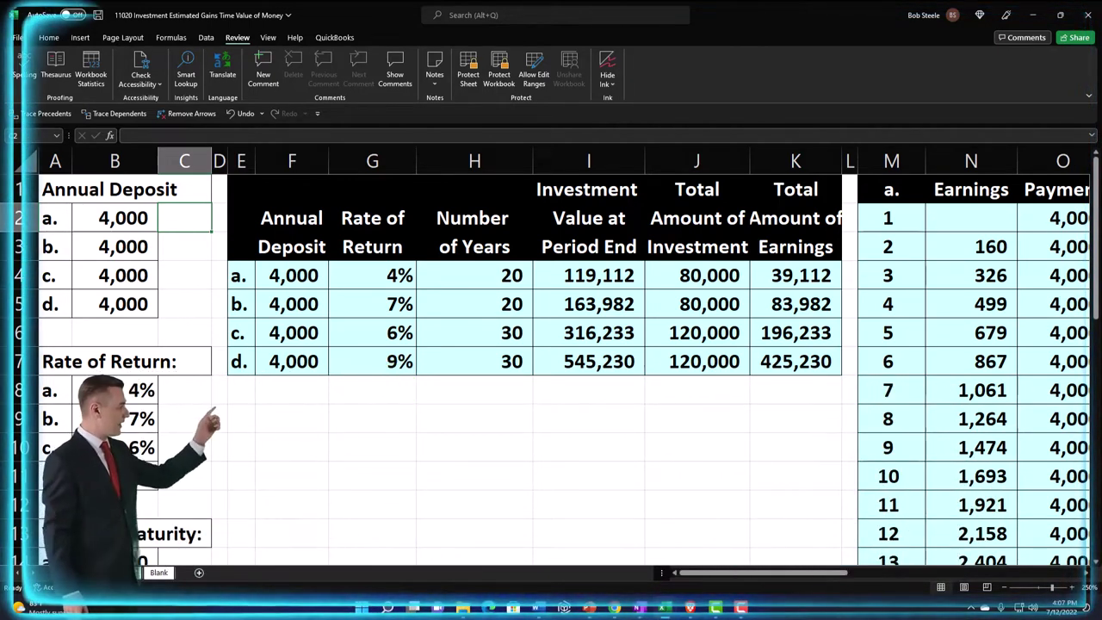
- Leave the Example sheet, glance at the Practice sheet and bring up the Blank sheet
key("ctrl+Page_Down")
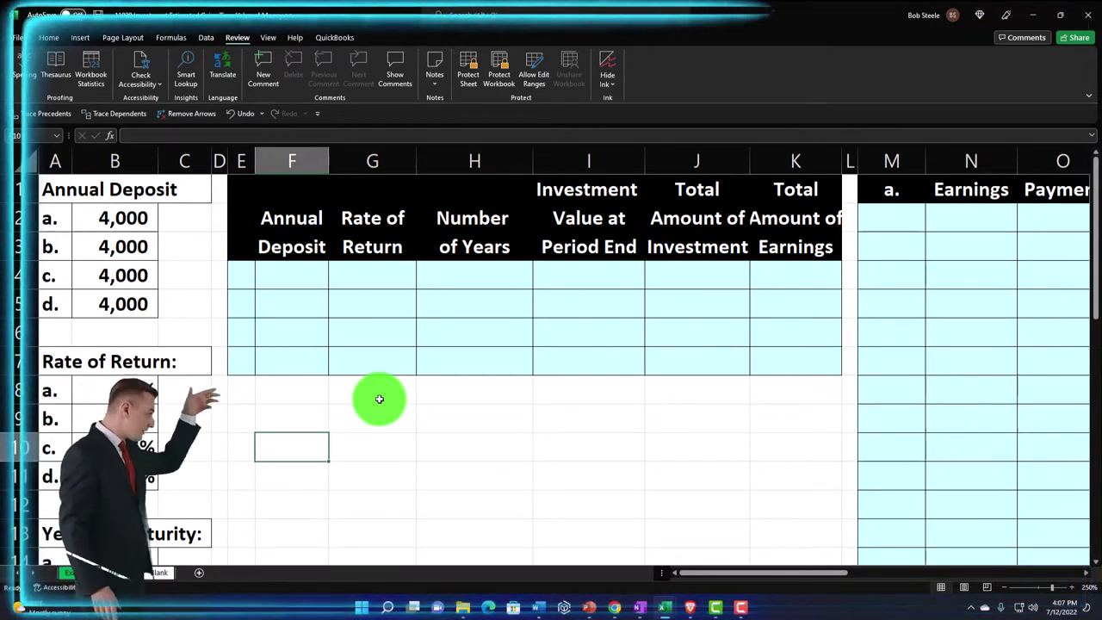
left_click(161, 572)
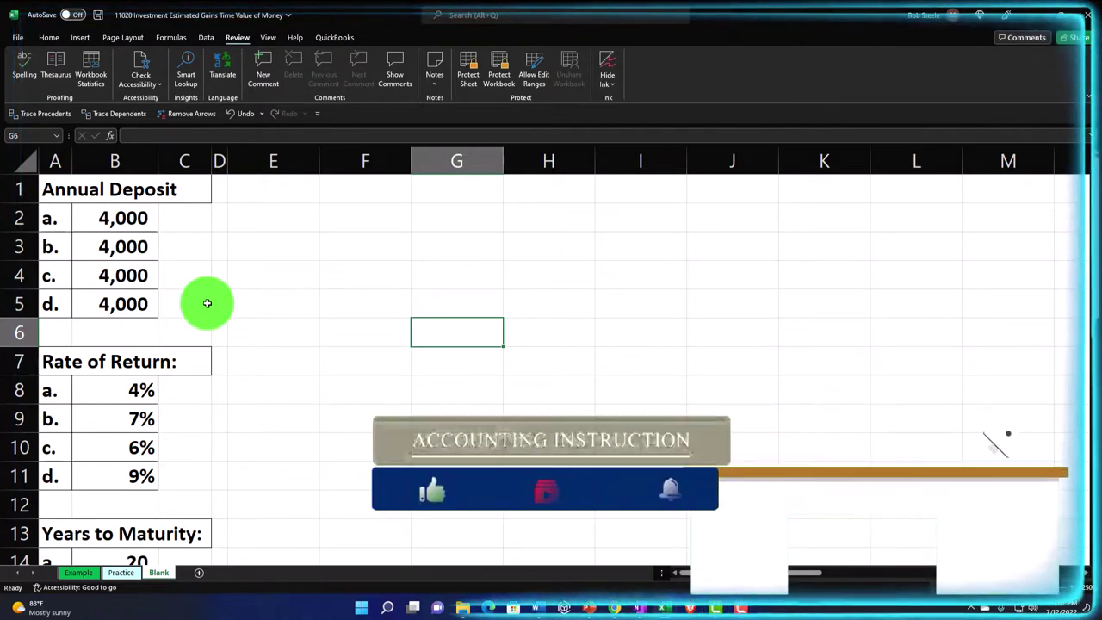
- Set up a whole-sheet Currency format with 0 decimals, no symbol and red bracketed negatives, and close the settings without applying them
left_click(32, 160)
right_click(390, 285)
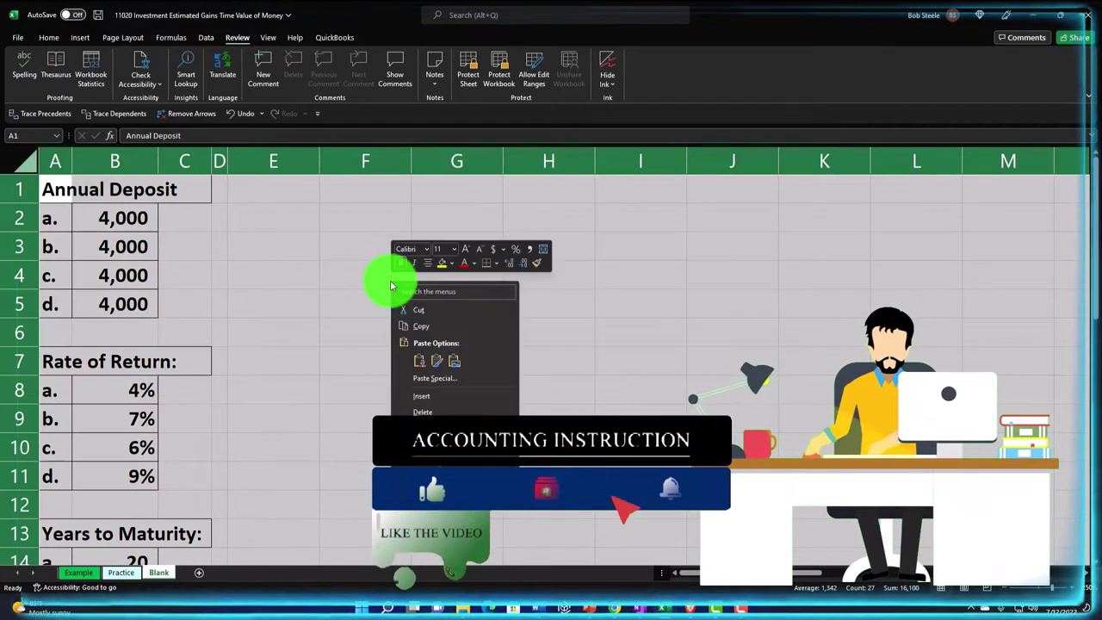
key("Escape")
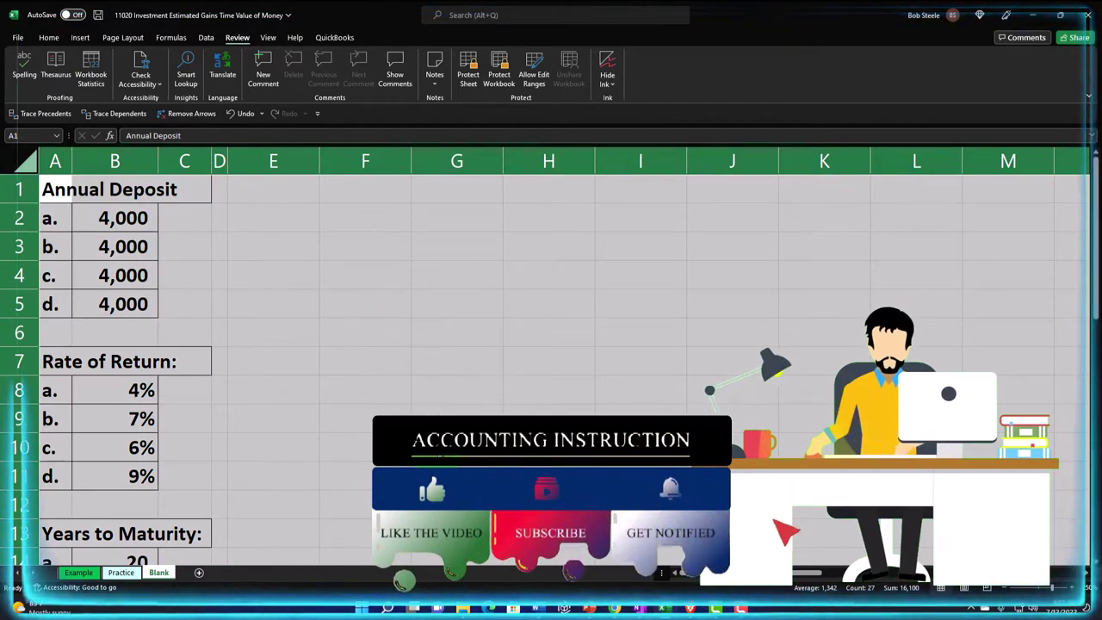
key("ctrl+1")
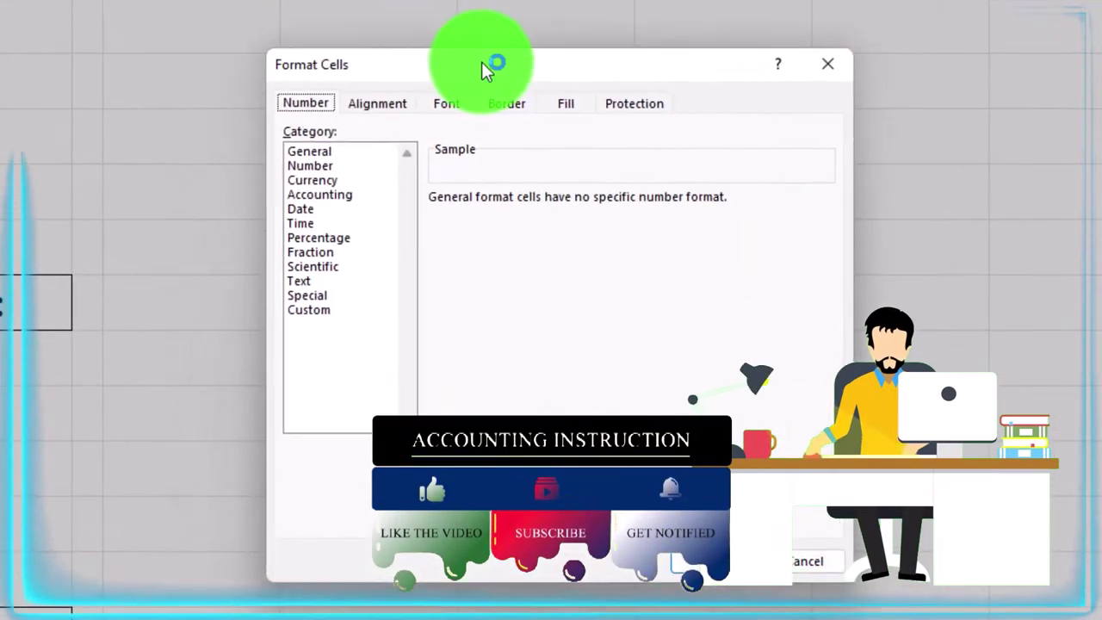
left_click_drag(482, 62, 484, 50)
left_click(344, 168)
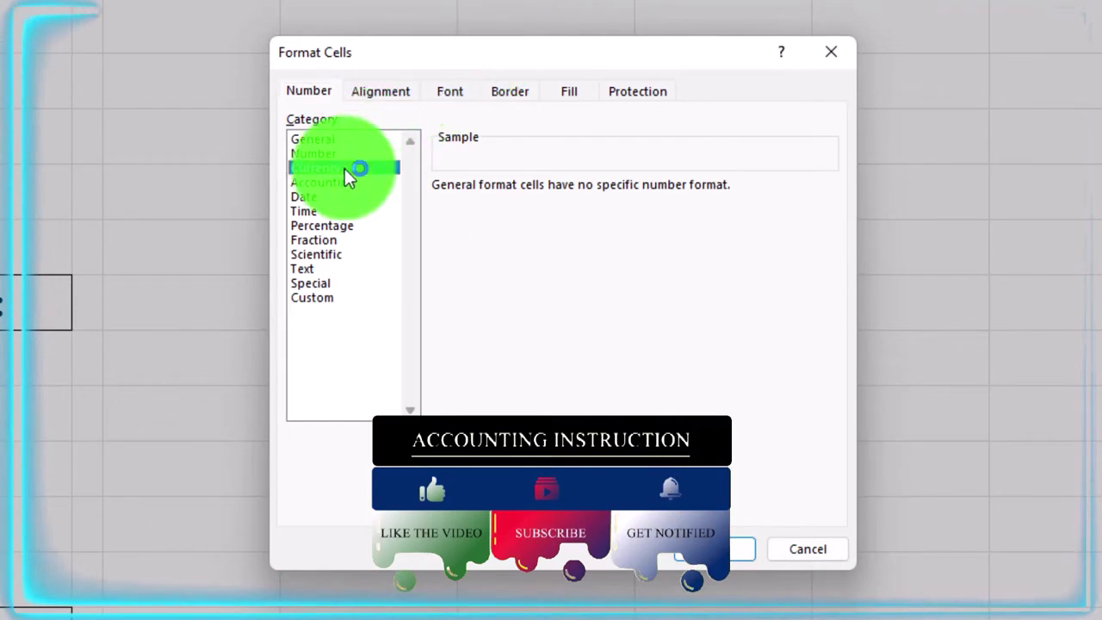
left_click(463, 301)
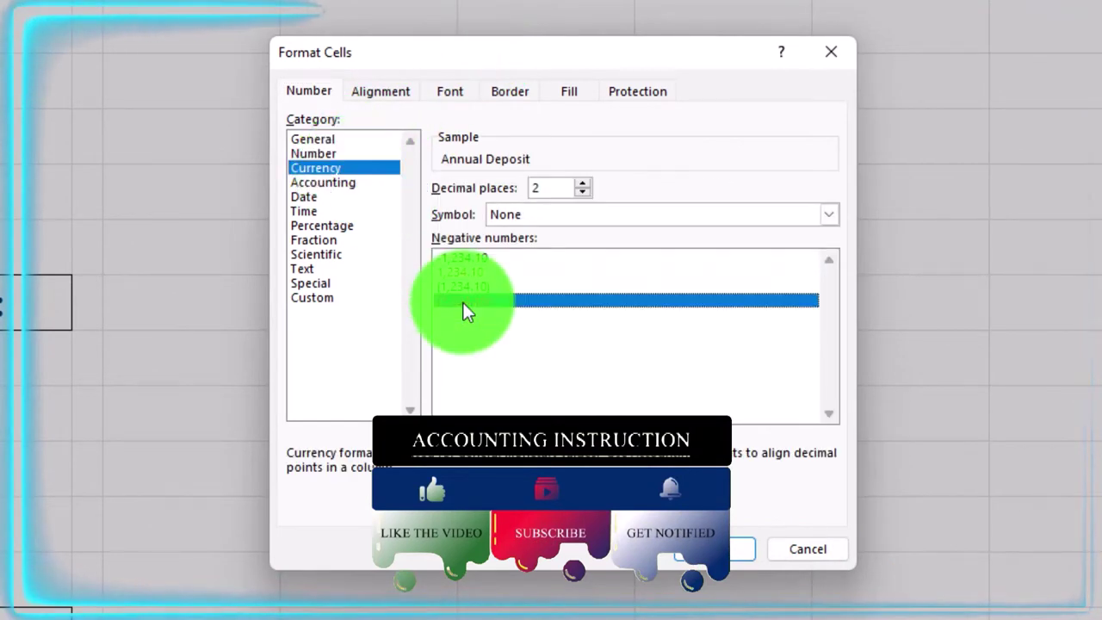
left_click(678, 216)
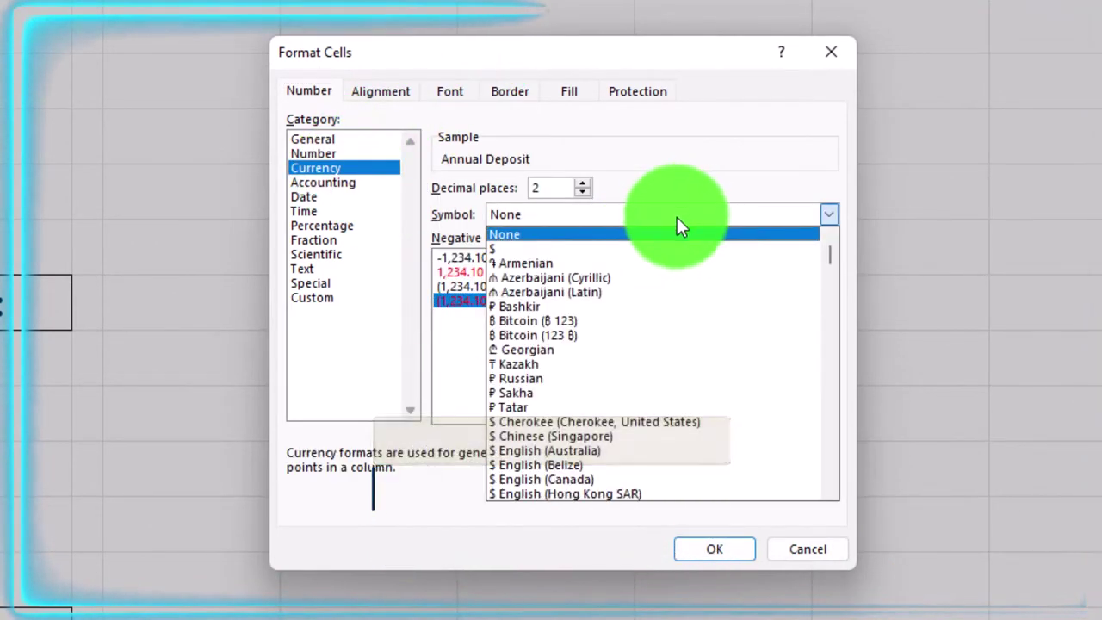
left_click(662, 234)
left_click(584, 193)
left_click(584, 193)
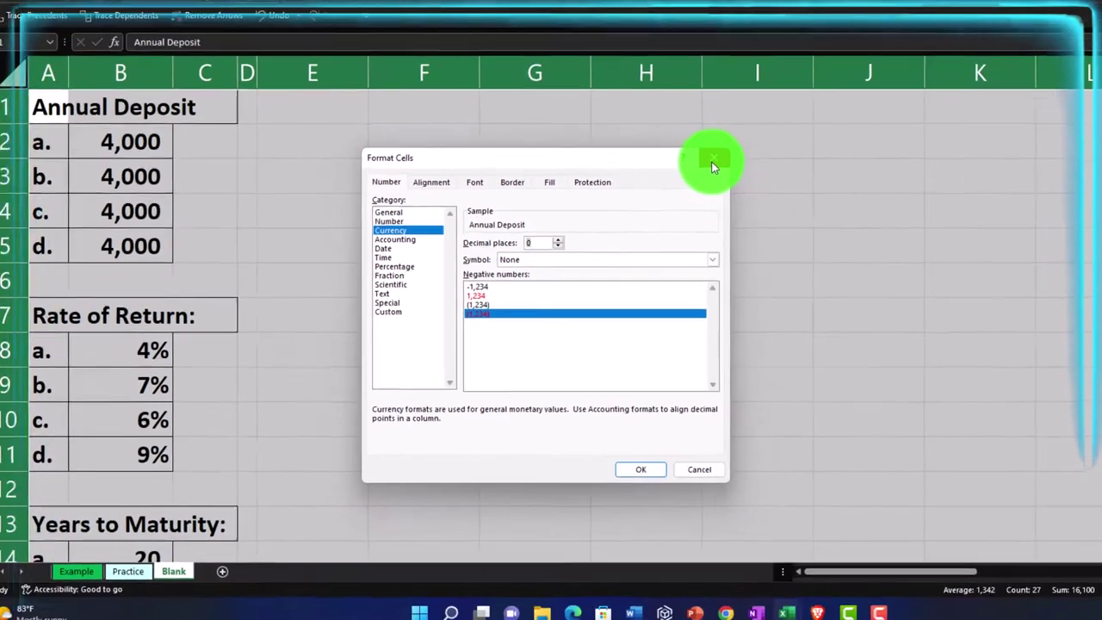
left_click(713, 163)
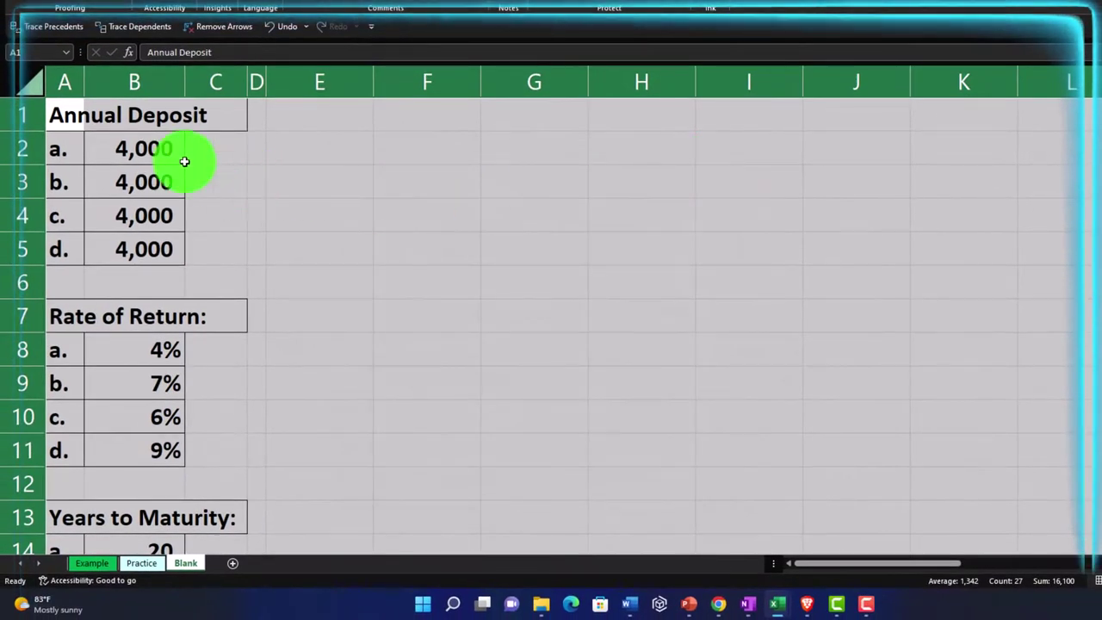
- Review the annual deposits, rates of return and years to maturity listed in column B
left_click(149, 151)
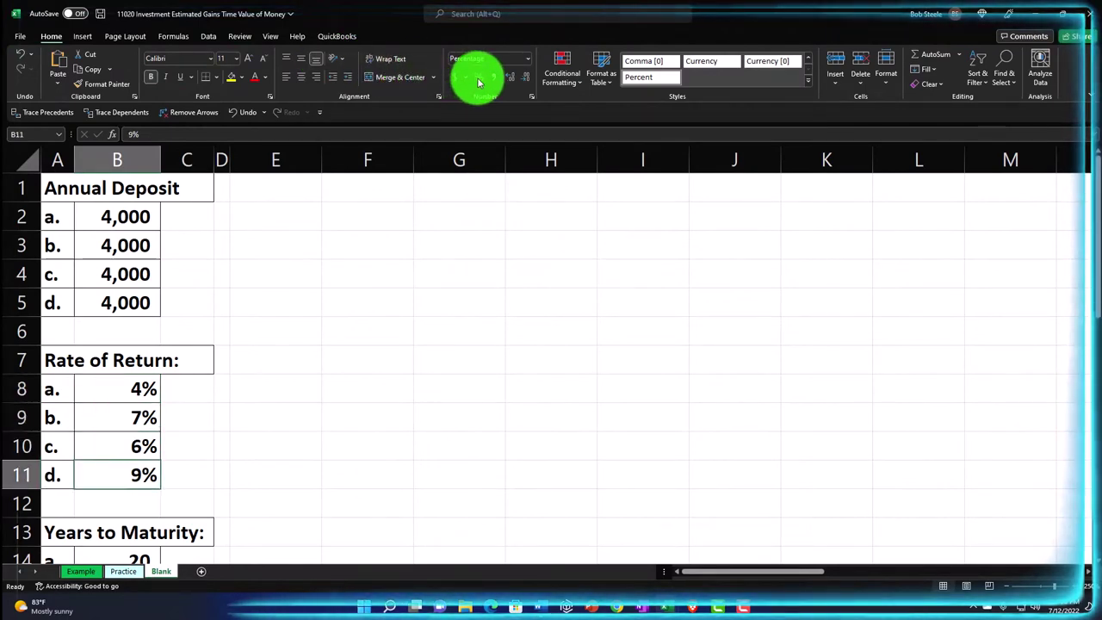
key("Down")
key("Down")
key("Down")
key("Down")
key("Down")
key("Down")
key("Down")
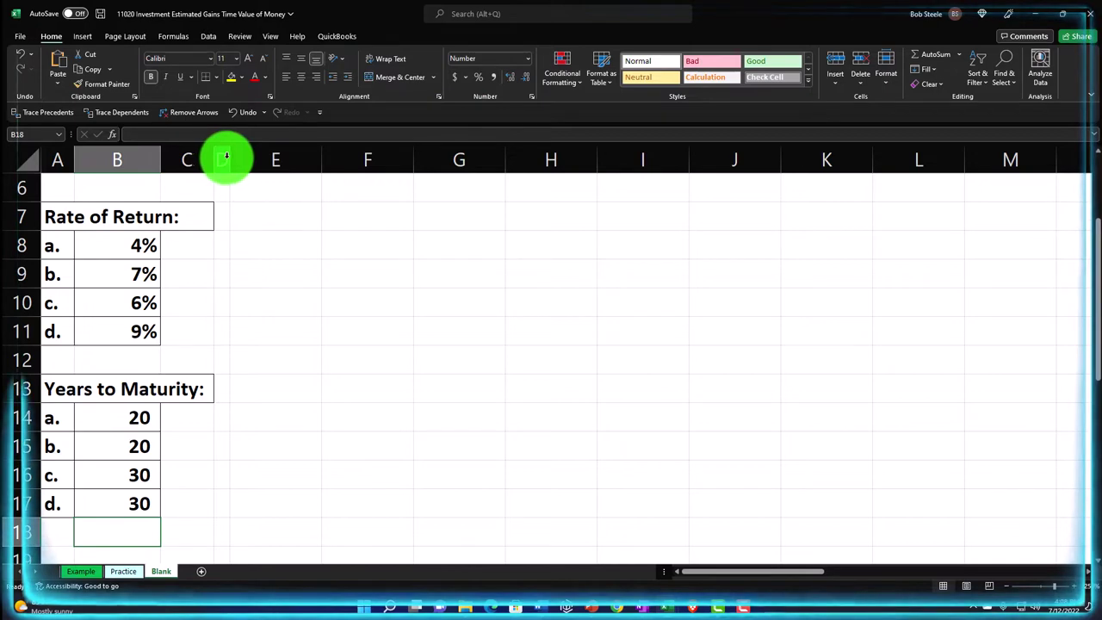
scroll(278, 217, "up", 2)
left_click(284, 192)
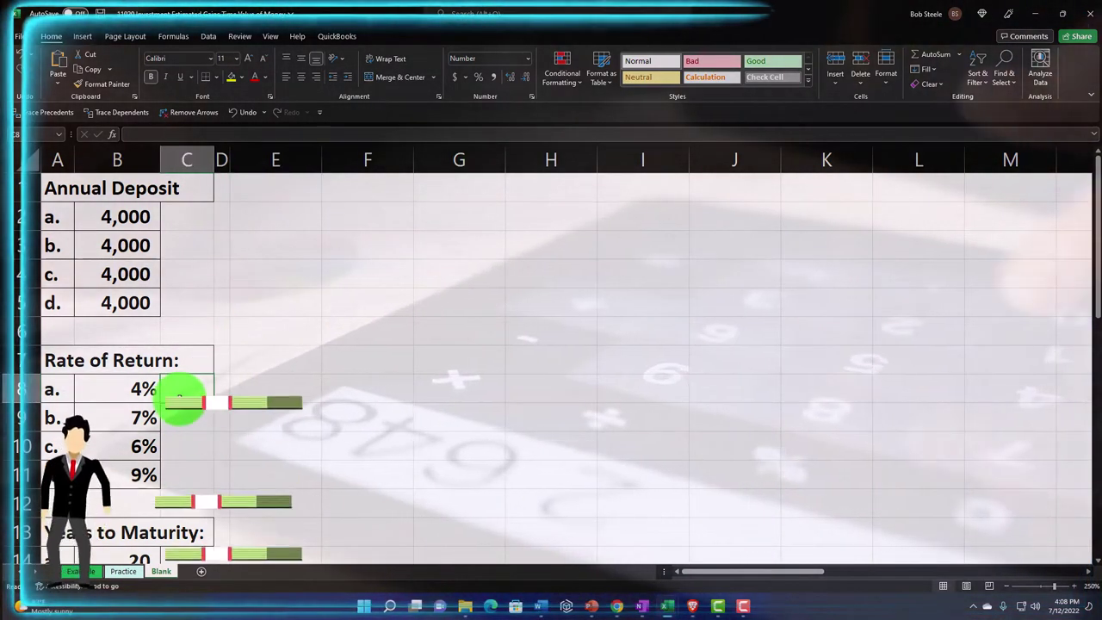
- Compare scenarios a. to d. by their rates of return and years to maturity against the annual deposits
left_click(183, 395)
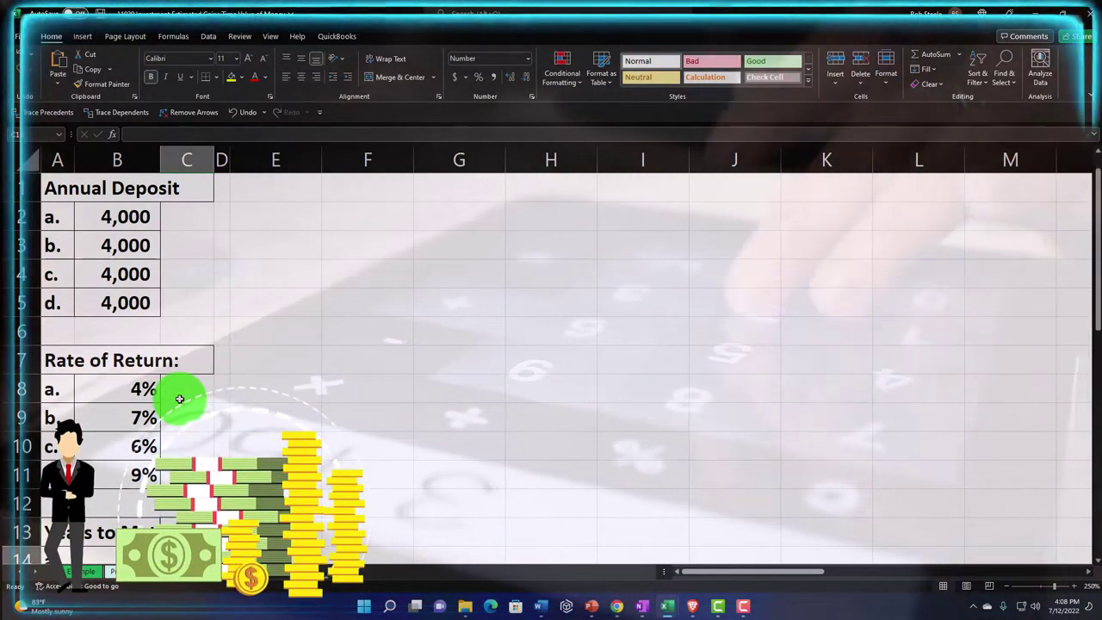
scroll(179, 399, "down", 2)
key("Up")
key("Up")
key("Up")
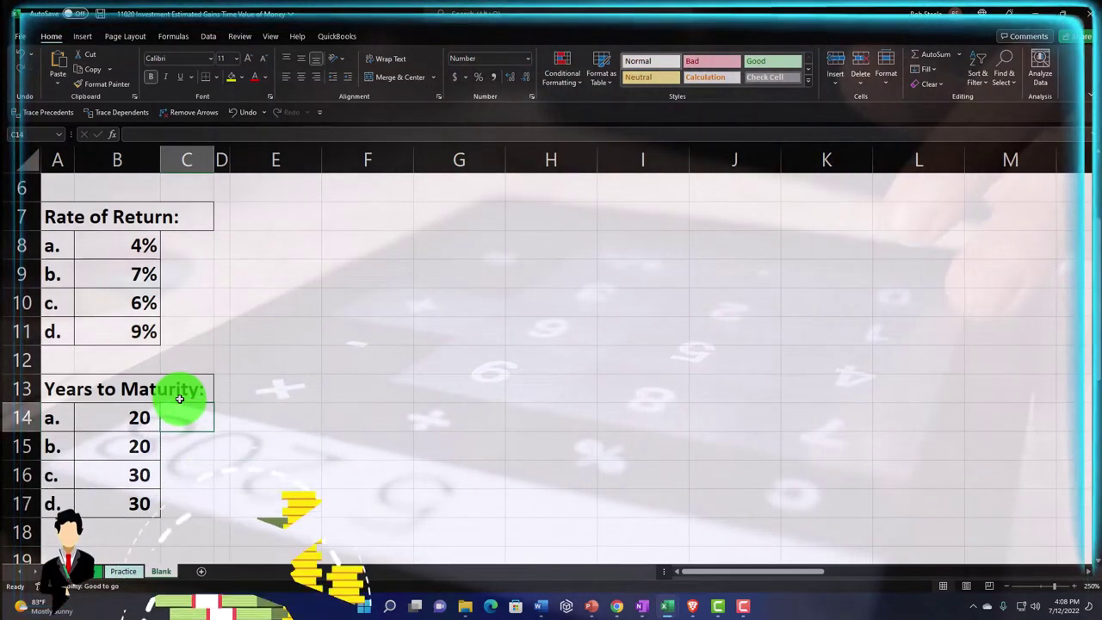
key("Down")
key("Down")
key("Down")
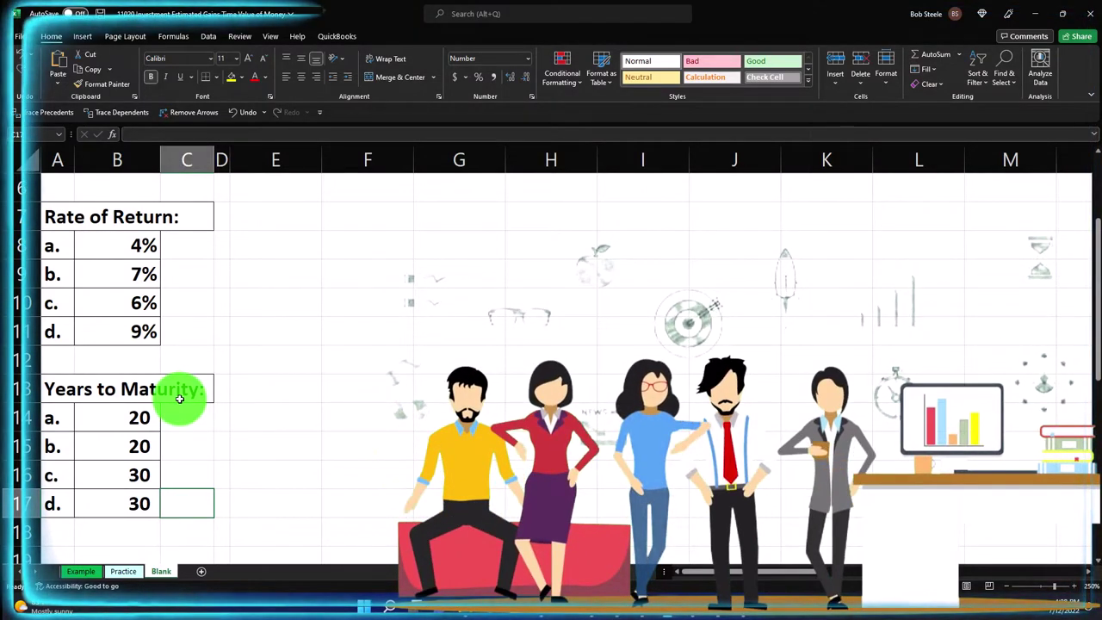
scroll(179, 398, "up", 2)
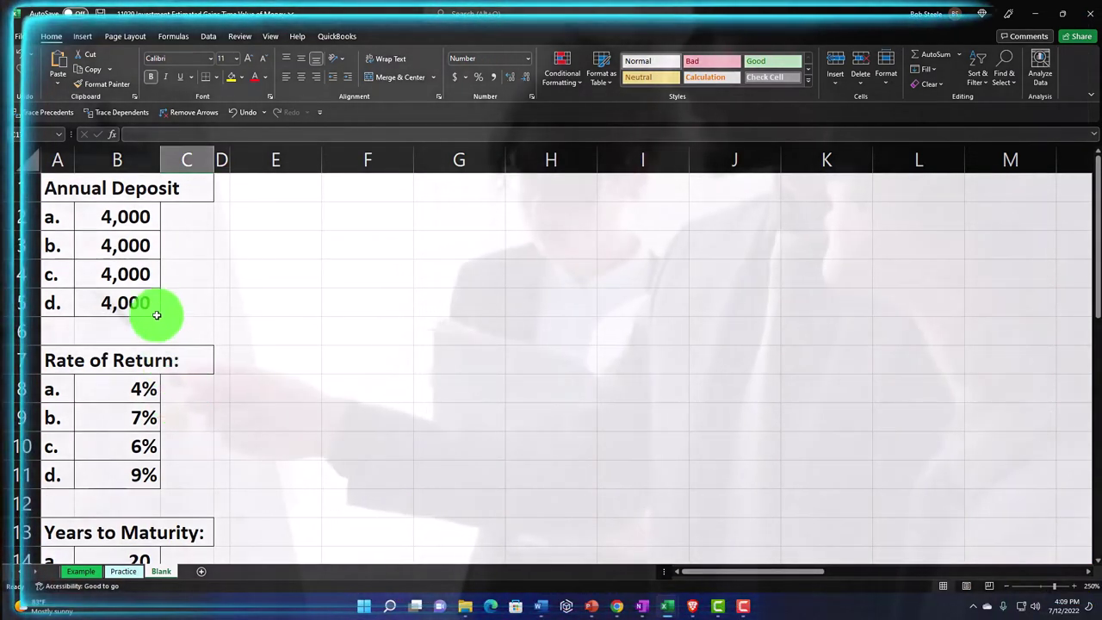
left_click(132, 220)
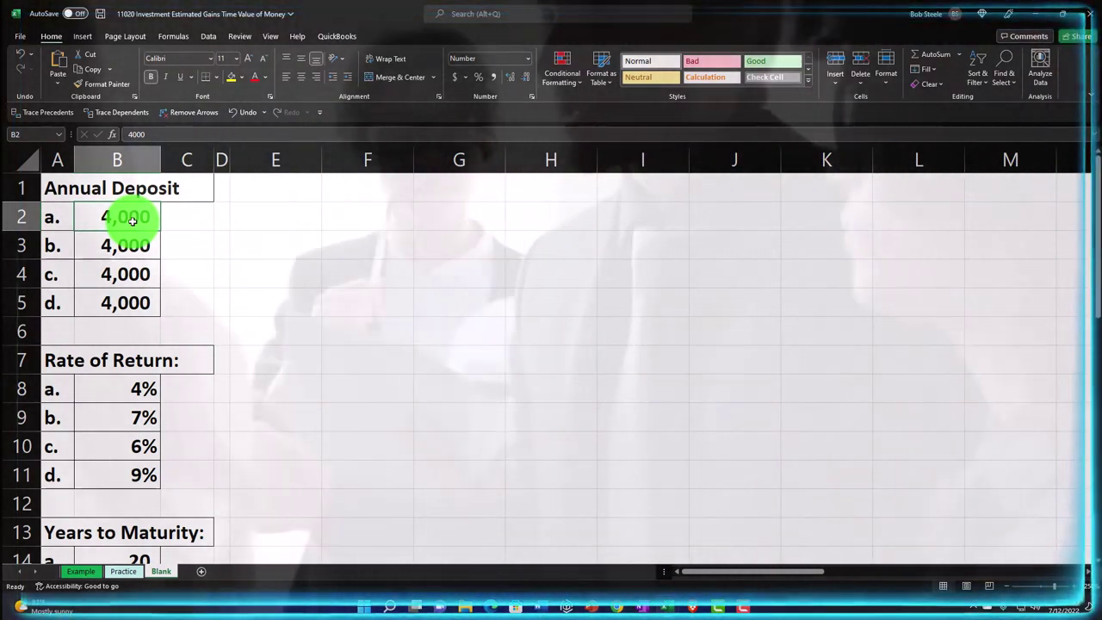
scroll(129, 219, "down", 1)
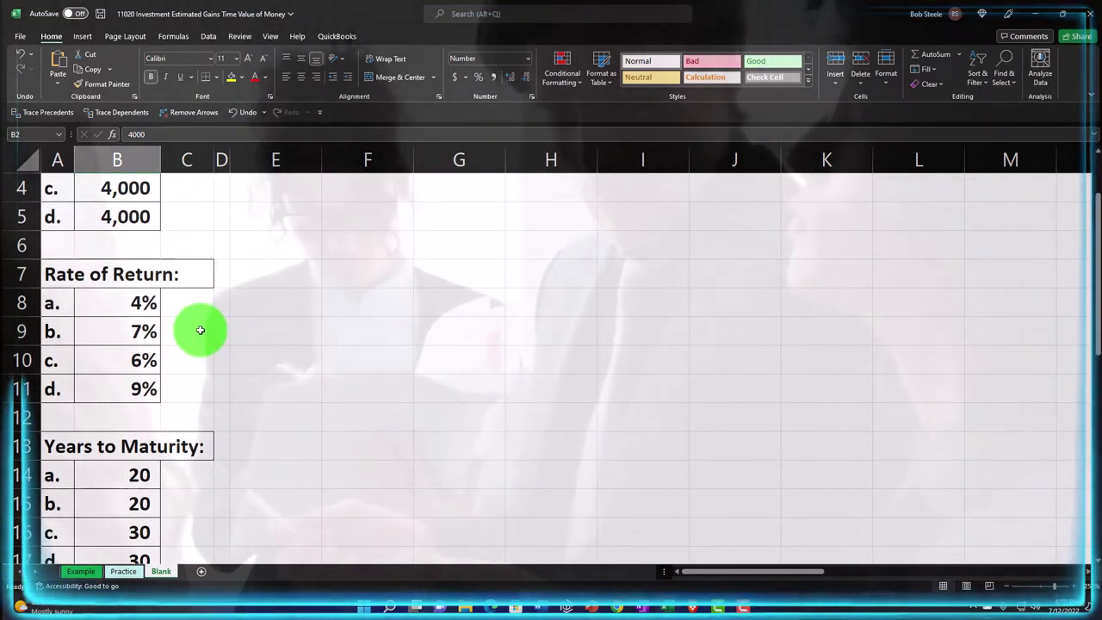
scroll(201, 327, "down", 1)
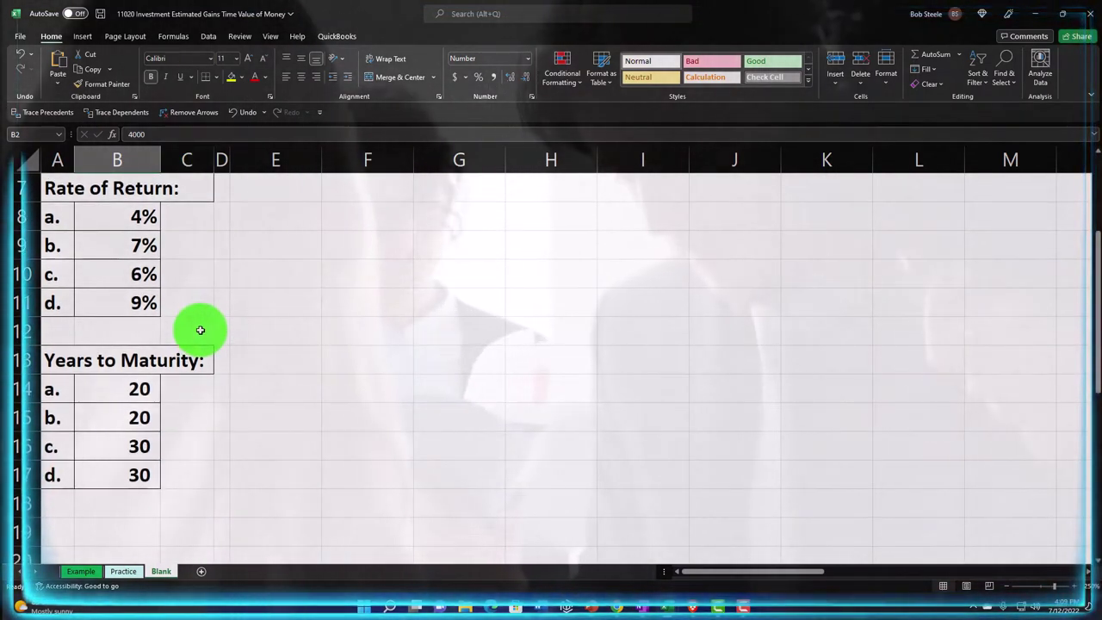
scroll(200, 330, "up", 2)
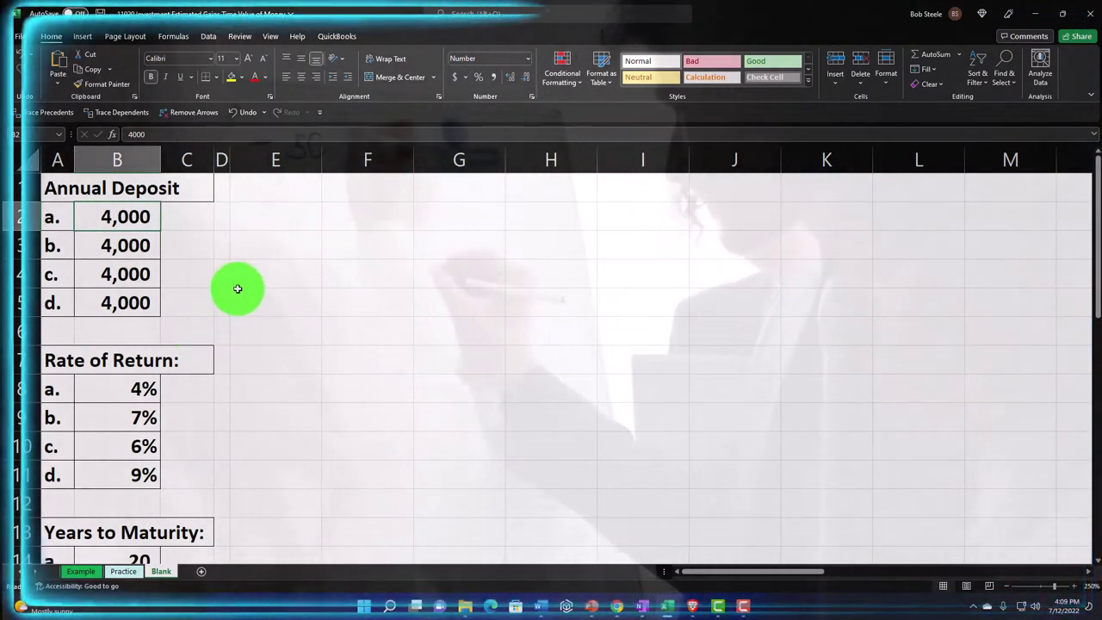
- Narrow column E and enter the scenario labels a., b., c. and d. in E2:E5
left_click(260, 193)
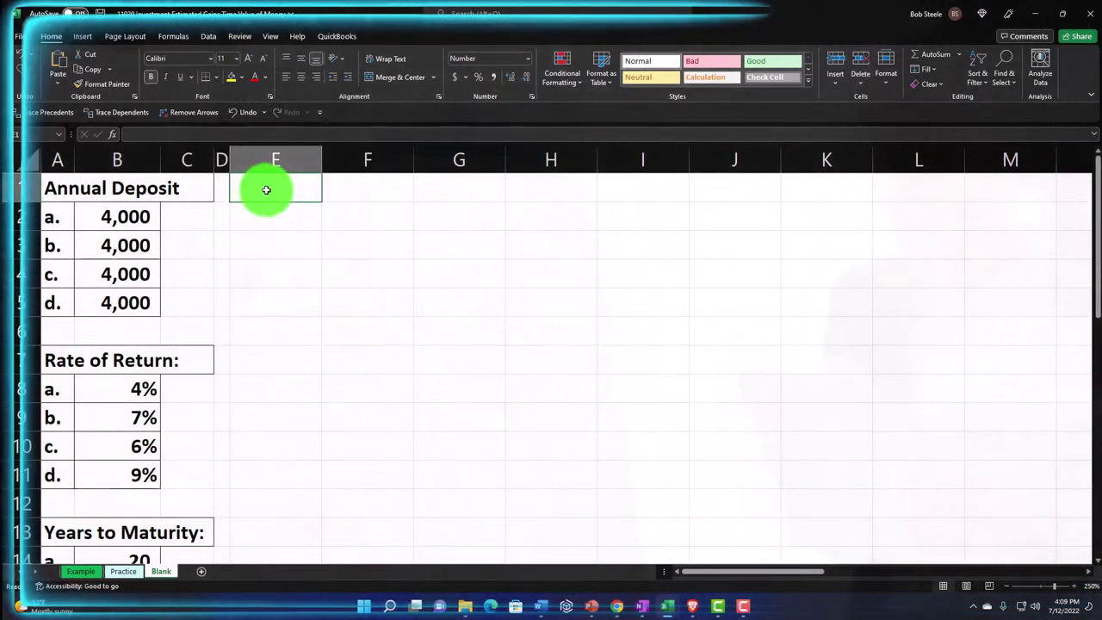
left_click_drag(322, 156, 255, 164)
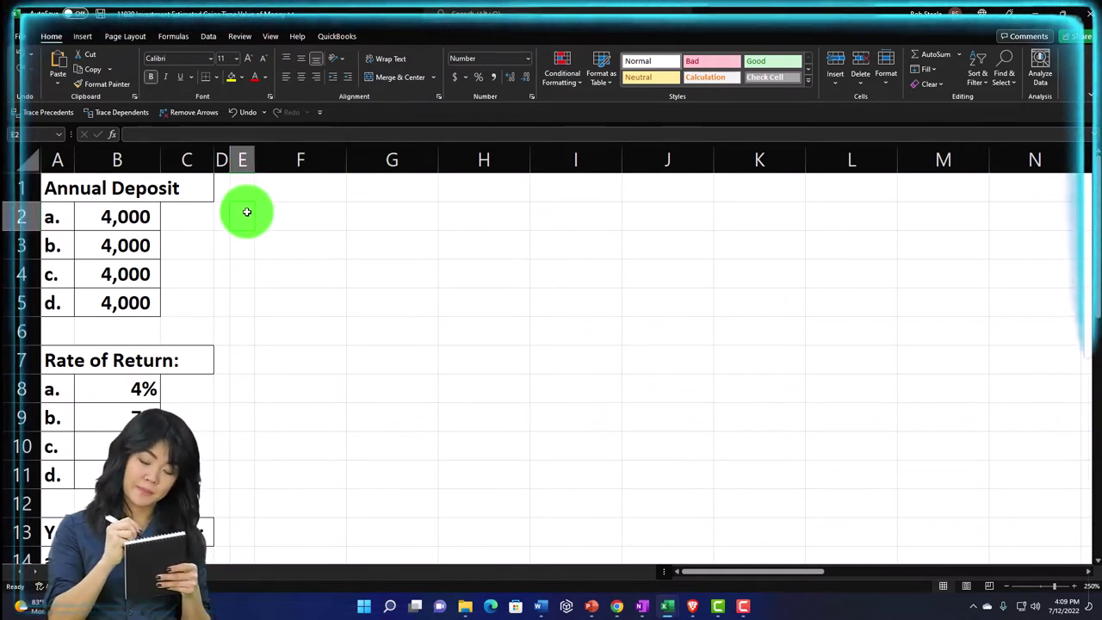
type("A.")
key("Return")
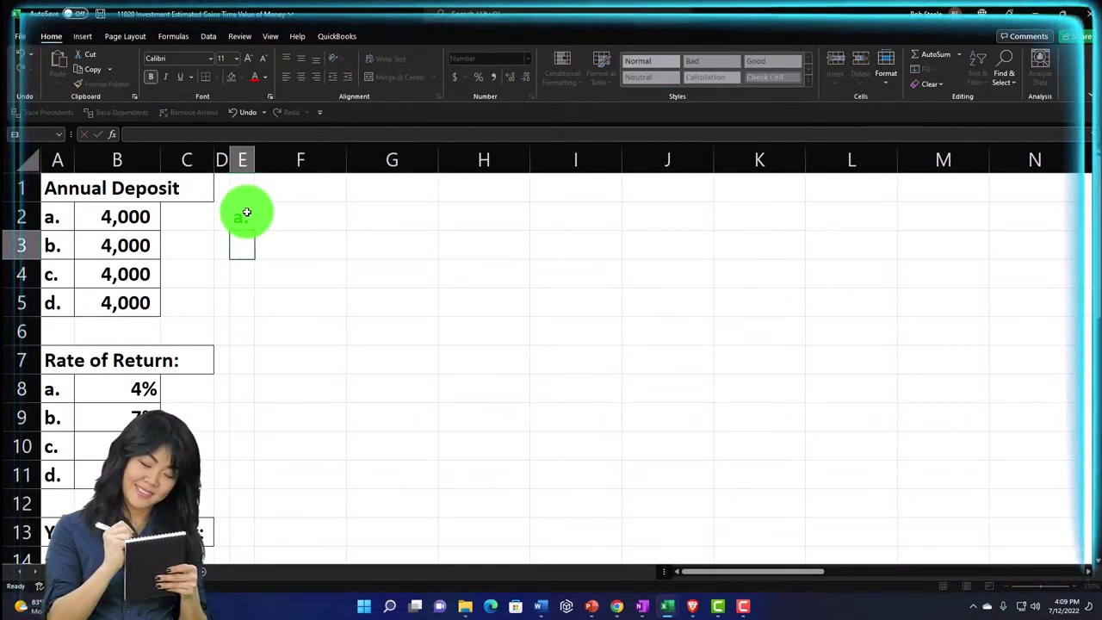
type("b.")
key("Return")
type("c.")
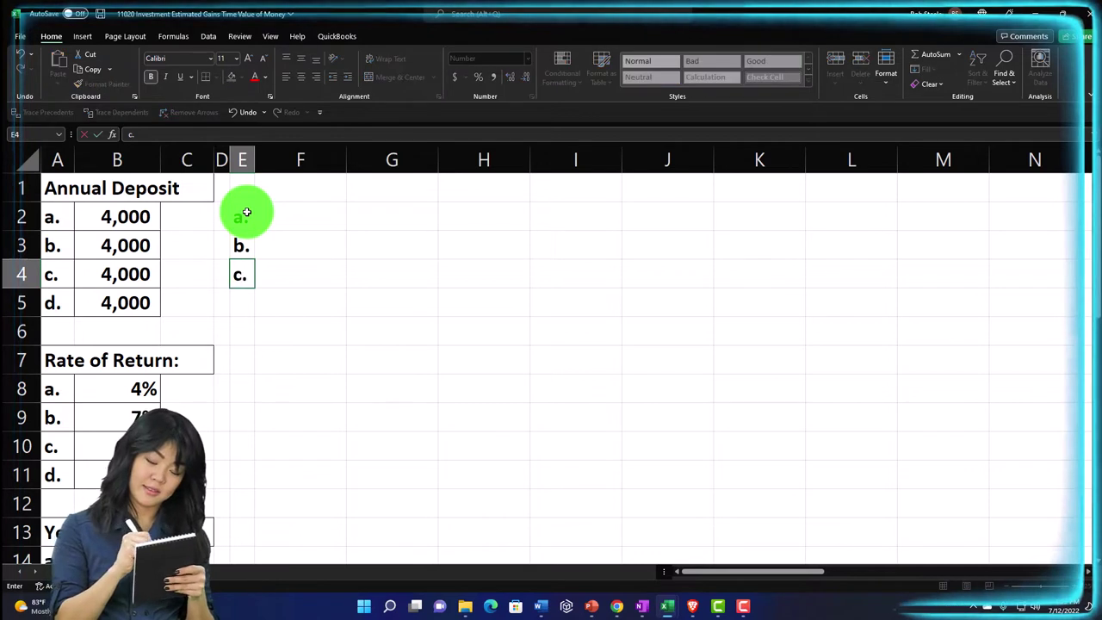
key("Return")
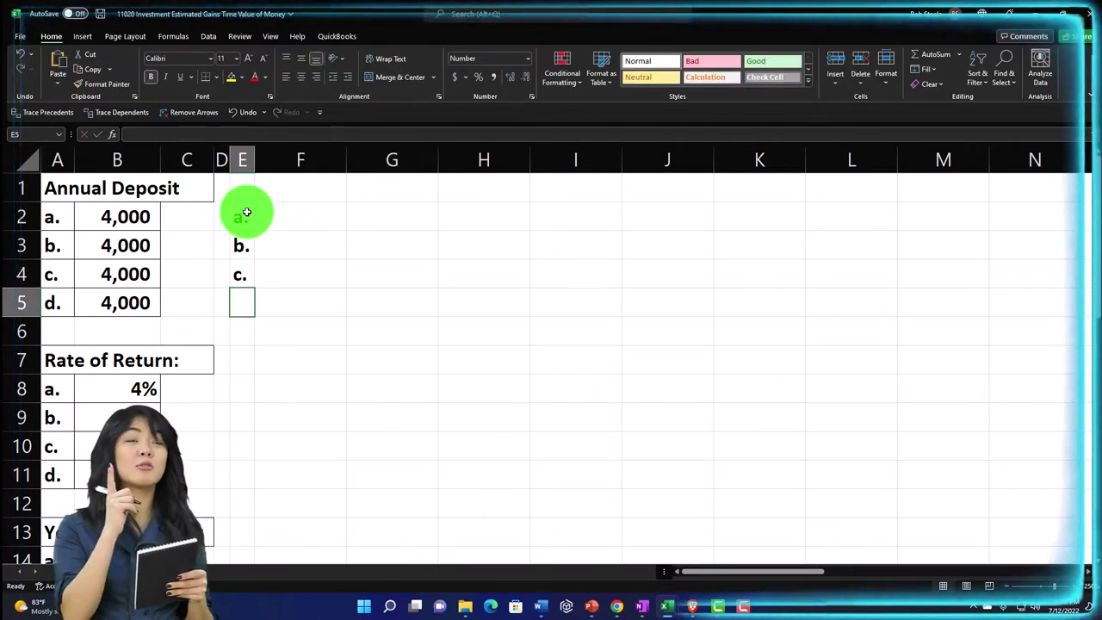
type("d.")
key("Tab")
- Try a heading in F1 linked with =A1 and wrapped within the cell, and undo it
key("Up")
key("Up")
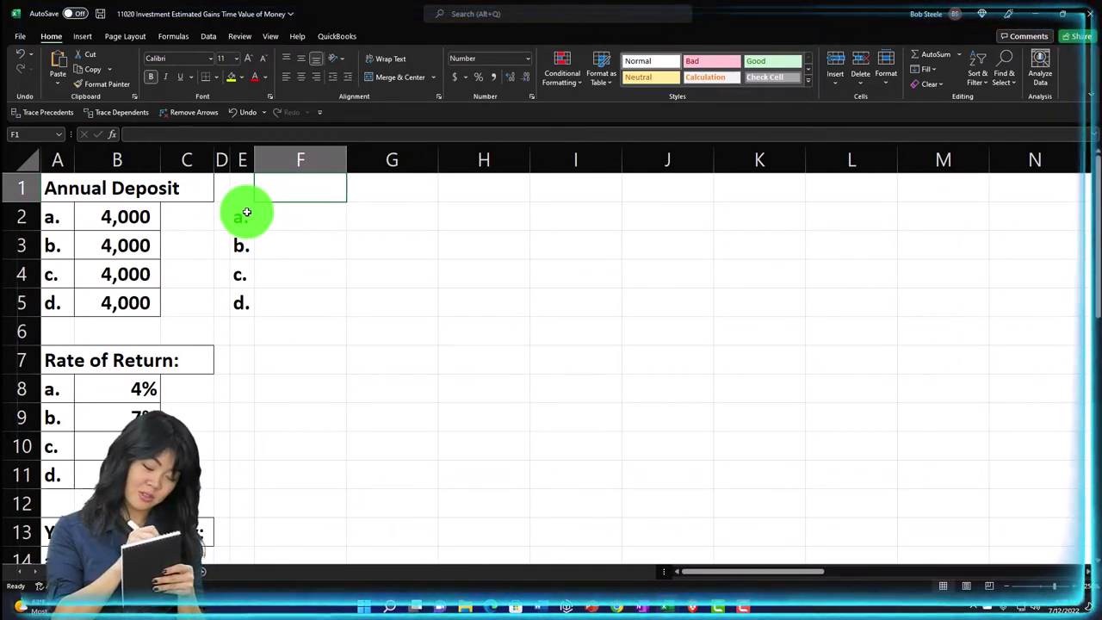
type("=")
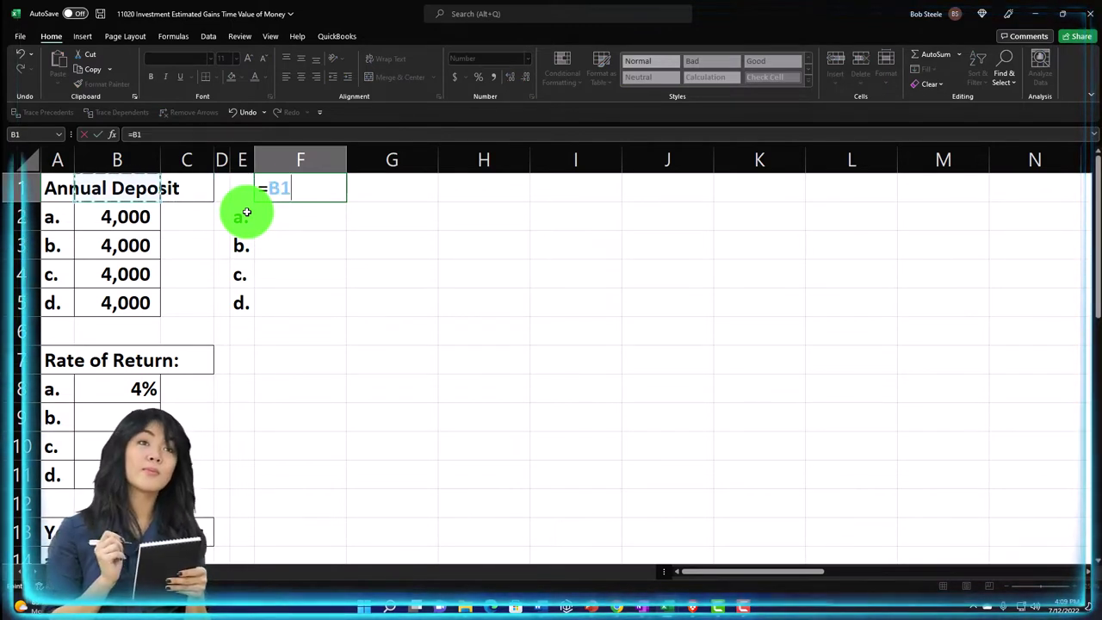
key("ctrl+Return")
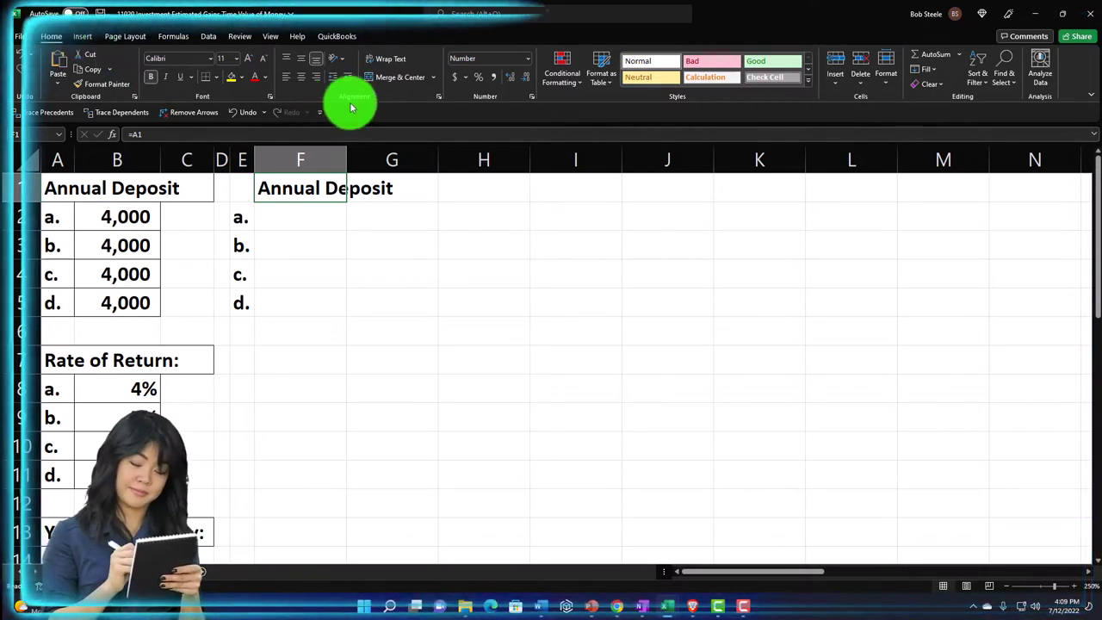
left_click(387, 60)
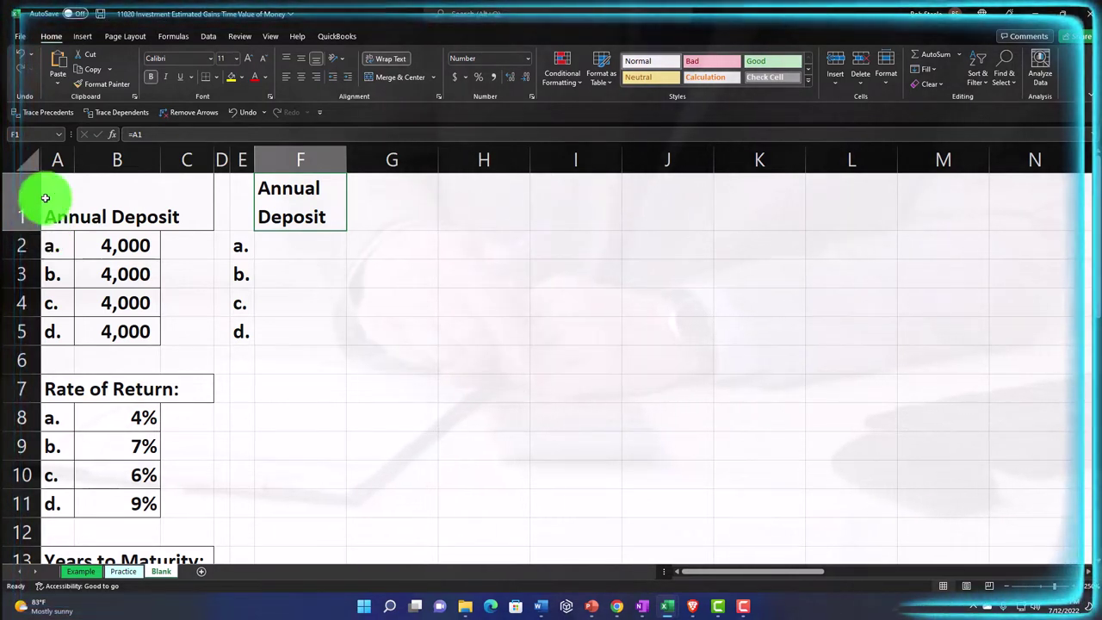
left_click(19, 54)
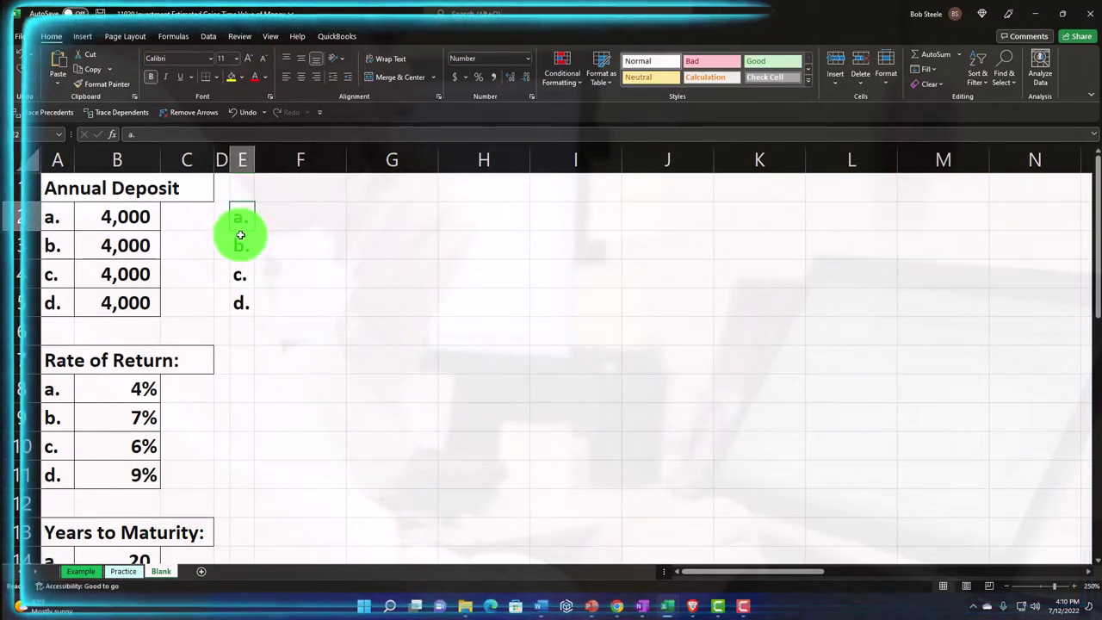
- Move the scenario labels a. to d. from E2:E5 down to E4:E7
left_click_drag(240, 234, 246, 301)
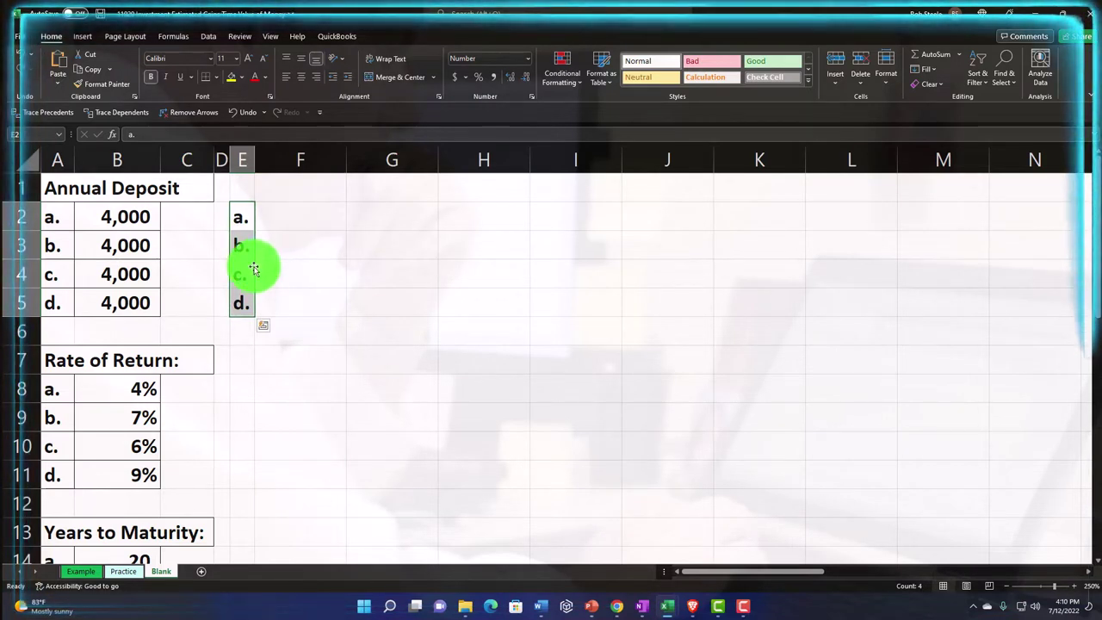
left_click(244, 274)
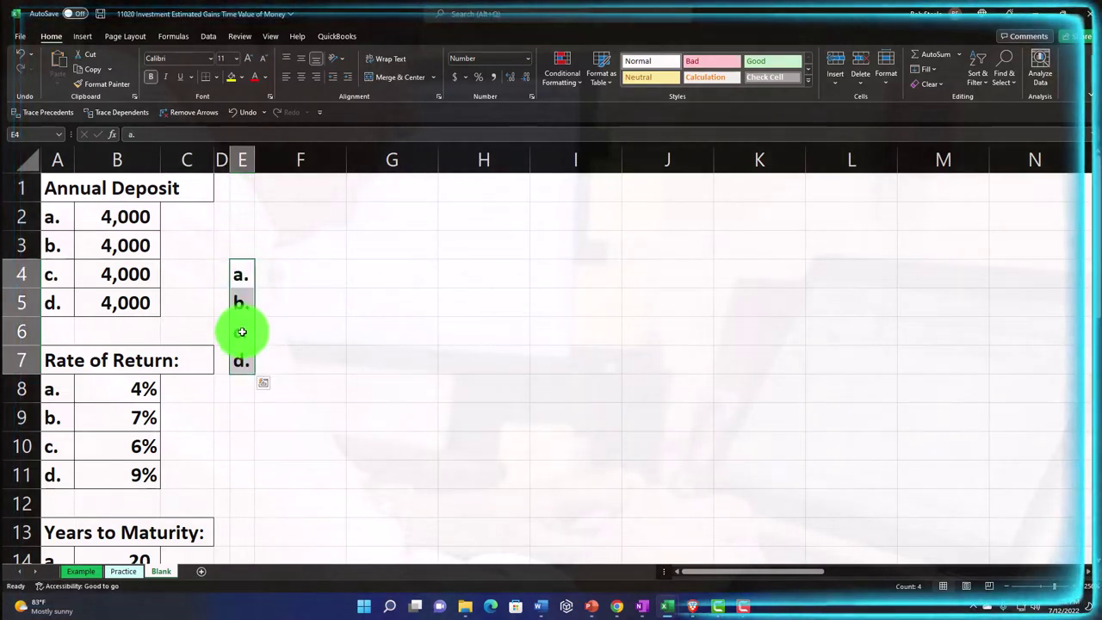
key("Escape")
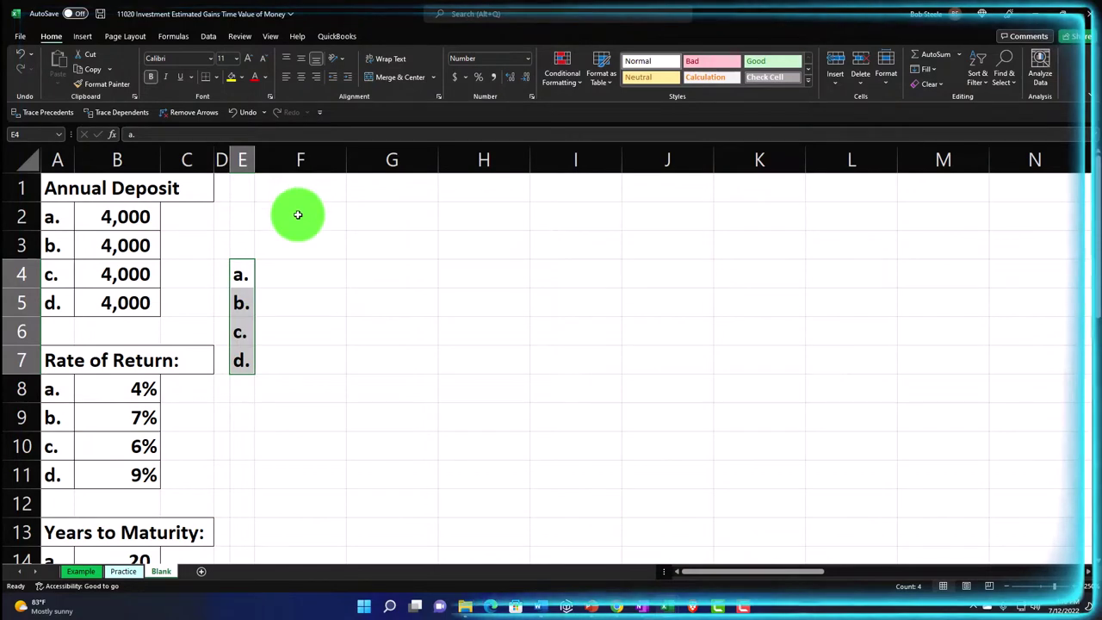
- Enter the column heading Annual Deposit split over F2 and F3
left_click(298, 214)
type("Annual")
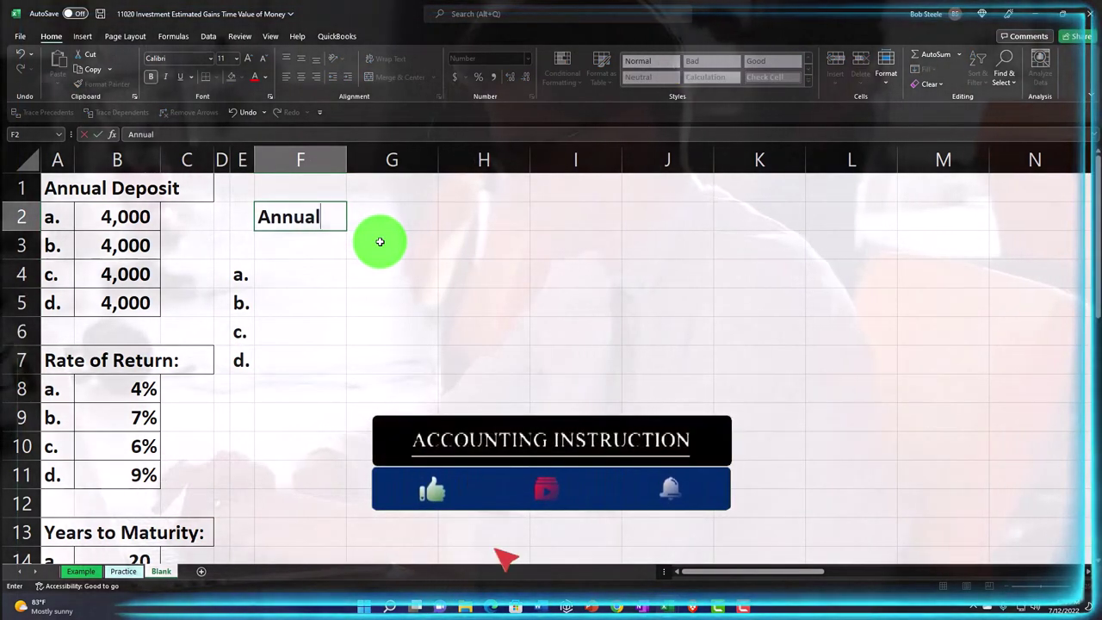
key("Return")
type("Deposit")
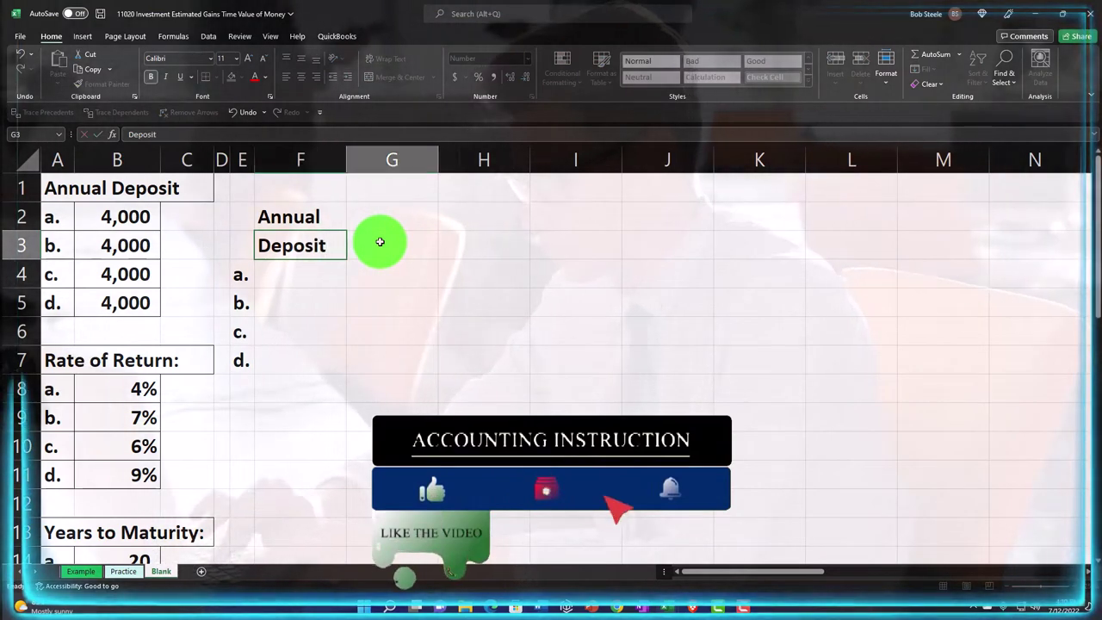
- Enter the column heading Rate of Return over two cells, with Rate of in G2 and Return in G3
left_click(380, 242)
key("Up")
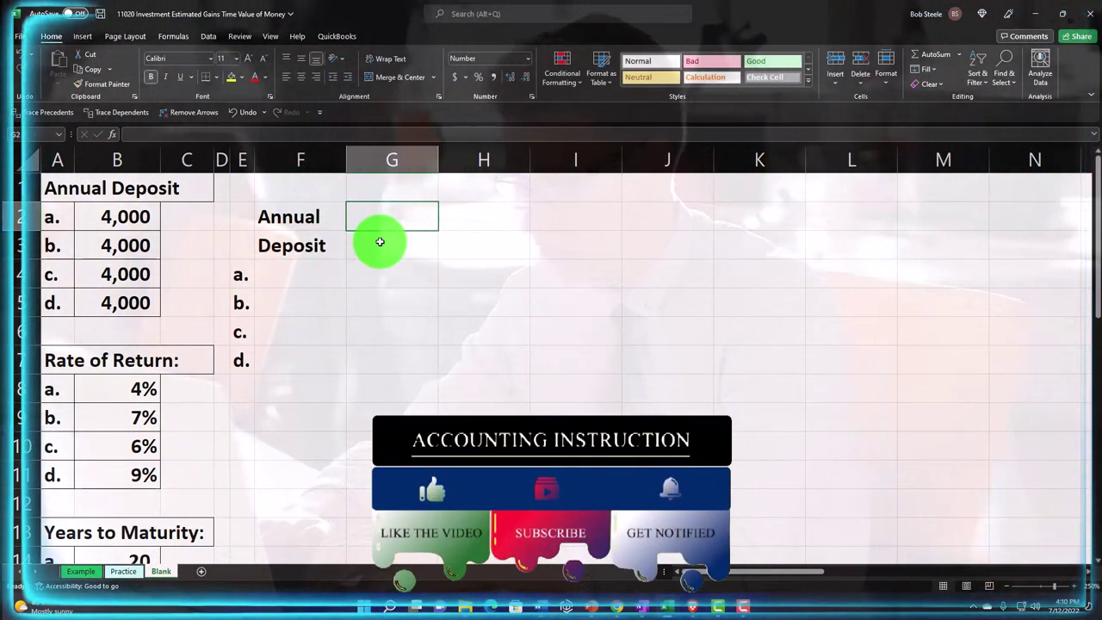
type("Rate of")
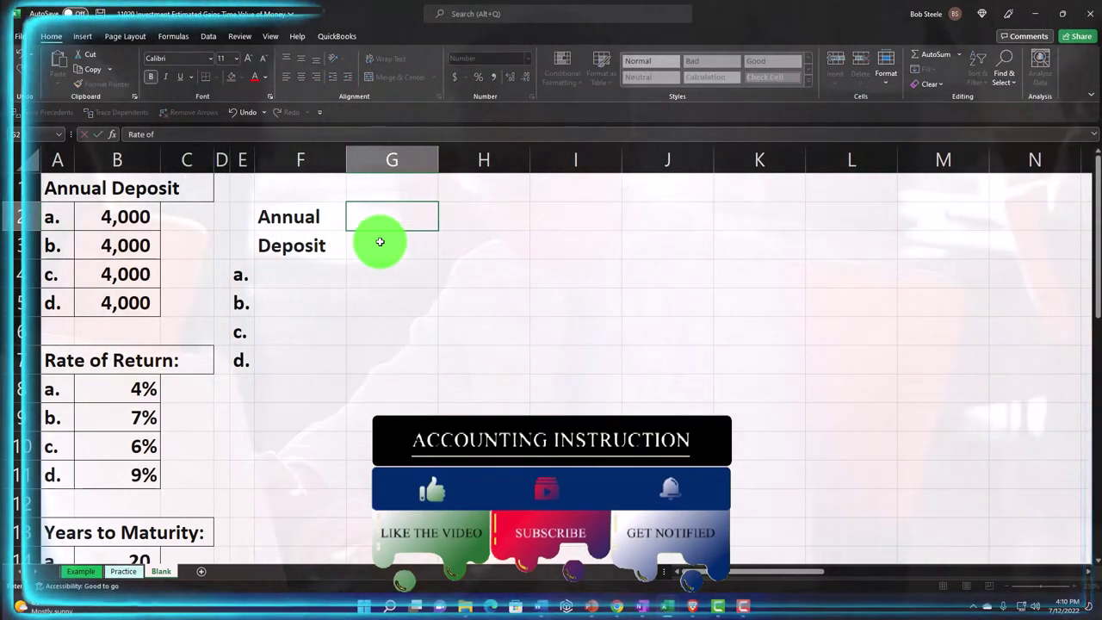
key("Return")
type("Return")
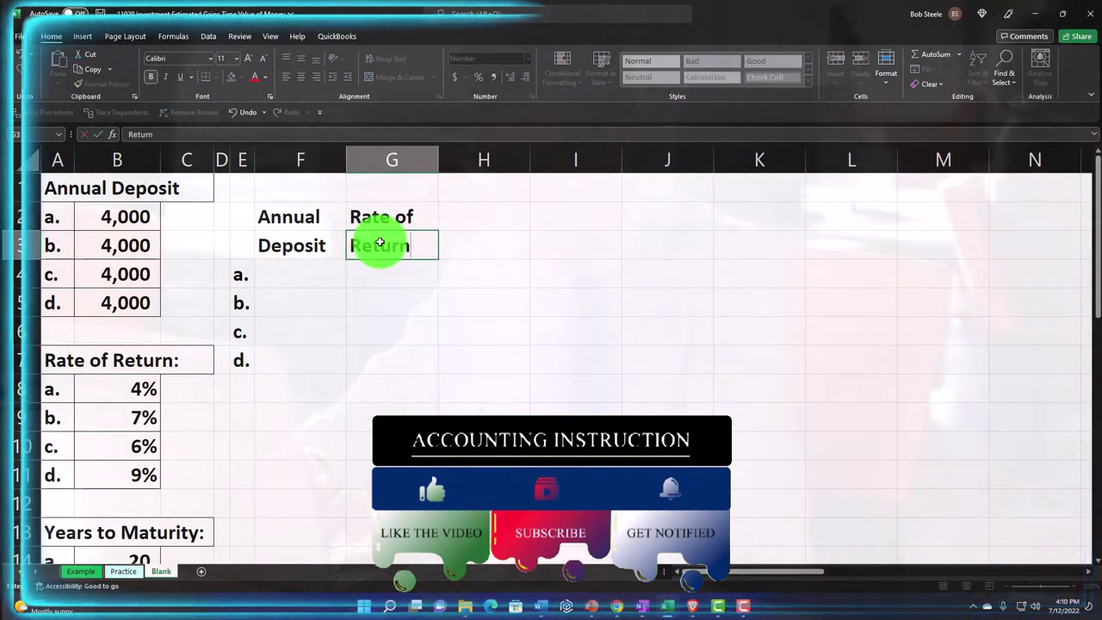
key("Return")
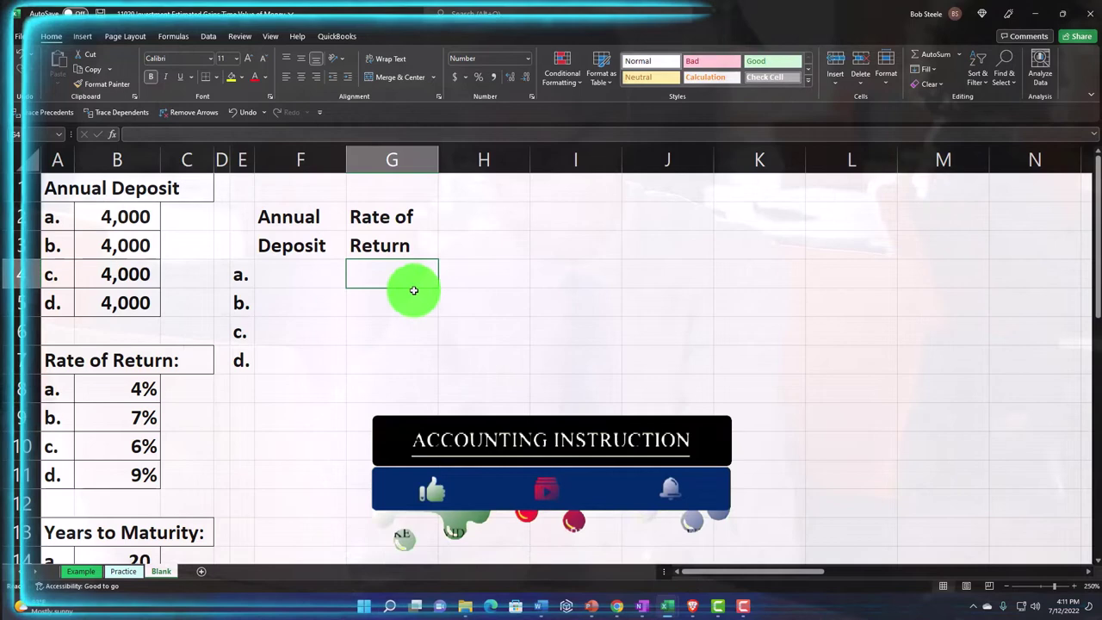
- Enter the column heading Number of Years over two cells, with Number in H2 and of Years in H3
left_click(468, 221)
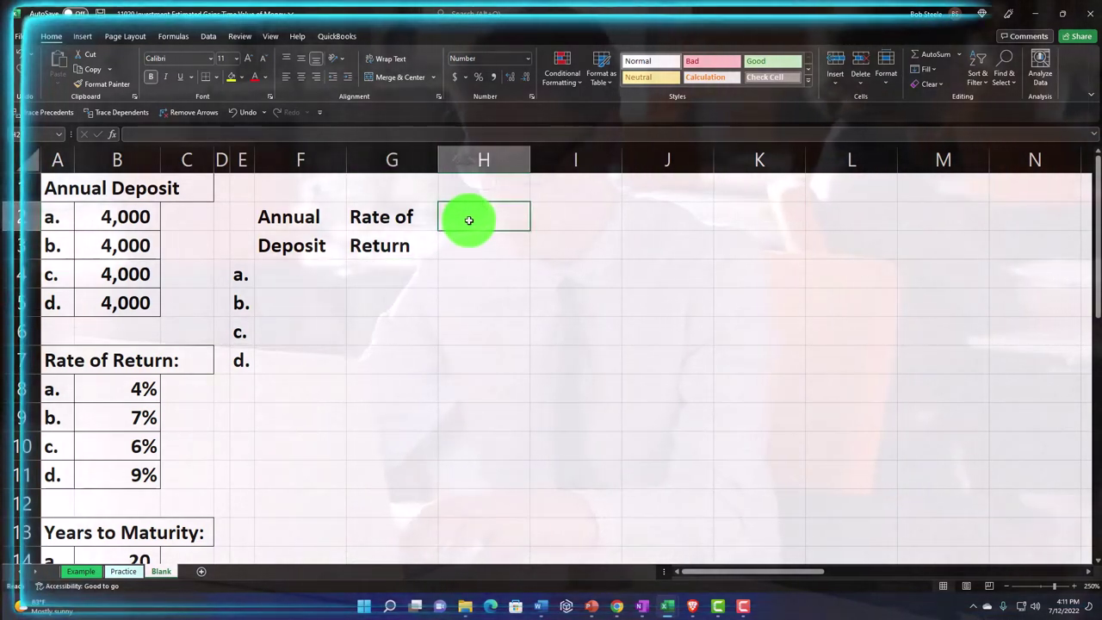
type("Number")
key("Return")
type("of Years")
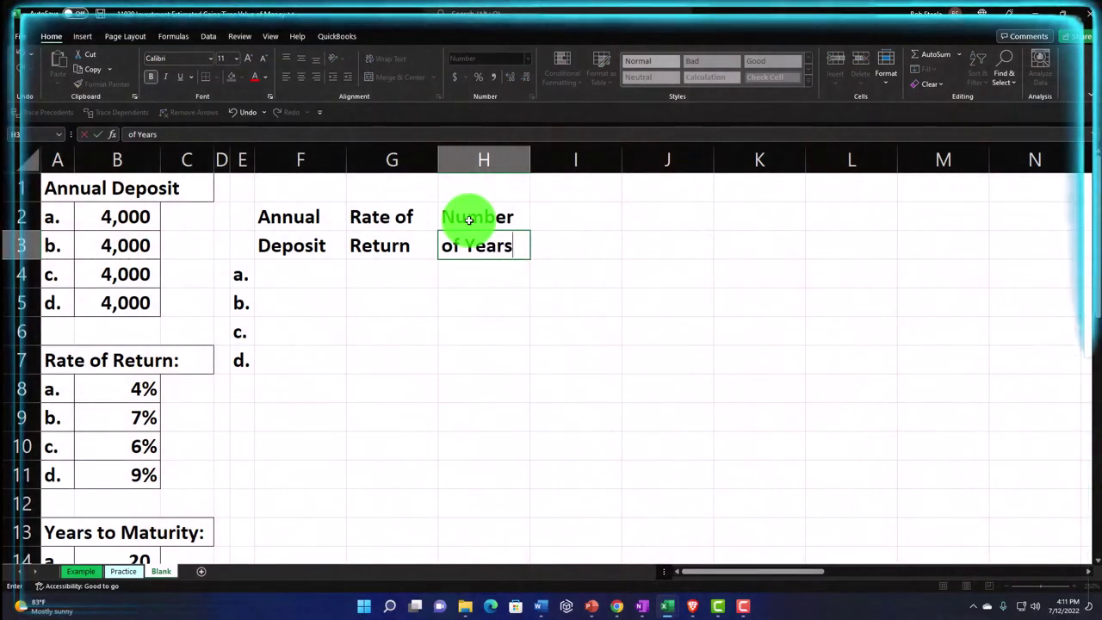
- Enter the heading Investment Value at Maturity over I1:I3 as Investment, Value at and Maturity
key("Right")
key("Up")
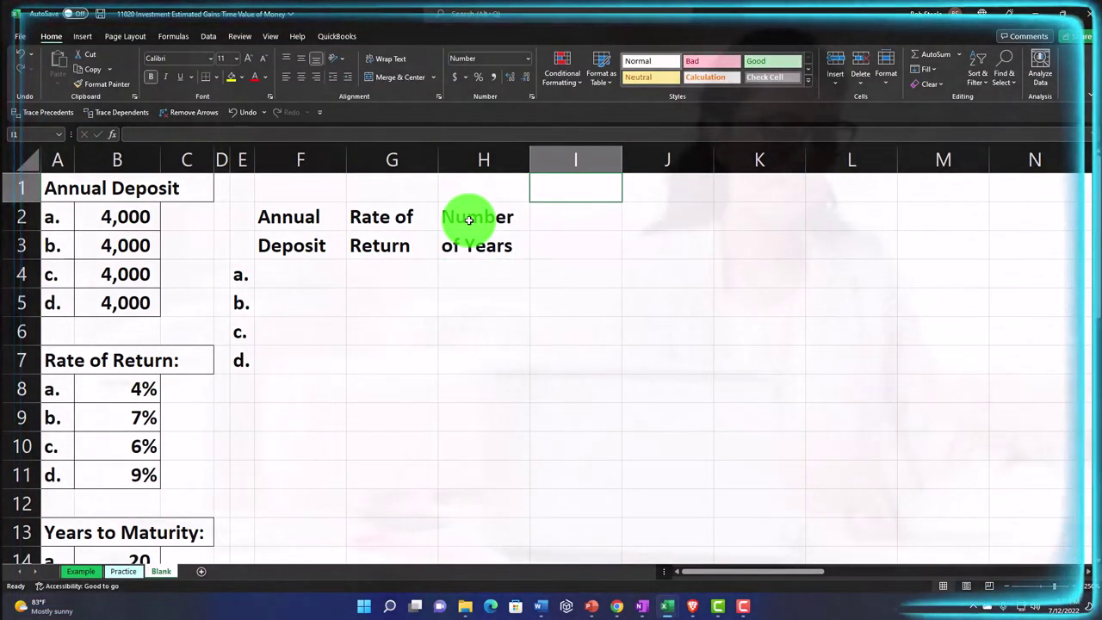
type("Investment")
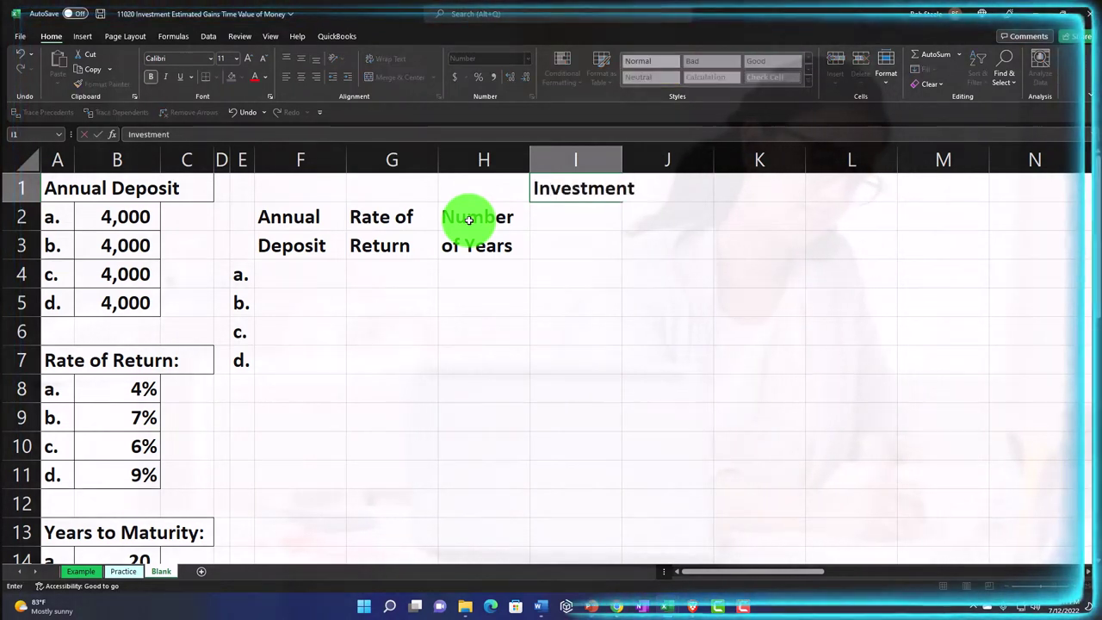
key("Return")
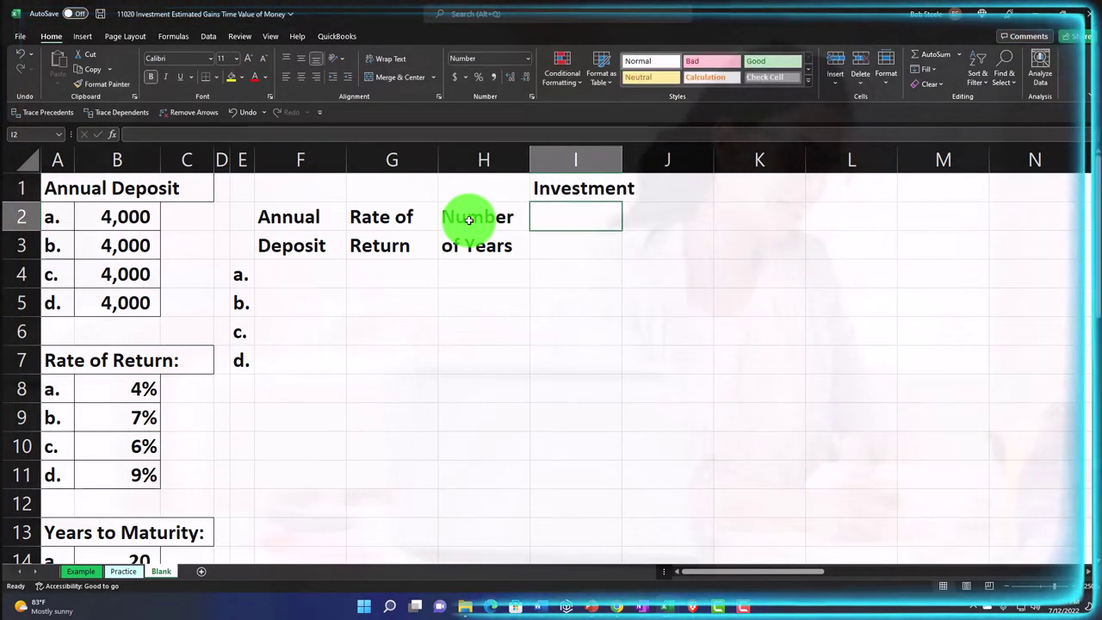
type("Value at")
key("Return")
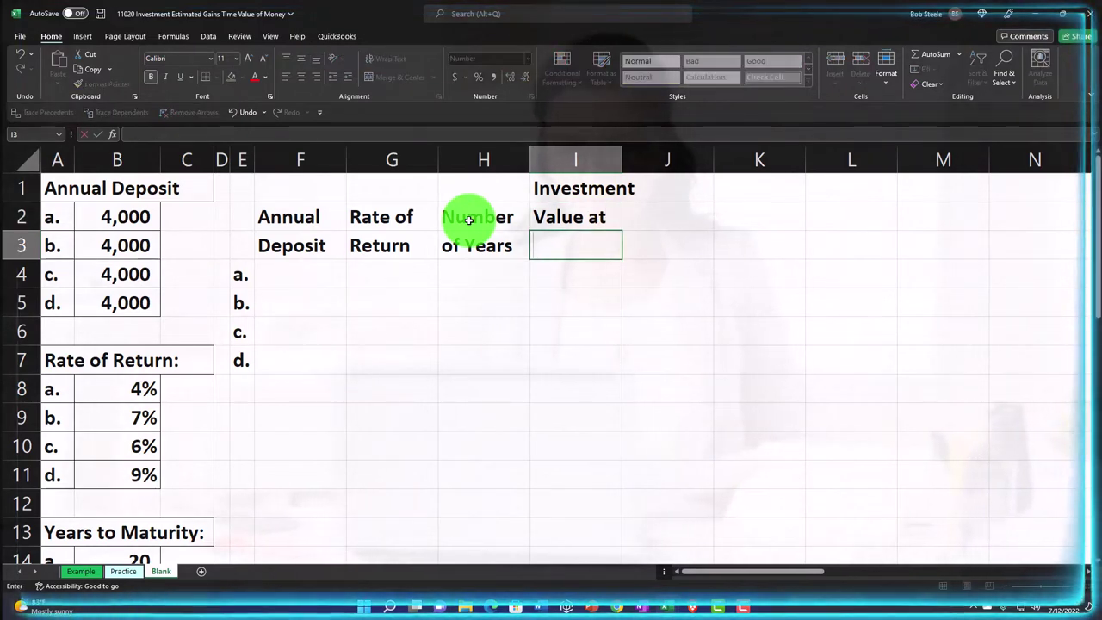
type("Maturi")
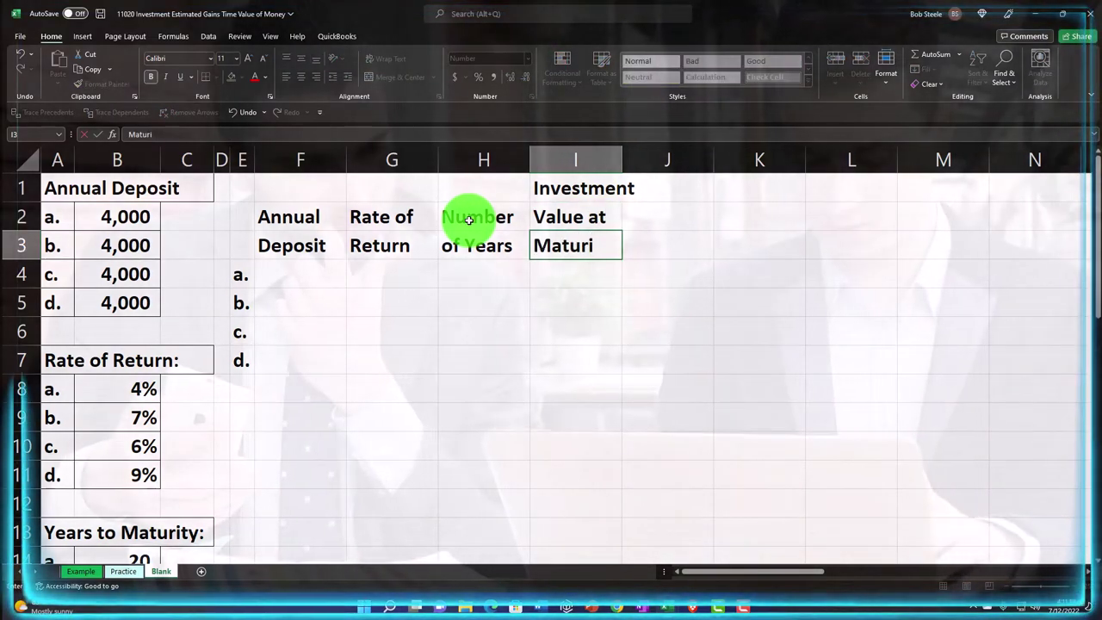
type("iy")
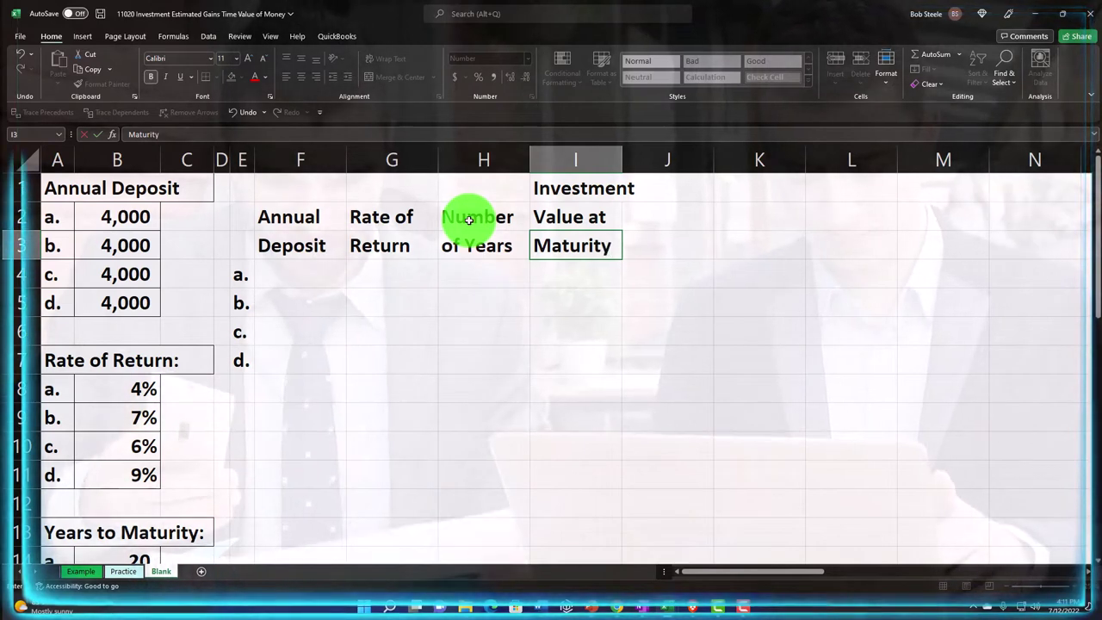
key("Return")
- Enter the heading Total Amount of Investment over J1:J3 as Total, Amount of and Investment
key("Right")
key("Up")
key("Up")
key("Up")
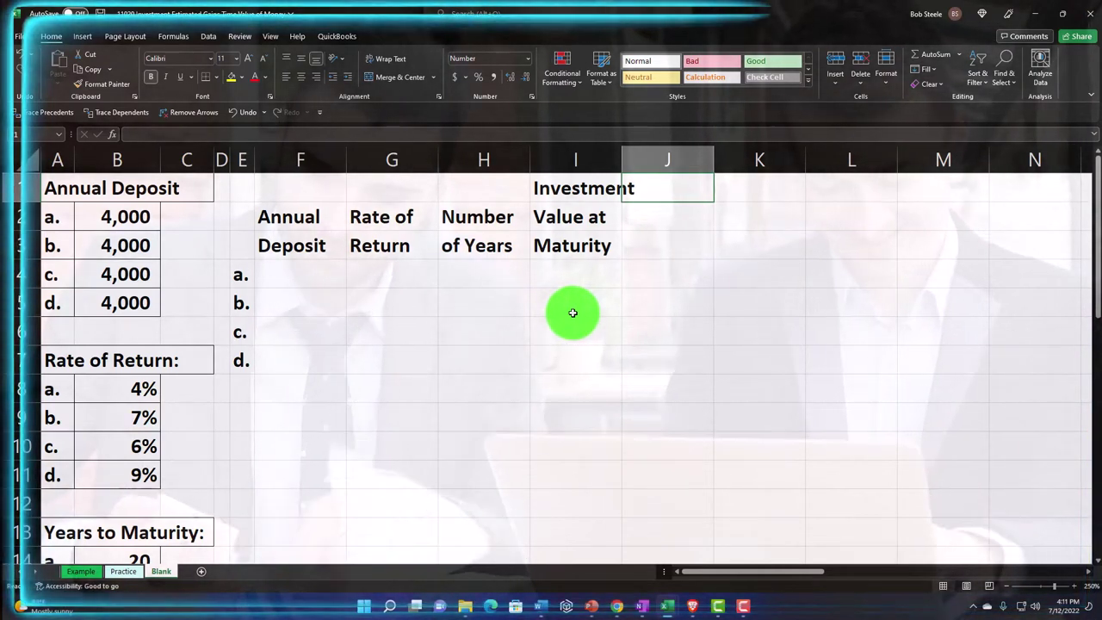
type("Total")
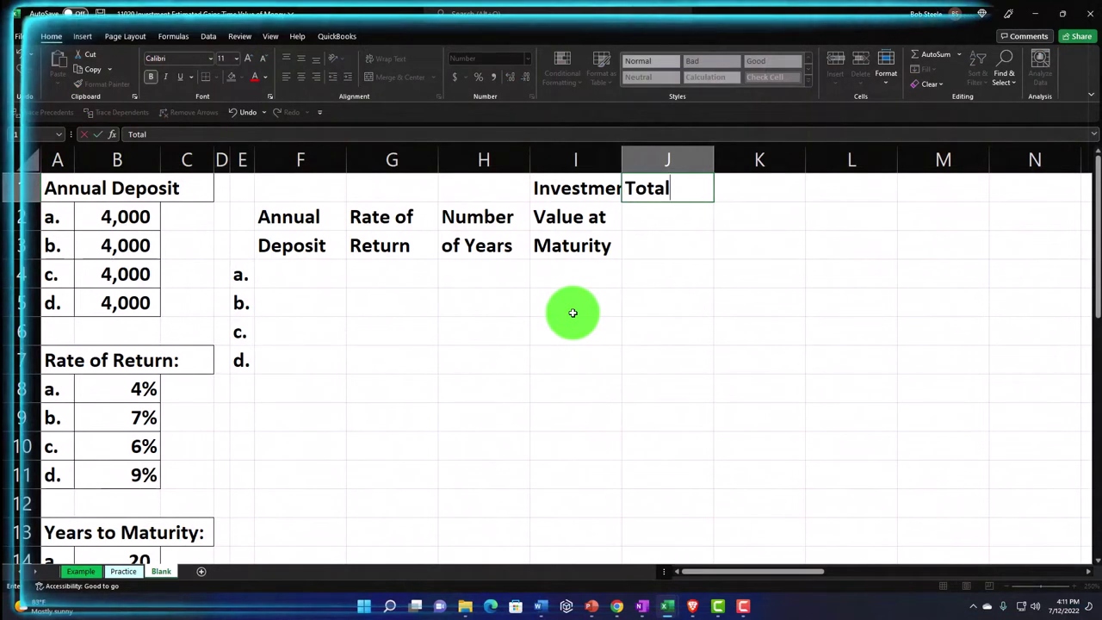
key("Return")
type("Amount of")
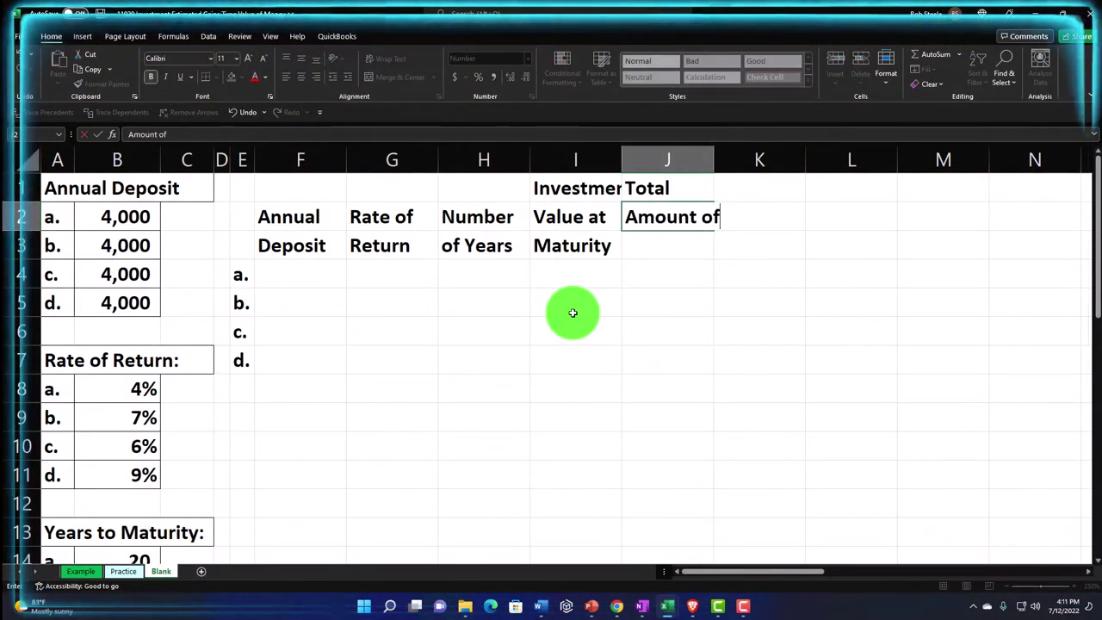
key("Return")
type("Investmen")
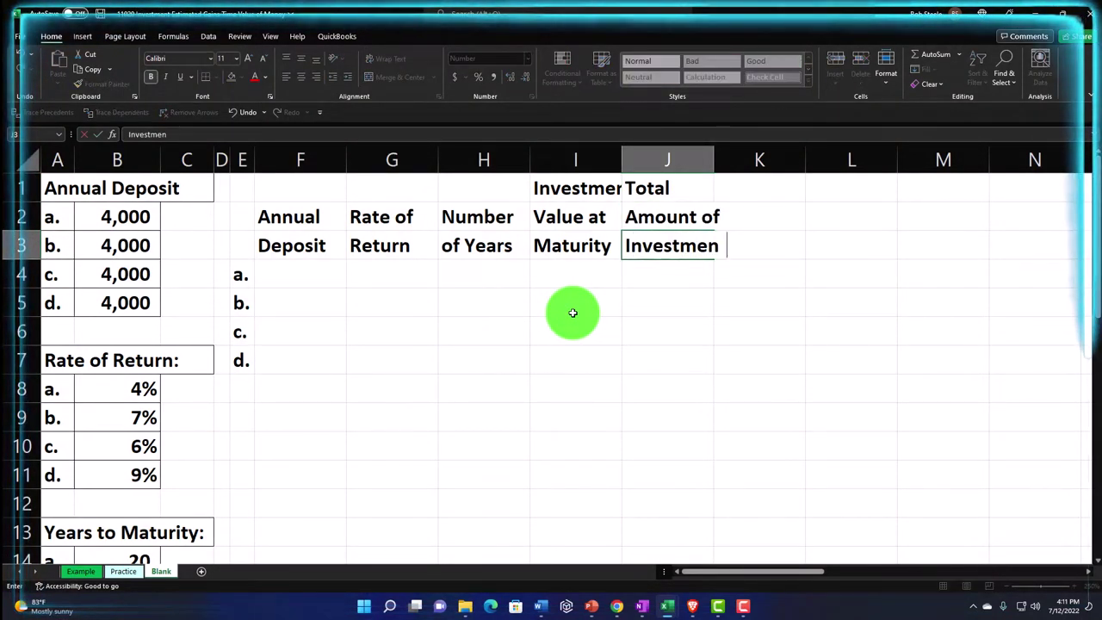
type("t")
key("Tab")
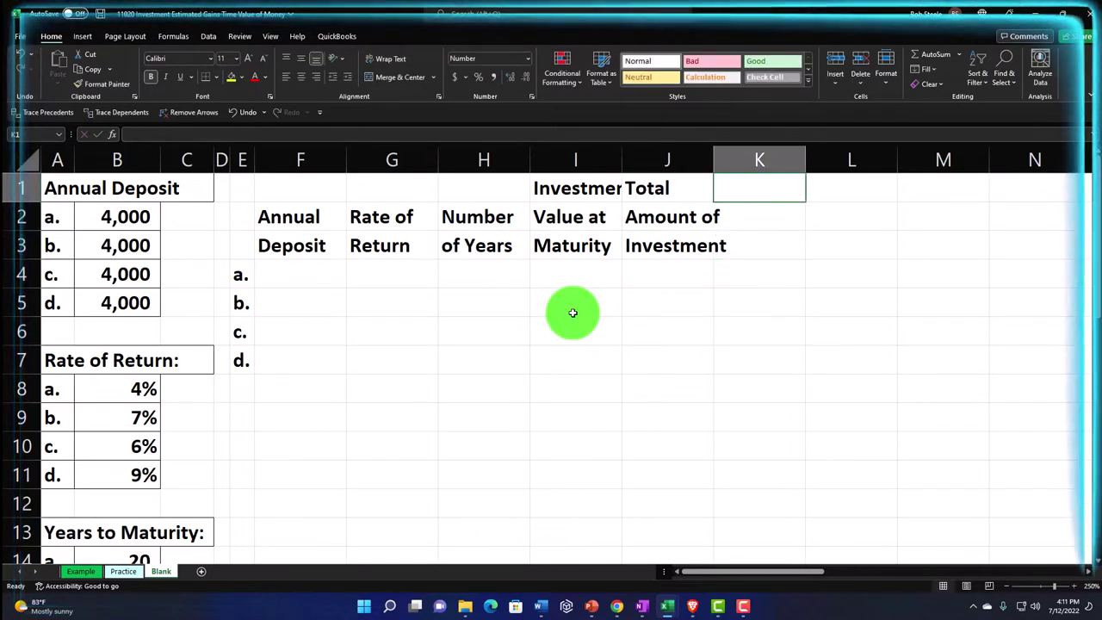
- Enter the heading Total Amount of Earnings over K1:K3 as Total, Amount of and Earnings
type("Total")
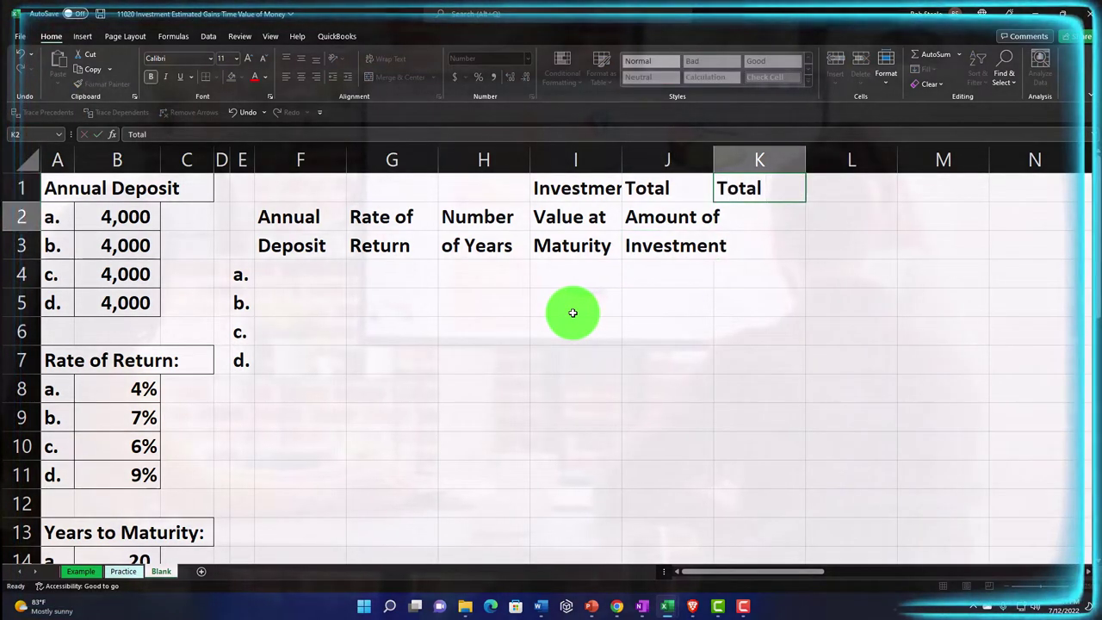
key("Return")
type("Amount of")
key("Return")
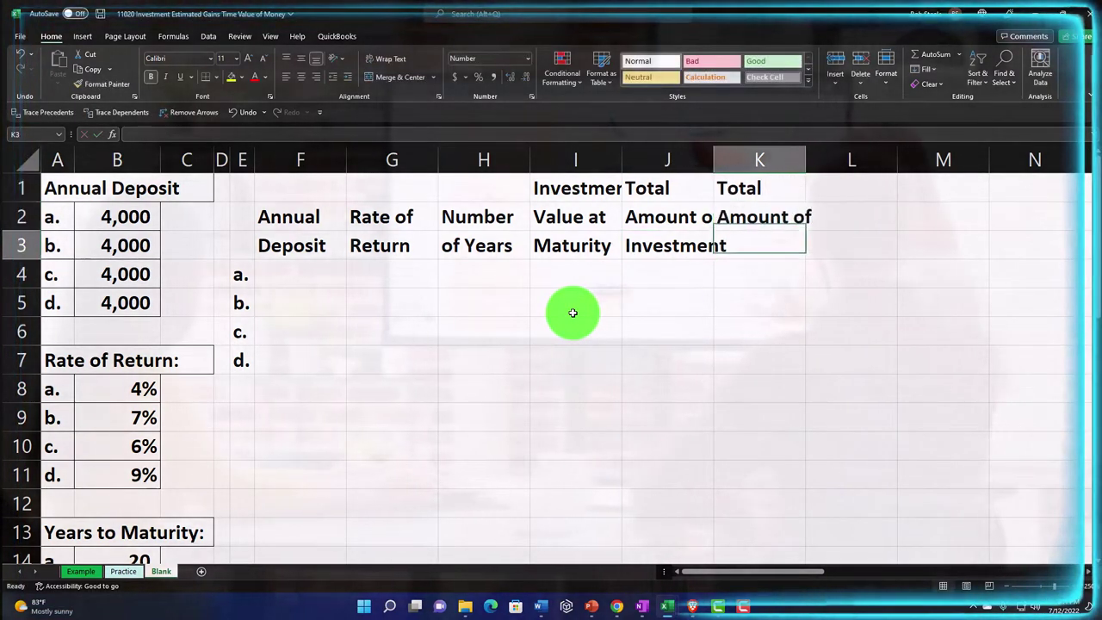
type("Earnings")
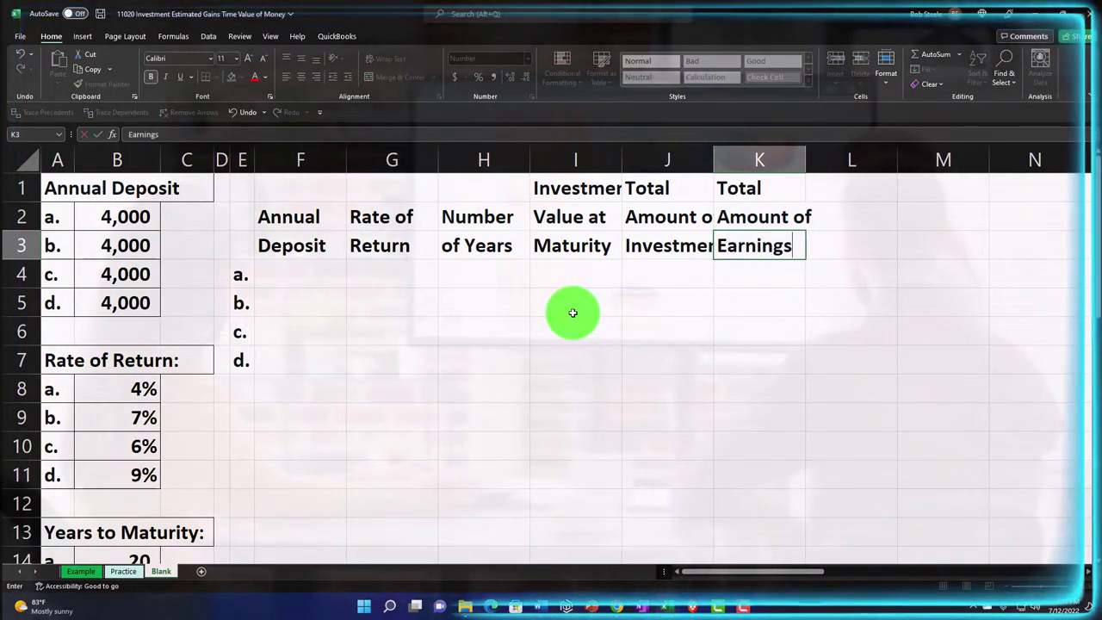
key("Return")
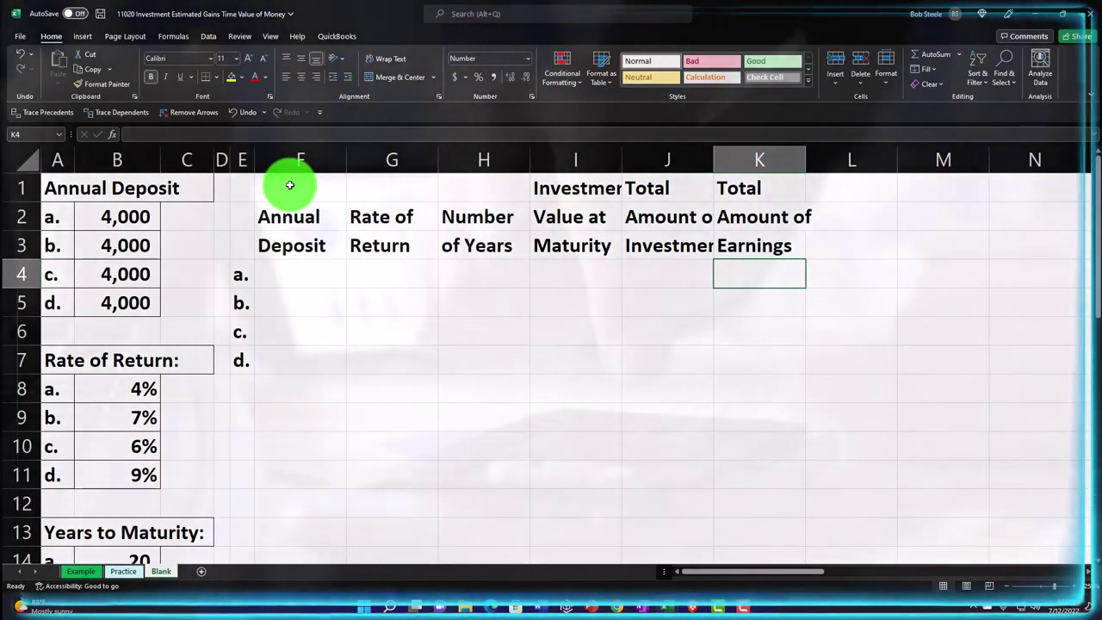
- Format the header block F1:K3 with centred text, a black fill and a white font
left_click_drag(290, 184, 749, 242)
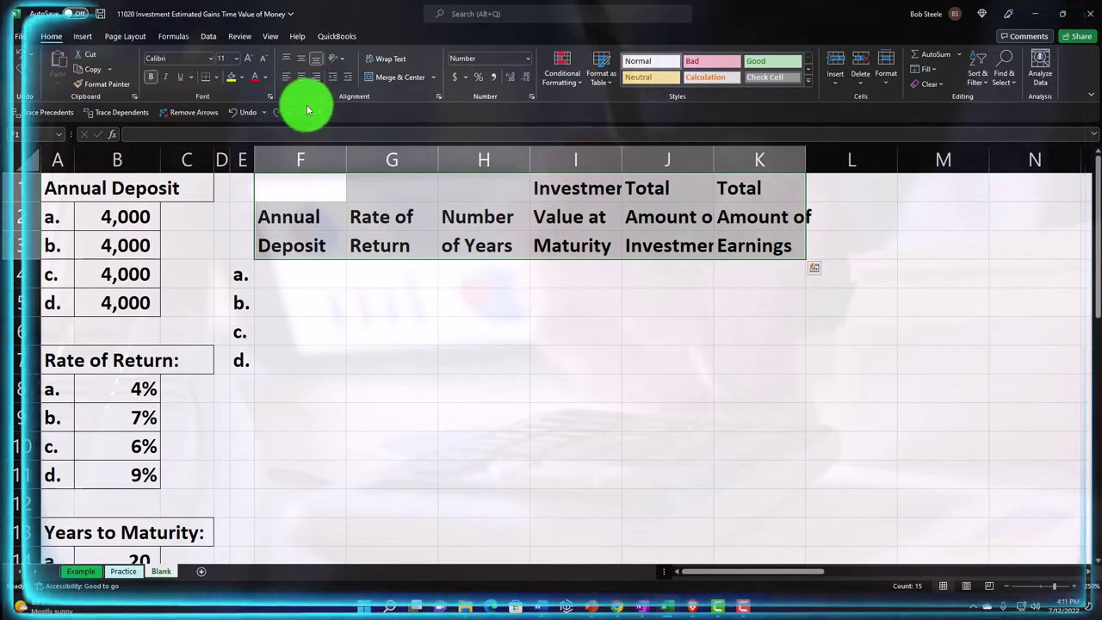
left_click(301, 76)
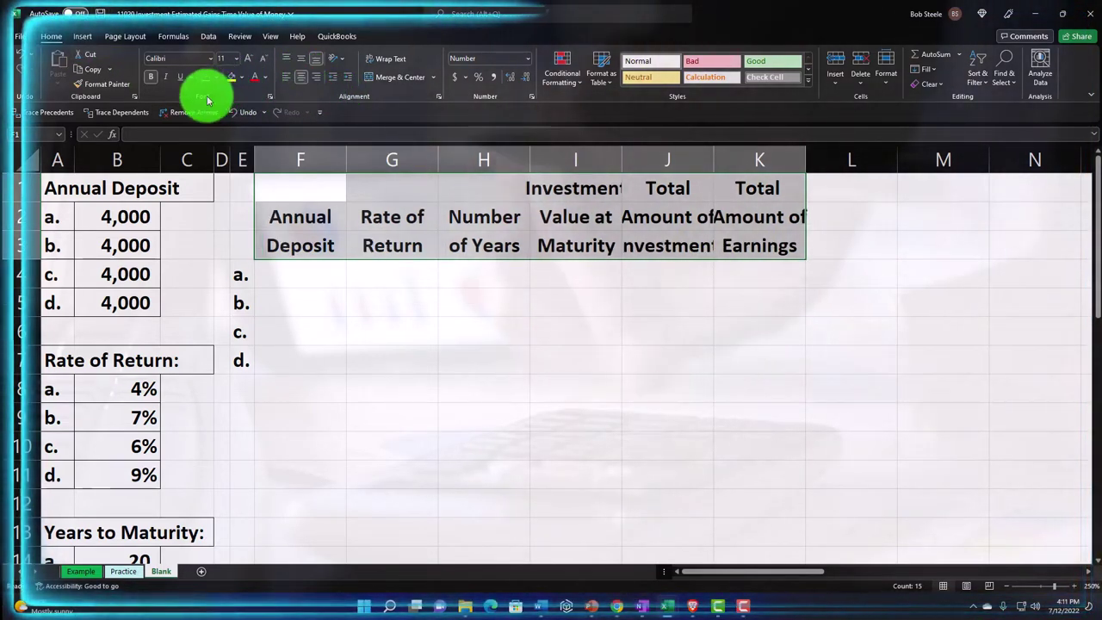
left_click(241, 77)
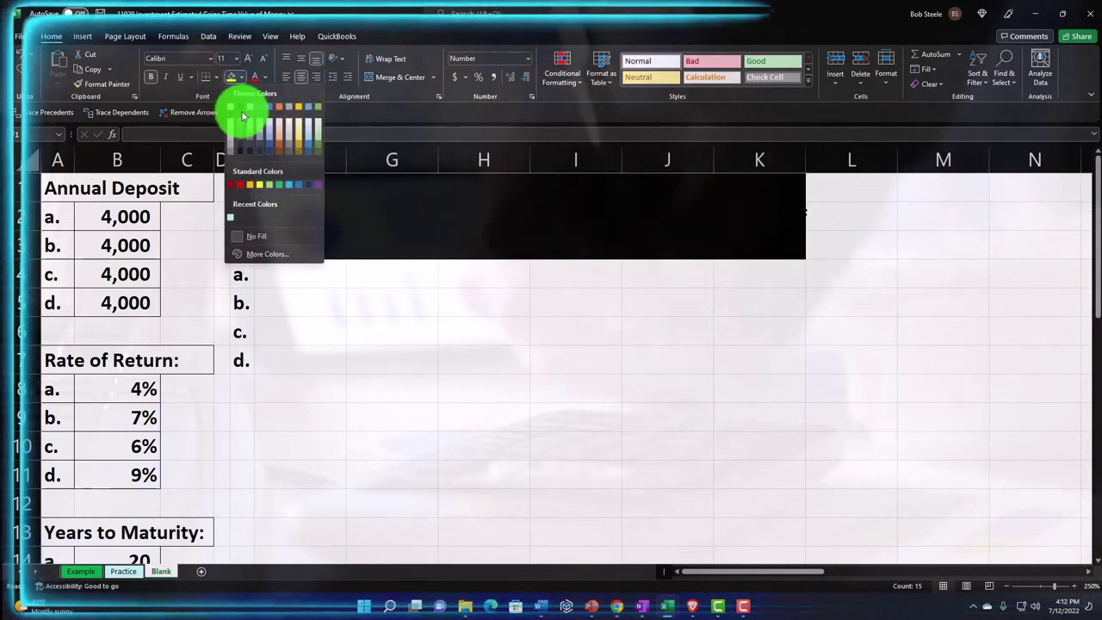
left_click(240, 107)
left_click(265, 78)
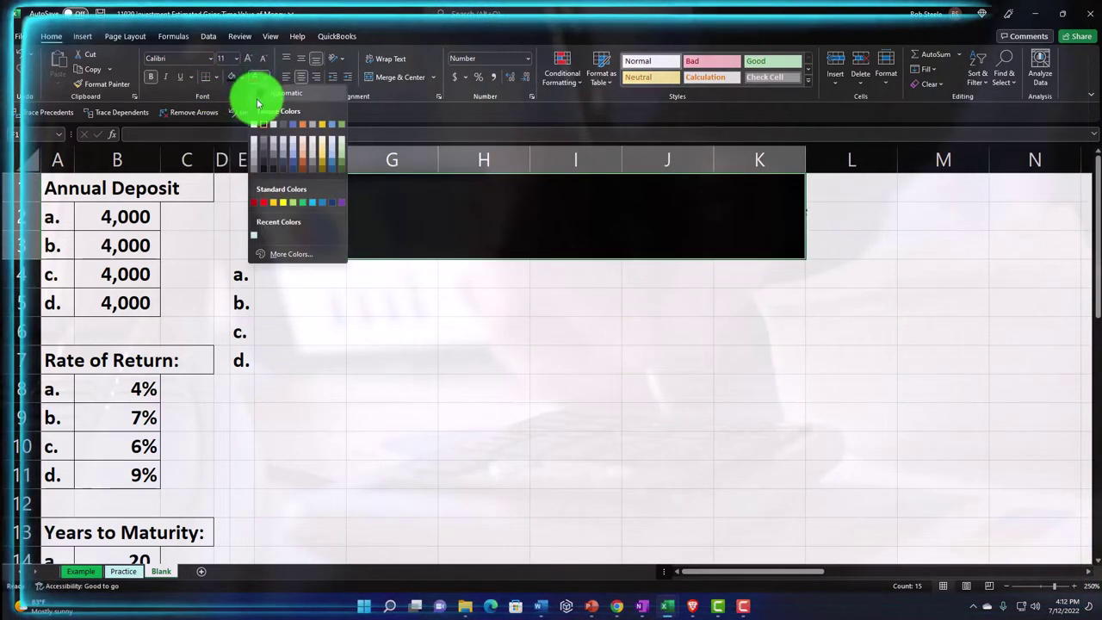
left_click(253, 109)
left_click(581, 292)
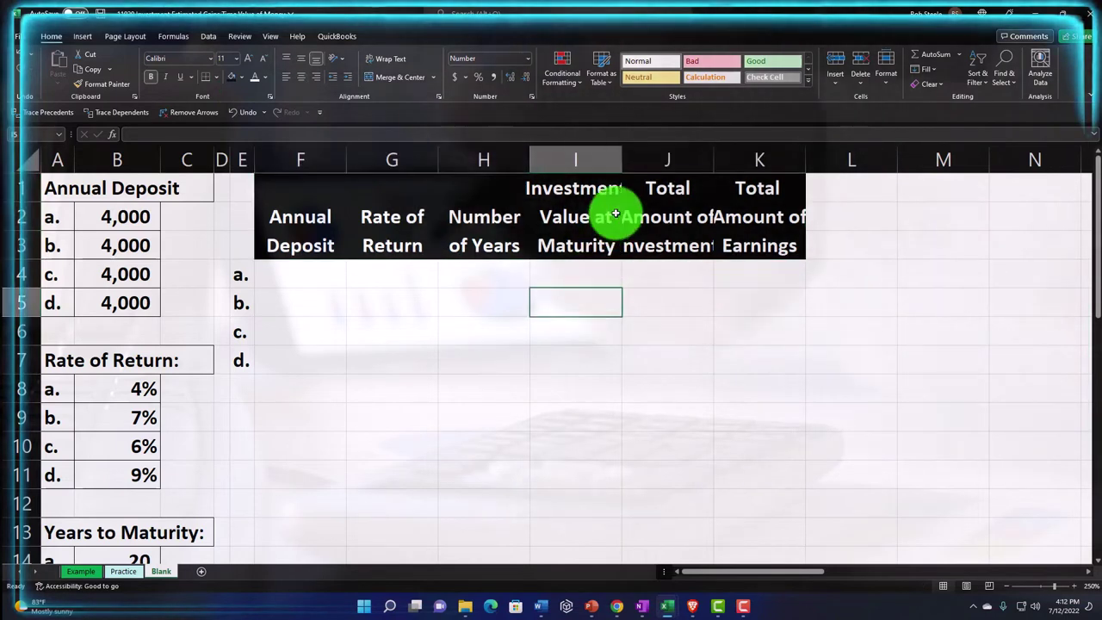
- Widen columns I, J and K so that their headings fit fully within the cells
left_click_drag(619, 169, 633, 160)
left_click_drag(720, 160, 737, 156)
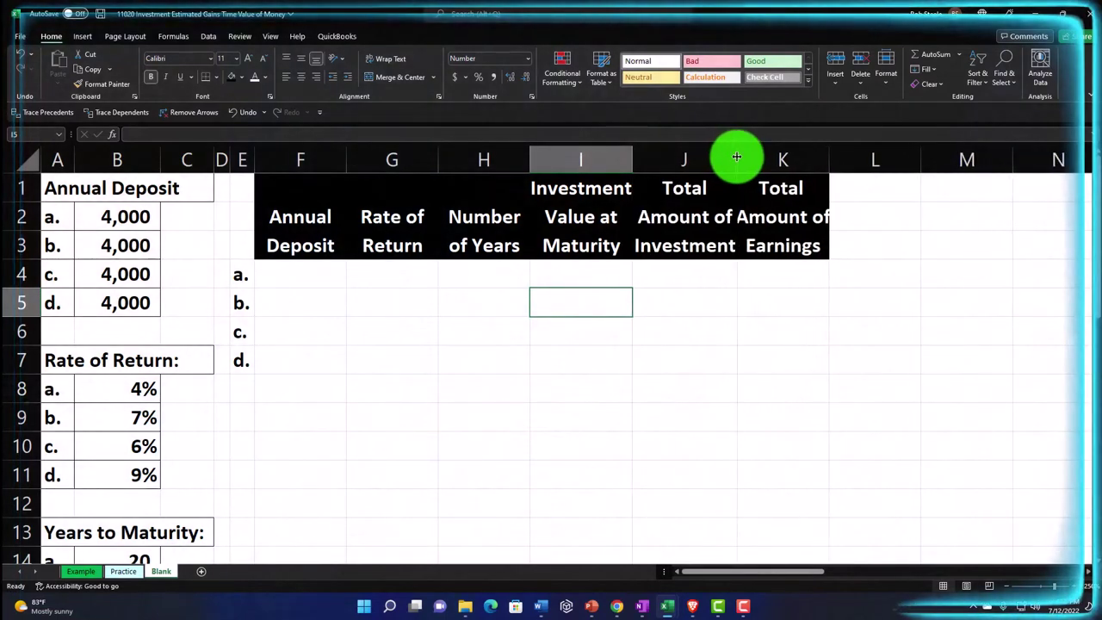
left_click_drag(826, 158, 837, 157)
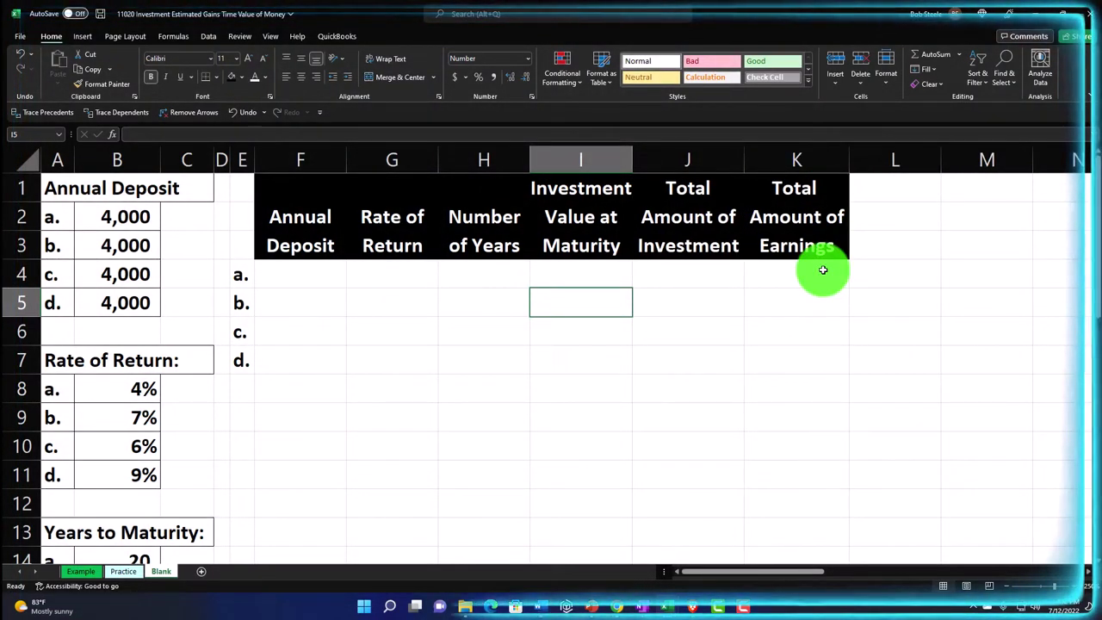
- Link the annual deposit for scenario a. in F4 with the formula =B2
key("Left")
key("Left")
key("Left")
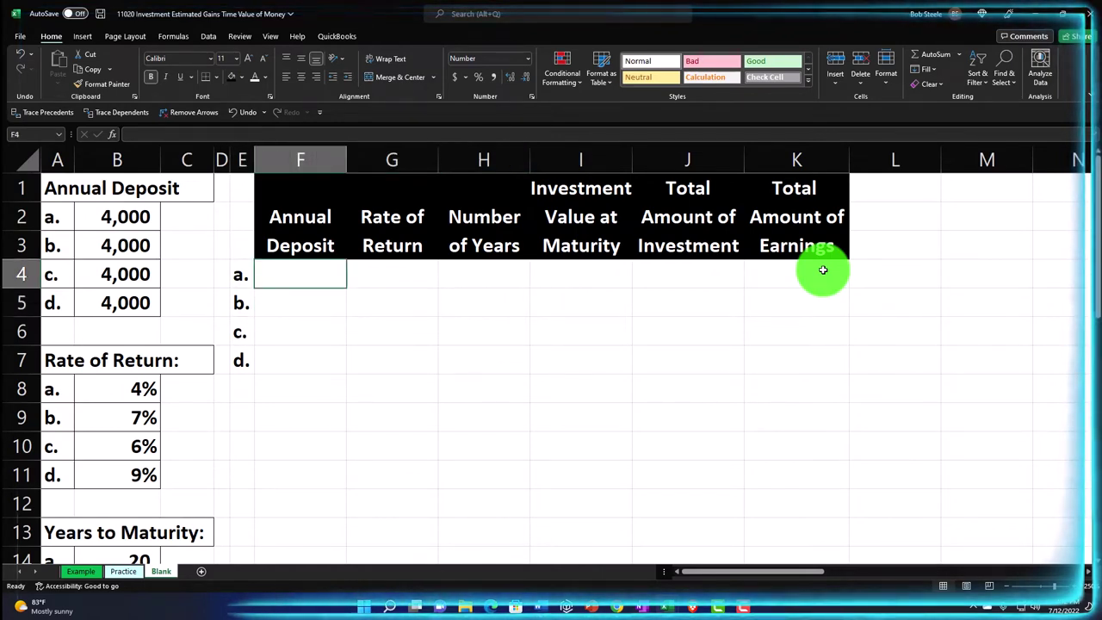
type("=")
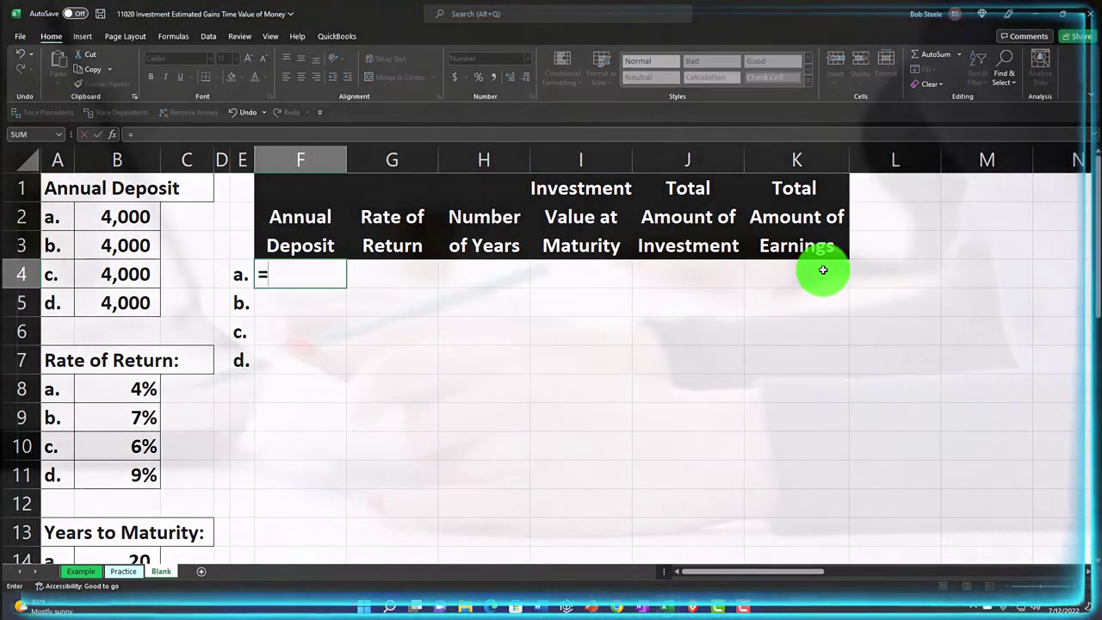
key("Left")
key("Left")
key("Left")
key("Left")
key("Up")
key("Up")
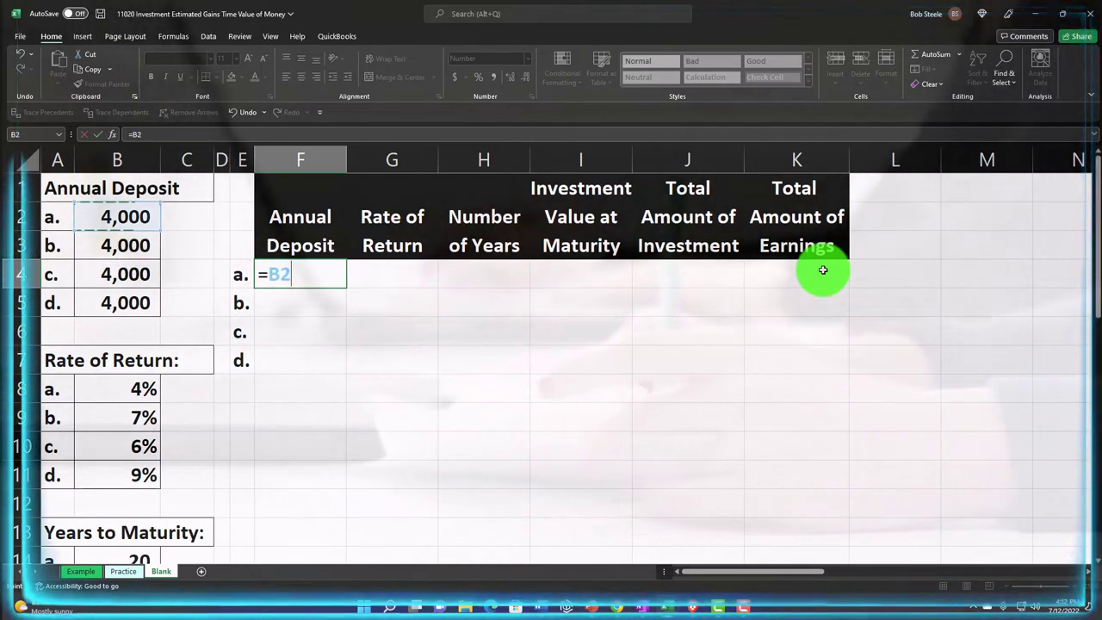
key("Return")
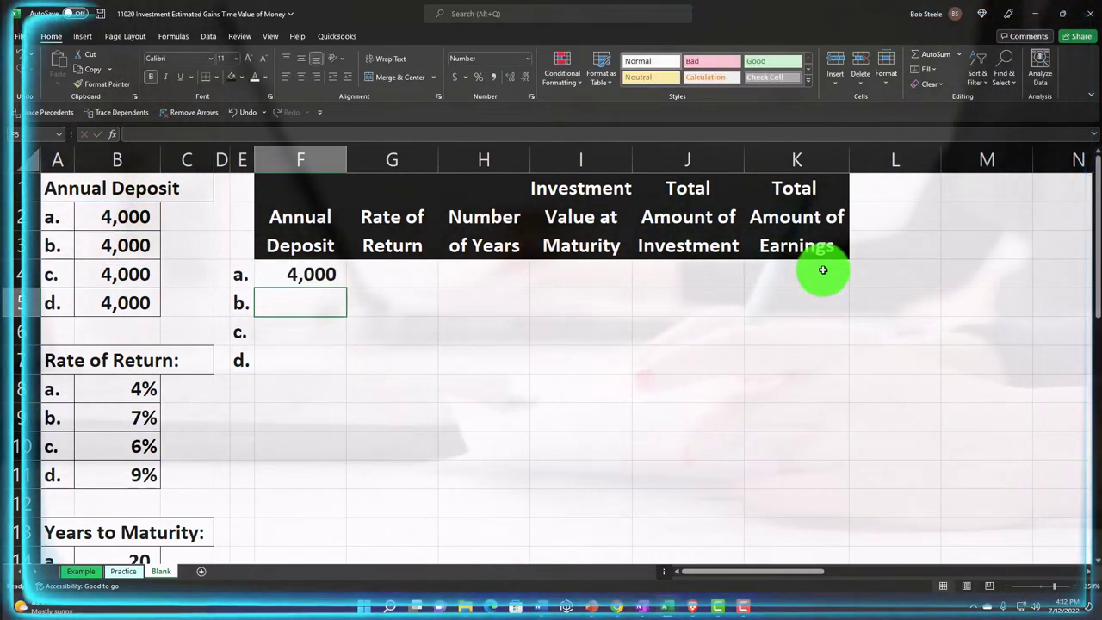
- Copy the annual deposit formula from F4 down to F7 and check the references in the copied cells
left_click(327, 279)
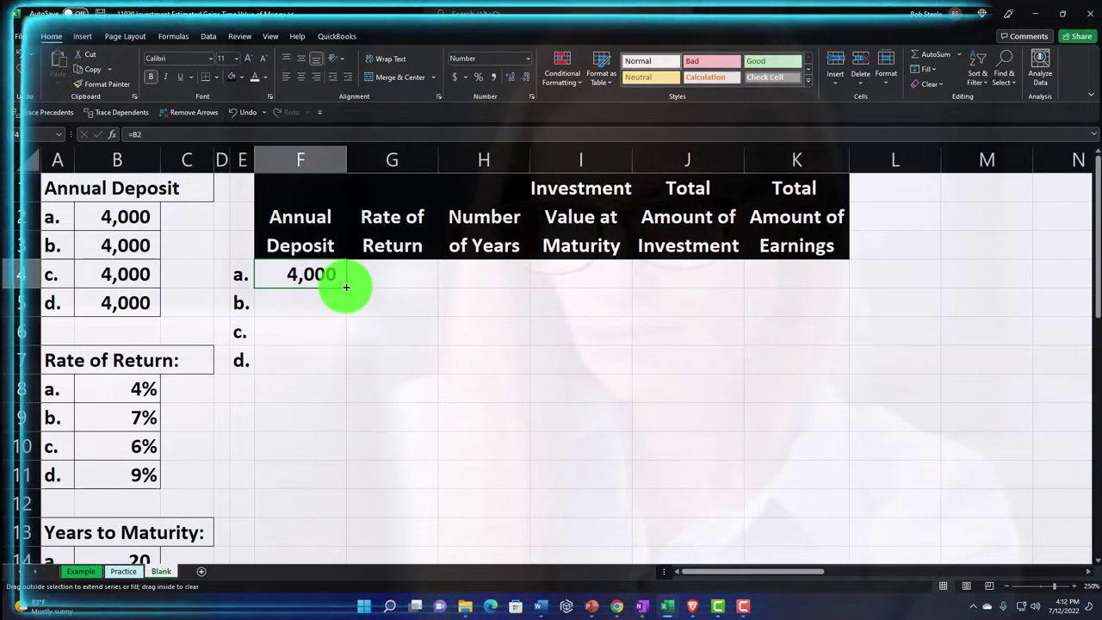
left_click_drag(346, 287, 344, 363)
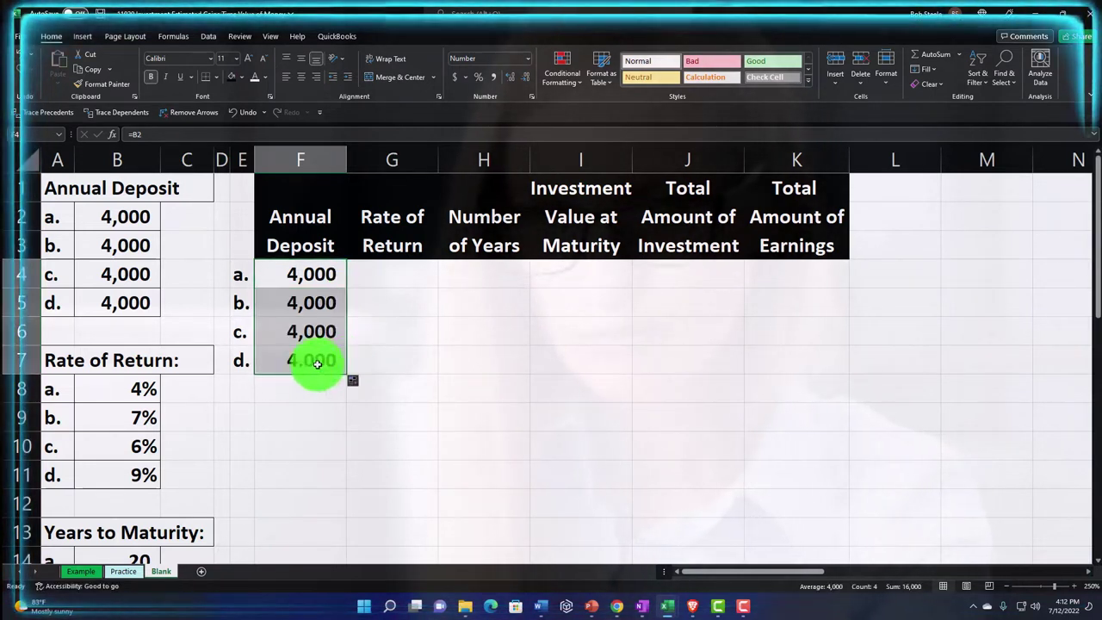
left_click(307, 361)
double_click(307, 361)
key("Return")
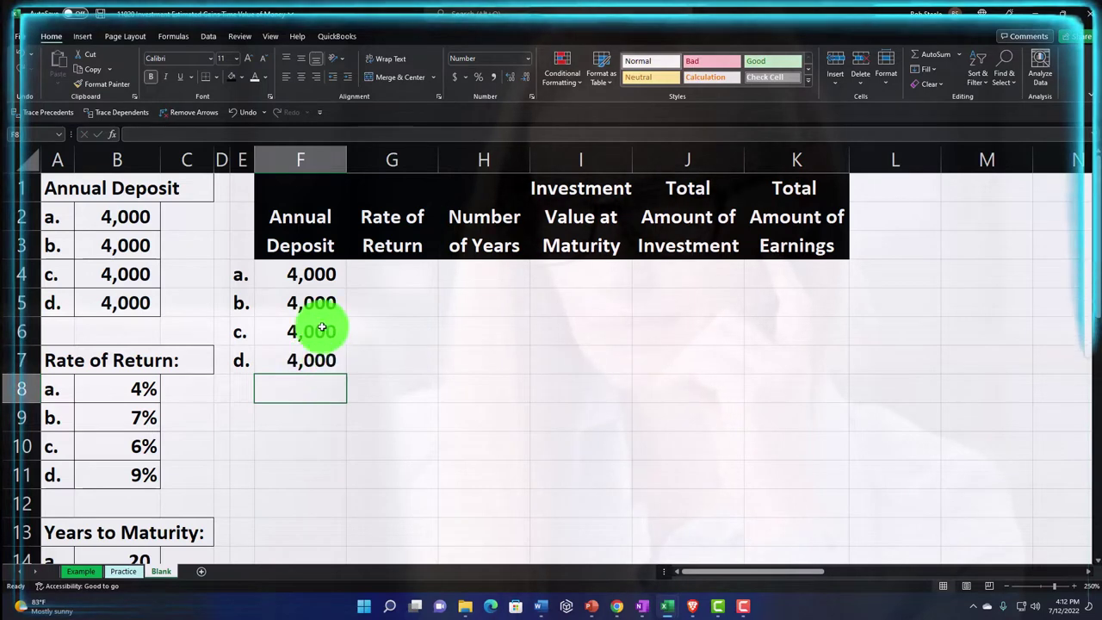
double_click(321, 328)
key("Return")
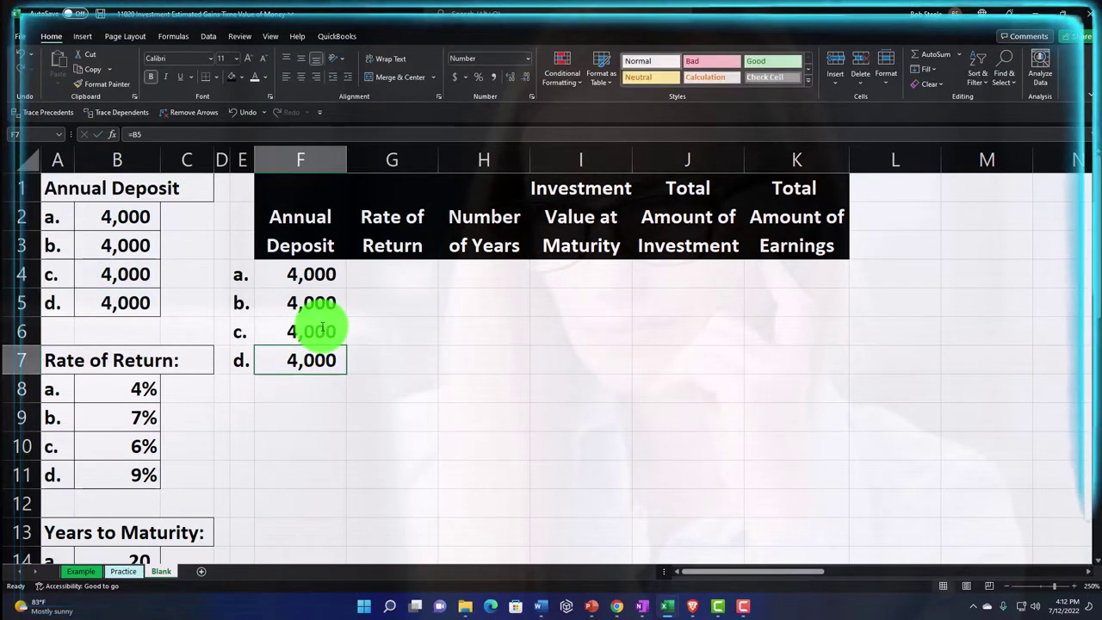
- Link scenario a.'s rate of return in G4 with =B8, format it as a percentage and copy it down to G7
left_click(372, 274)
type("=")
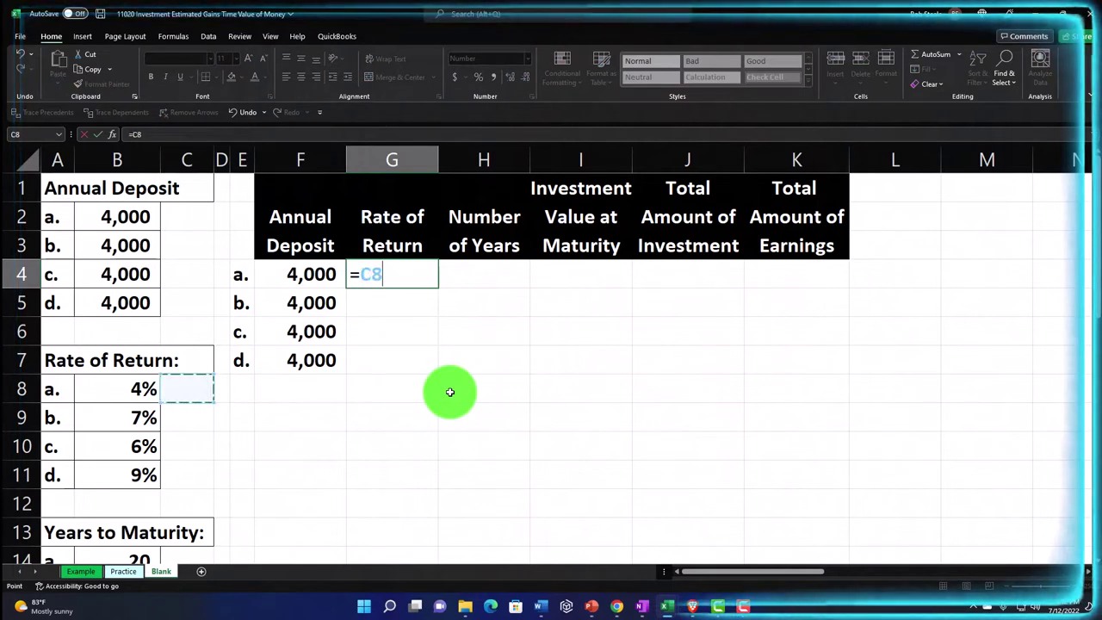
key("Return")
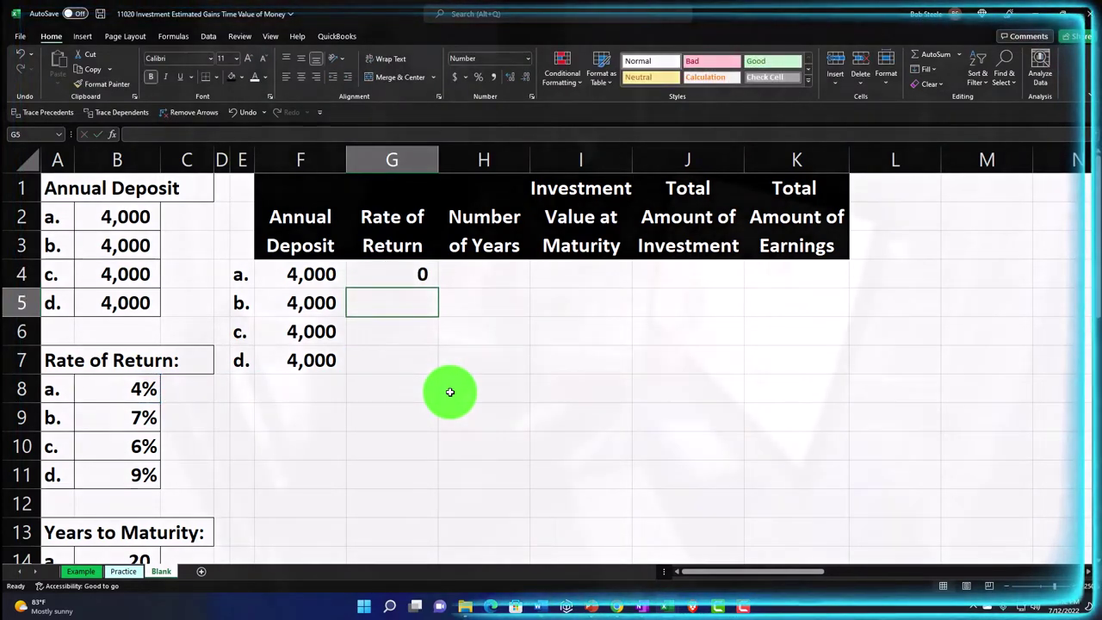
left_click(389, 274)
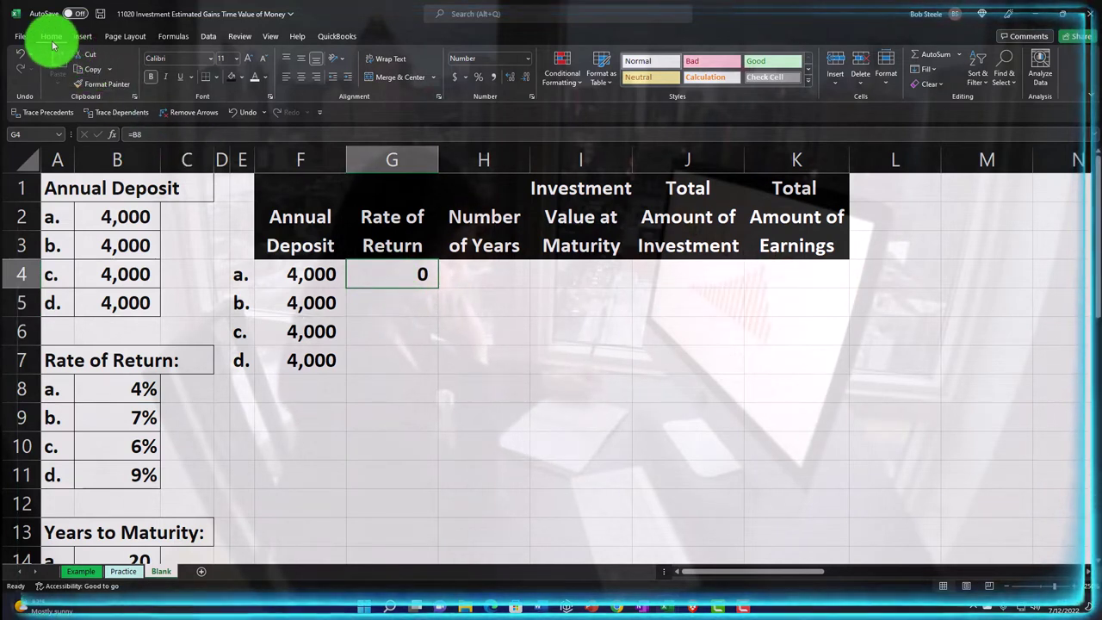
left_click(476, 83)
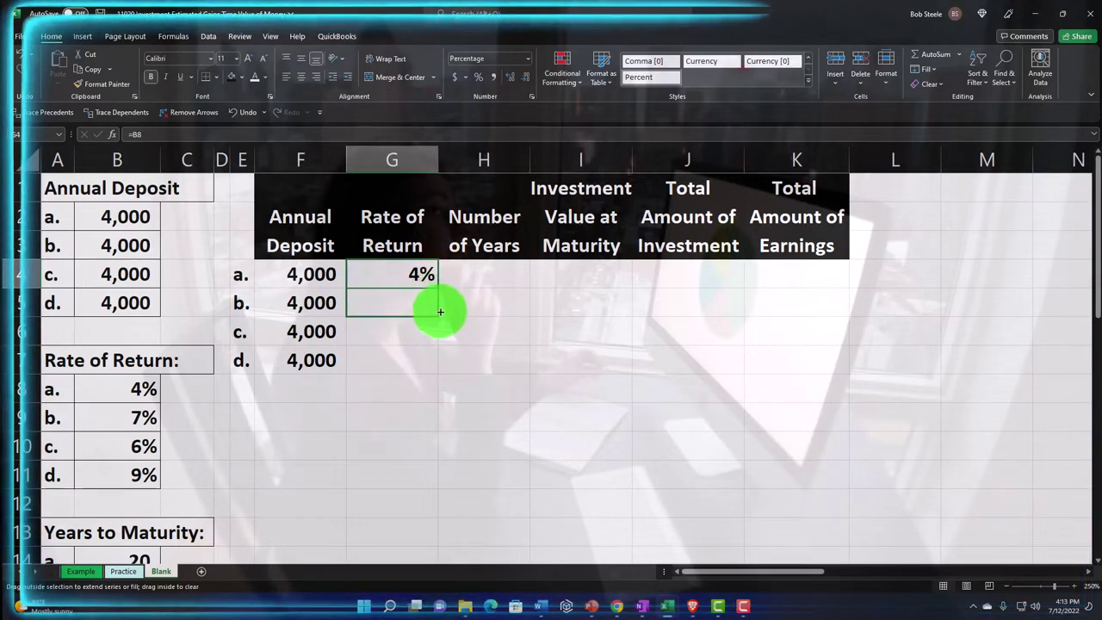
left_click_drag(443, 368, 444, 369)
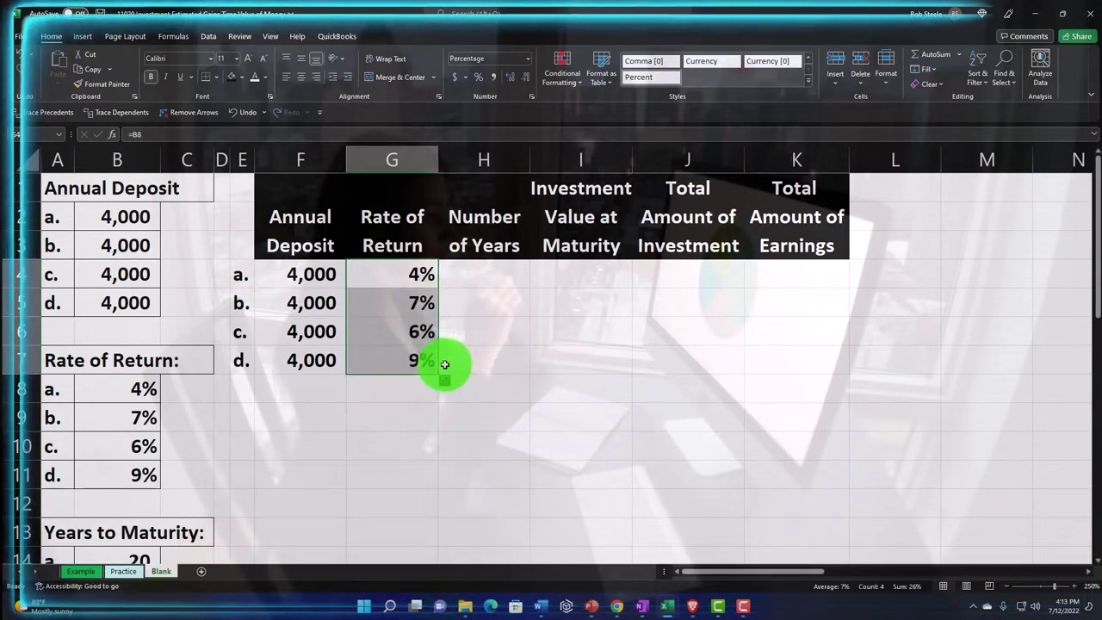
- Link scenario a.'s number of years in H4 with =B14 and copy the formula down to H7
left_click(492, 278)
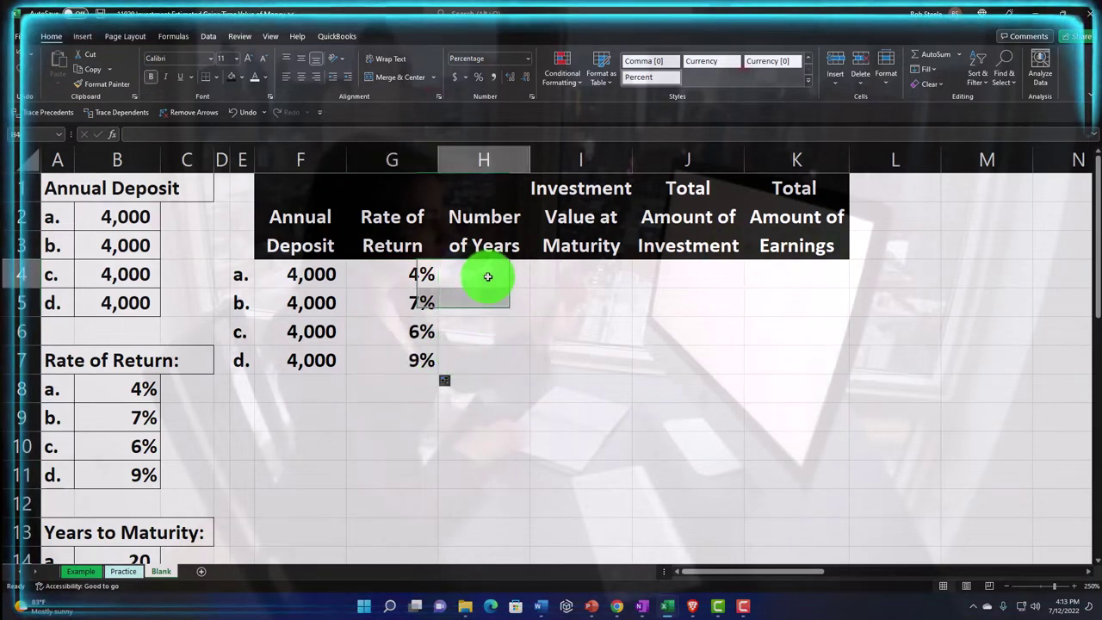
scroll(258, 469, "down", 1)
scroll(263, 502, "up", 1)
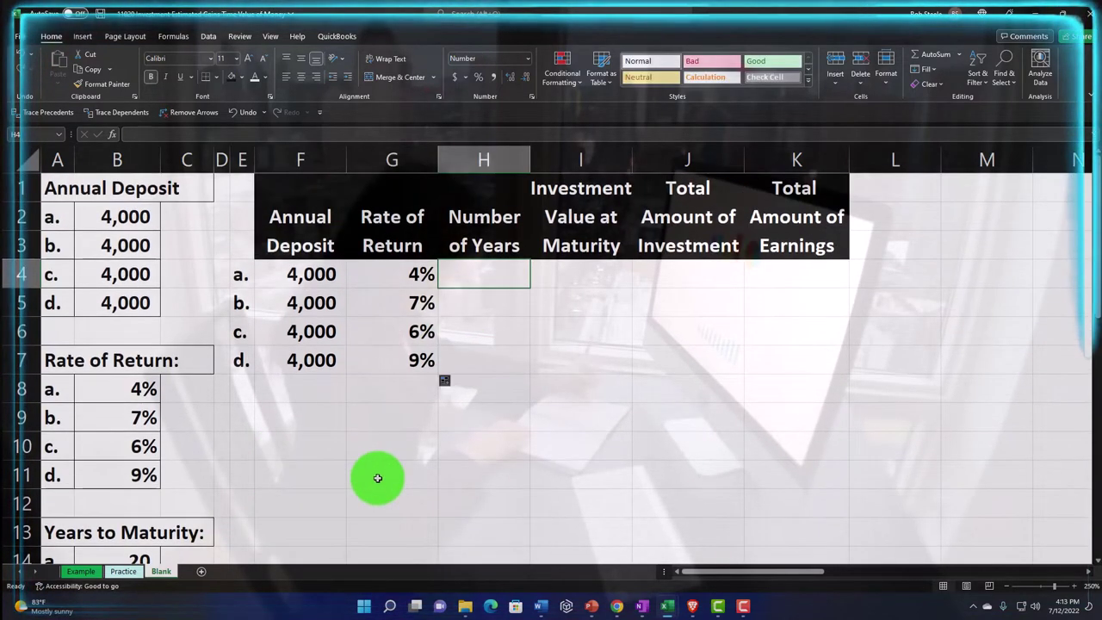
key("Down")
key("Down")
key("Down")
key("Down")
key("Down")
key("Down")
key("Down")
key("Down")
key("Down")
key("Down")
key("Down")
key("Down")
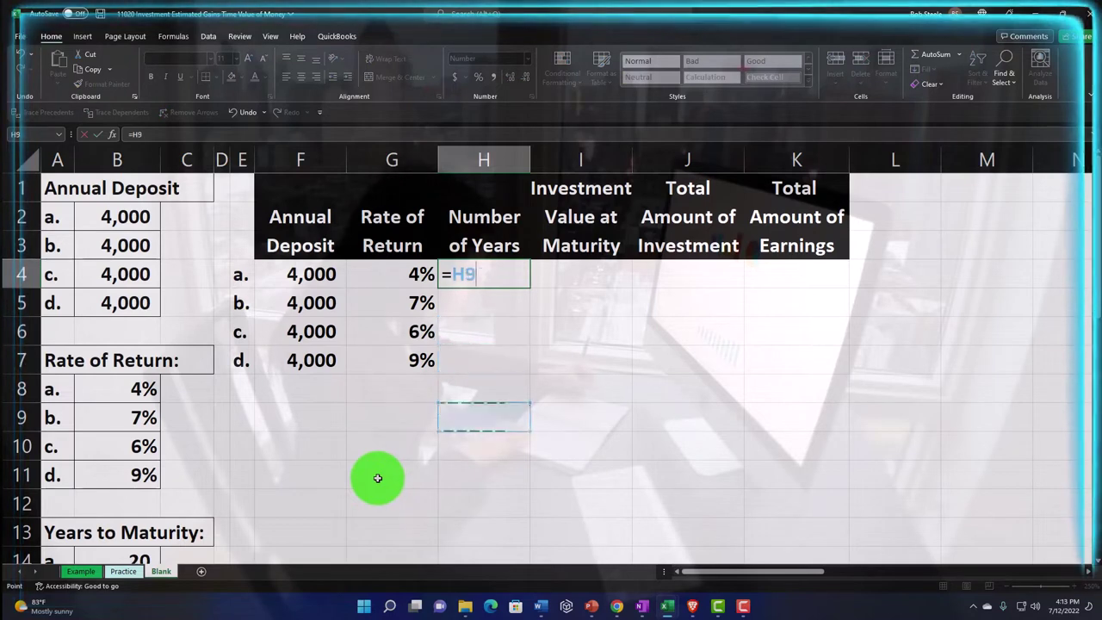
key("Left")
key("Left")
key("Left")
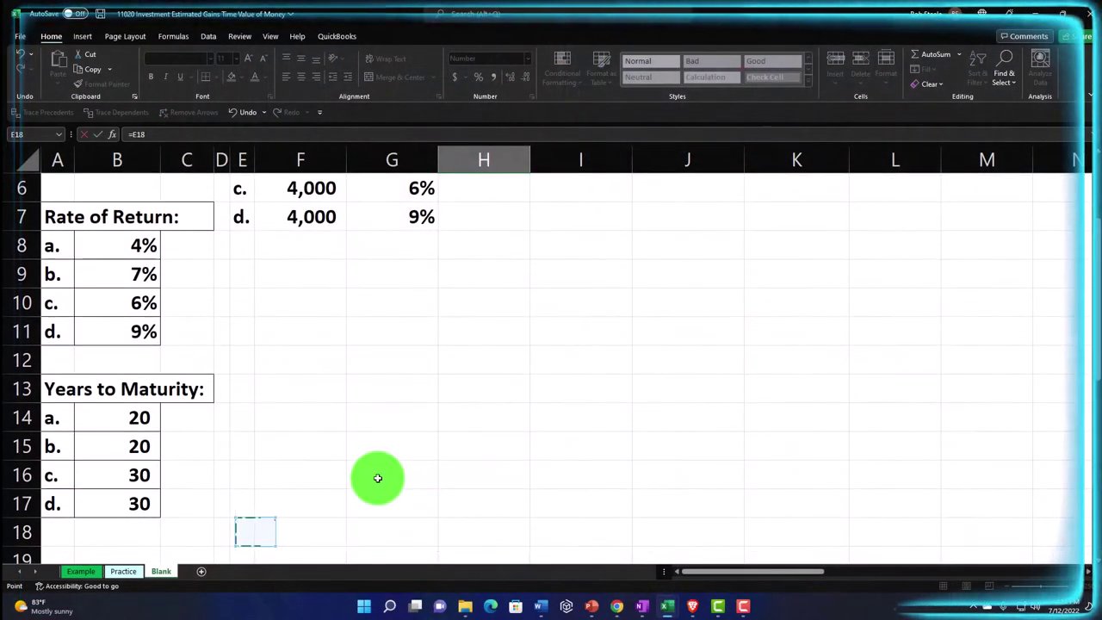
key("Left")
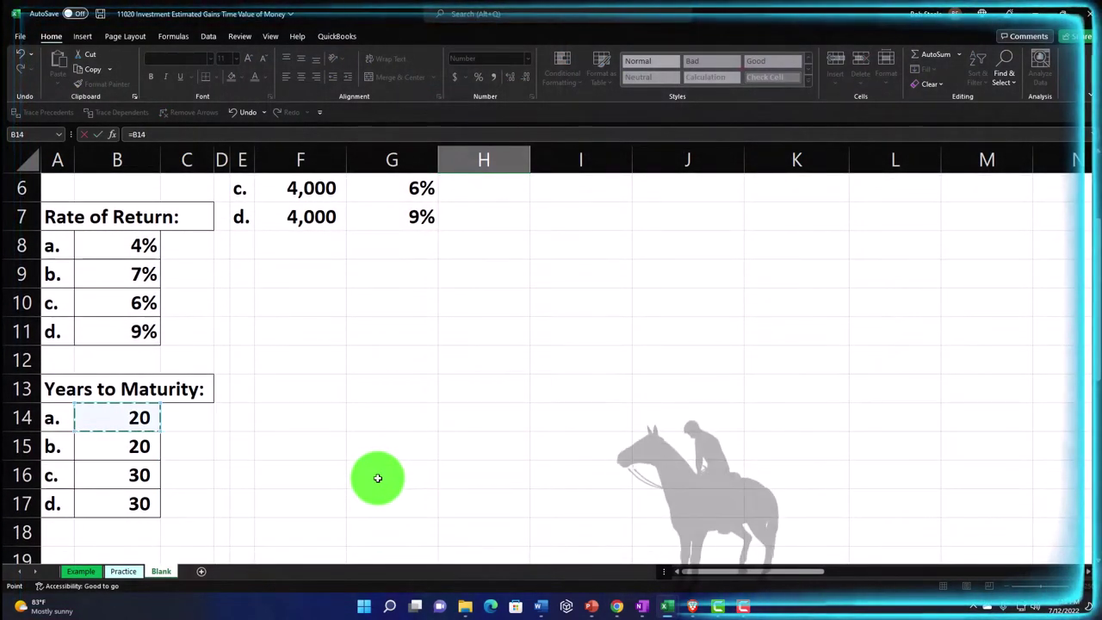
key("Return")
scroll(377, 478, "up", 2)
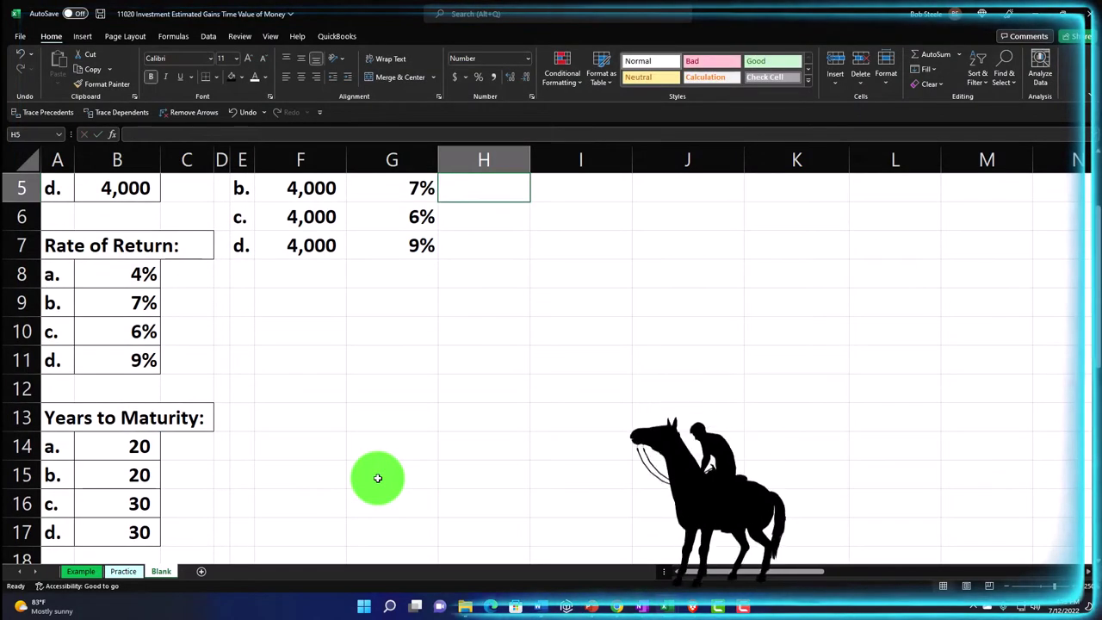
left_click(495, 275)
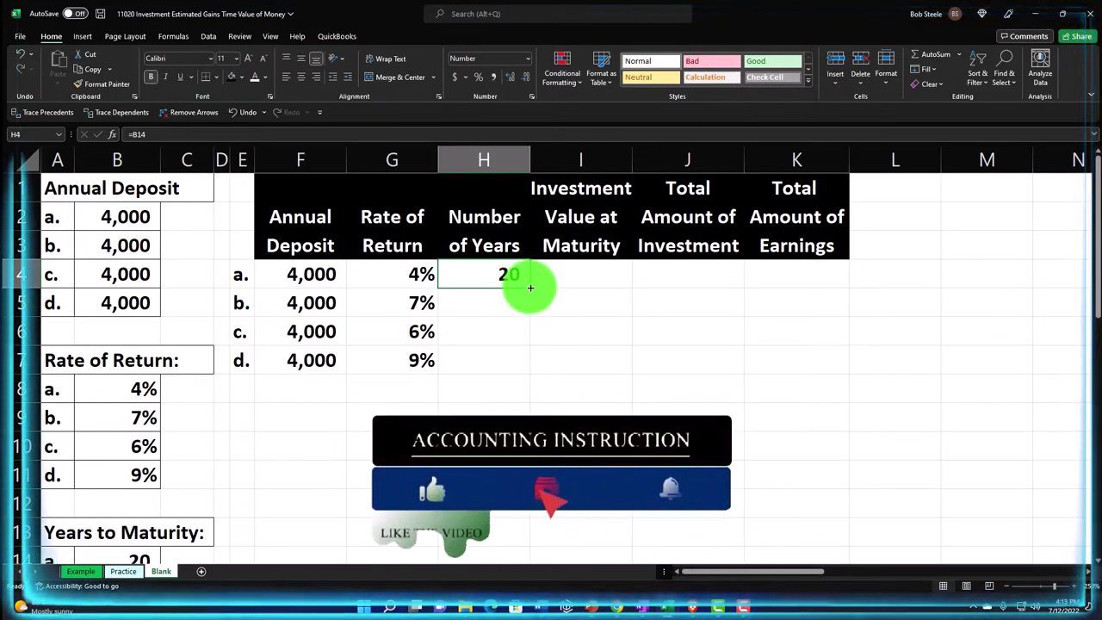
left_click_drag(531, 288, 532, 362)
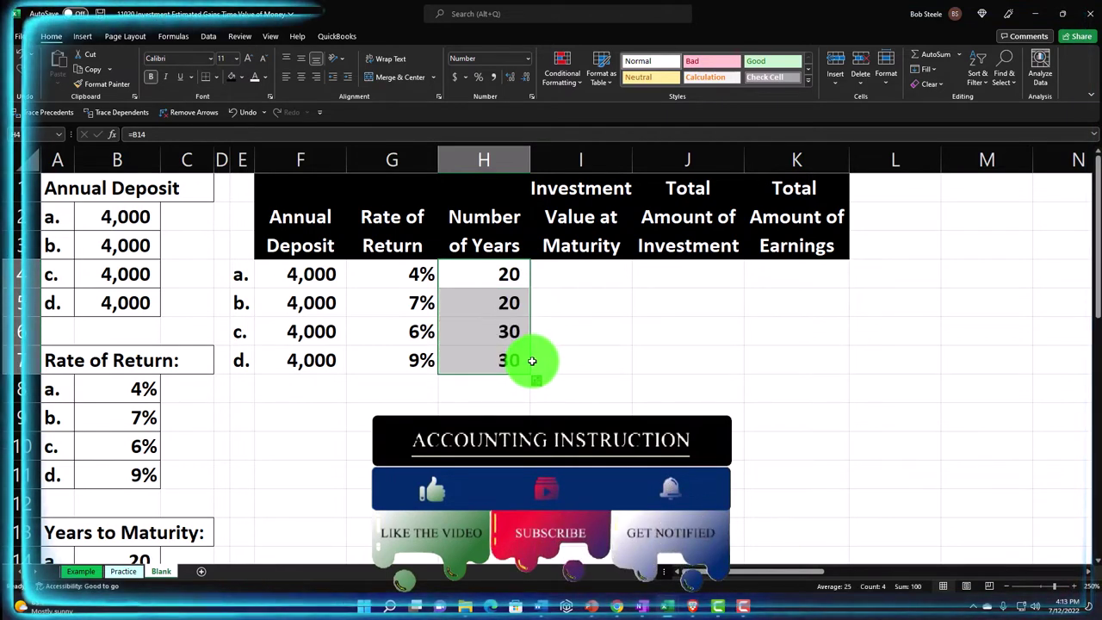
- Examine scenario a.'s annual deposit in F4 and its column heading
left_click(575, 285)
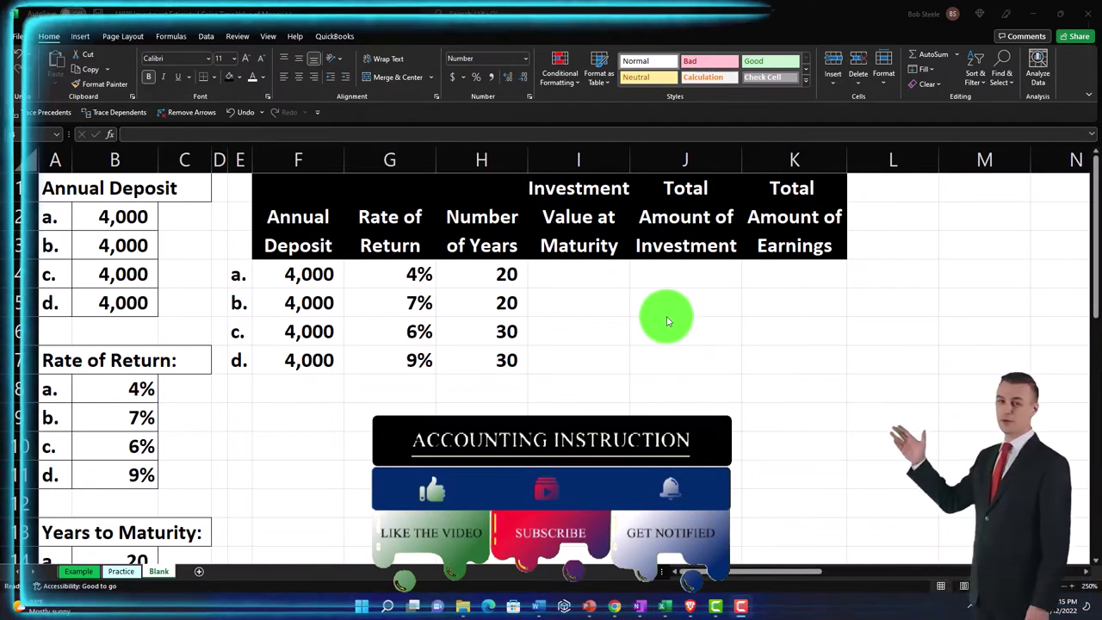
left_click(599, 274)
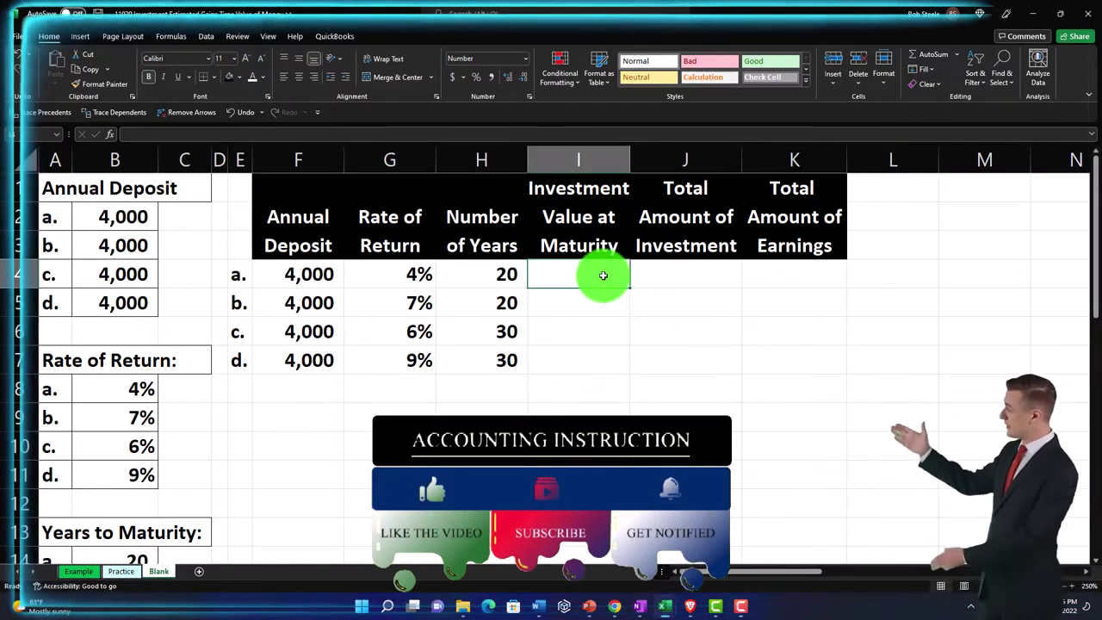
left_click(340, 279)
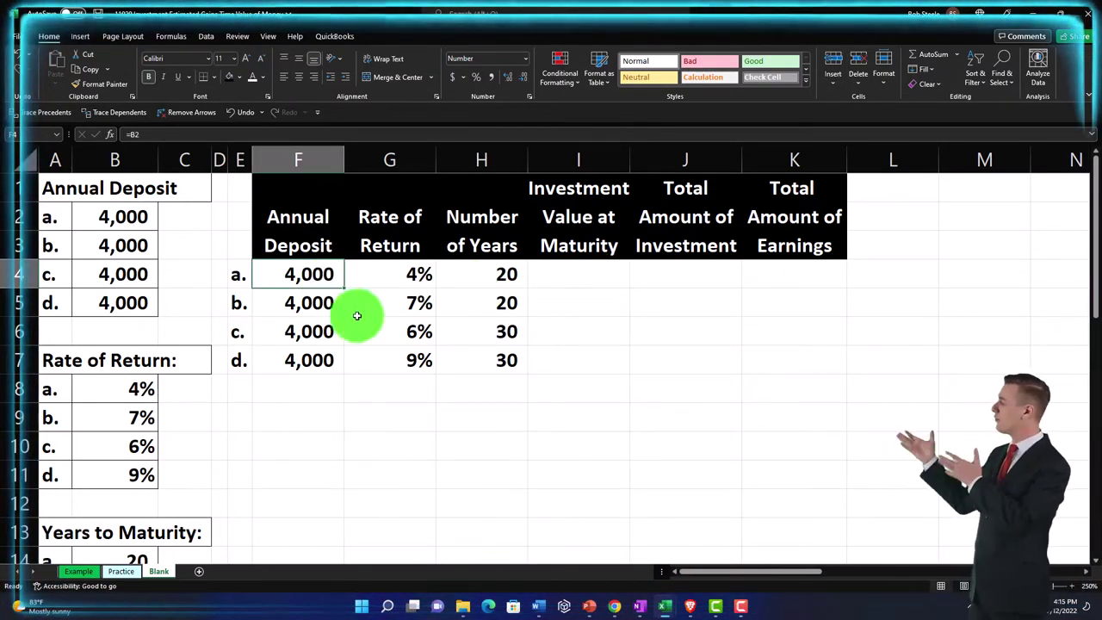
key("Up")
key("Up")
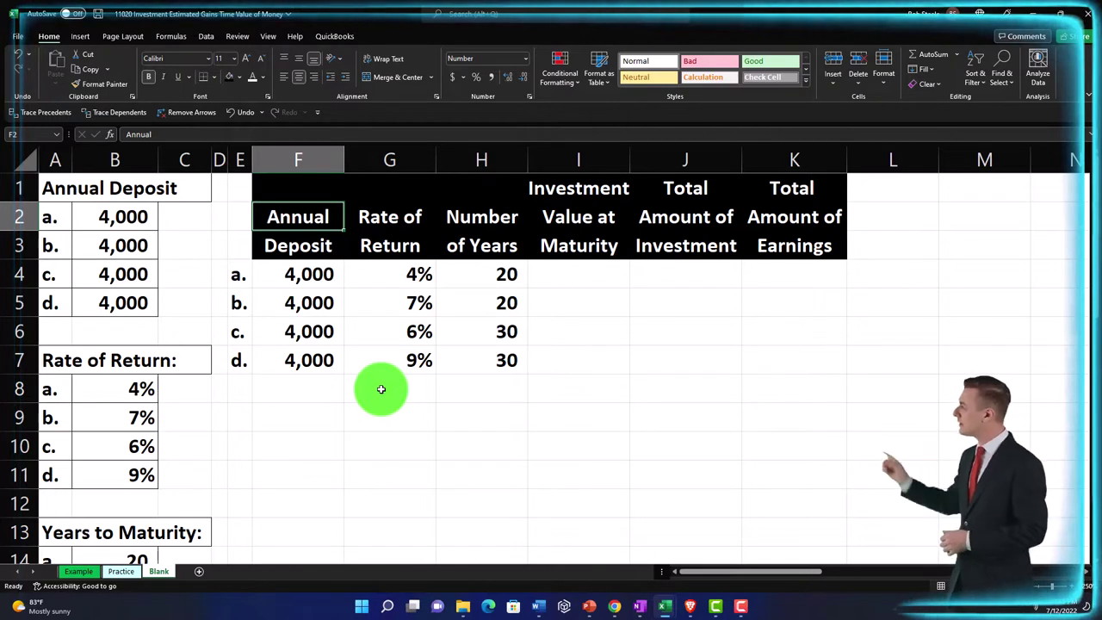
key("Down")
key("Down")
- Calculate scenario a.'s investment value at maturity in I4 with the formula -FV(G4,H4,F4)
key("Right")
key("Right")
key("Right")
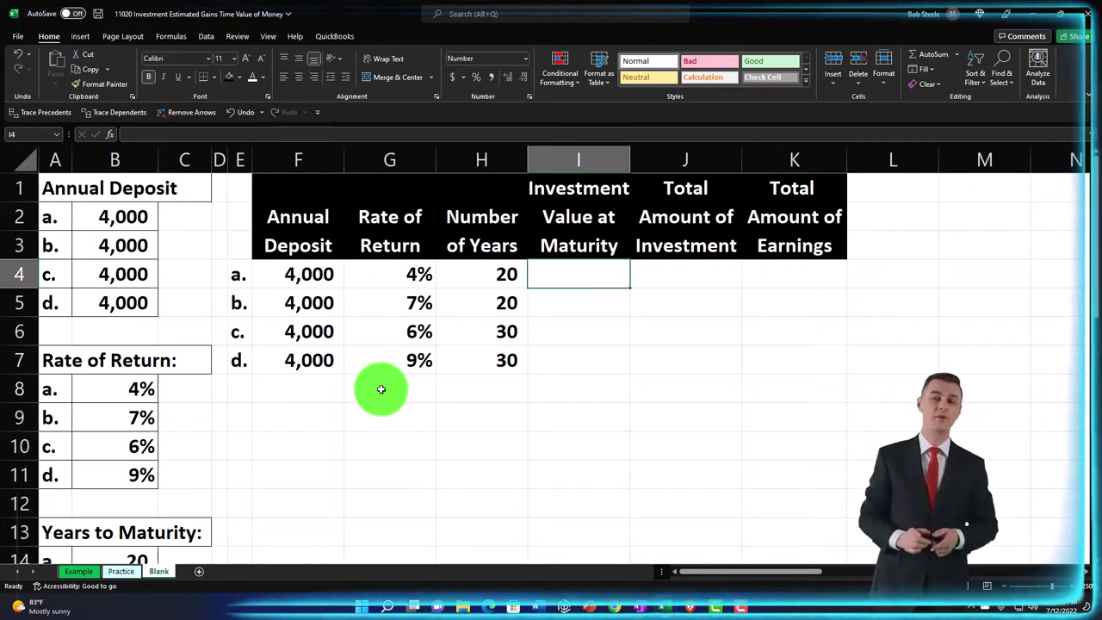
type("-")
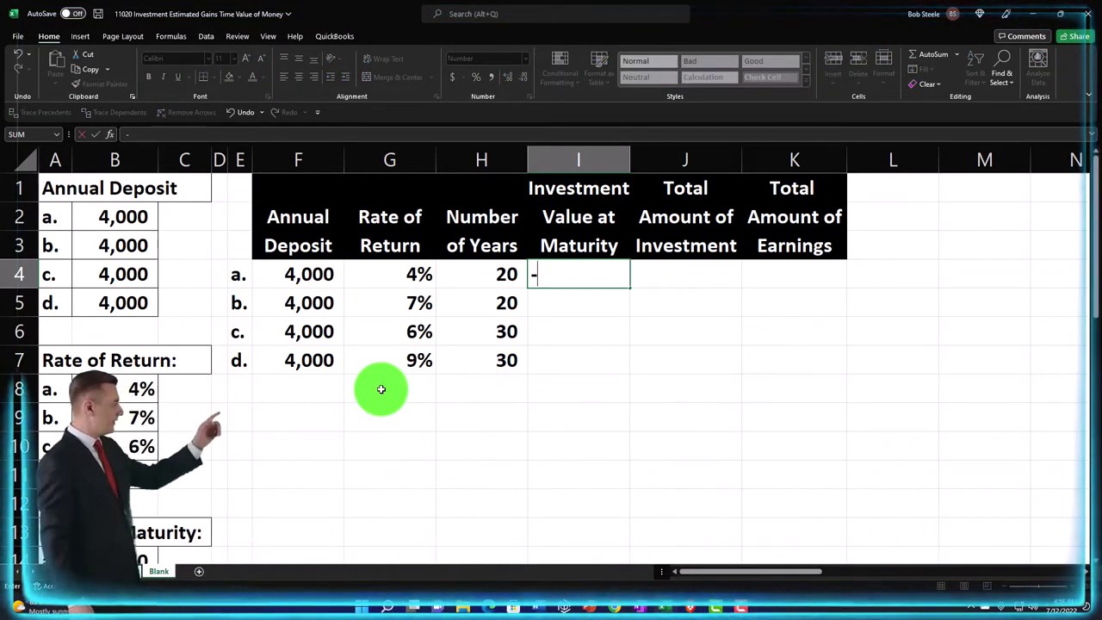
type("fv")
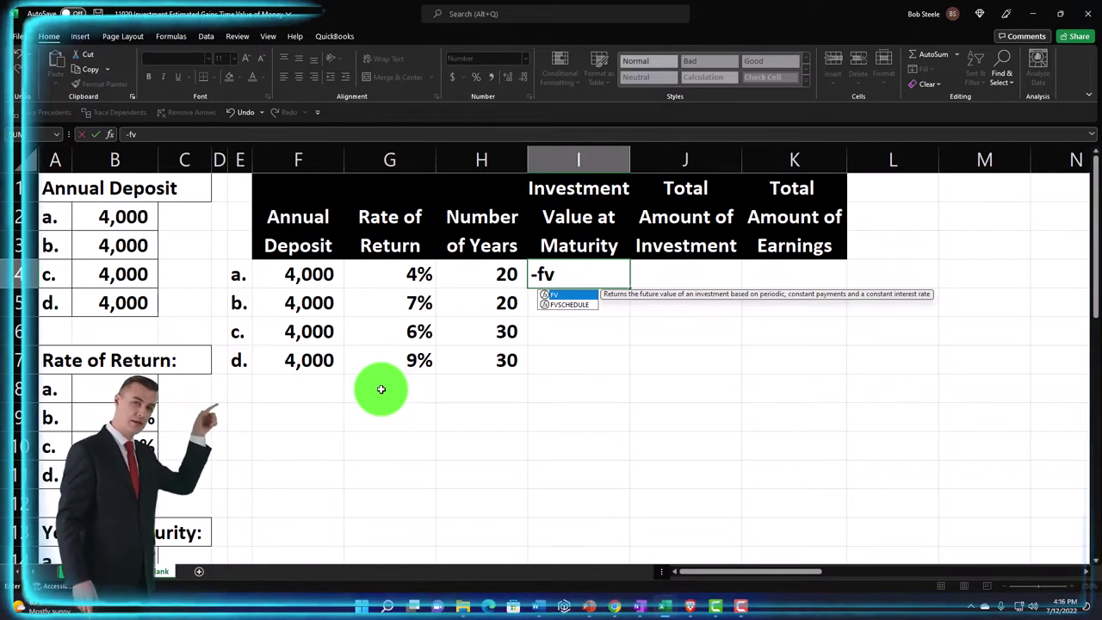
type("(G4")
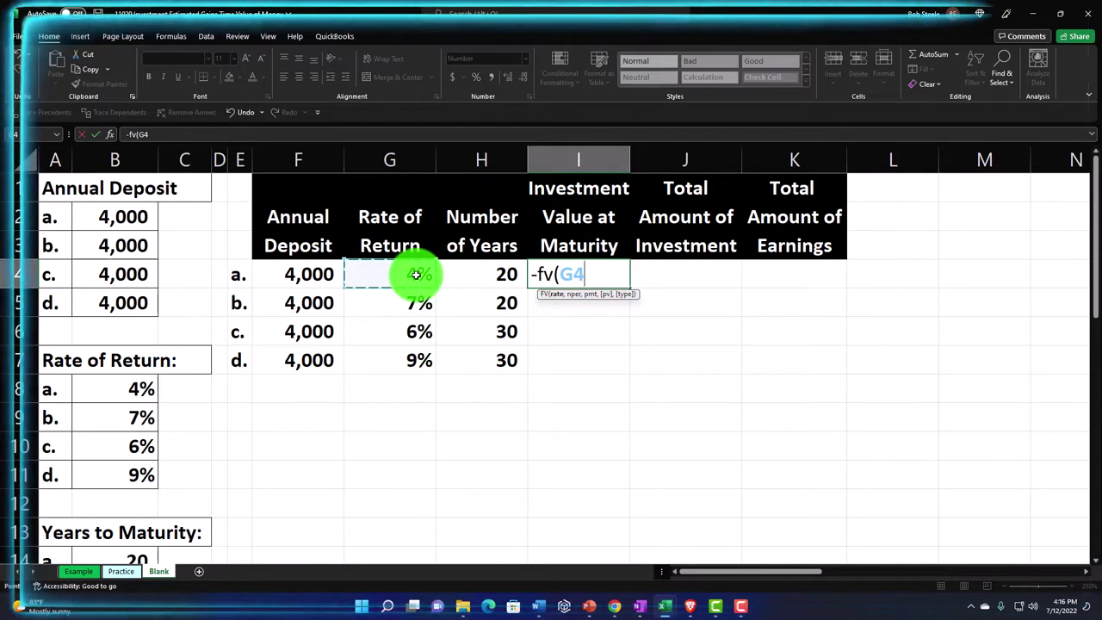
type(",")
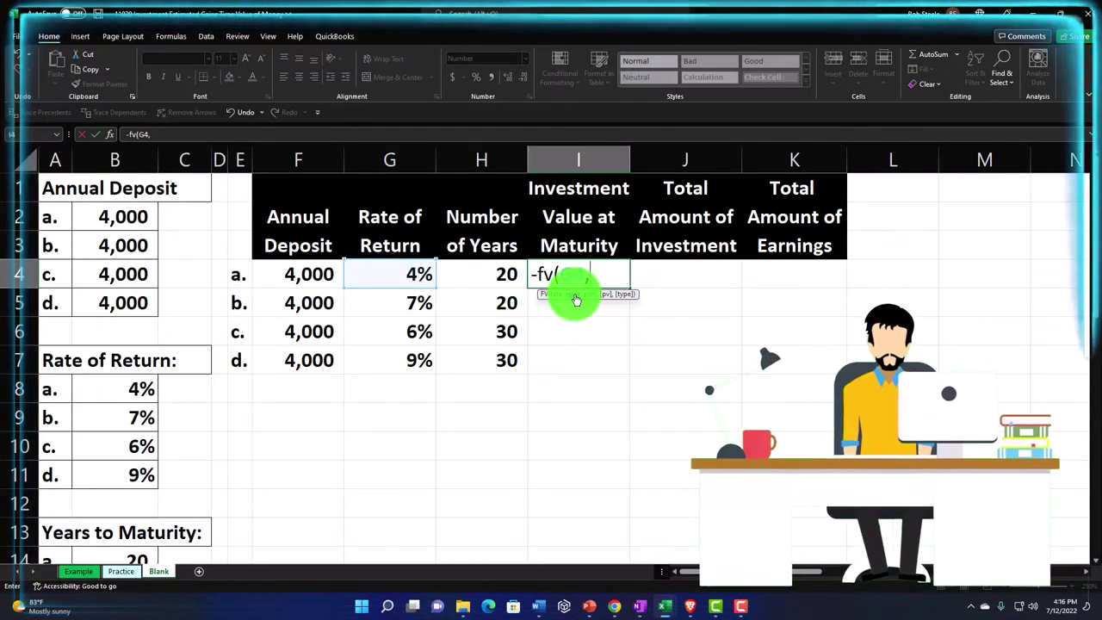
left_click(494, 272)
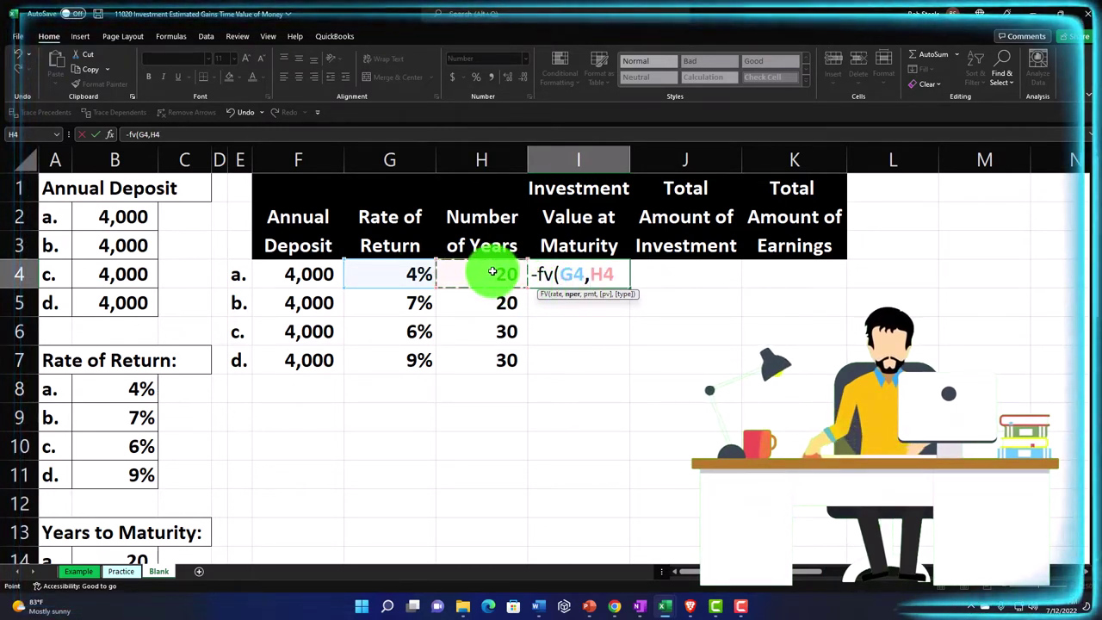
type(",")
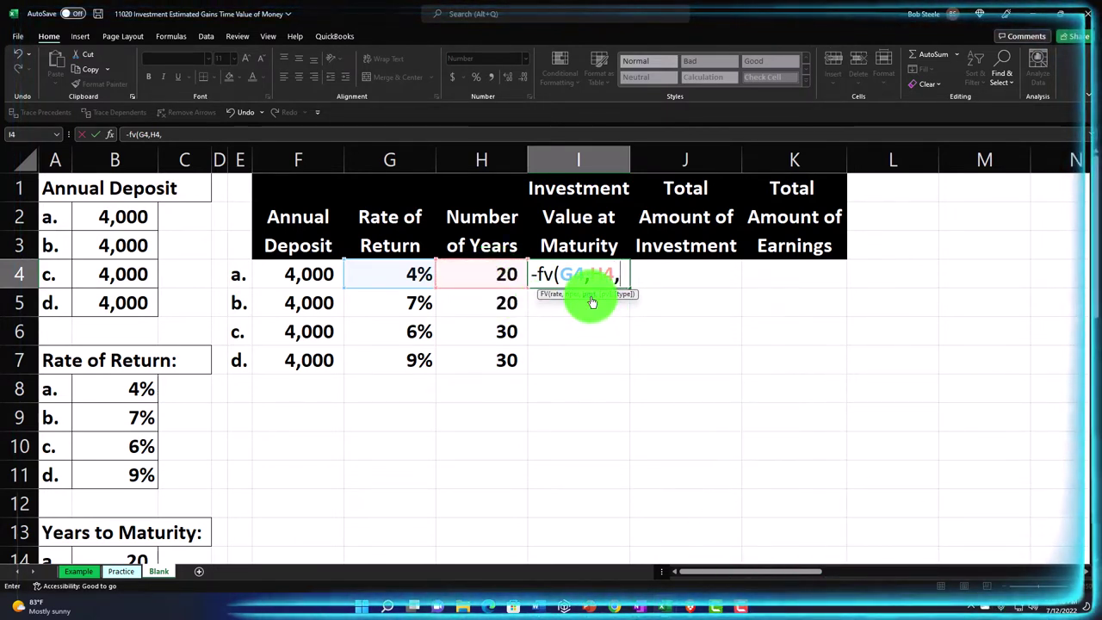
left_click(311, 278)
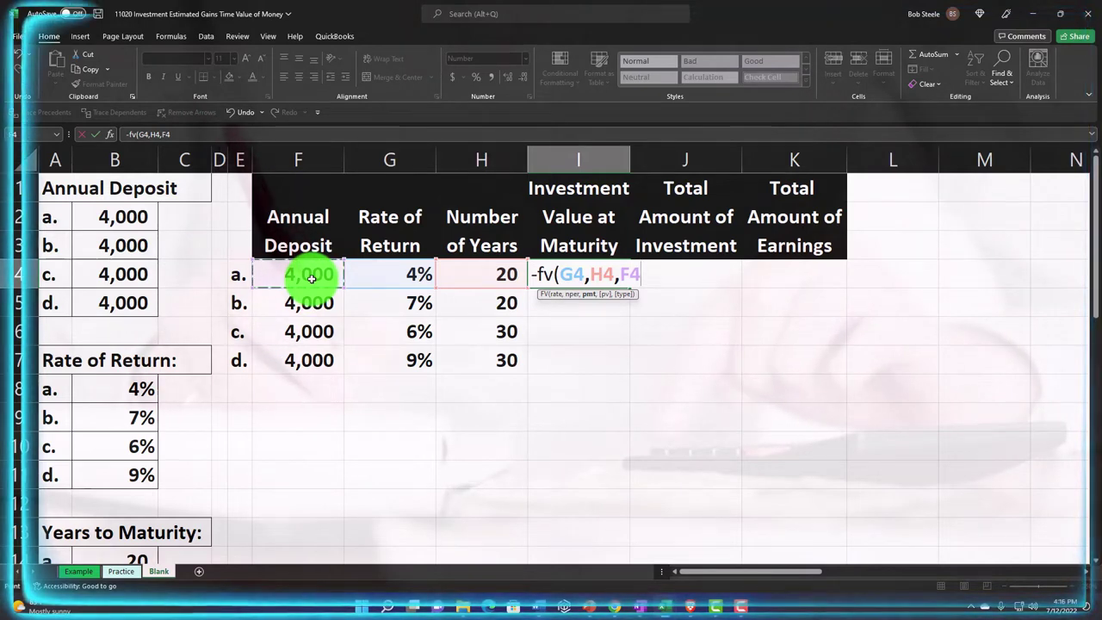
key("Return")
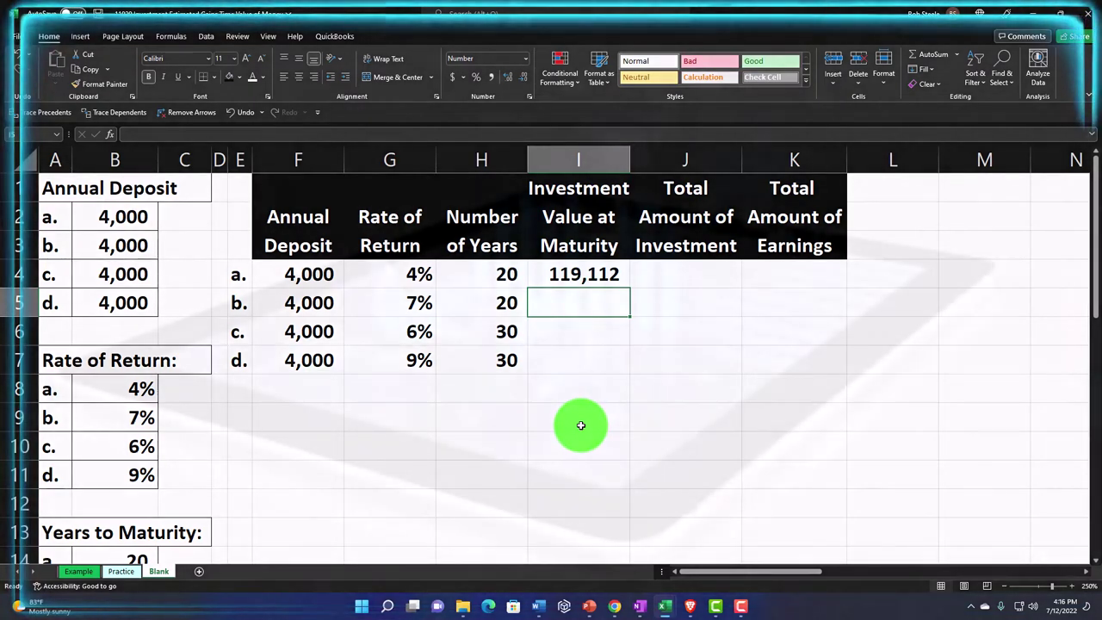
- Calculate scenario b.'s investment value at maturity in I5 with the formula -FV(G5,H5,F5)
type("-f")
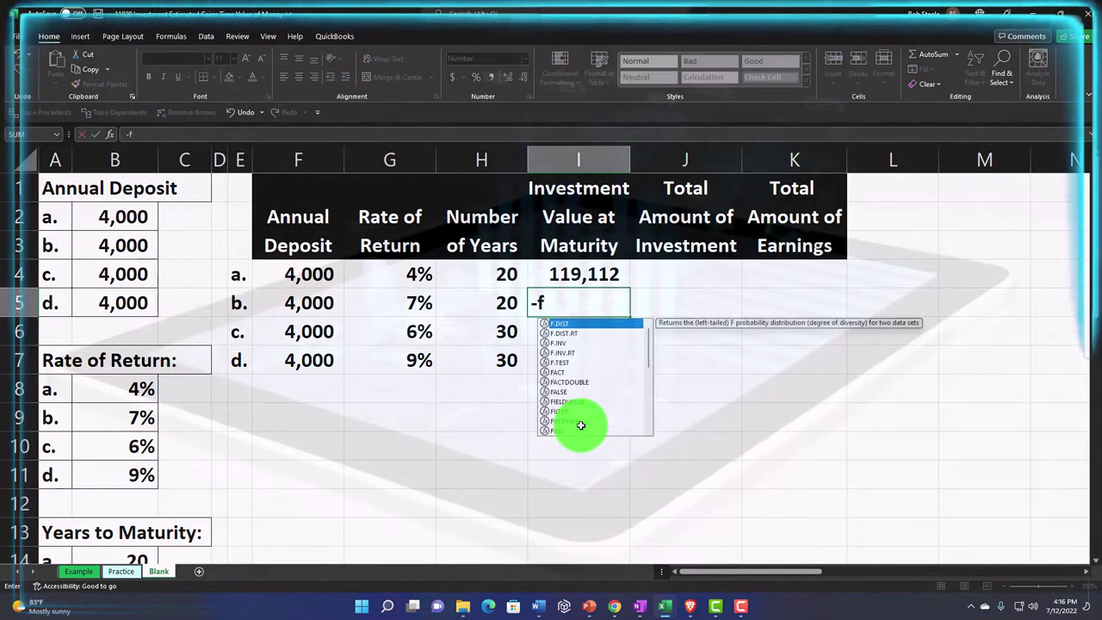
type("v(H5")
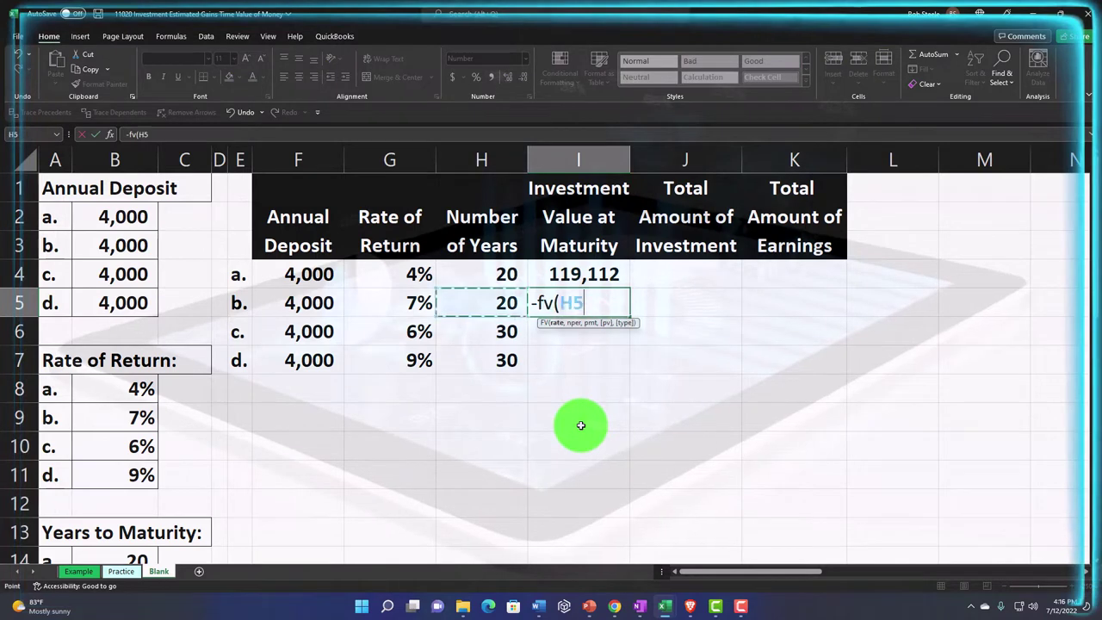
key("Left")
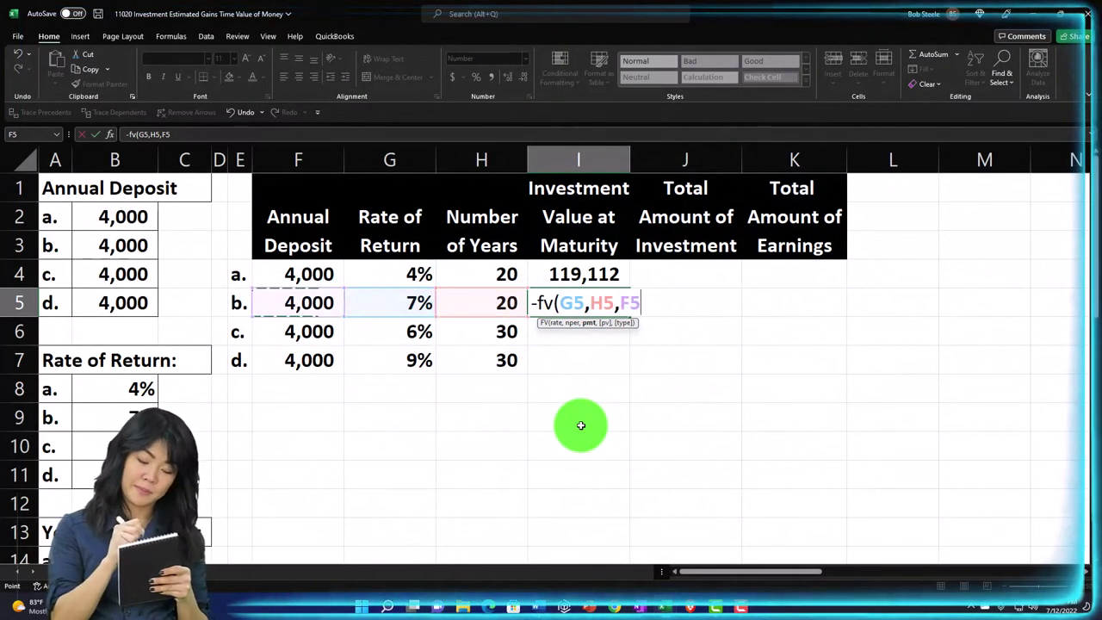
key("Return")
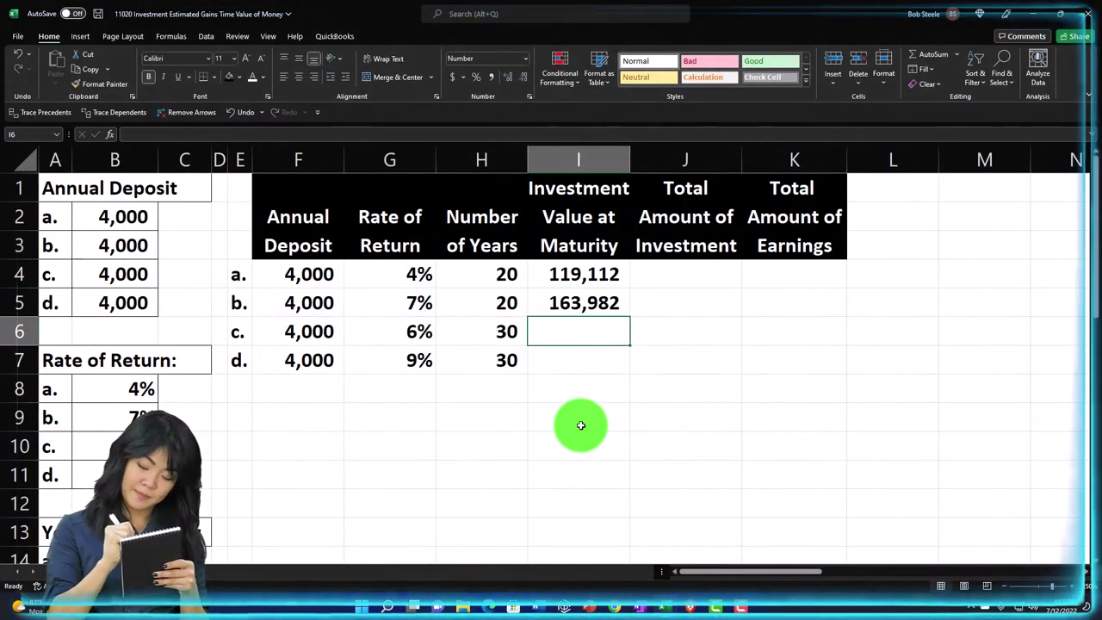
- Compare the rates and maturity value formulas of scenarios a. and b. in rows 4 and 5
key("Up")
key("Up")
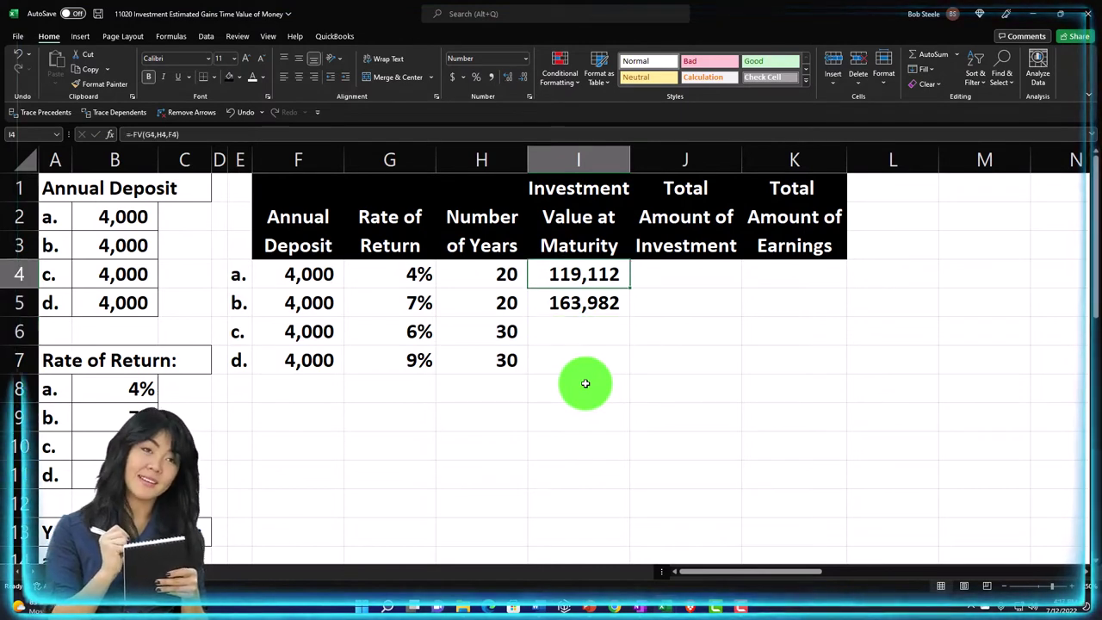
key("Left")
key("Left")
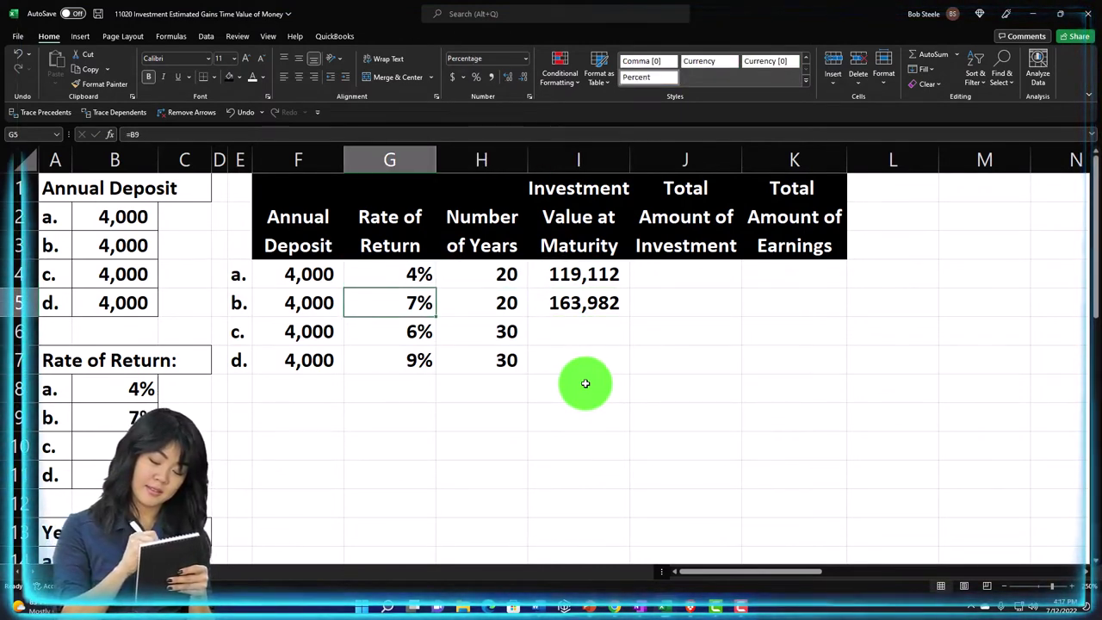
key("Right")
key("Right")
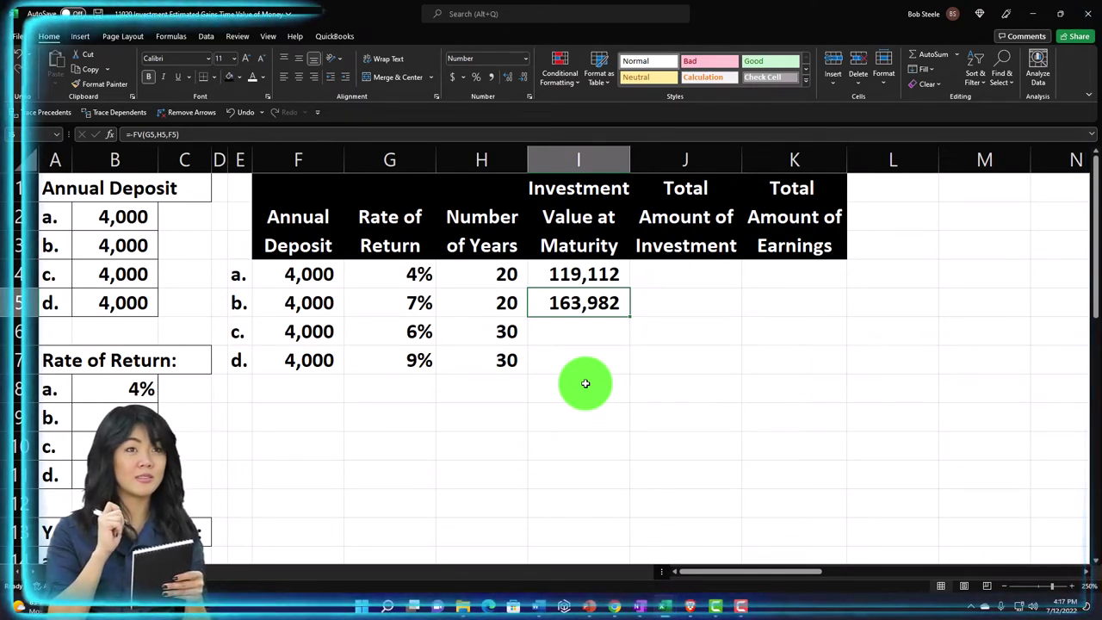
- Calculate scenario c.'s investment value at maturity in I6 with the formula -FV(G6,H6,F6)
key("Down")
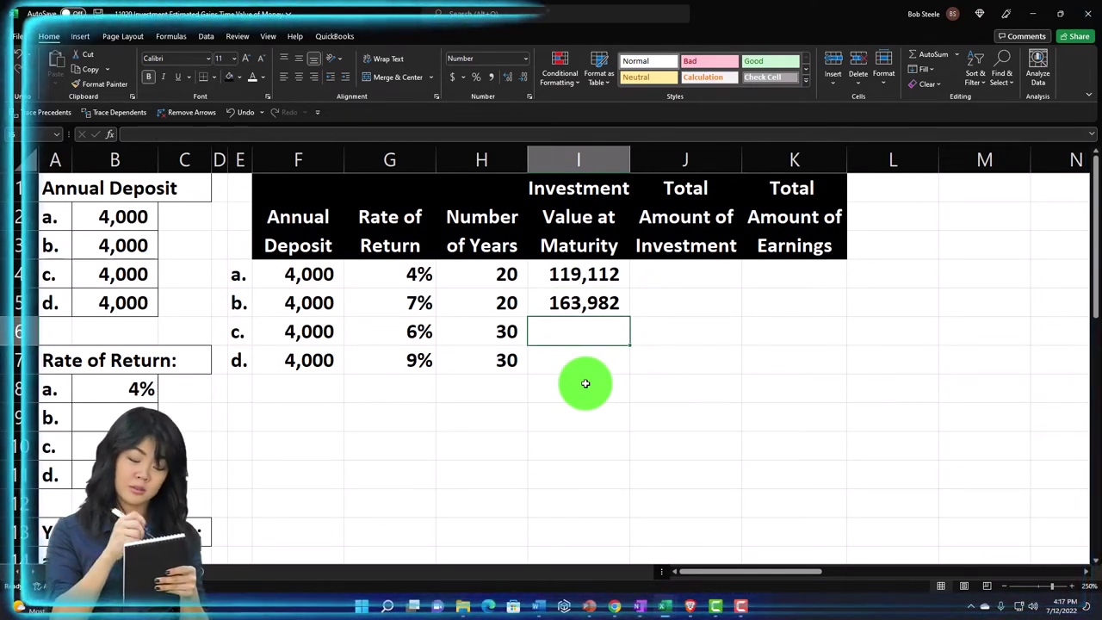
type("-")
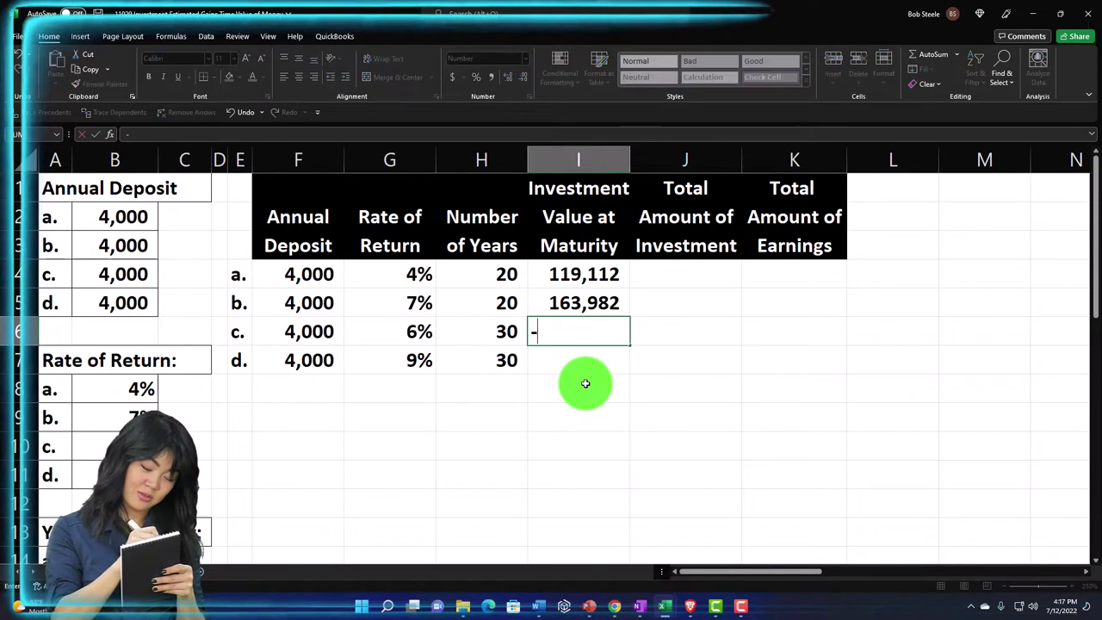
type("fv(")
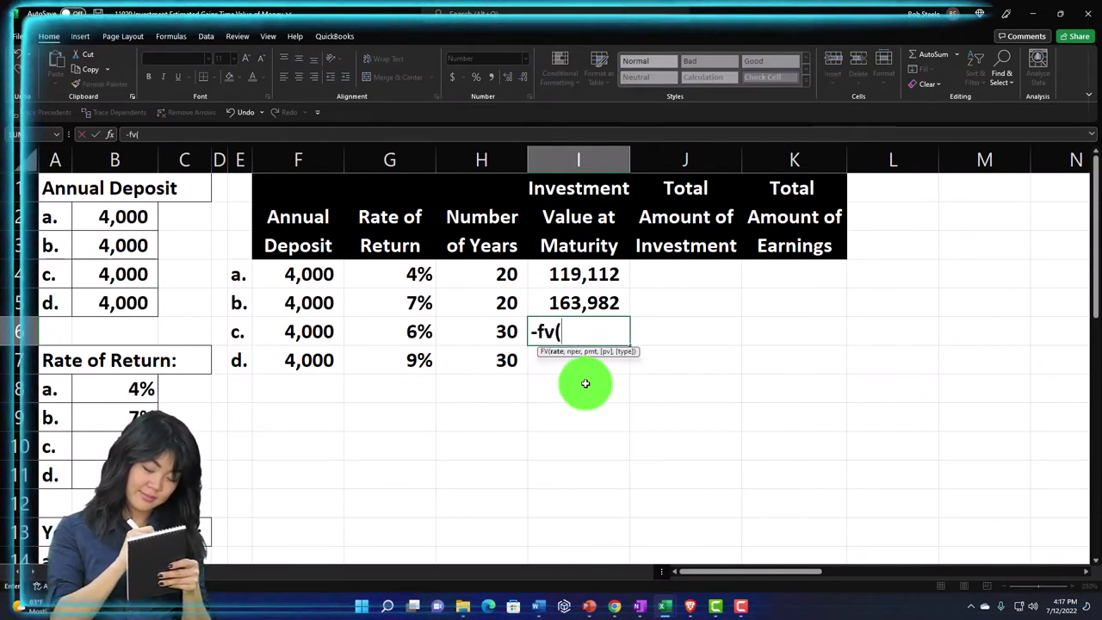
key("Left")
key("Left")
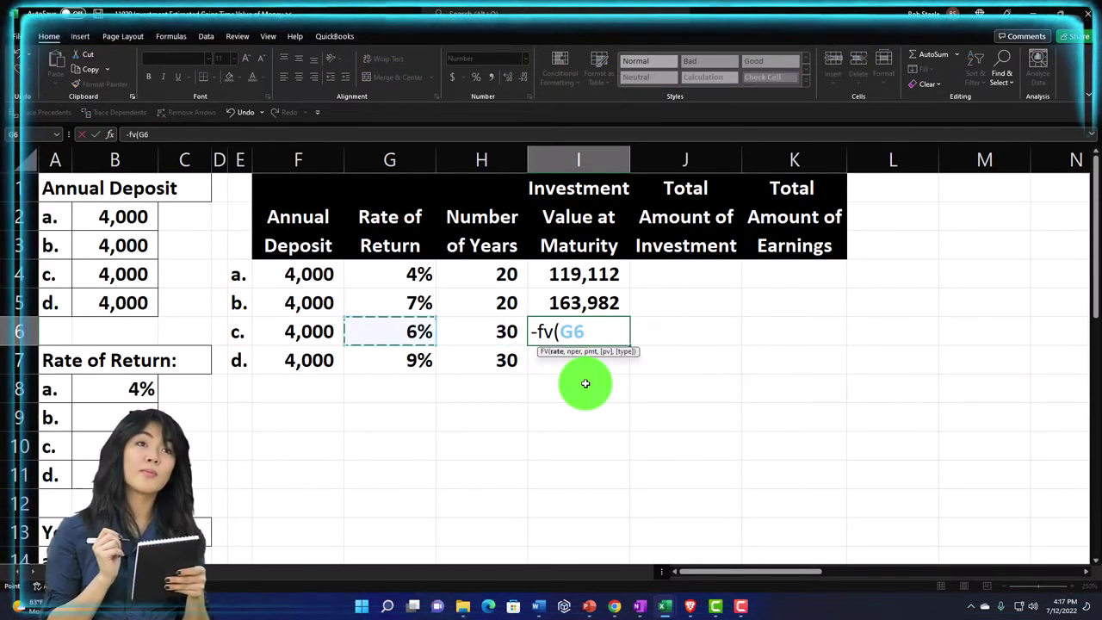
type(",")
key("Left")
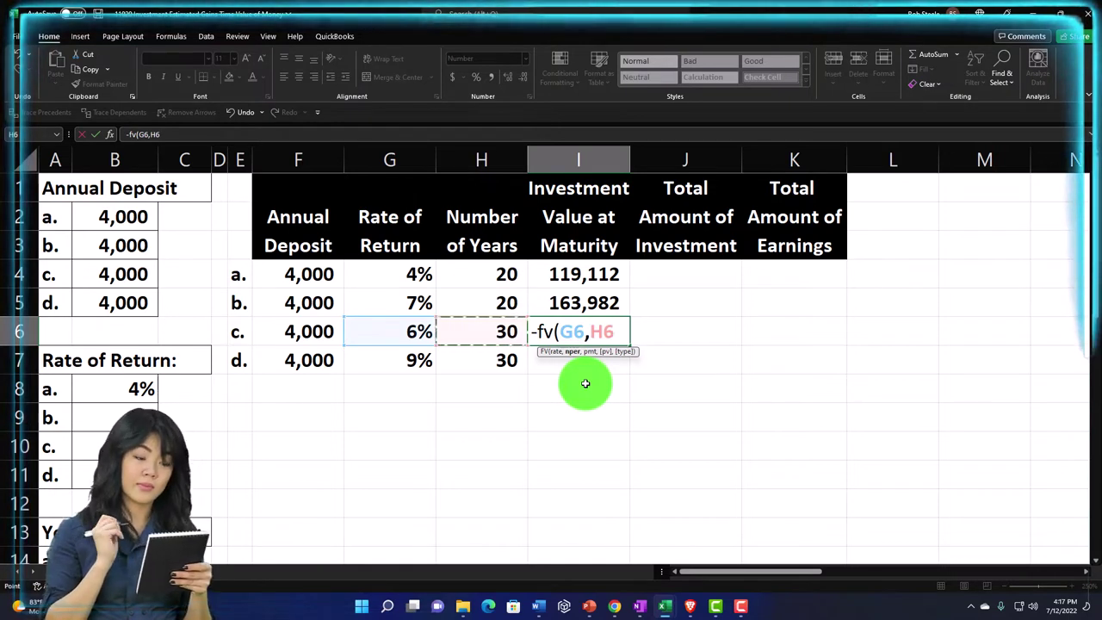
key("Left")
key("Left")
key("Left")
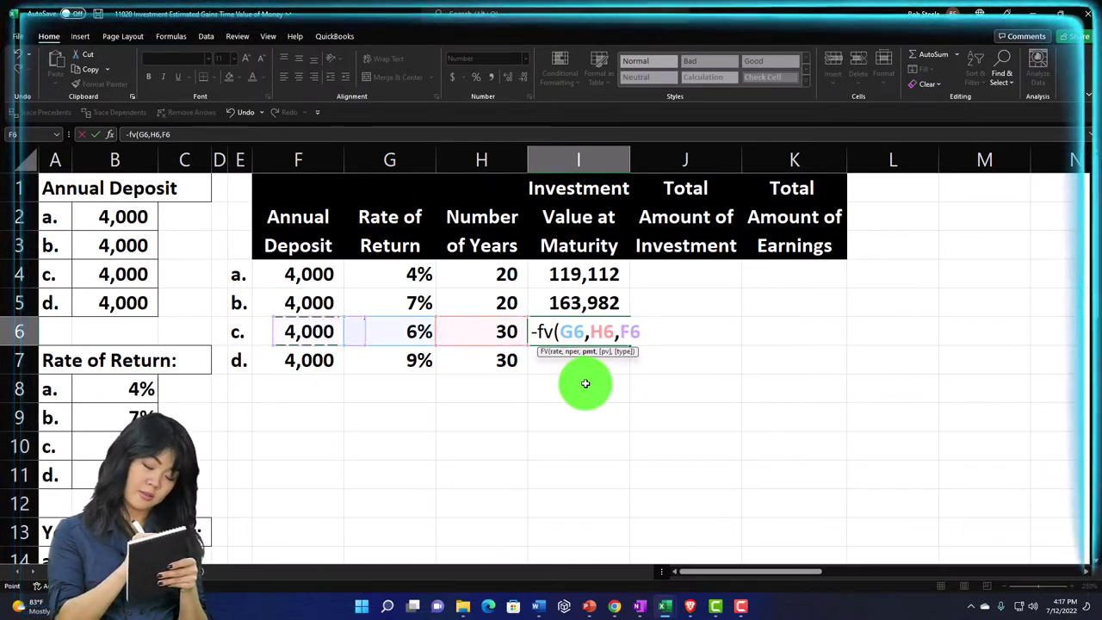
key("Return")
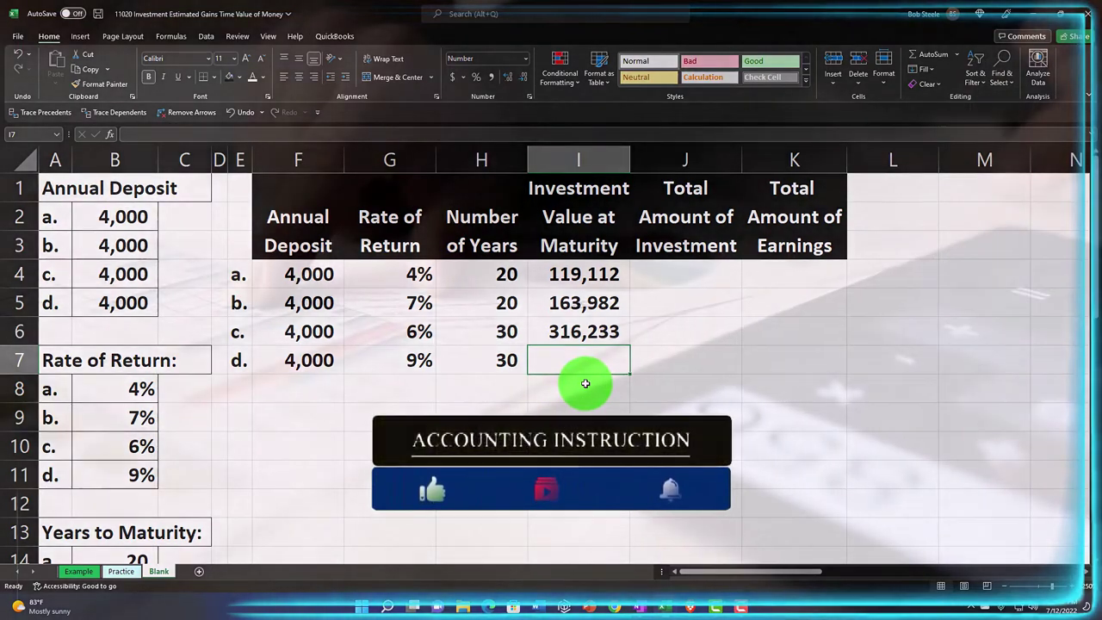
- Calculate scenario d.'s investment value at maturity in I7 with the formula -FV(G7,H7,F7)
type("-fv(")
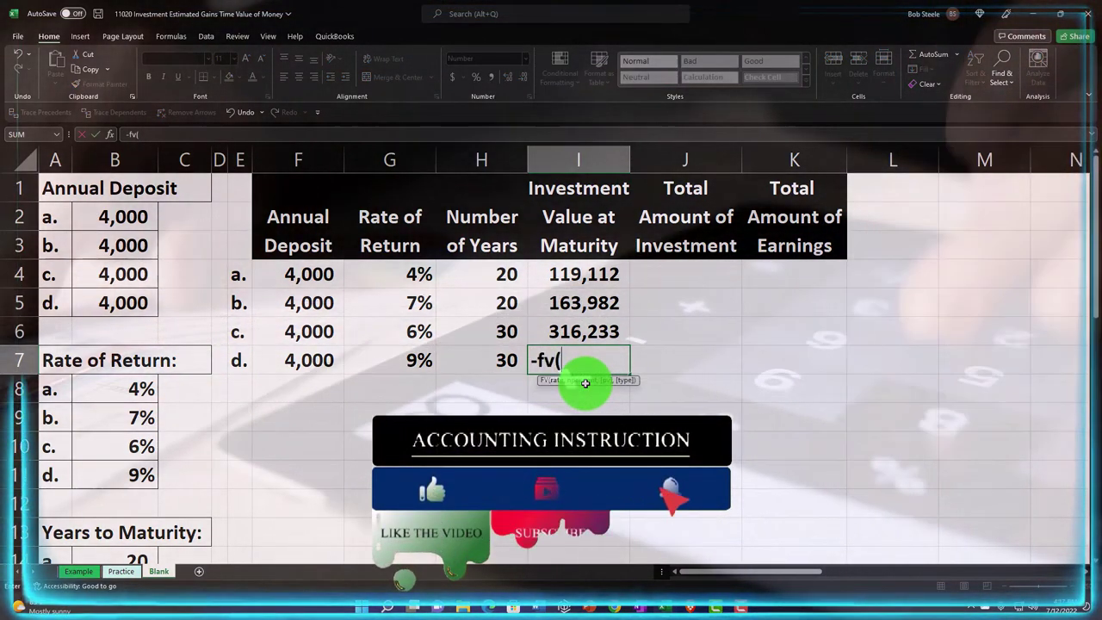
key("Left")
key("Left")
type(",")
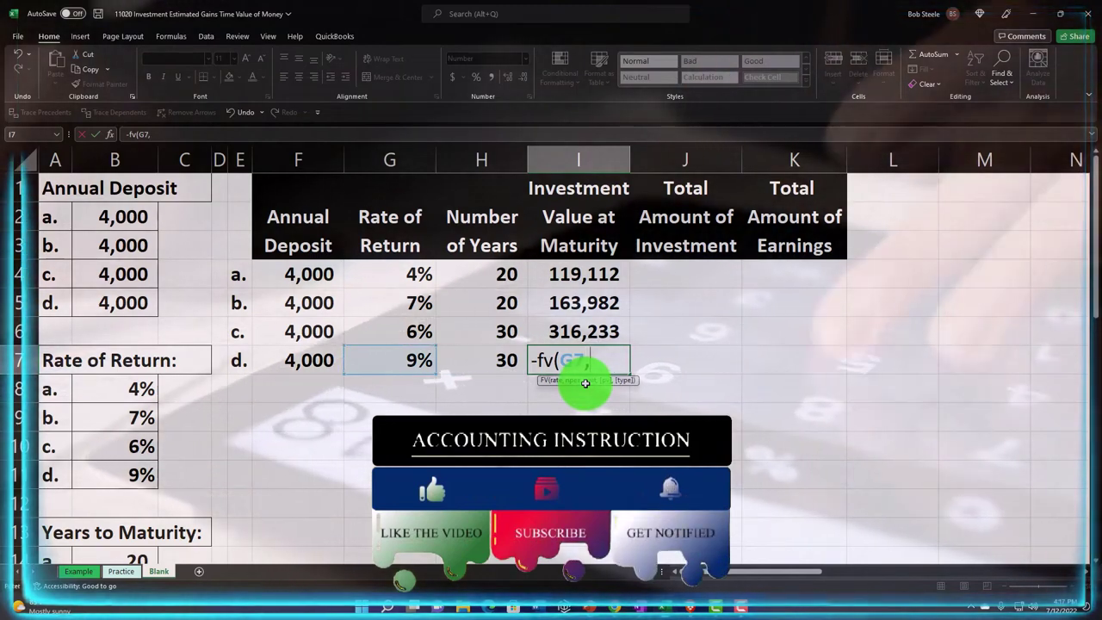
key("Left")
type(",")
key("Left")
key("Left")
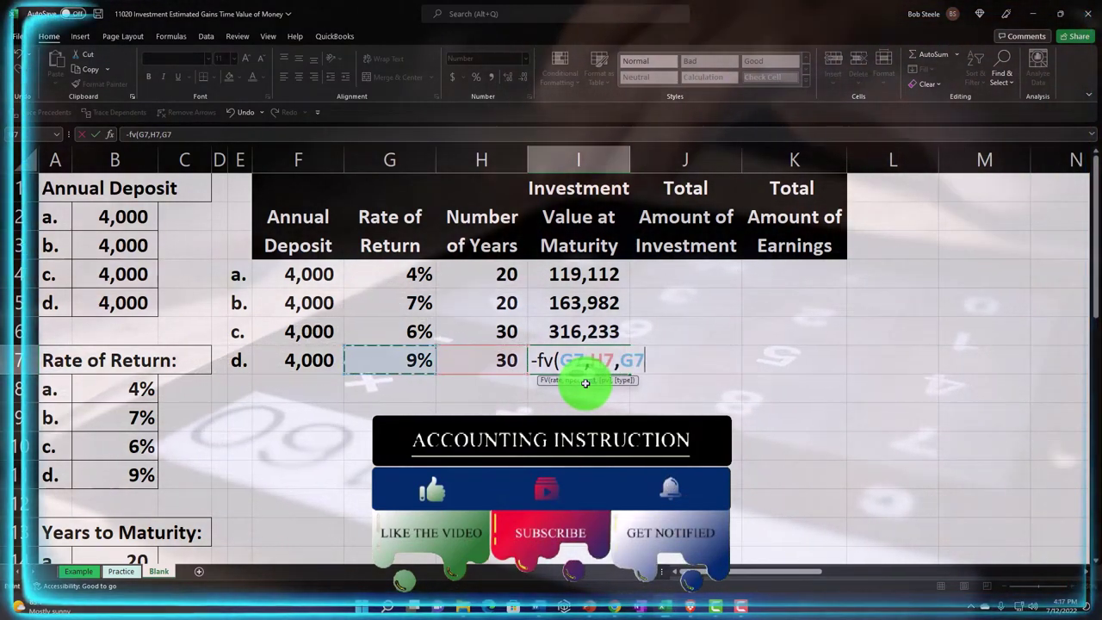
key("Return")
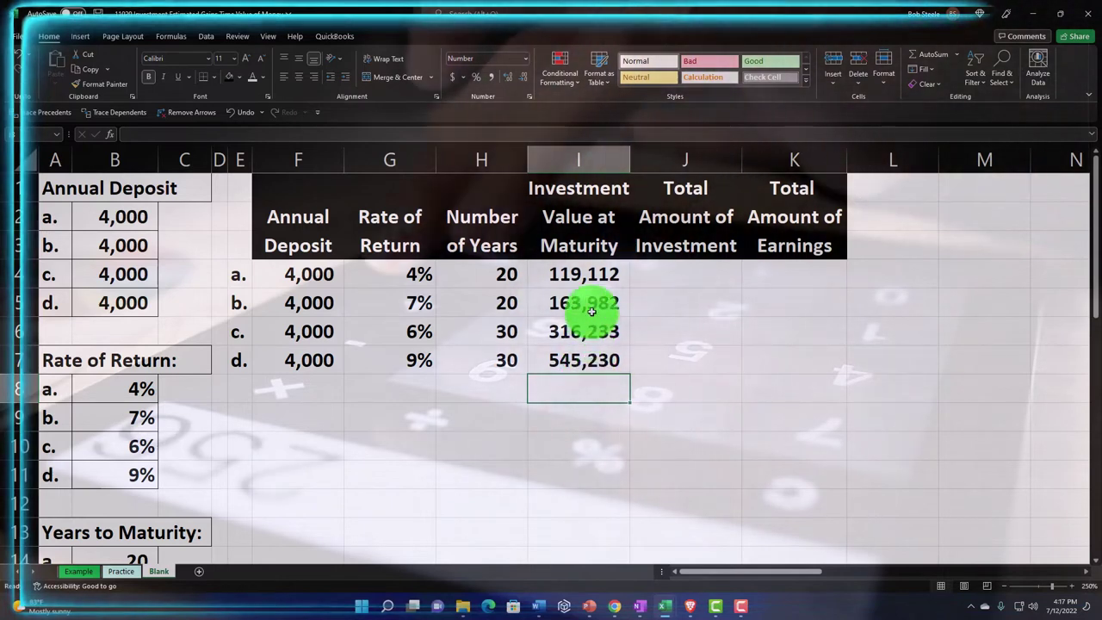
- Clear the maturity values in I5:I7 and copy scenario a.'s formula from I4 down to I7
left_click_drag(598, 303, 588, 344)
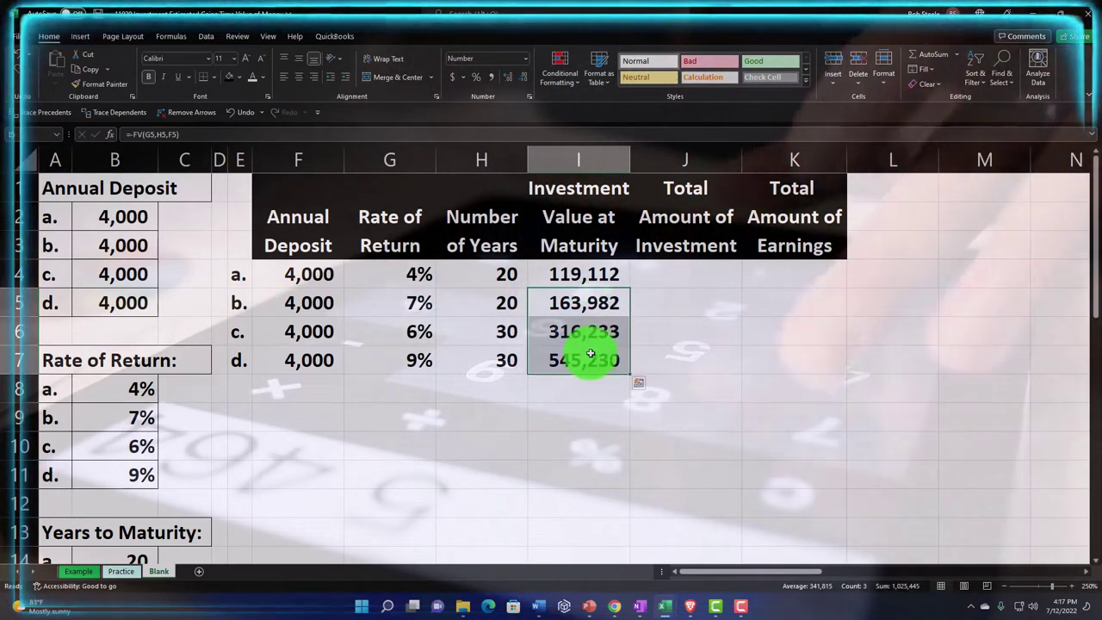
key("Delete")
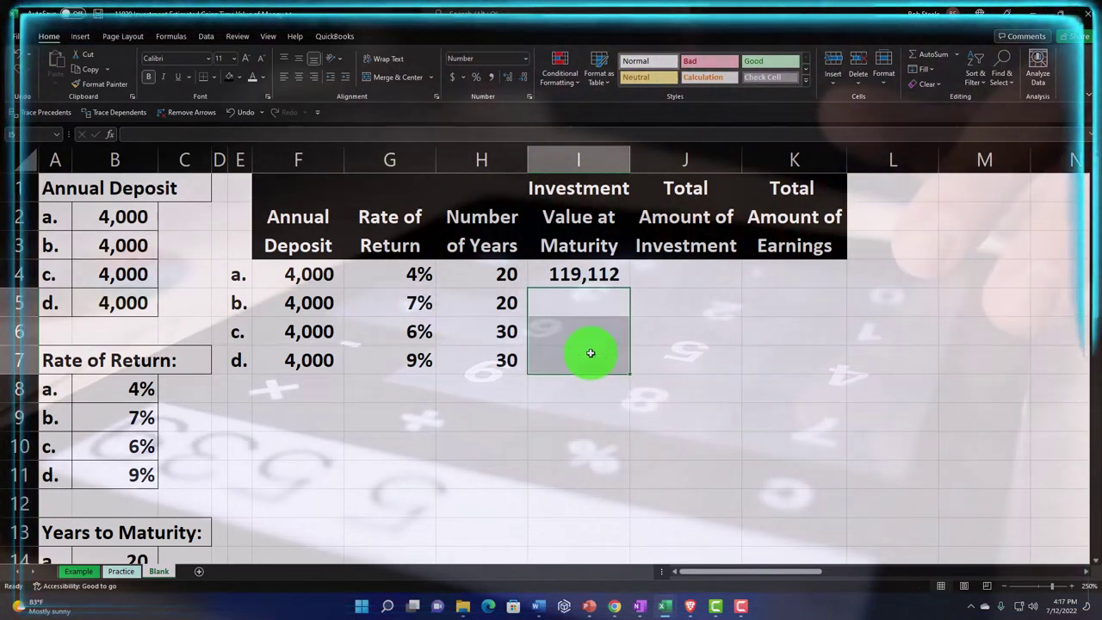
left_click(605, 276)
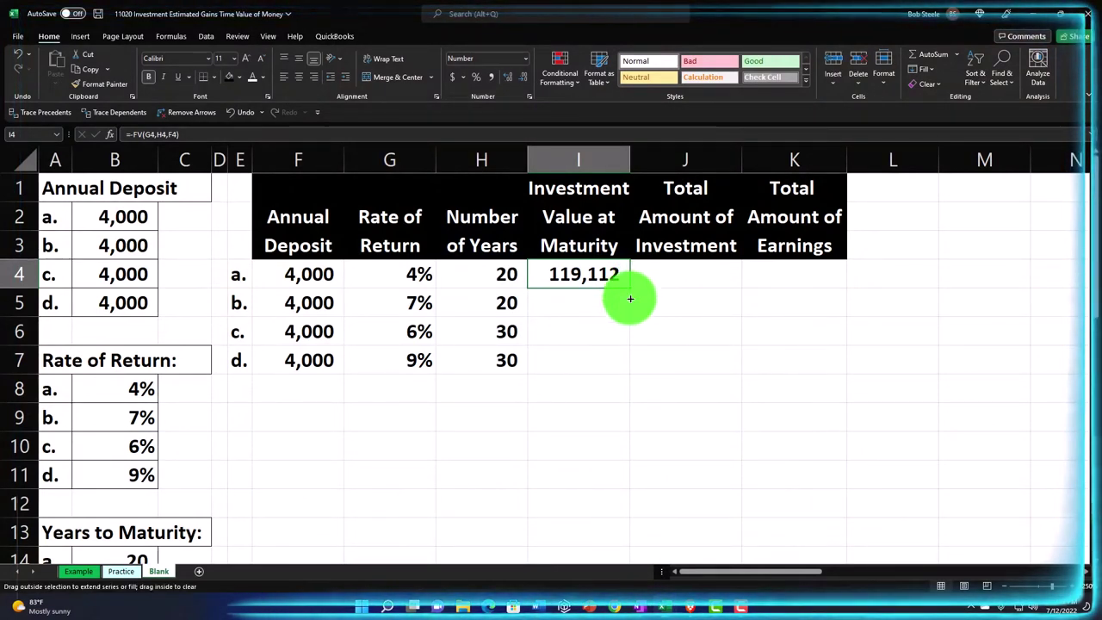
left_click_drag(630, 299, 628, 371)
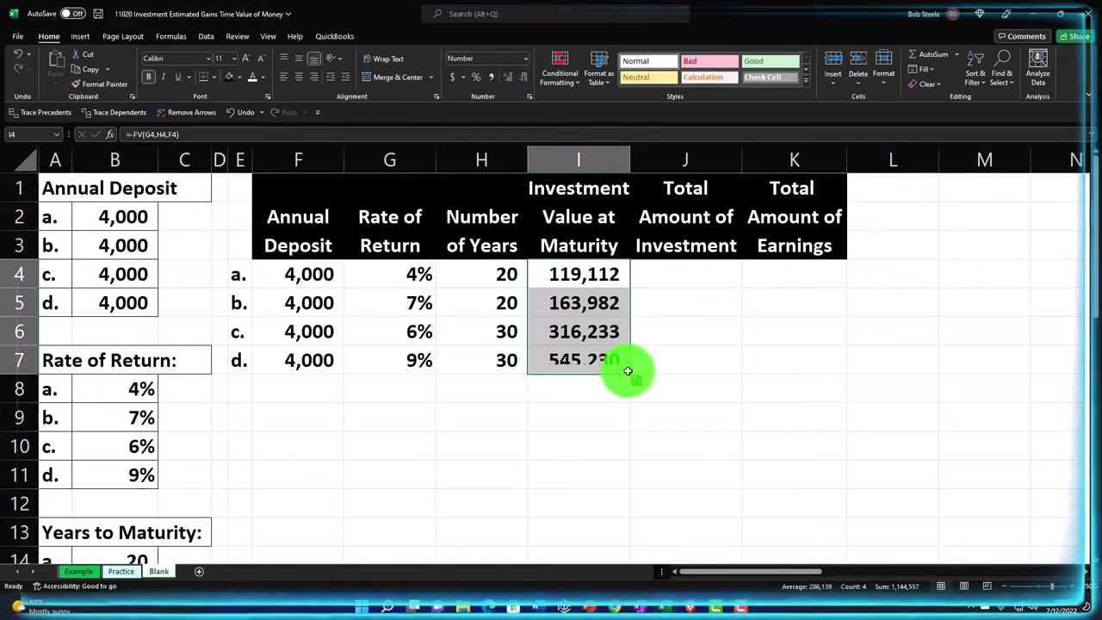
- Check the cell references in the copied maturity value formulas for scenarios d. and c. in I7 and I6
left_click(595, 362)
double_click(597, 358)
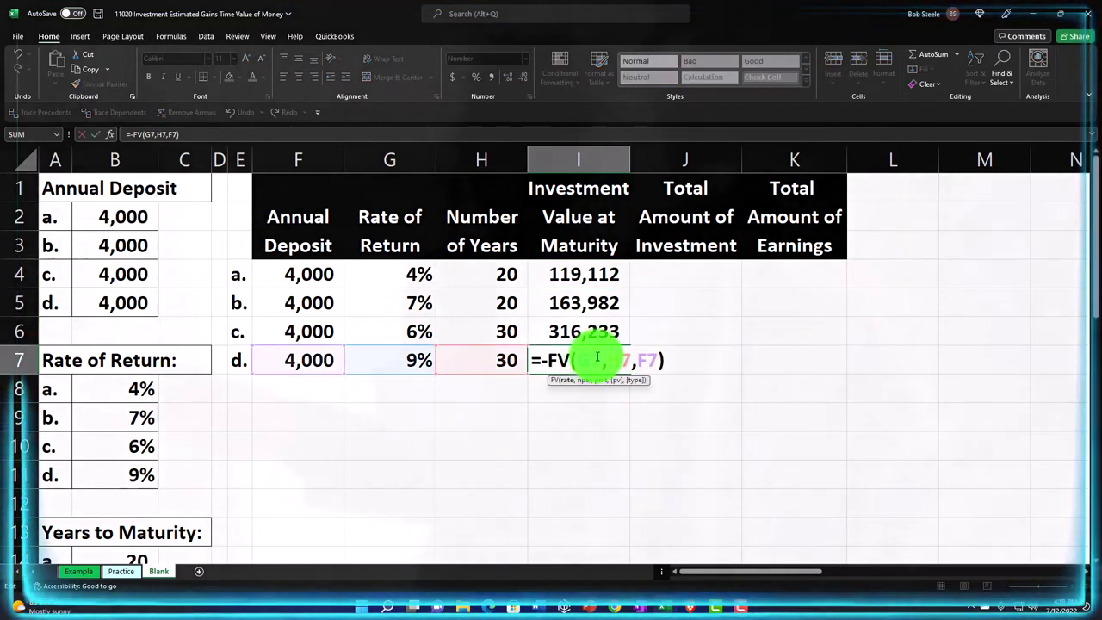
key("Return")
key("Up")
key("Up")
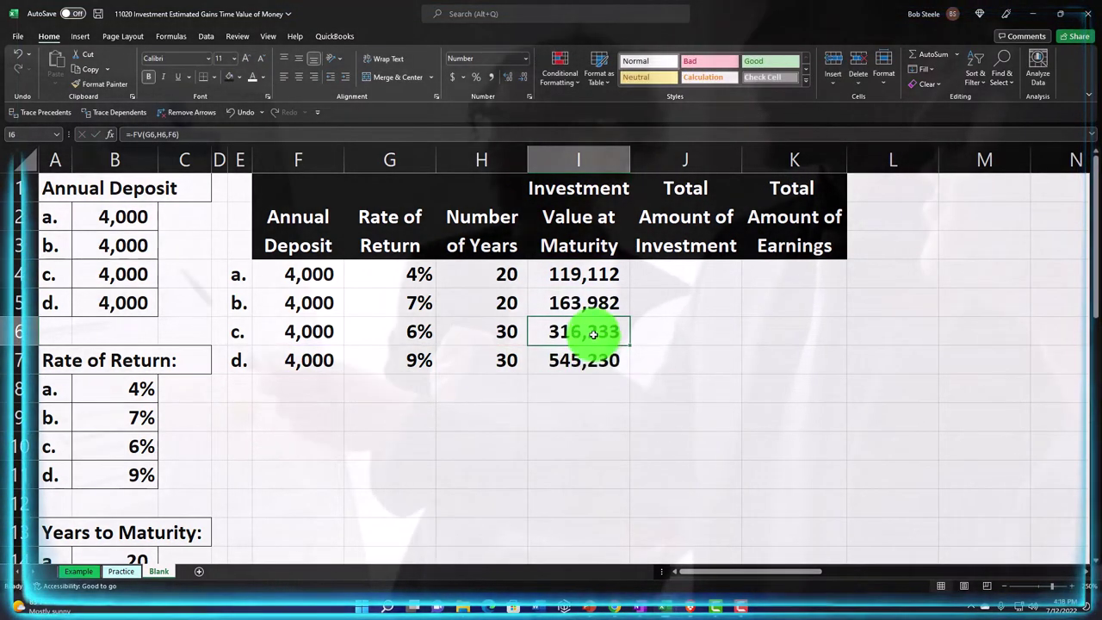
double_click(594, 334)
key("Return")
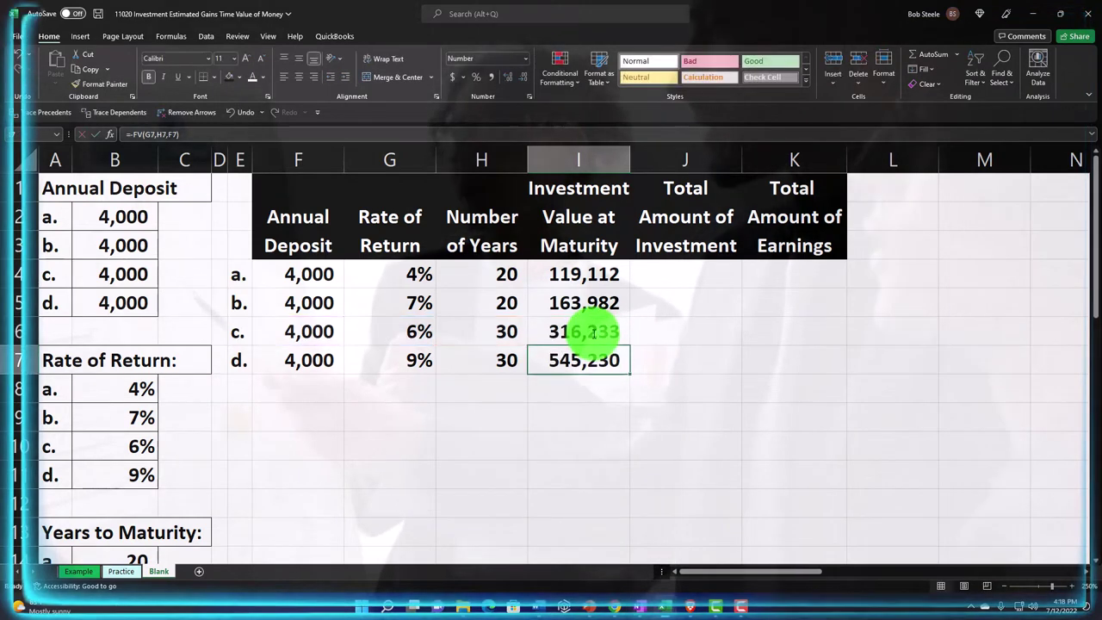
- Calculate scenario a.'s total amount of investment in J4 with the formula =F4*H4
left_click(685, 277)
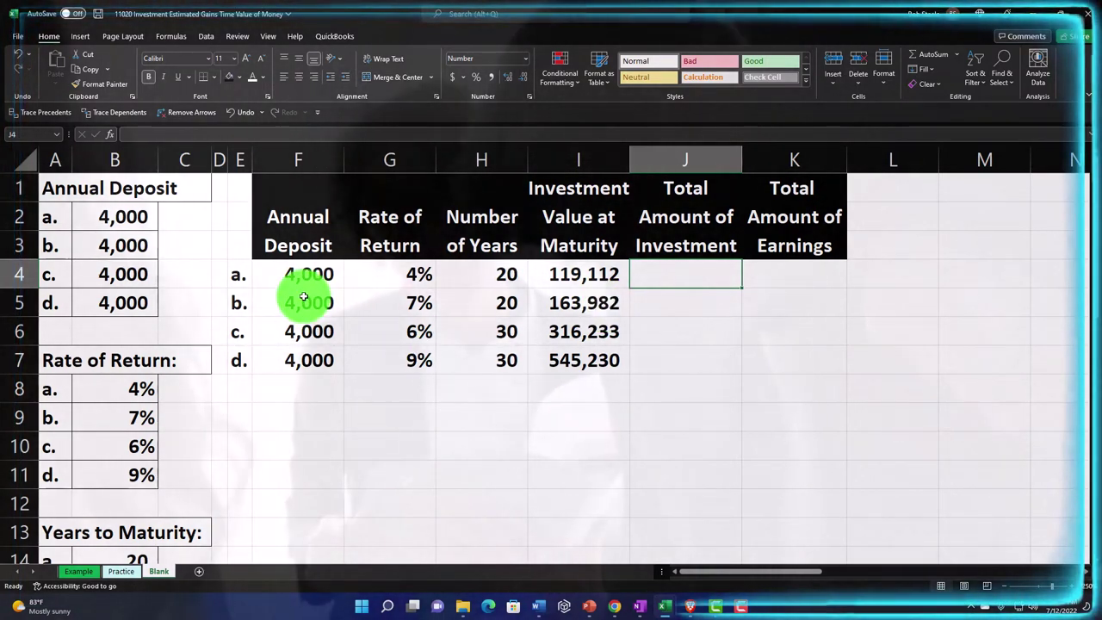
type("=")
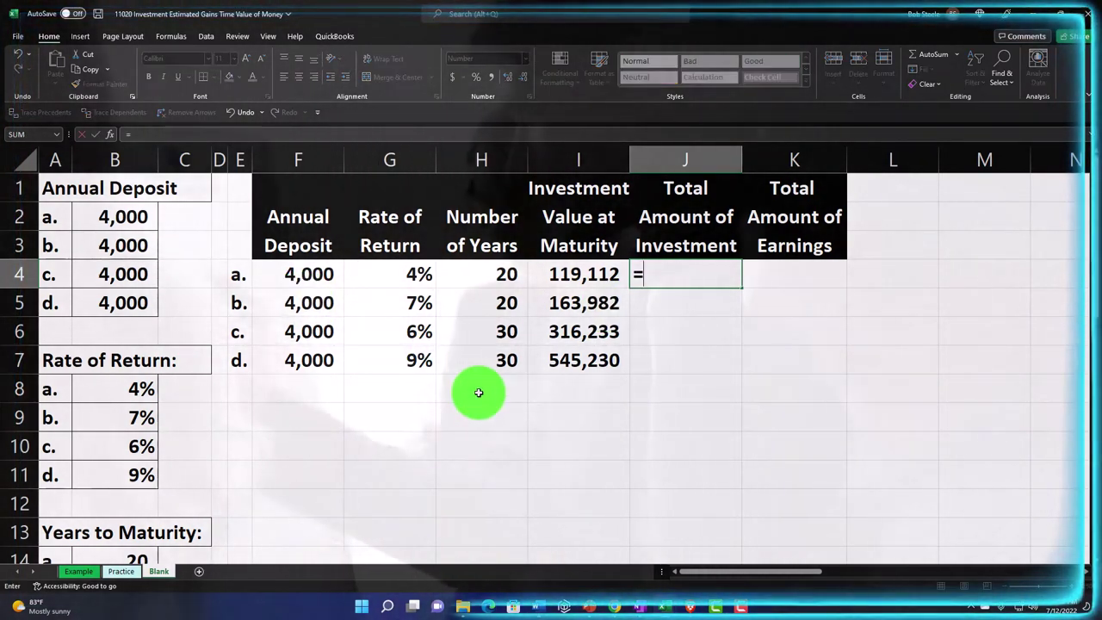
key("Left")
key("Left")
key("Left")
key("Left")
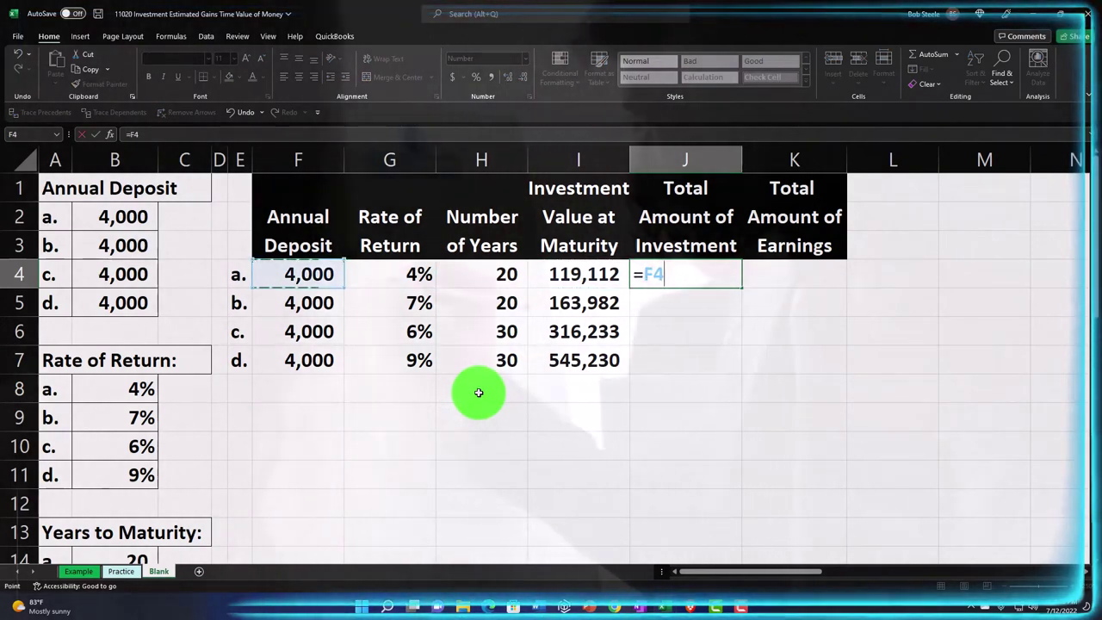
type("*")
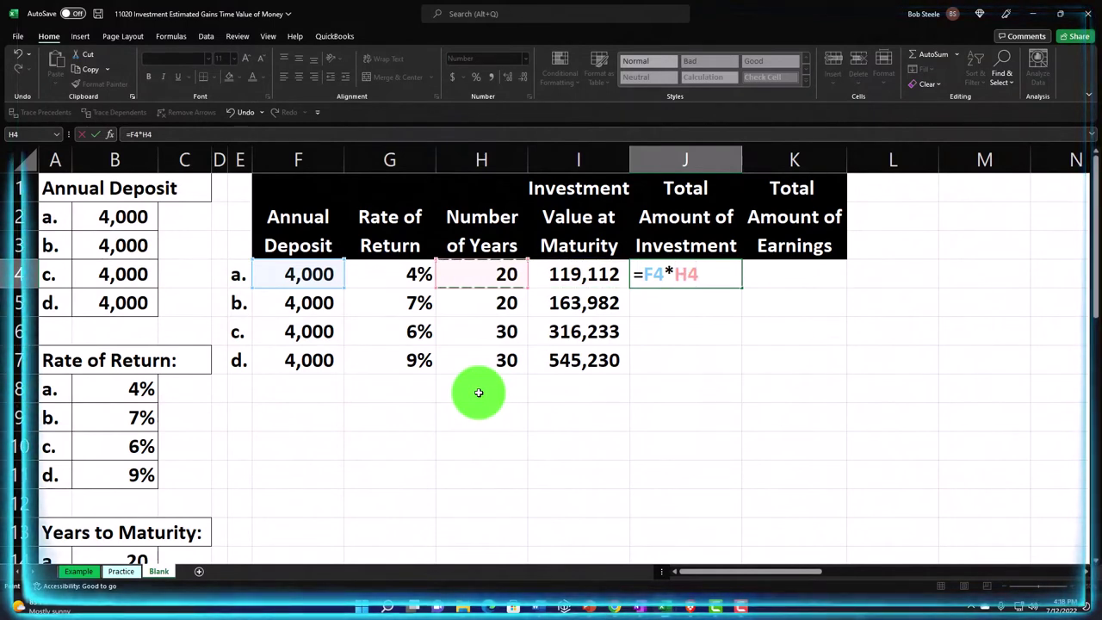
key("Return")
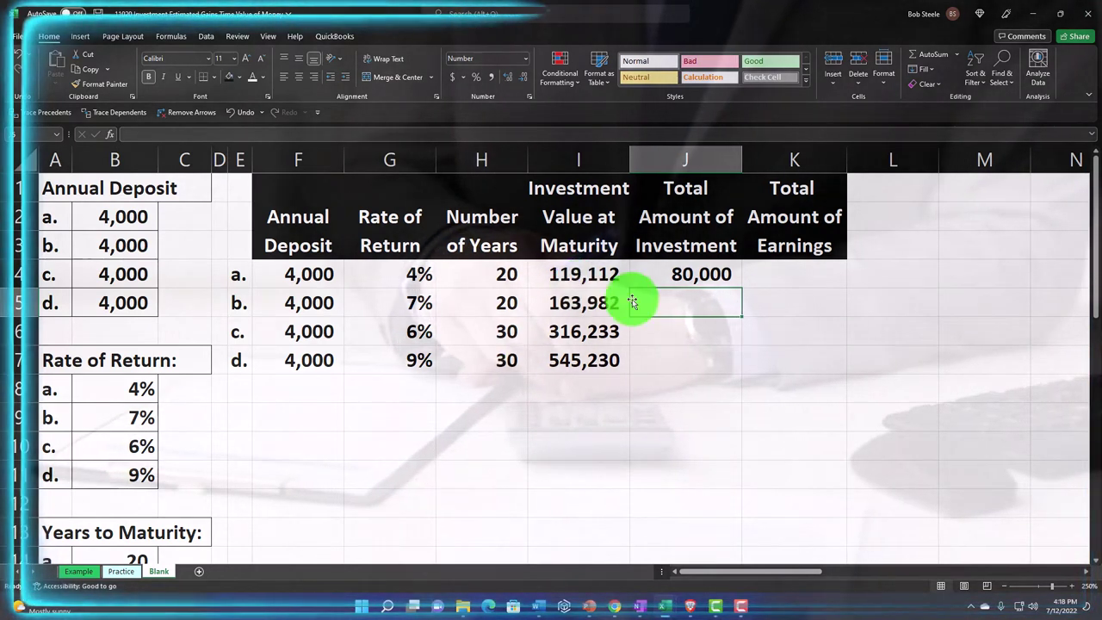
- Calculate scenario a.'s total amount of earnings in K4 with the formula =I4-J4
left_click(756, 280)
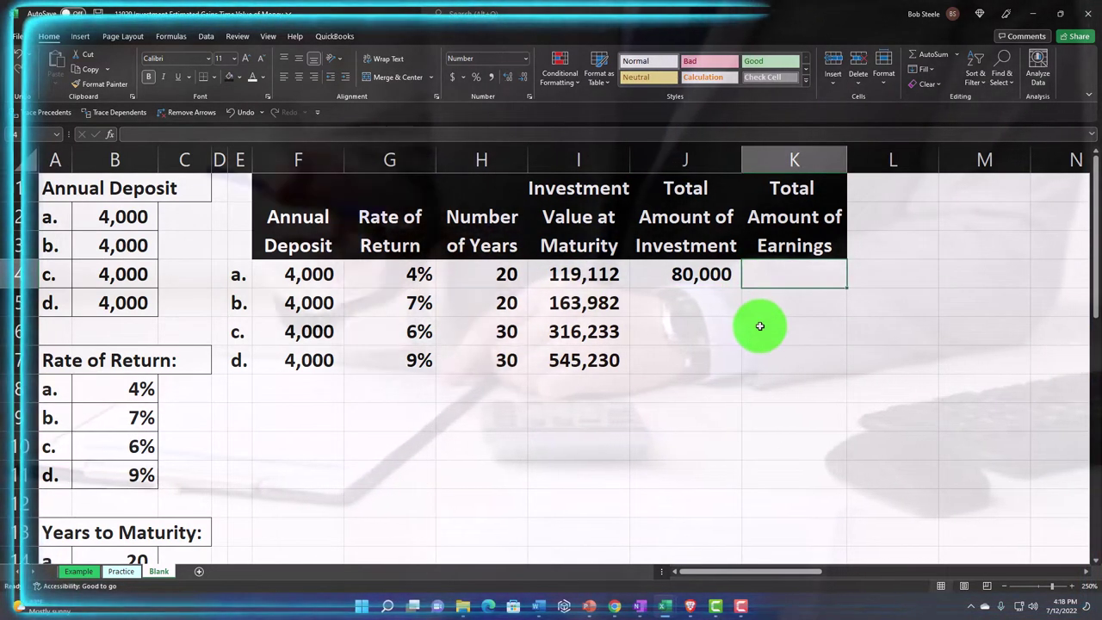
type("=")
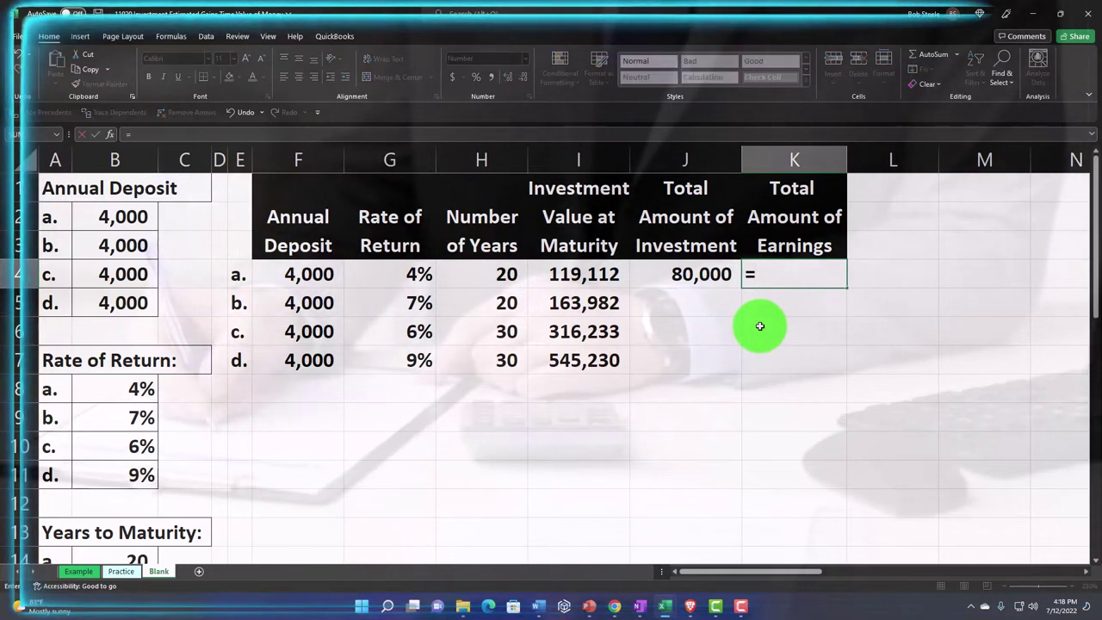
key("Left")
key("Left")
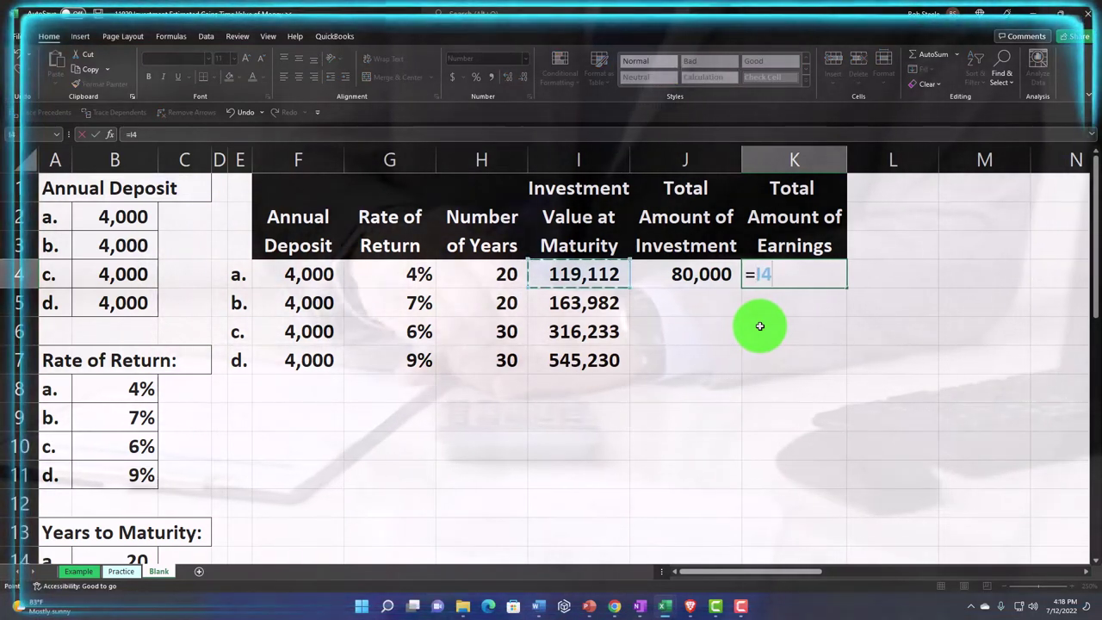
type("-")
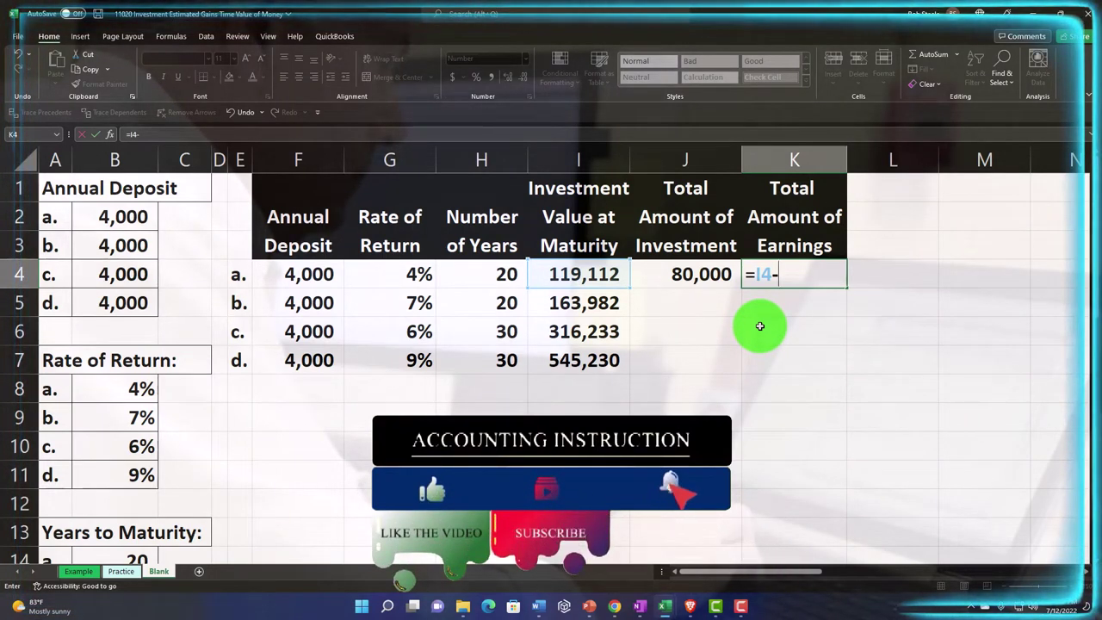
key("Left")
key("Return")
- Calculate scenario b.'s total amount of investment in J5 with the formula =F5*H5
key("Left")
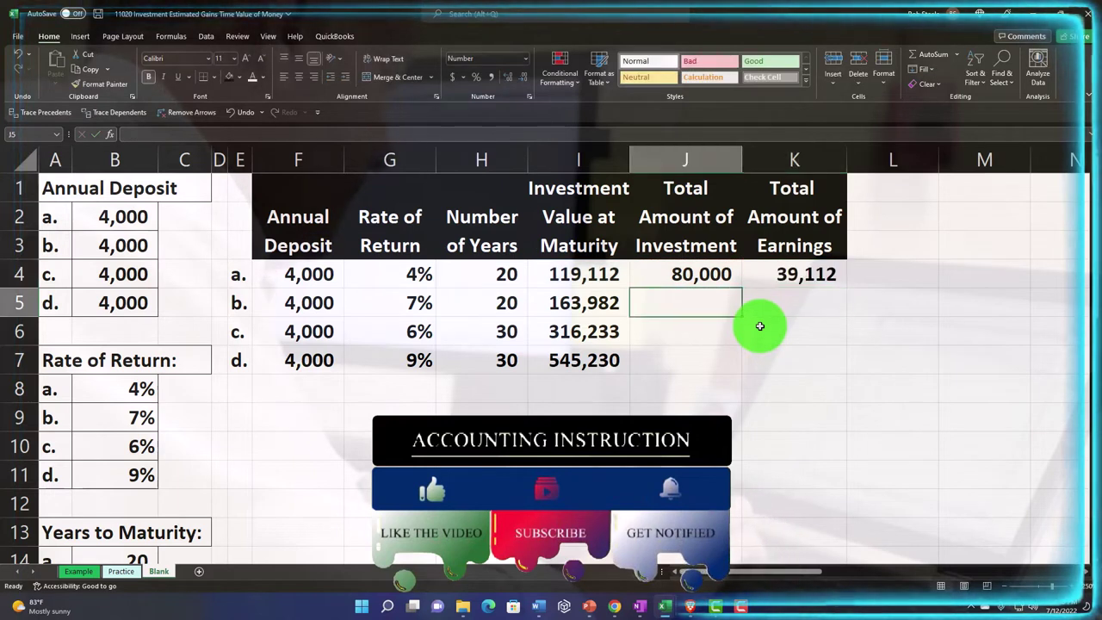
type("=")
key("Left")
key("Left")
key("Left")
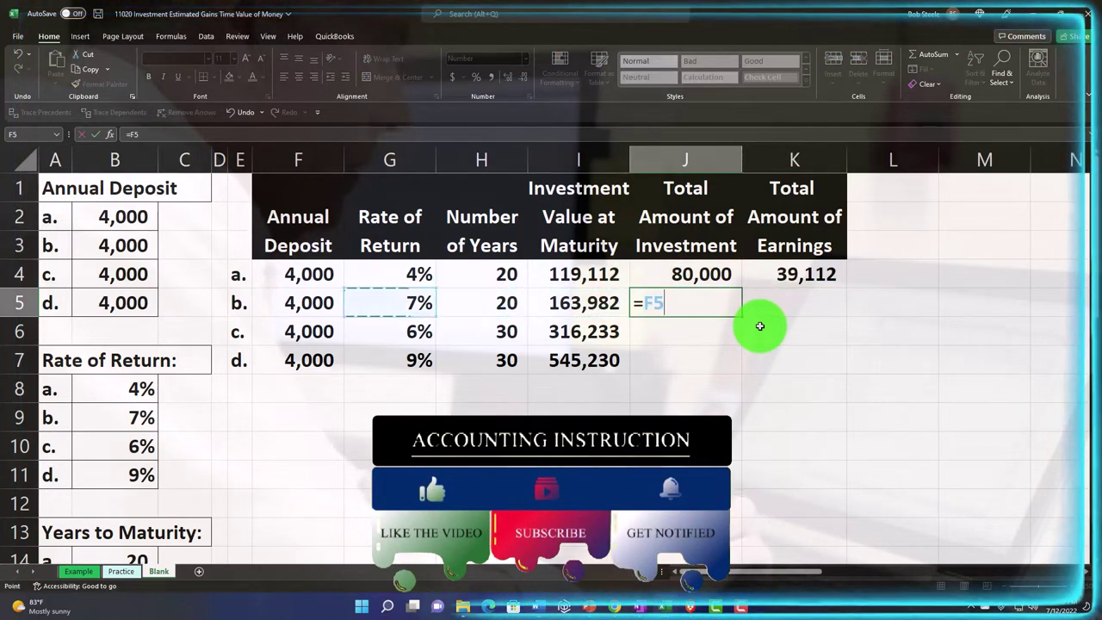
type("*")
key("Left")
key("Left")
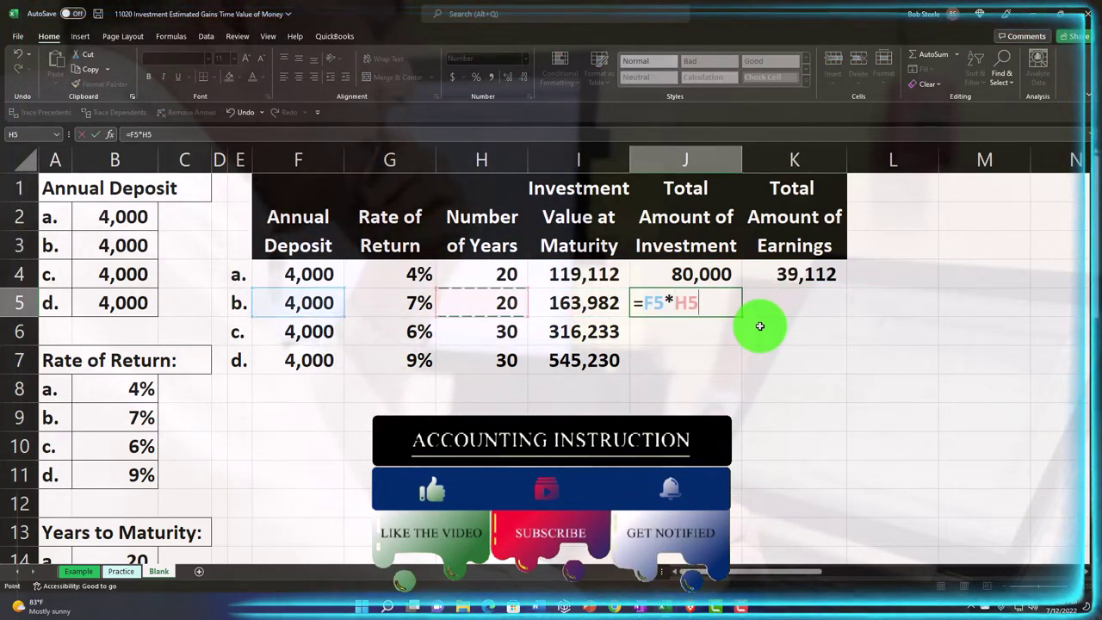
key("Tab")
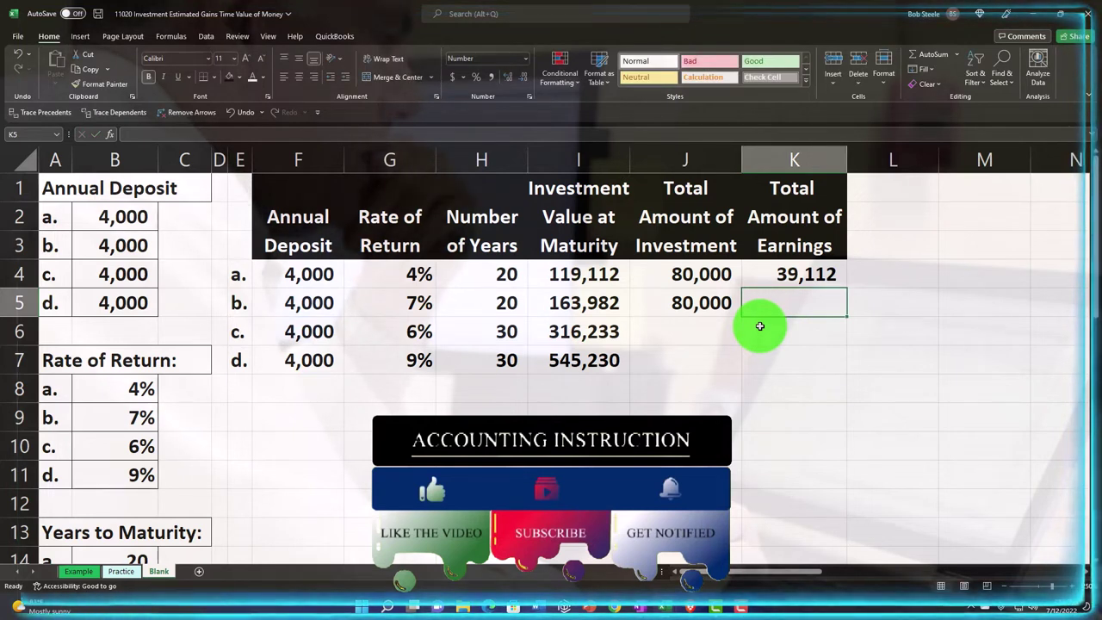
- Calculate scenario b.'s total amount of earnings in K5 with the formula =I5-J5
type("=")
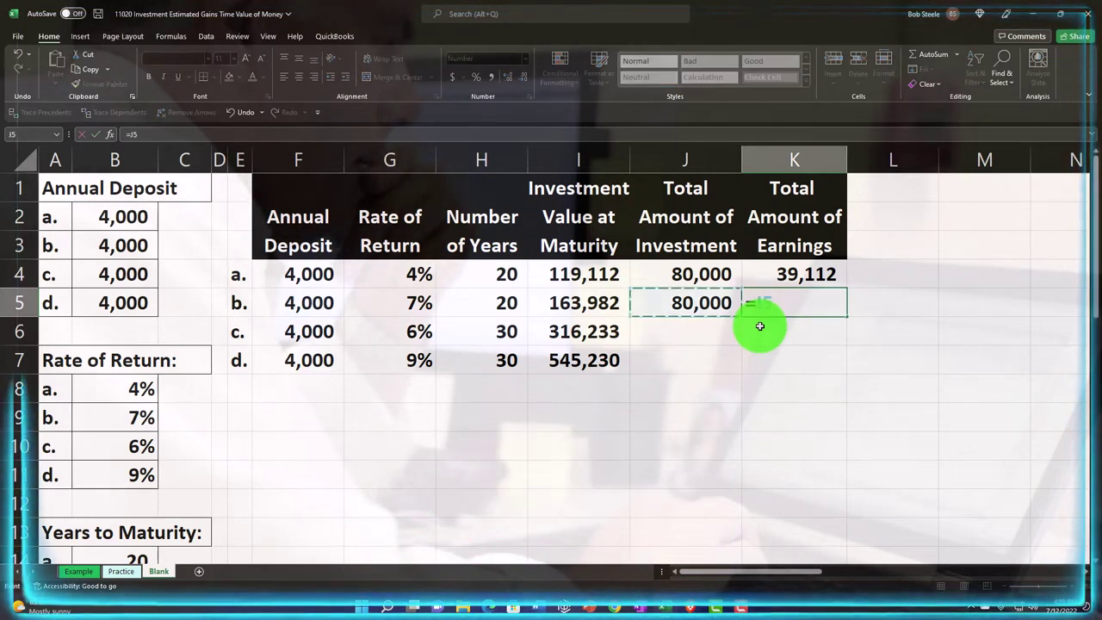
key("Left")
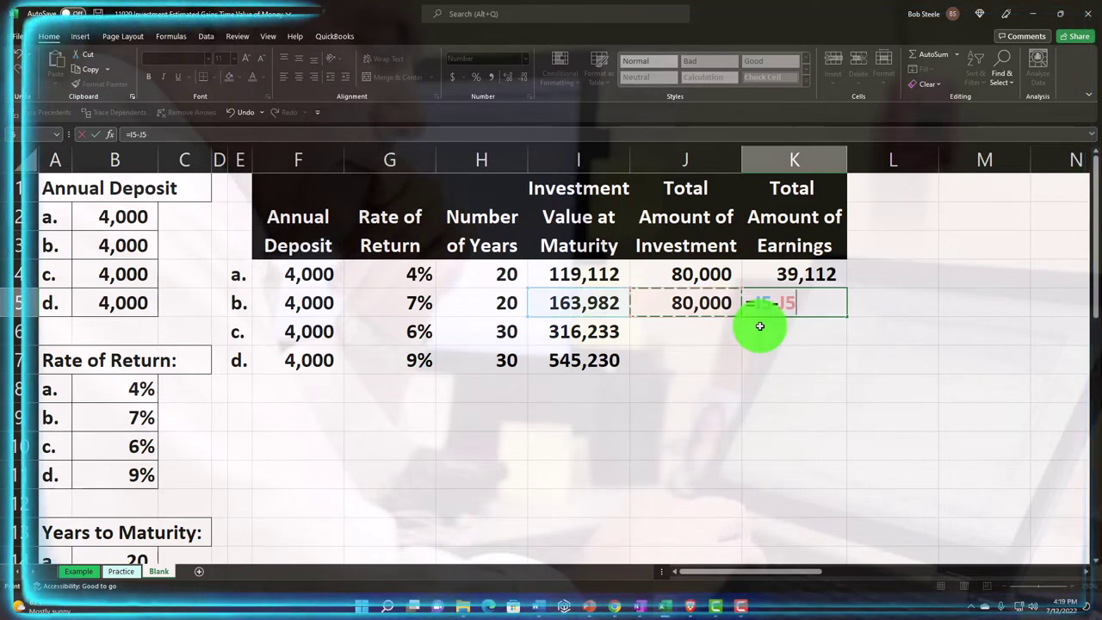
key("ctrl+Return")
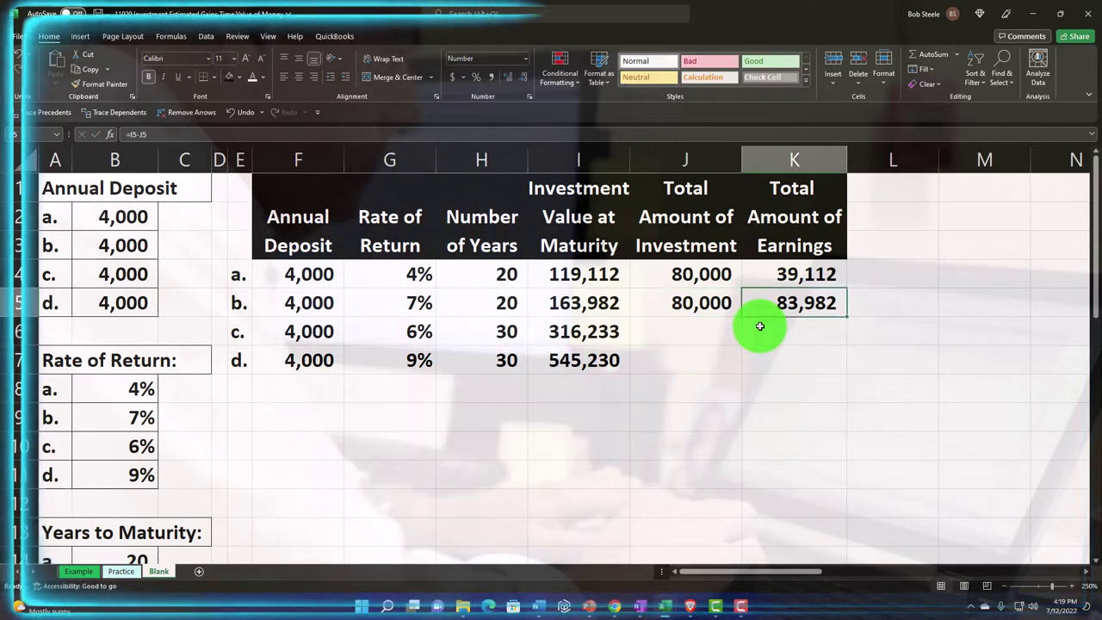
- Calculate scenario c.'s total amount of investment in J6 by multiplying its annual deposit in F6 by its number of years in H6
key("Down")
key("Left")
type("=")
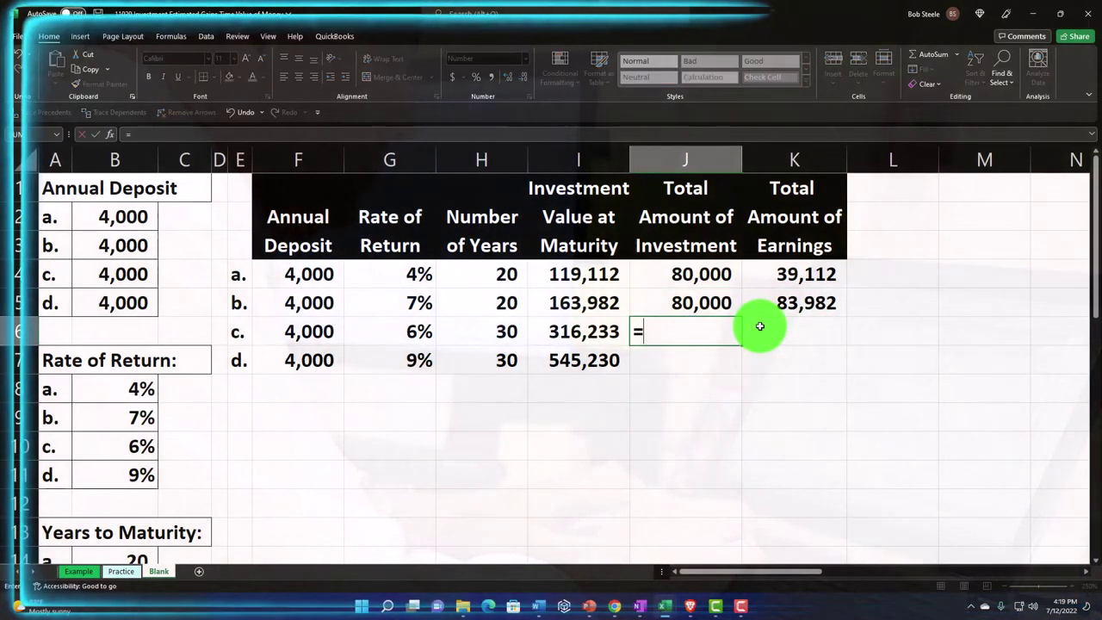
key("Left")
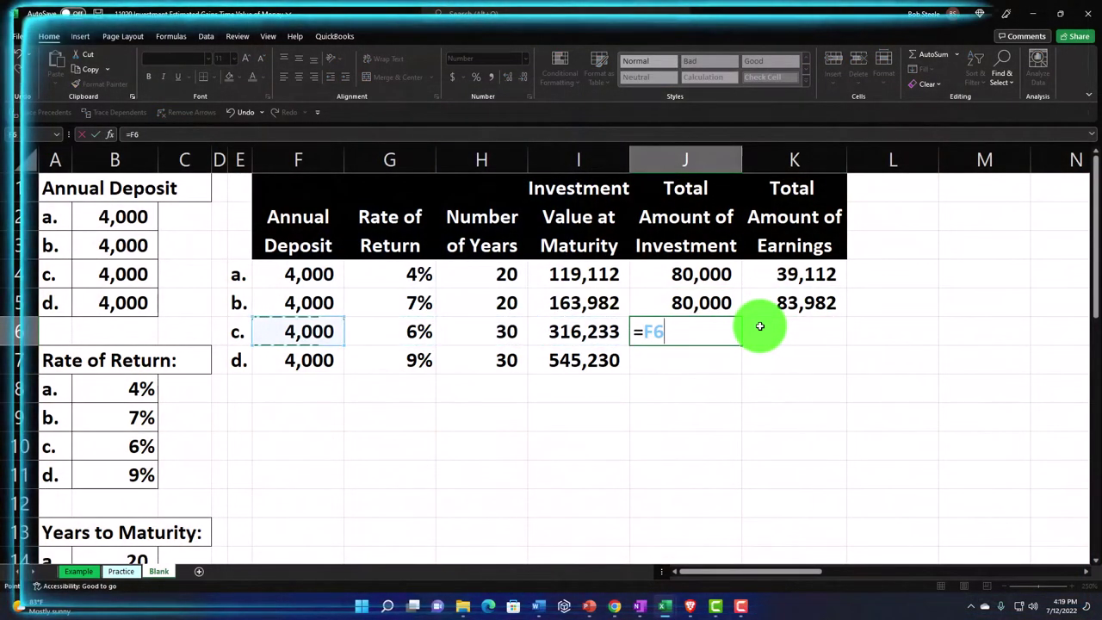
type("*")
key("Tab")
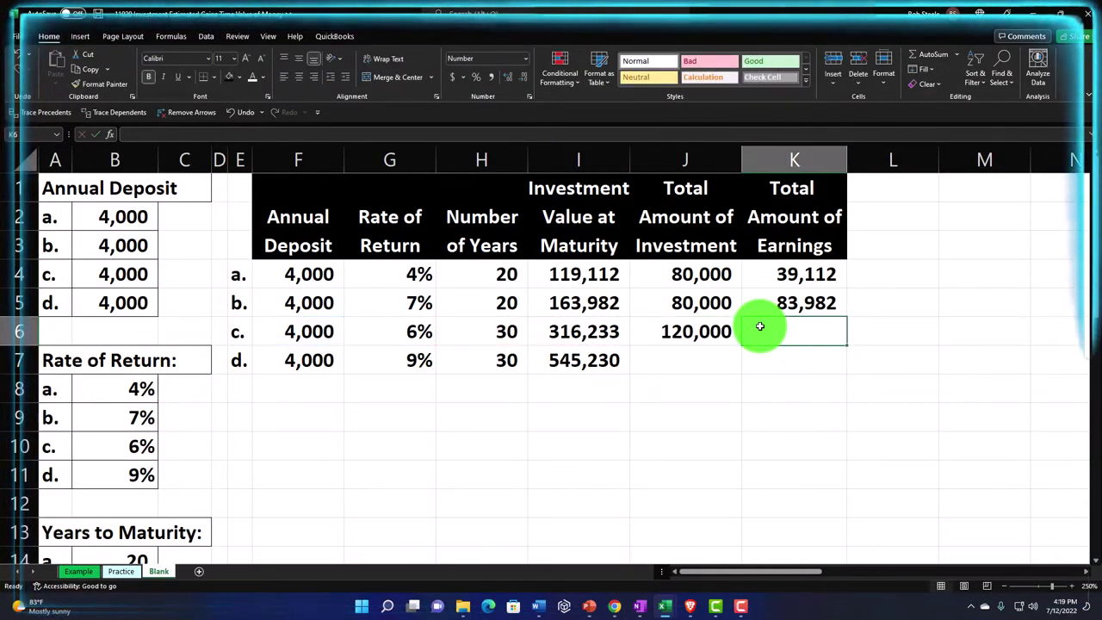
- Calculate scenario c.'s total amount of earnings in K6 with the formula =I6-J6
type("=")
key("Left")
key("Left")
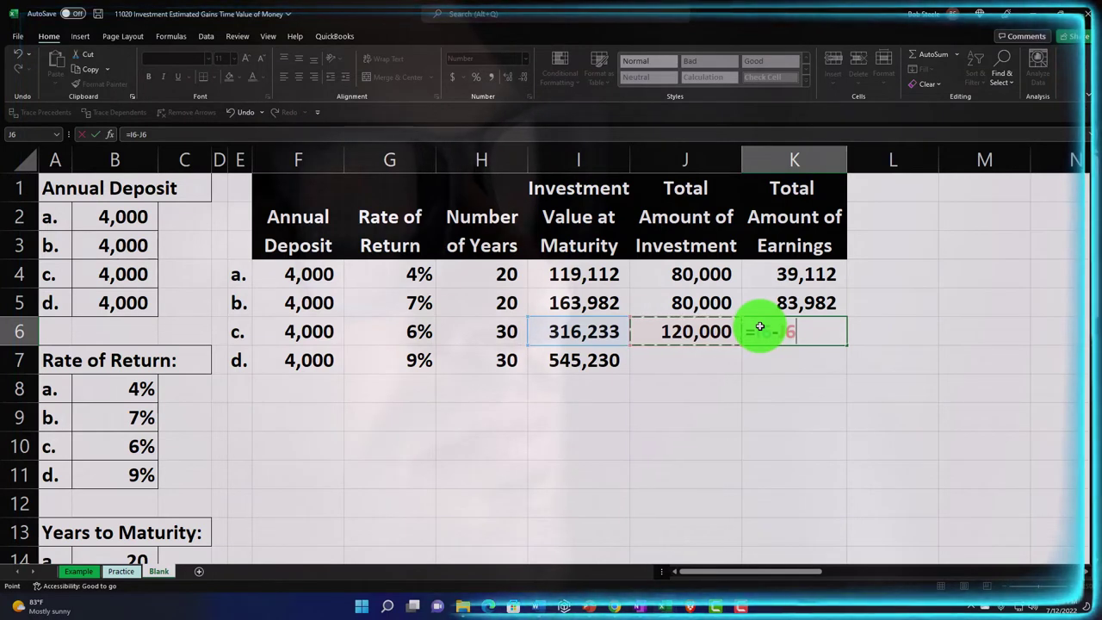
key("Return")
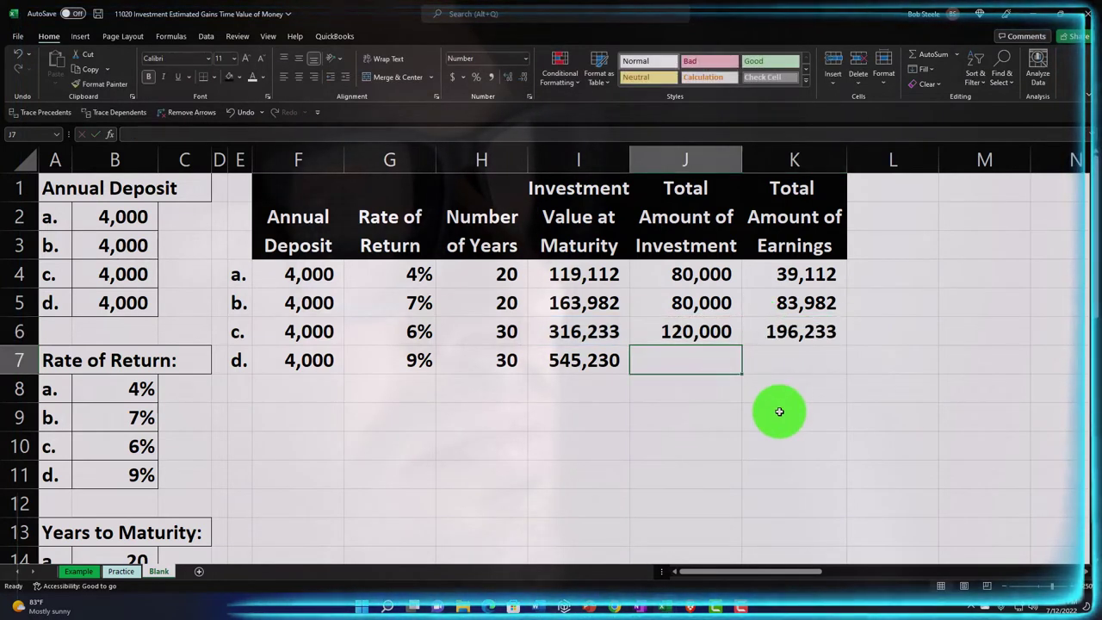
- Calculate scenario d.'s total amount of investment in J7 with the formula =F7*H7
type("=")
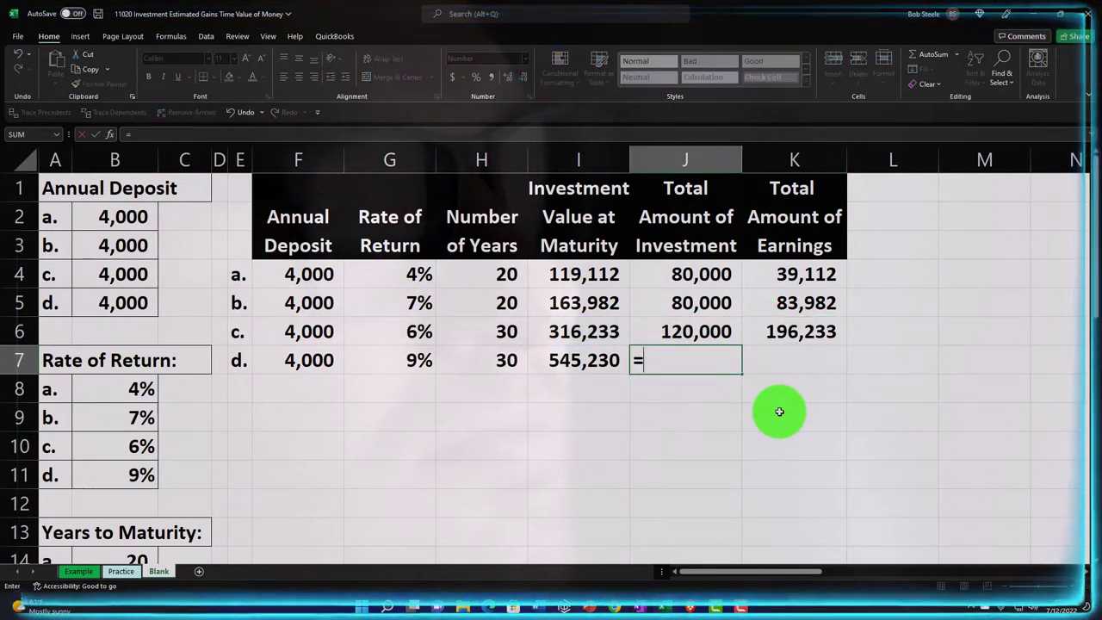
key("Left")
key("Left")
key("Left")
key("Left")
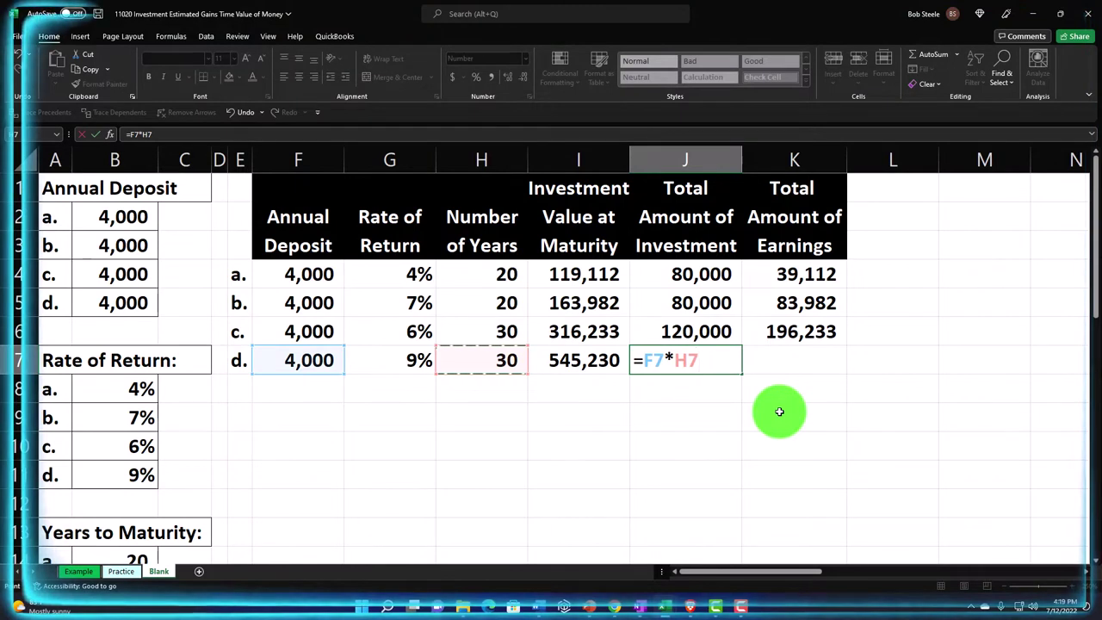
key("Tab")
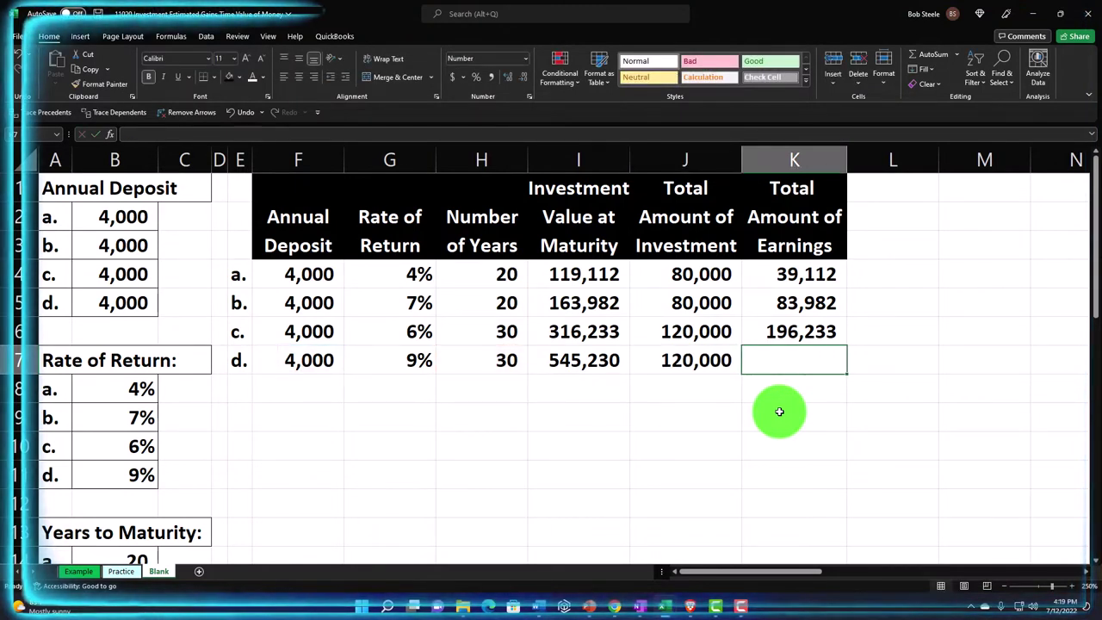
- Calculate scenario d.'s total amount of earnings in K7 by subtracting total investment J7 from maturity value I7
type("=")
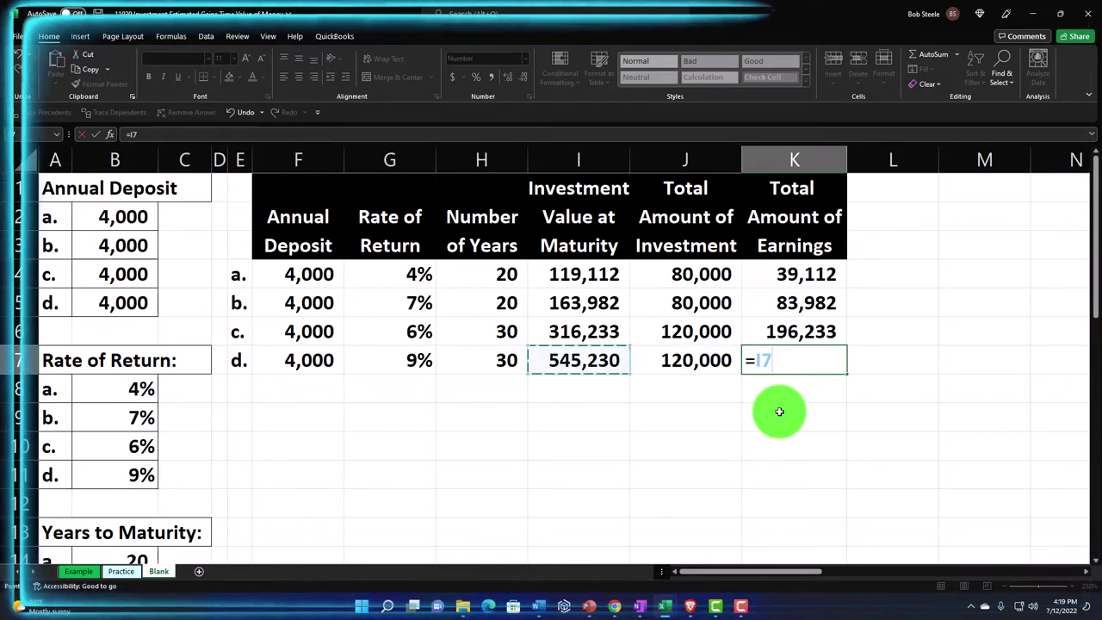
key("Left")
key("Return")
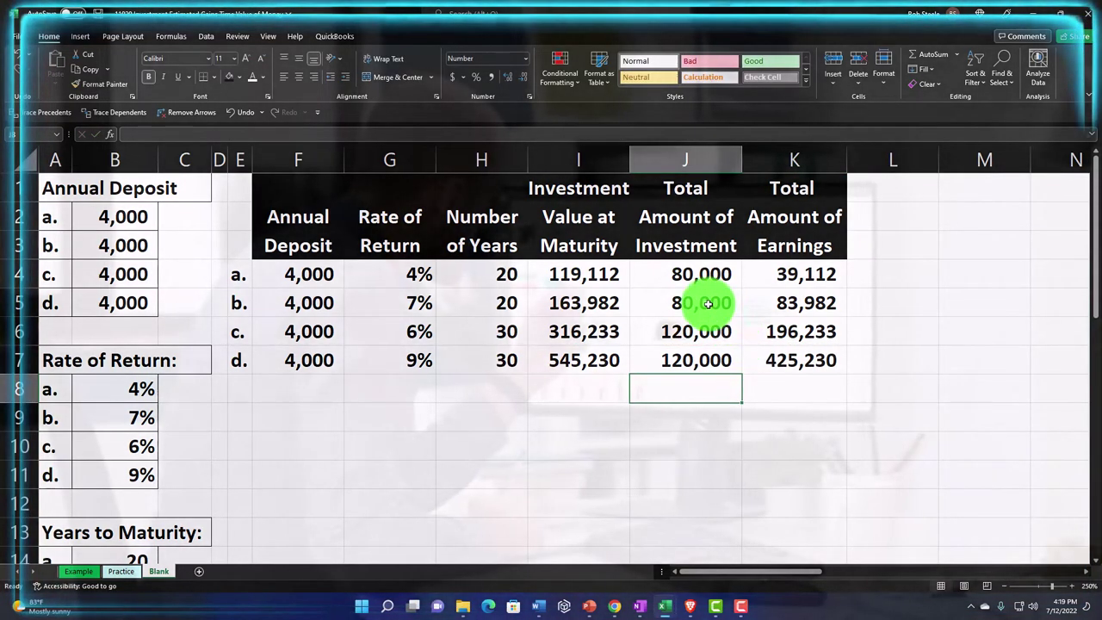
- Clear J5:K7 and fill scenario a.'s investment and earnings formulas from J4:K4 down to row 7
left_click_drag(708, 303, 764, 356)
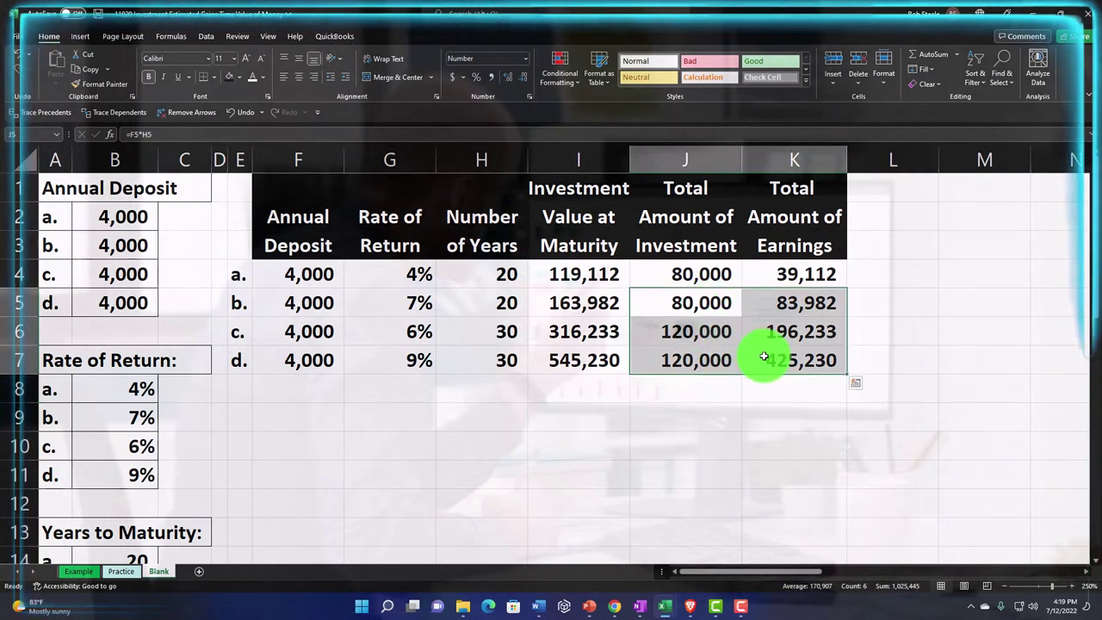
key("Delete")
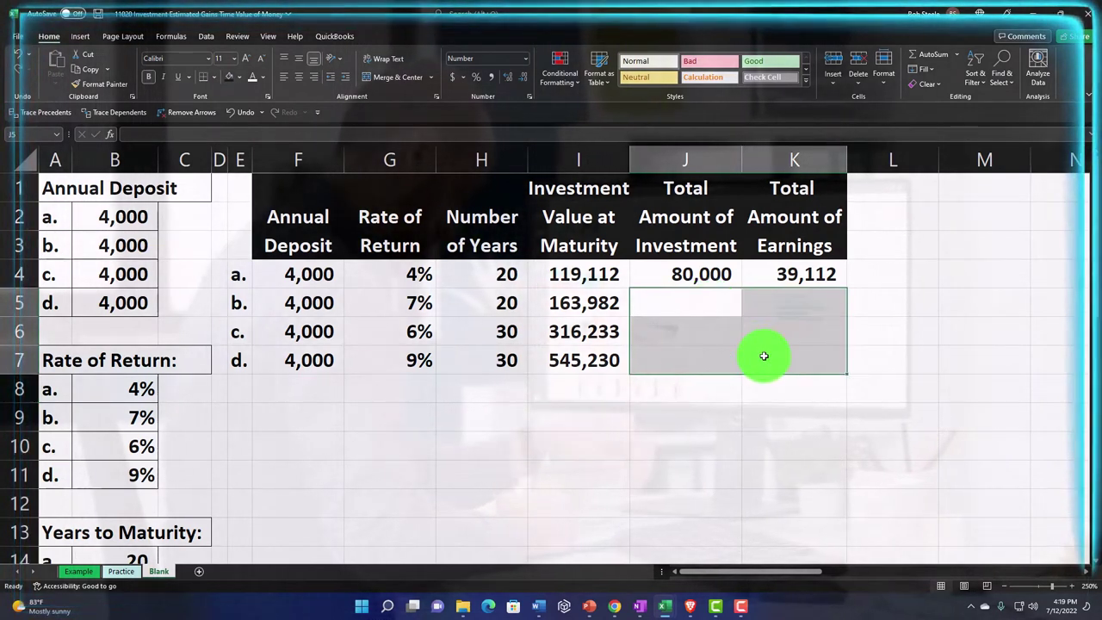
left_click_drag(728, 278, 770, 280)
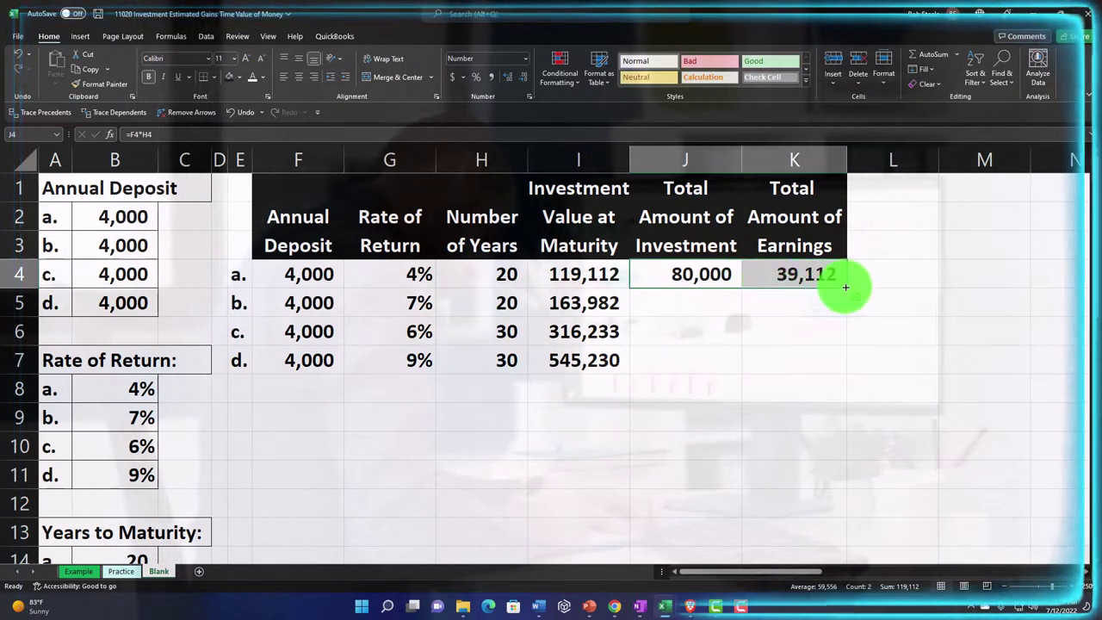
left_click_drag(842, 290, 838, 363)
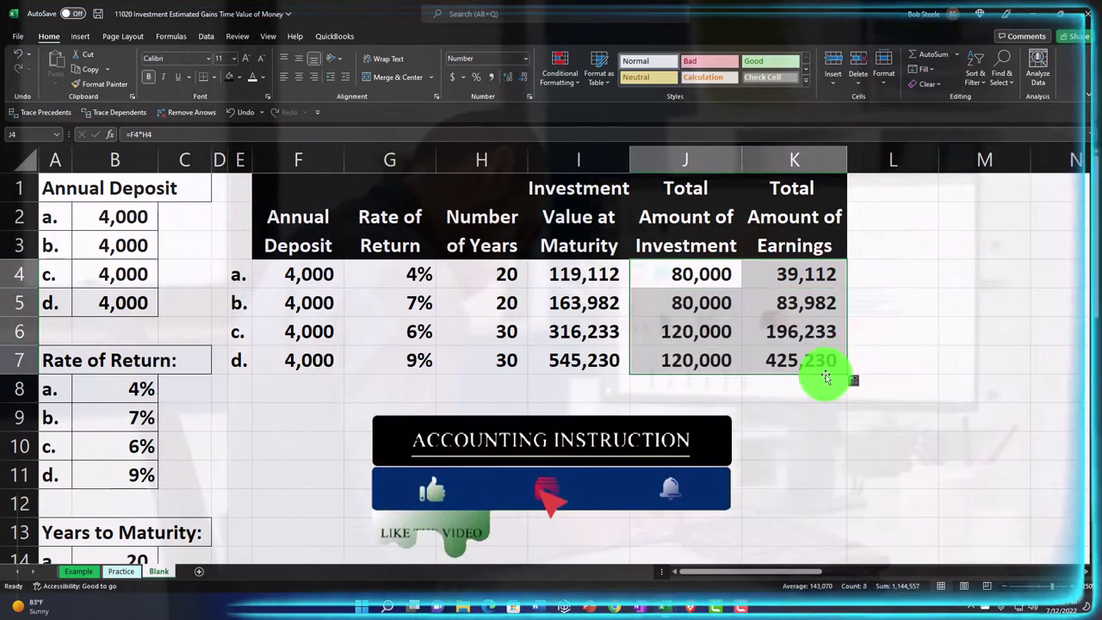
- Shade the scenario rows E4:K7 with the recently used light blue fill colour
left_click(297, 277)
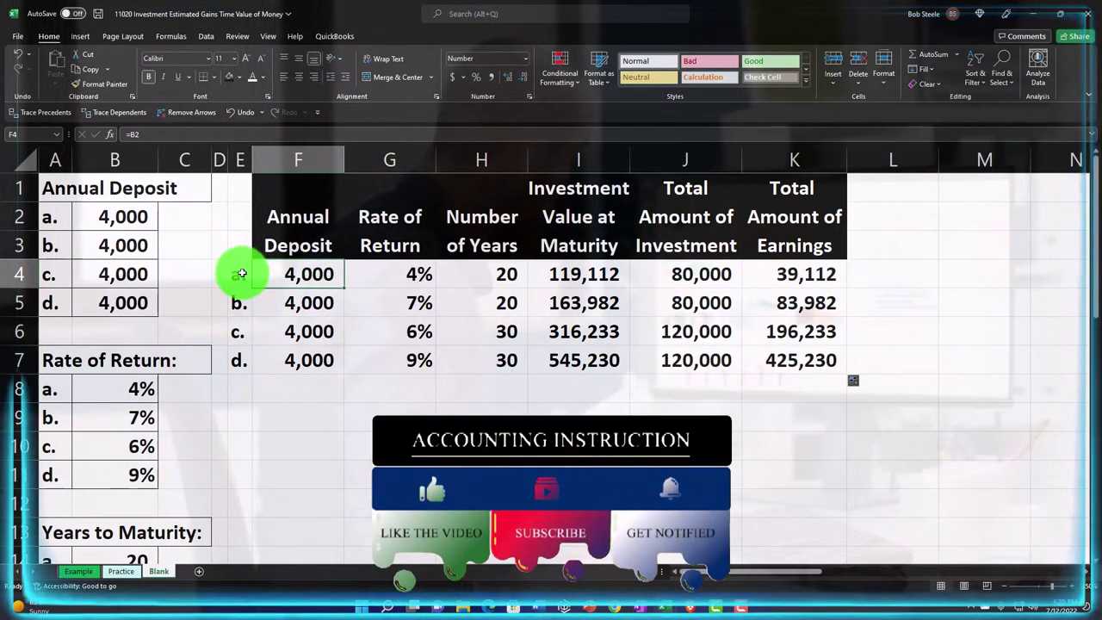
left_click_drag(242, 274, 778, 362)
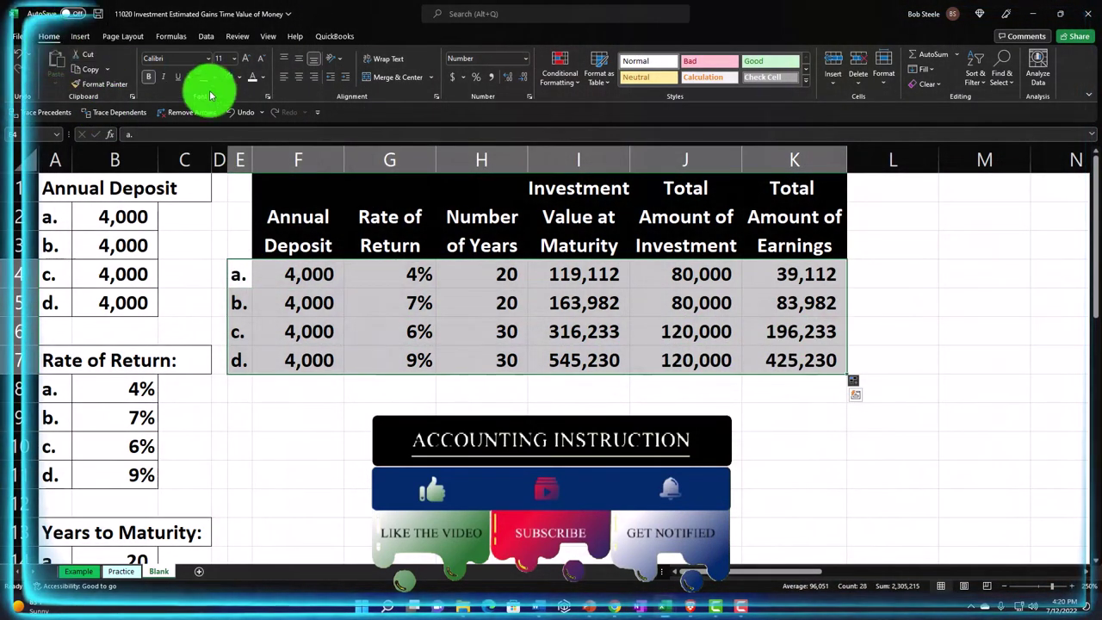
left_click(264, 77)
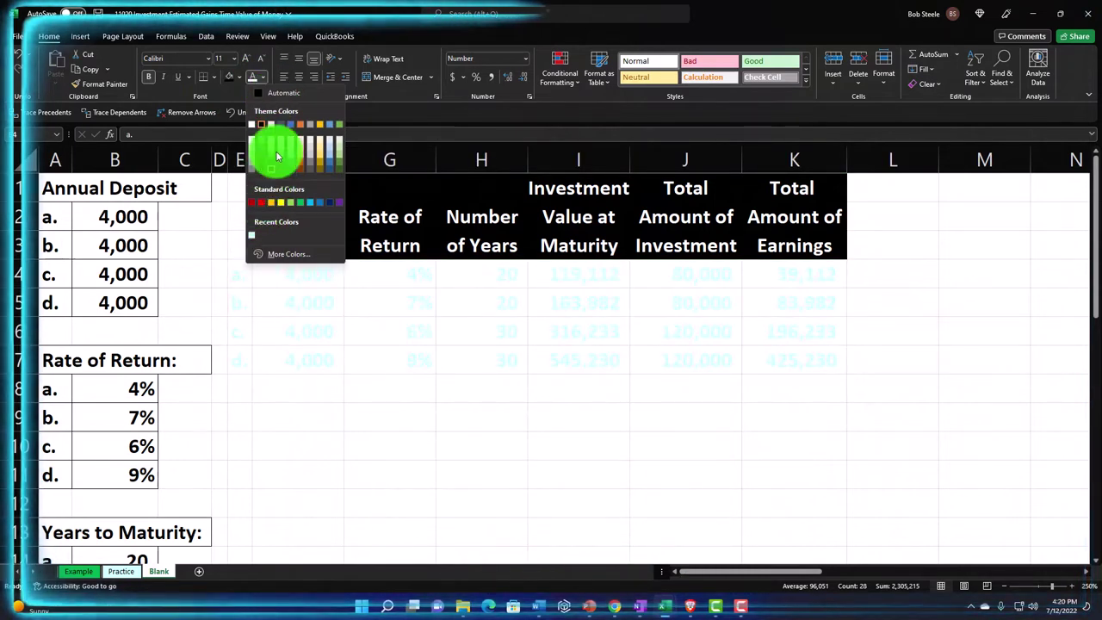
left_click(265, 78)
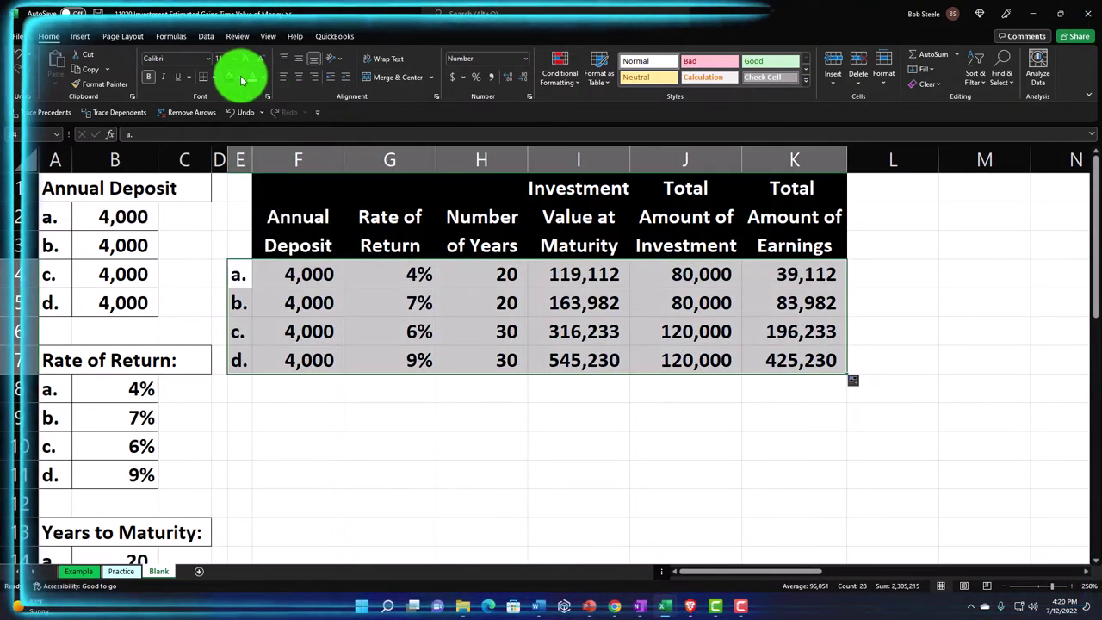
left_click(242, 79)
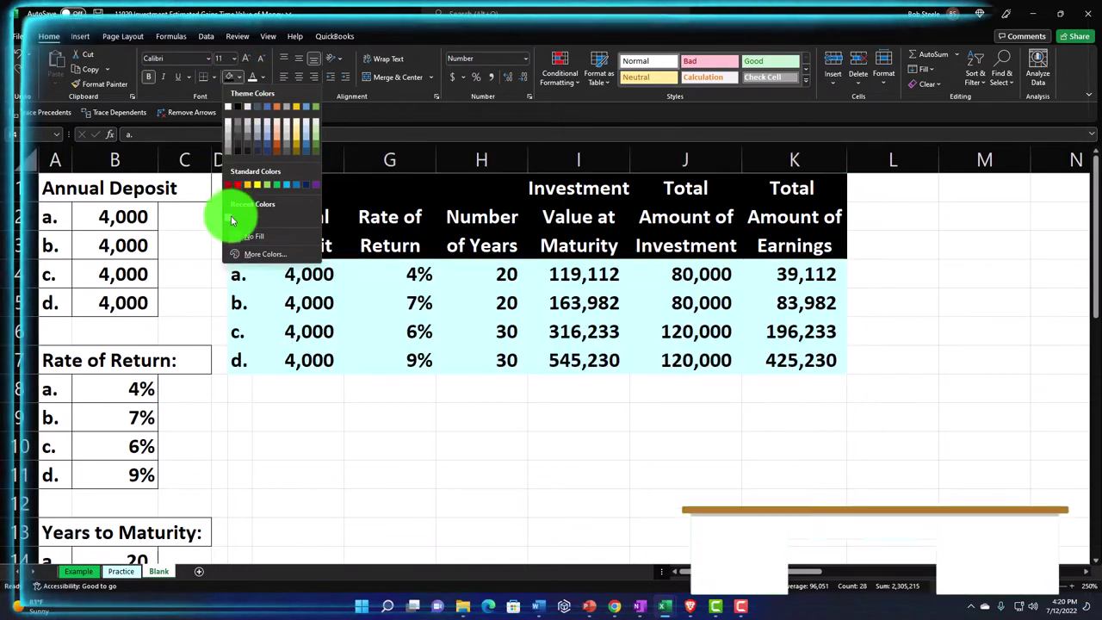
left_click(230, 217)
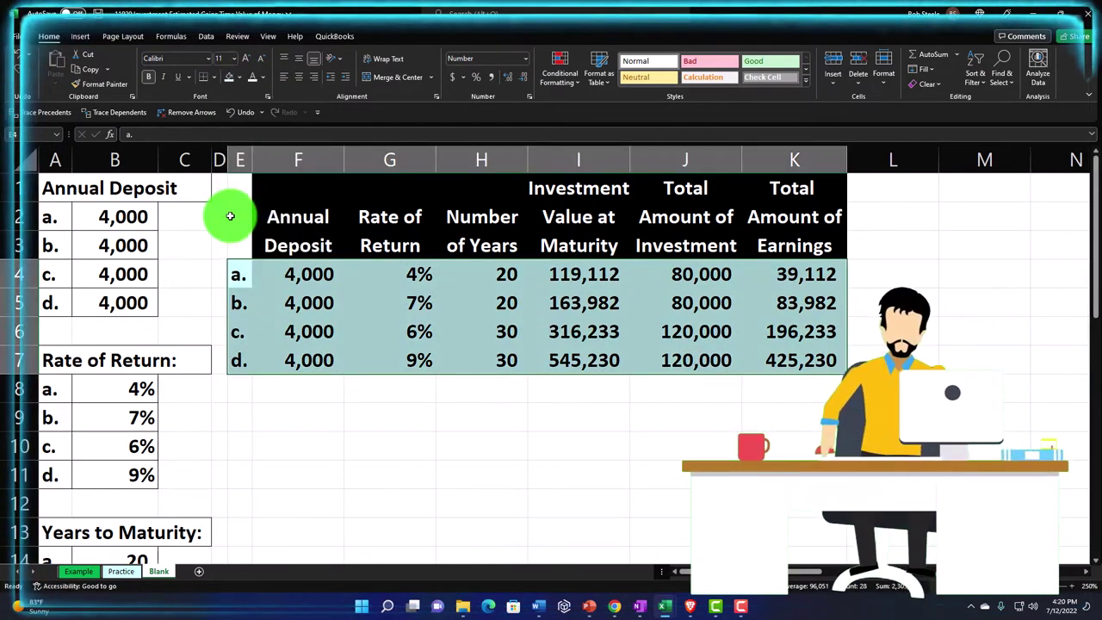
- Reapply the light blue fill to E4:K7 from the standard colour palette and add all borders to the range
left_click(240, 77)
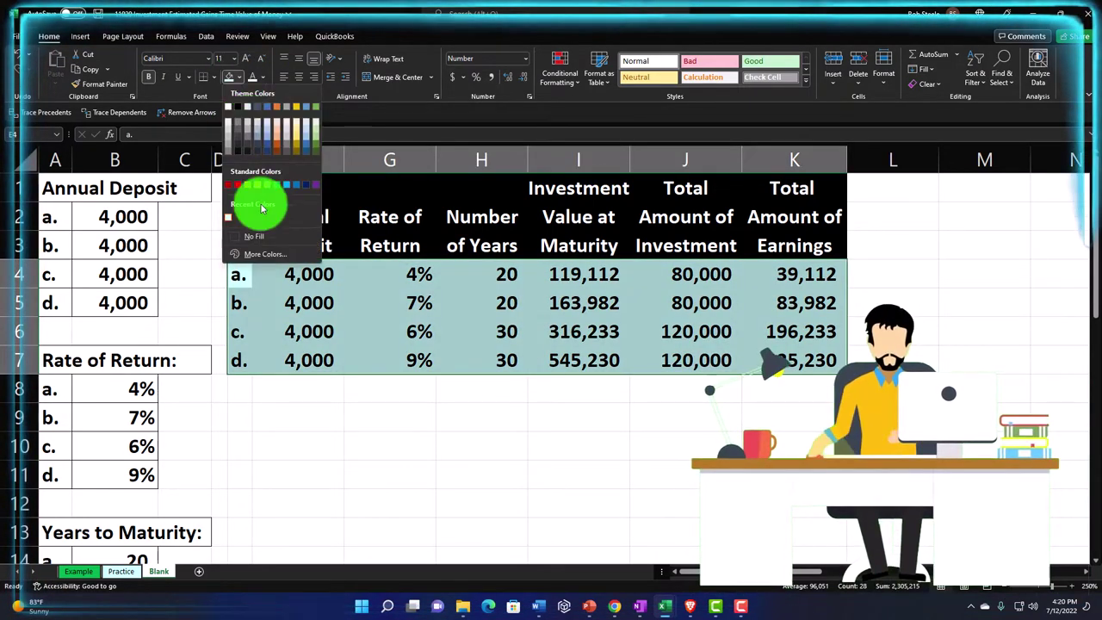
left_click(261, 253)
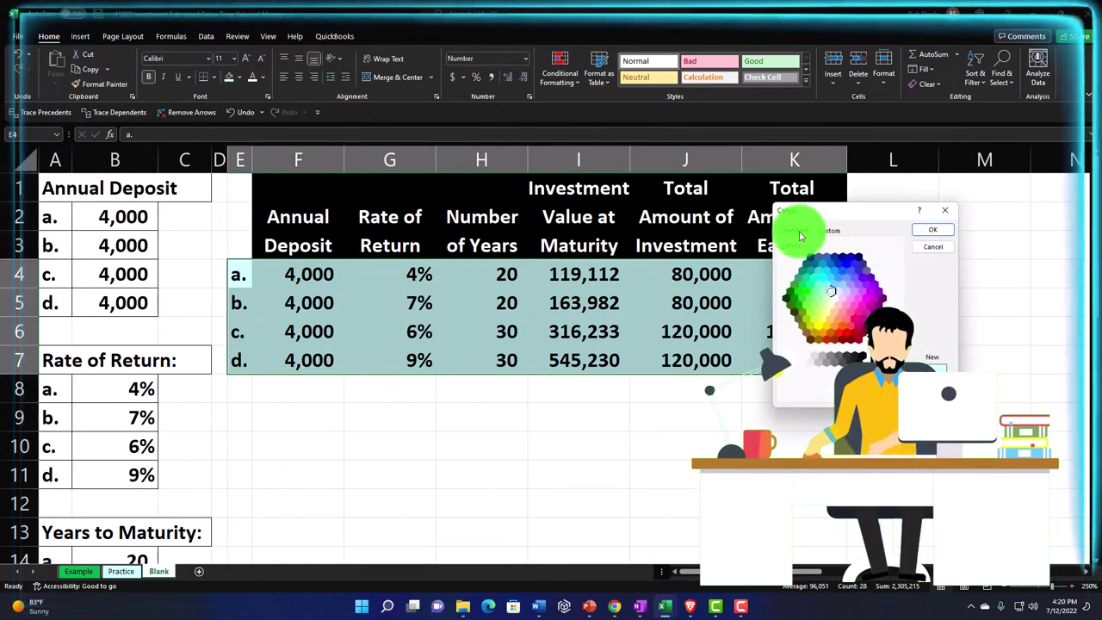
left_click(832, 292)
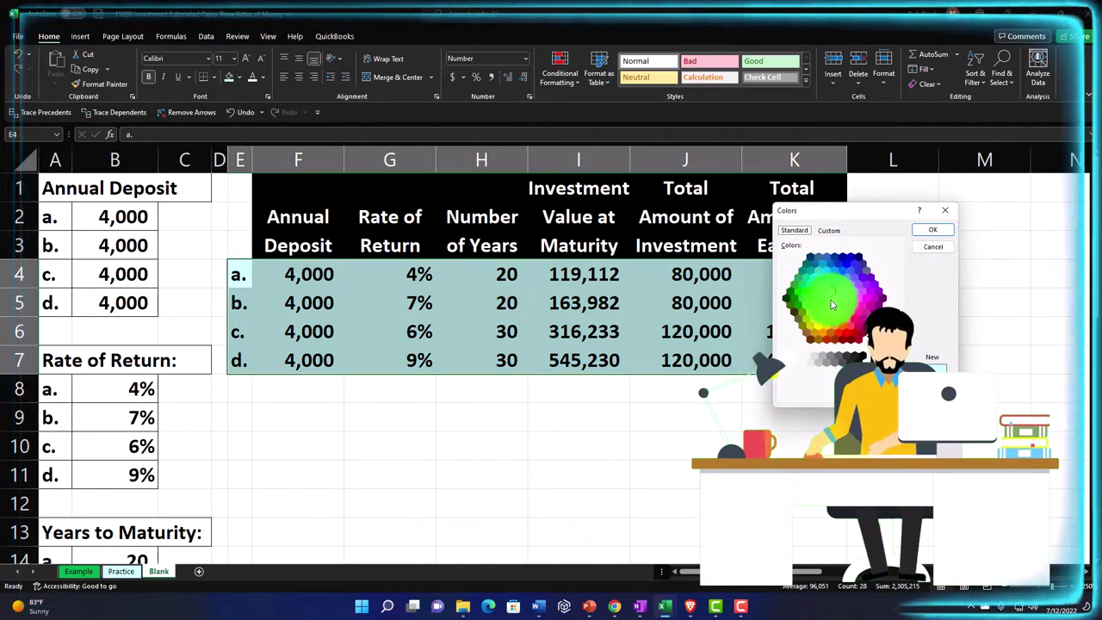
left_click(921, 232)
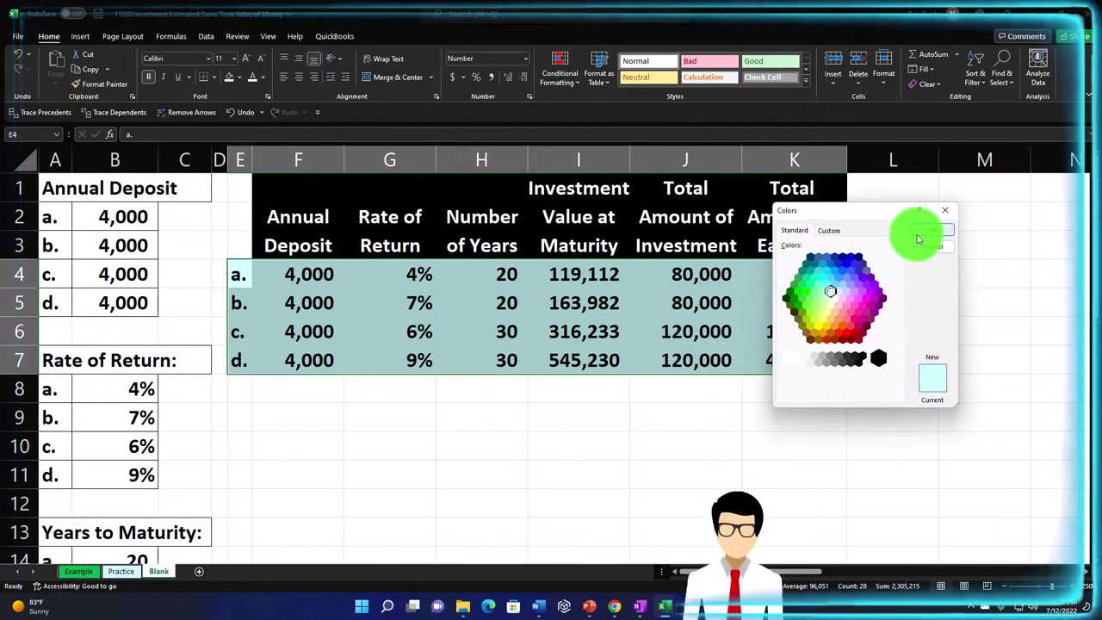
left_click(213, 76)
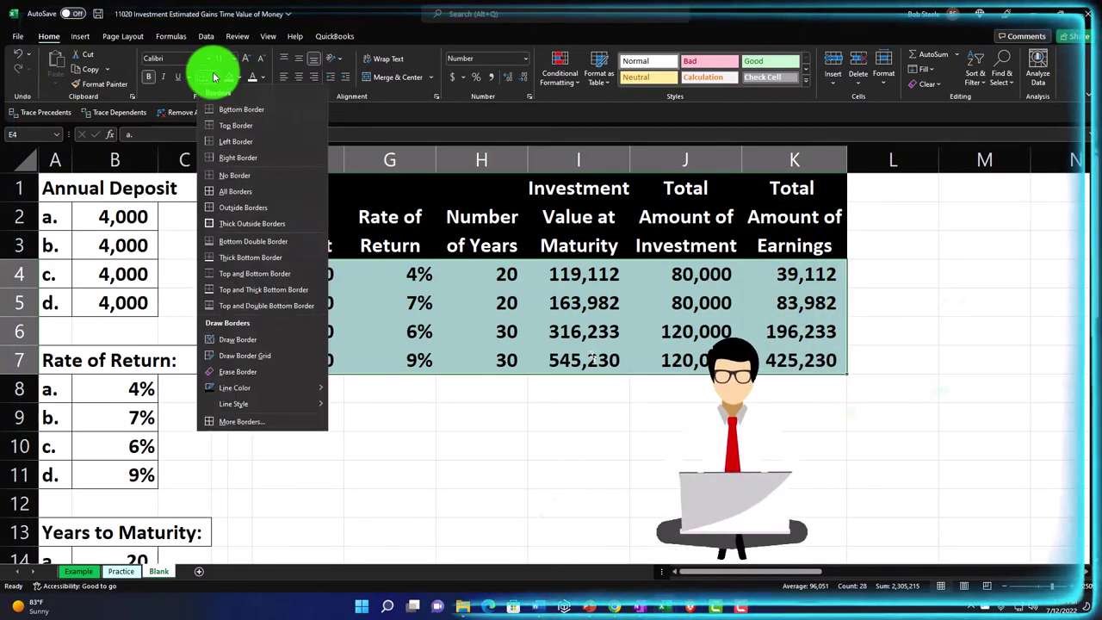
left_click(228, 190)
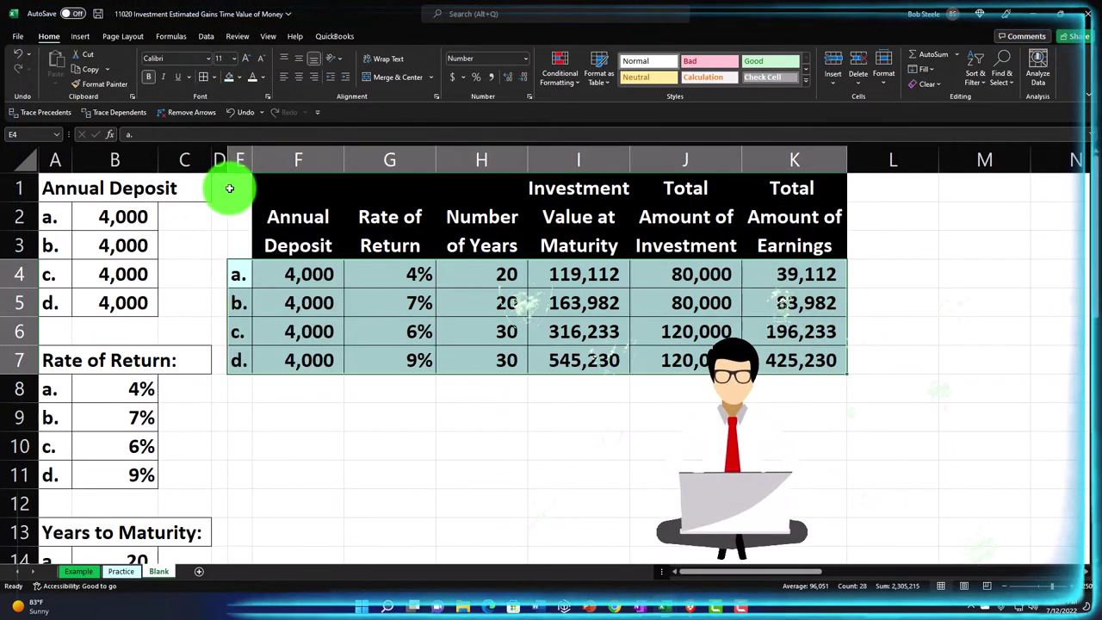
- Fill the empty header cells E1:E3 with black to match the rest of the header
left_click(236, 208)
left_click_drag(237, 207, 239, 234)
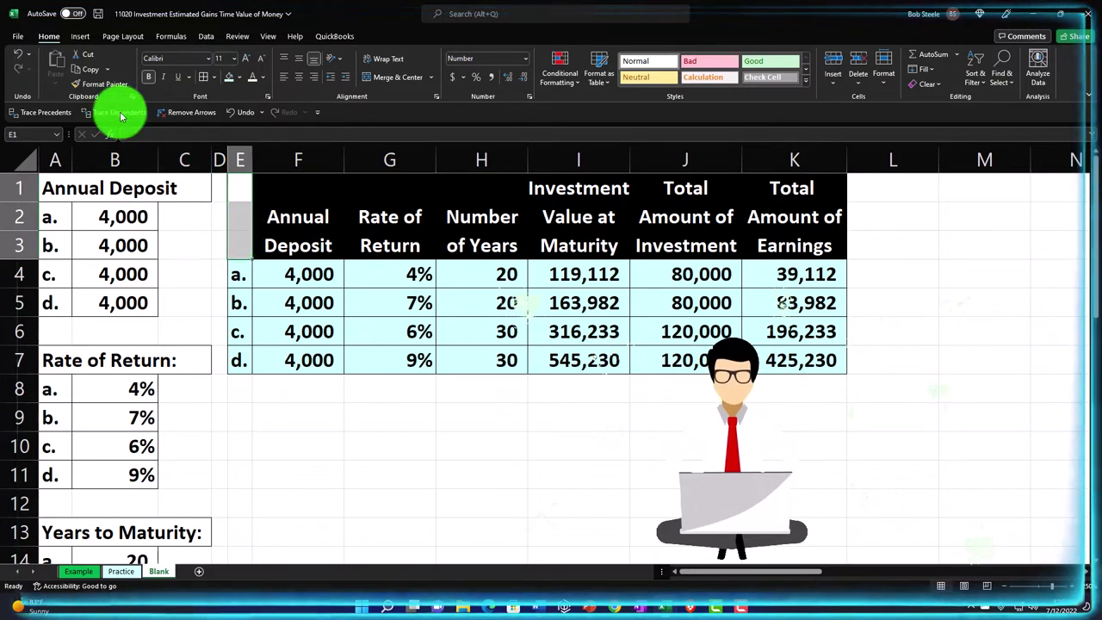
left_click(49, 38)
left_click(222, 80)
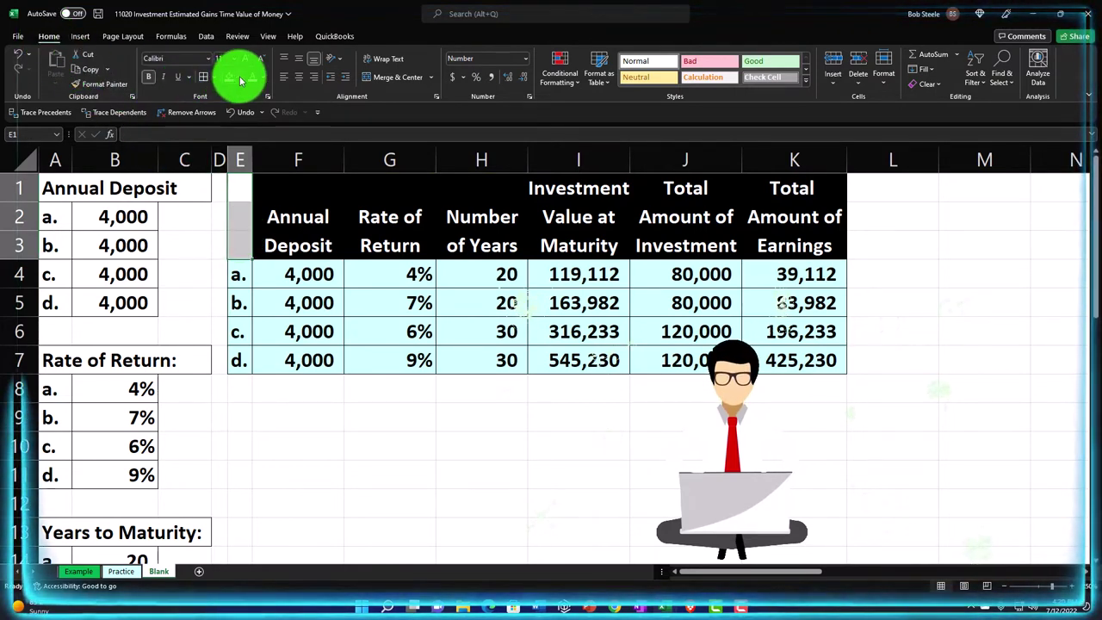
left_click(240, 79)
left_click(234, 103)
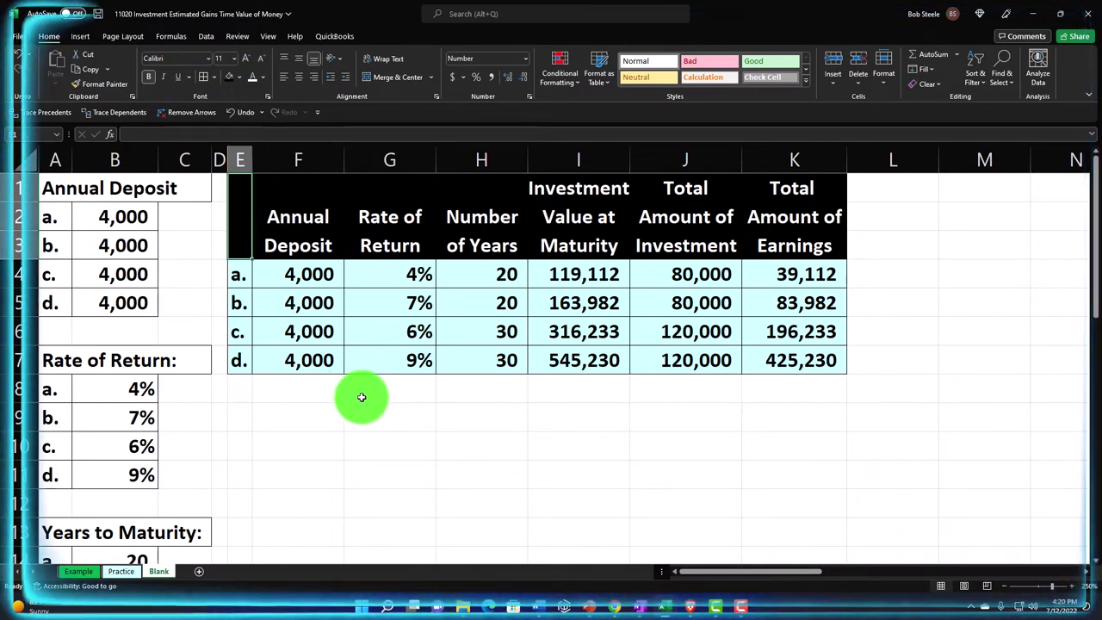
- Copy the whole table E1:K7 and paste the duplicate below it starting at cell E9
left_click_drag(300, 279, 305, 351)
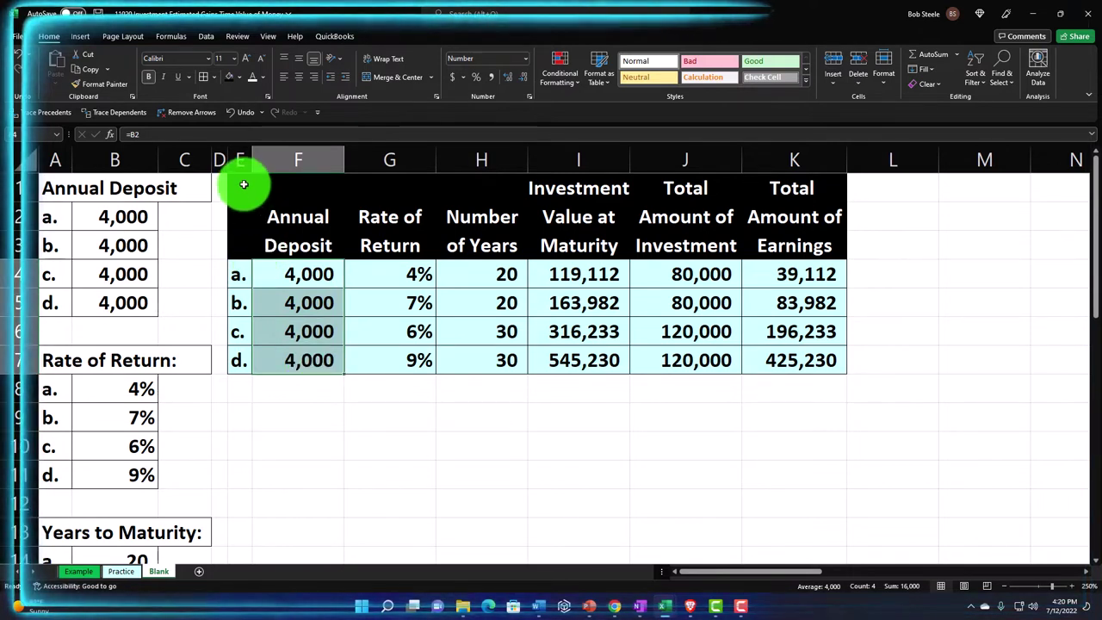
left_click_drag(241, 182, 771, 355)
key("ctrl+c")
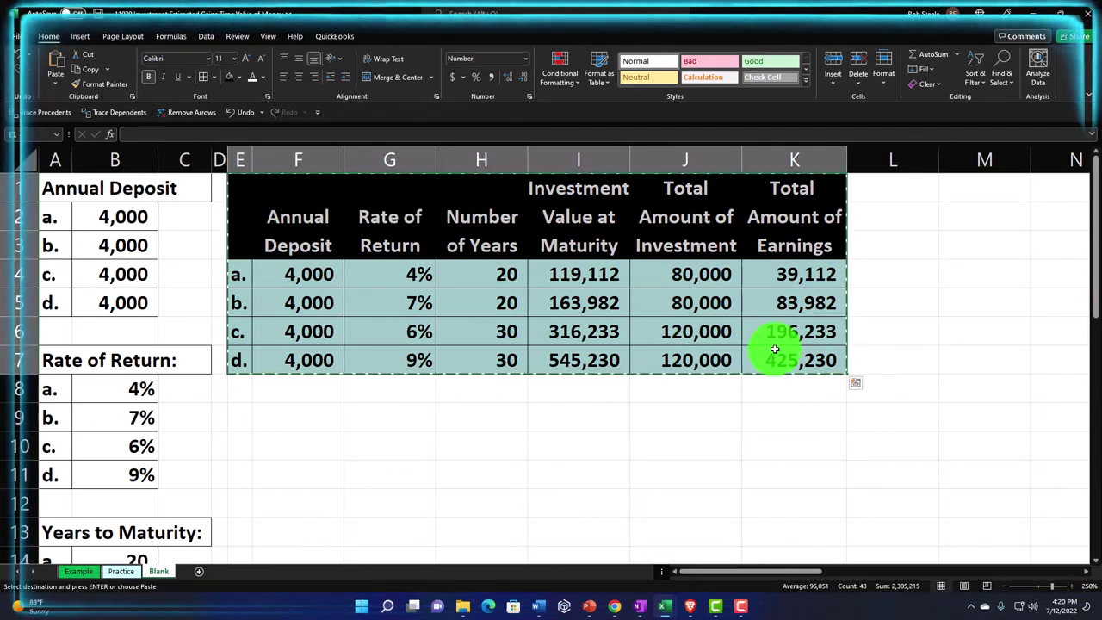
left_click(243, 422)
key("ctrl+v")
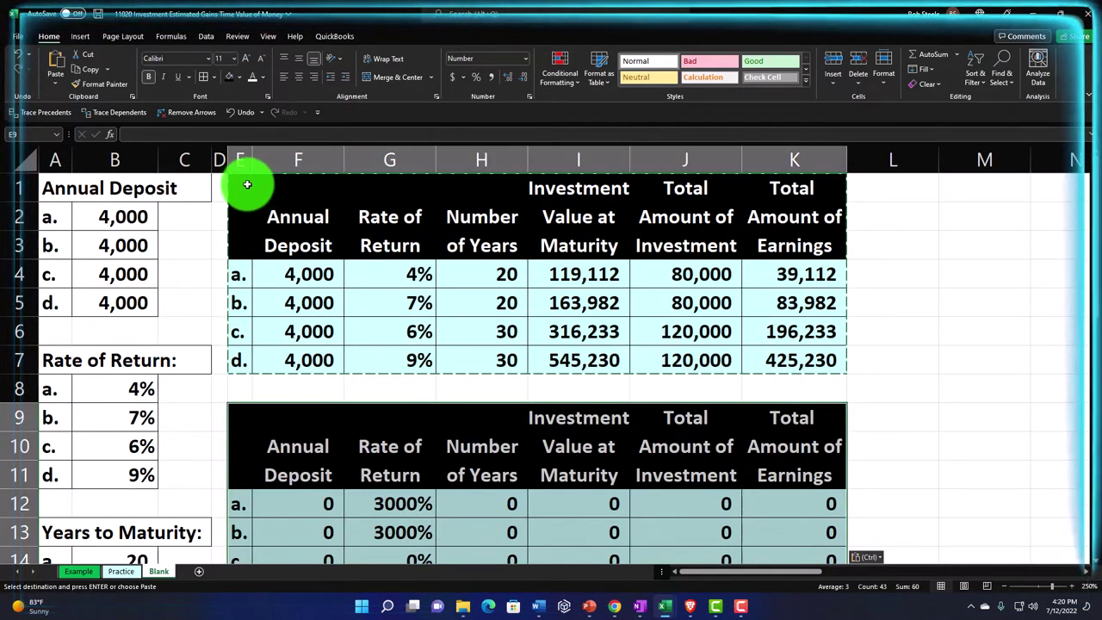
- Clear the copied figures in F12:K15 and remove "Annual" from the second table's Deposit header in F10
scroll(255, 238, "down", 2)
left_click_drag(318, 337, 762, 407)
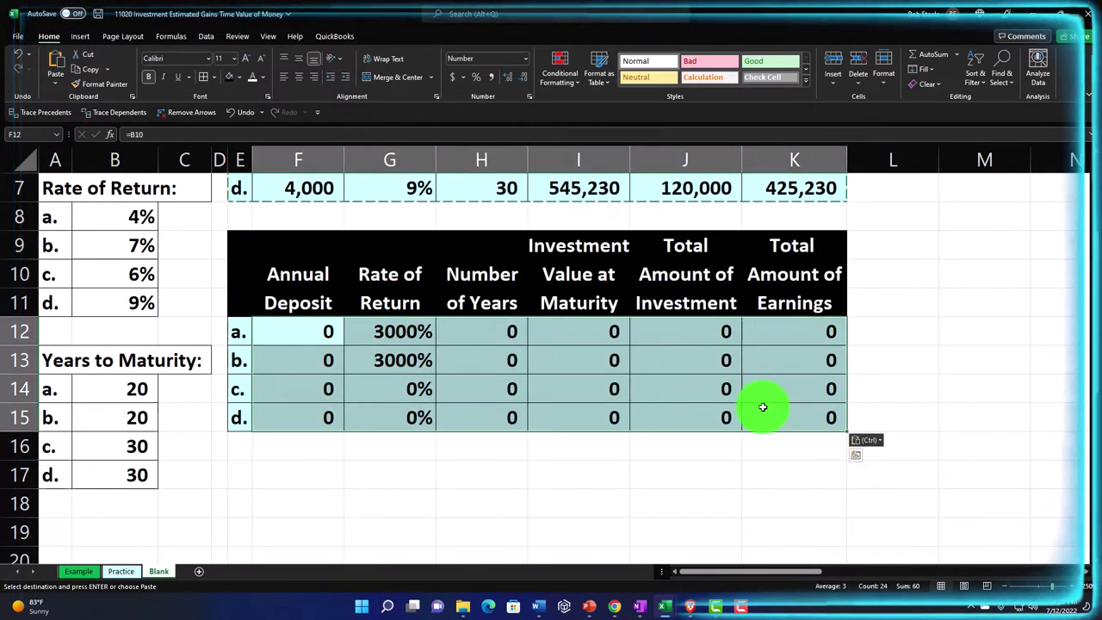
key("Delete")
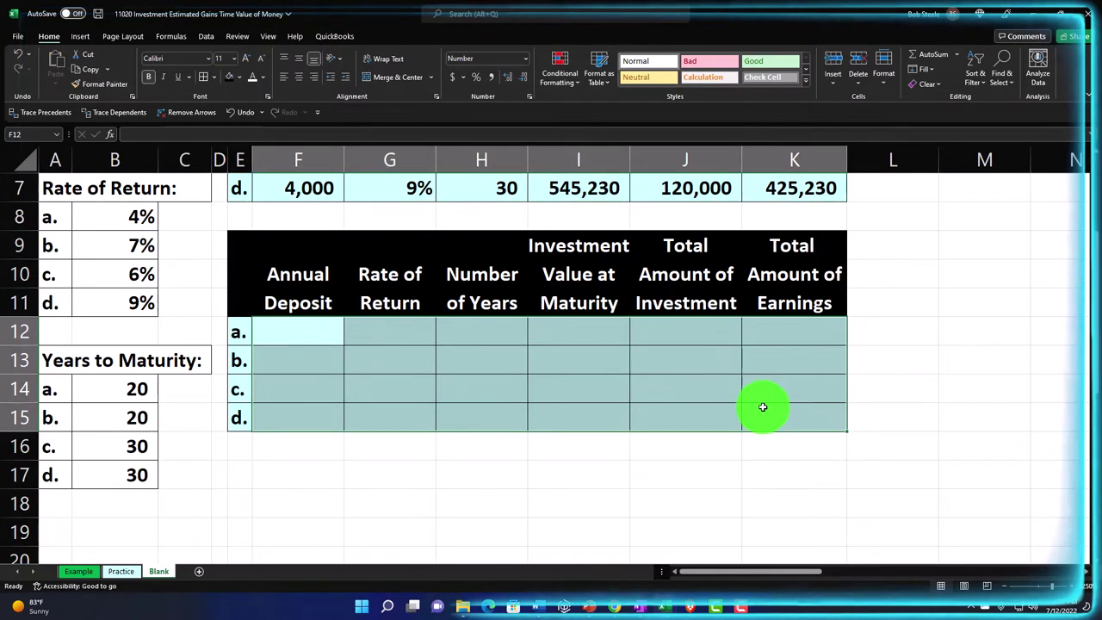
scroll(762, 406, "up", 2)
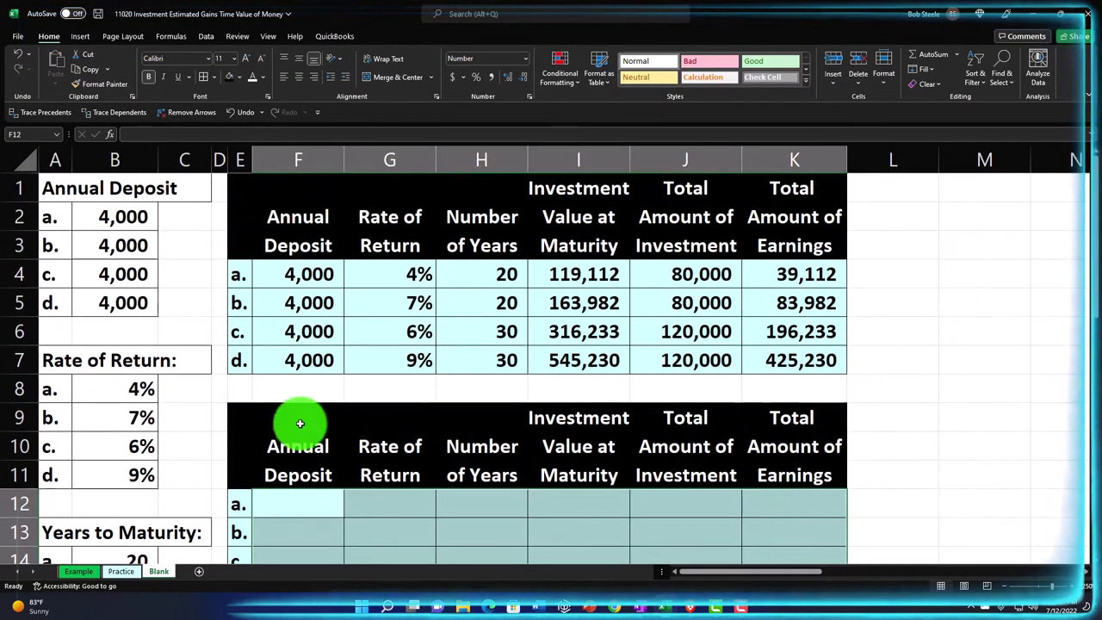
left_click(279, 500)
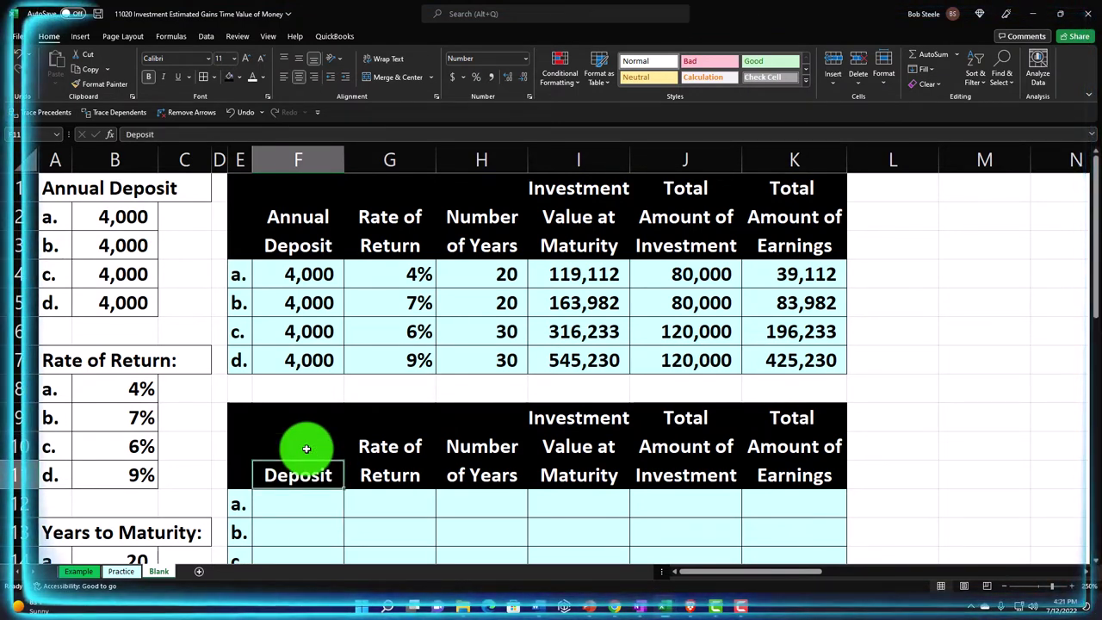
- Link F12 to scenario a.'s deposit with =B2 and fill the formula down to F15
type("=")
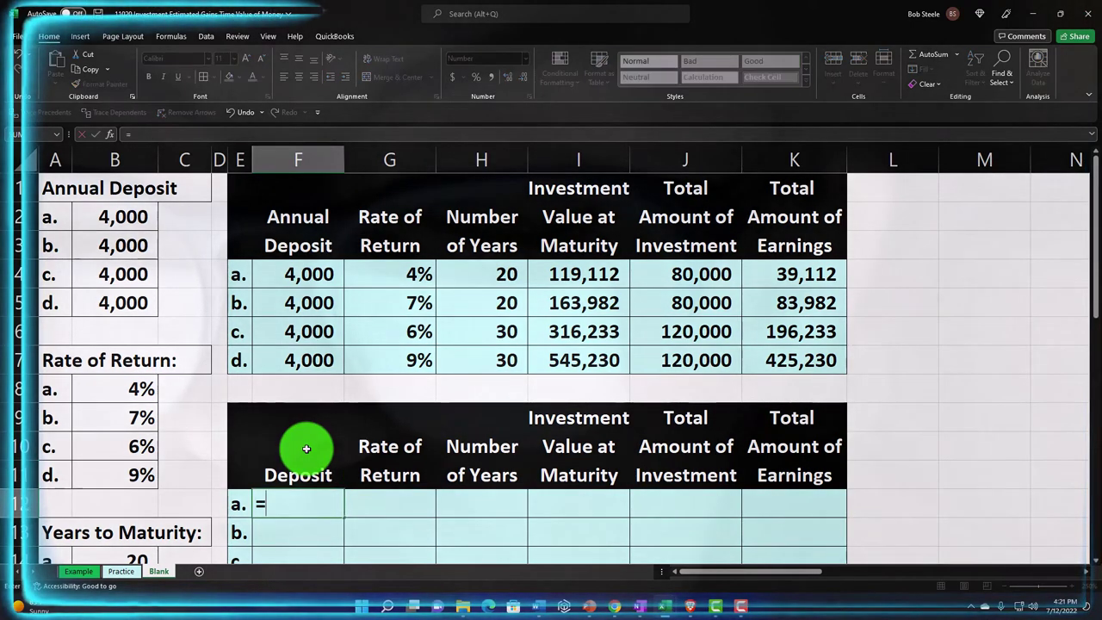
left_click(129, 217)
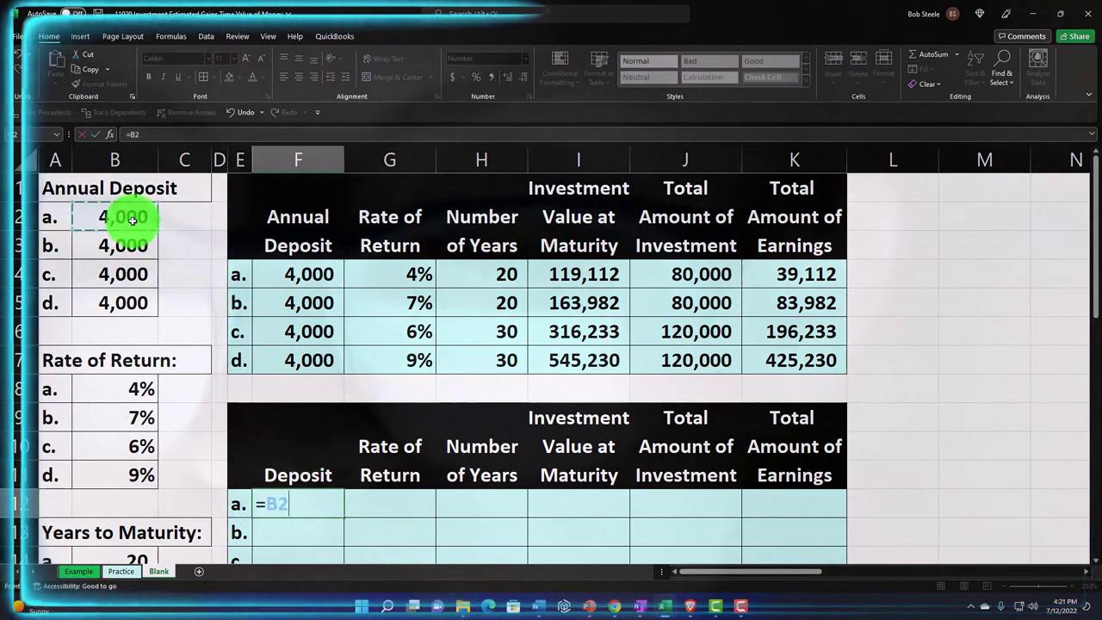
key("Return")
scroll(295, 300, "down", 3)
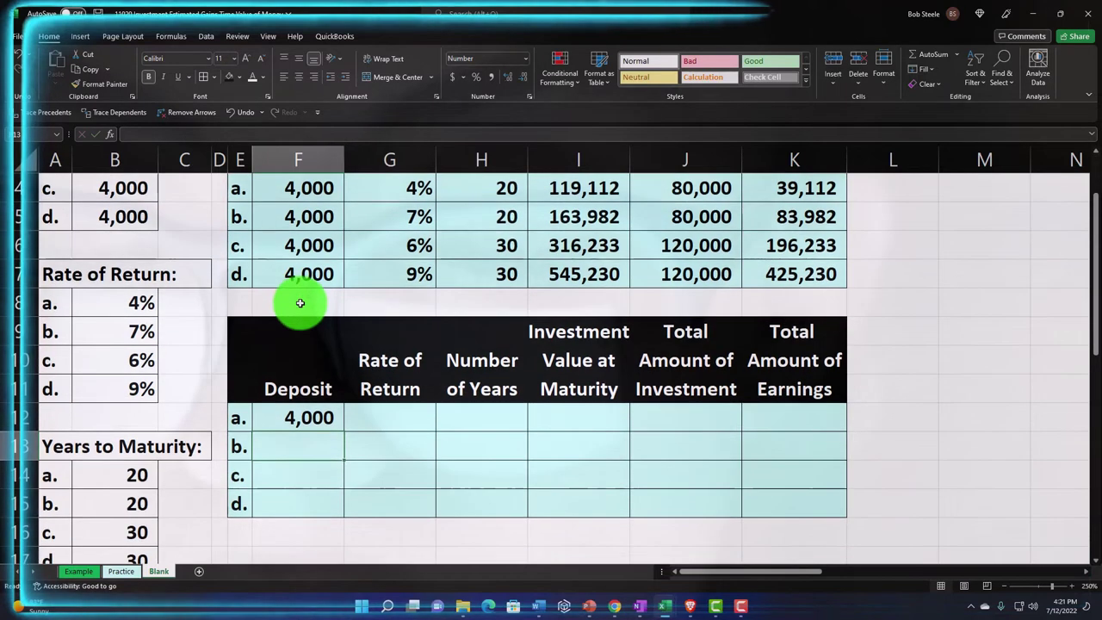
left_click(341, 420)
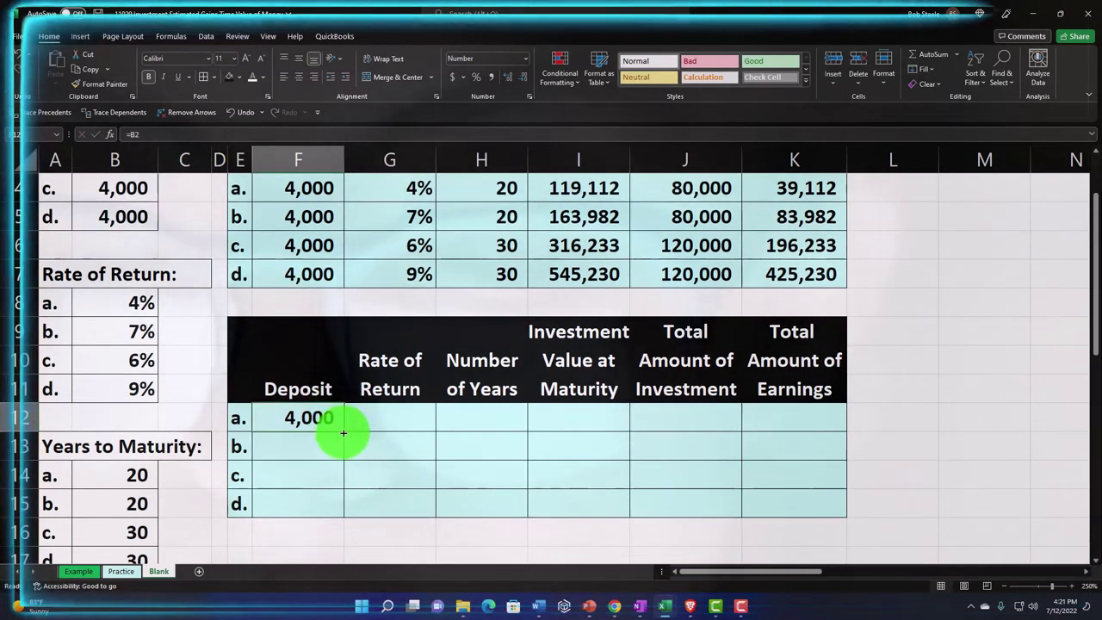
left_click_drag(343, 432, 346, 506)
- Link G12 to scenario a.'s rate of return with =B8 and fill the formula down to G15
left_click(405, 420)
type("=")
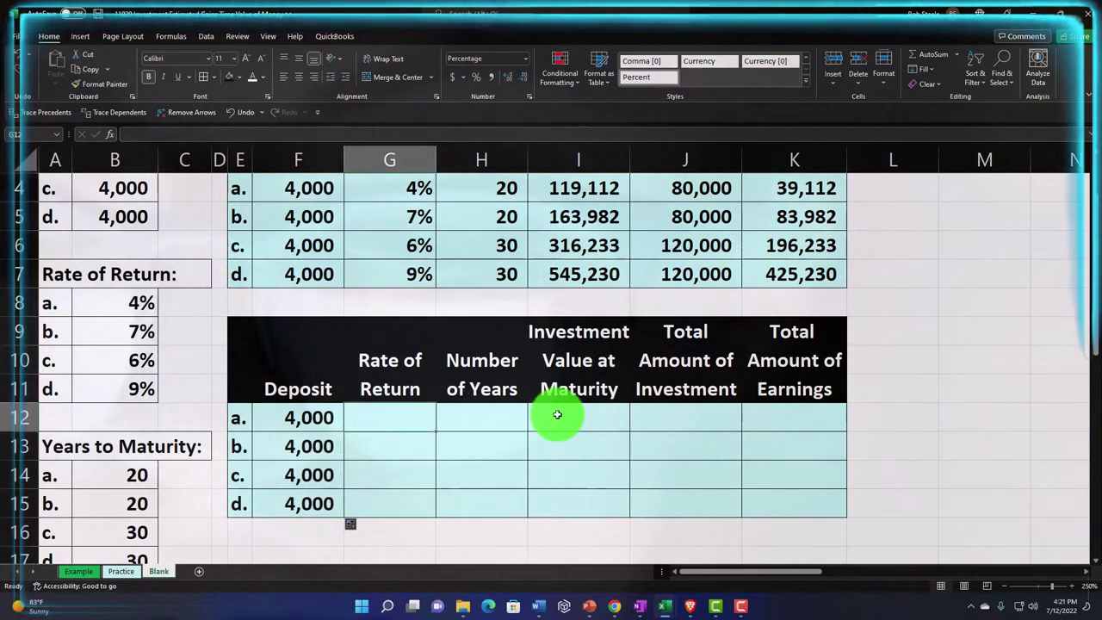
key("Left")
key("Left")
key("Left")
key("Up")
key("Up")
key("Up")
key("Up")
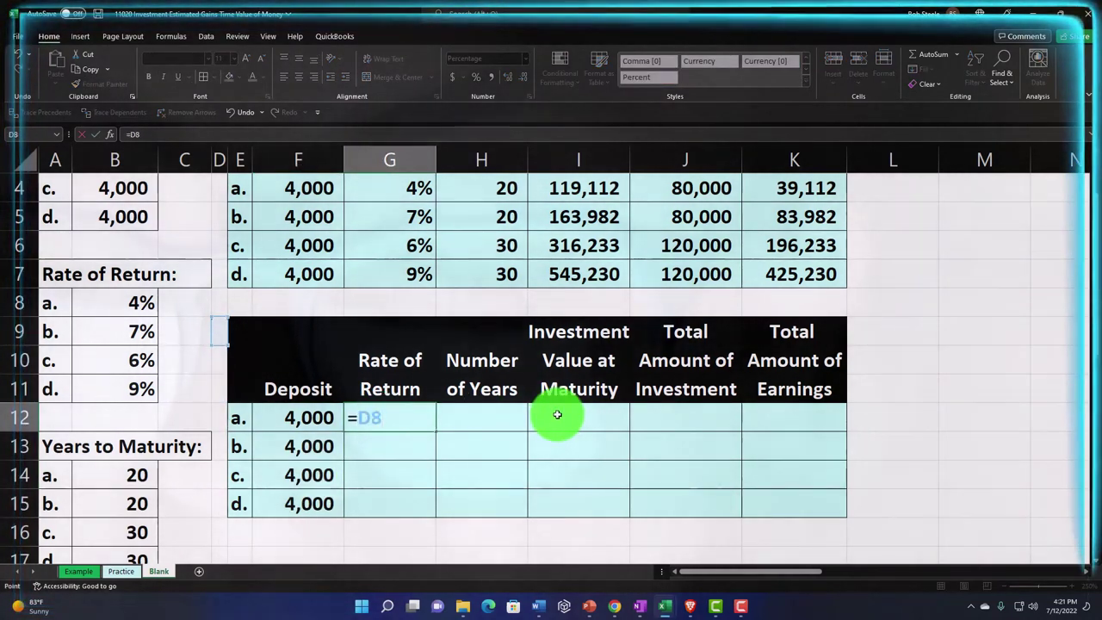
key("Left")
key("Left")
key("Return")
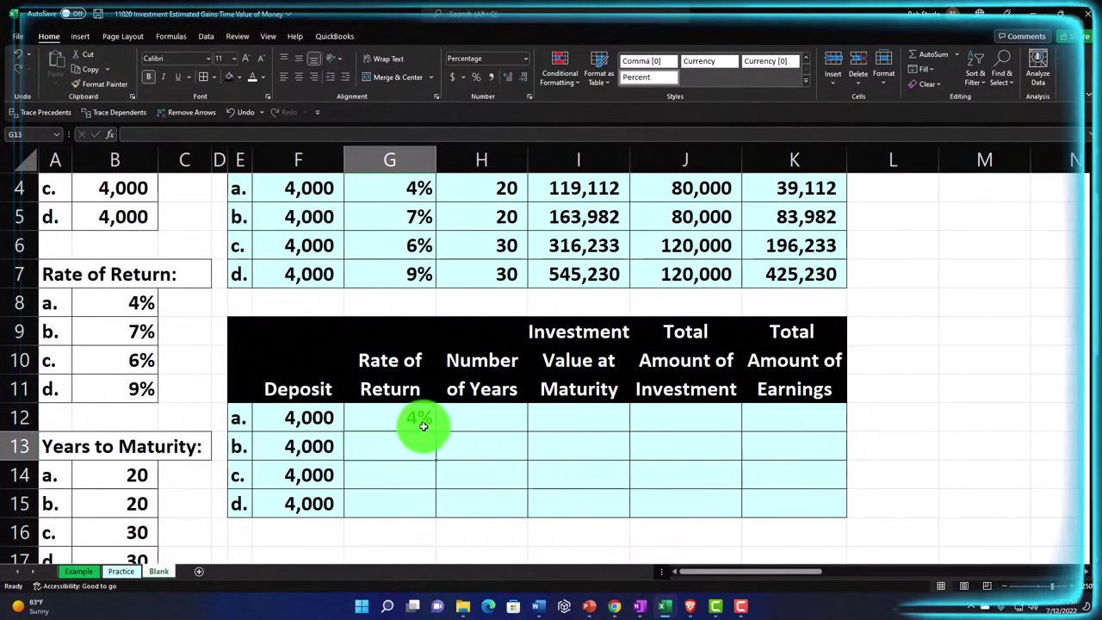
left_click_drag(437, 431, 433, 514)
- Link H12 to scenario a.'s years to maturity with =B14 and fill the formula down to H15
scroll(399, 504, "down", 1)
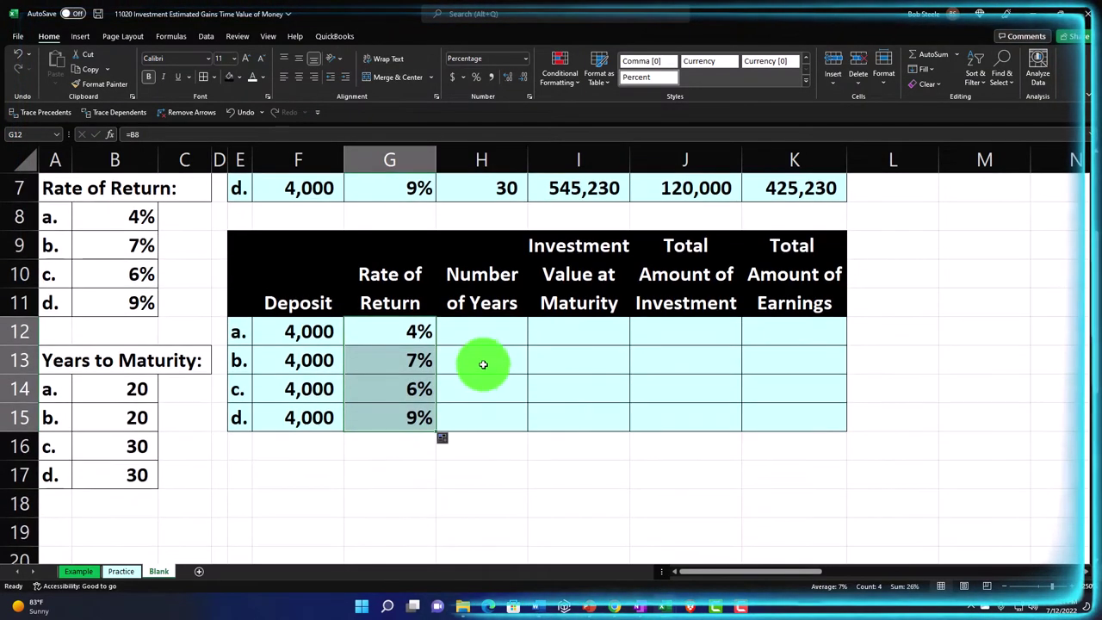
left_click(485, 332)
type("=")
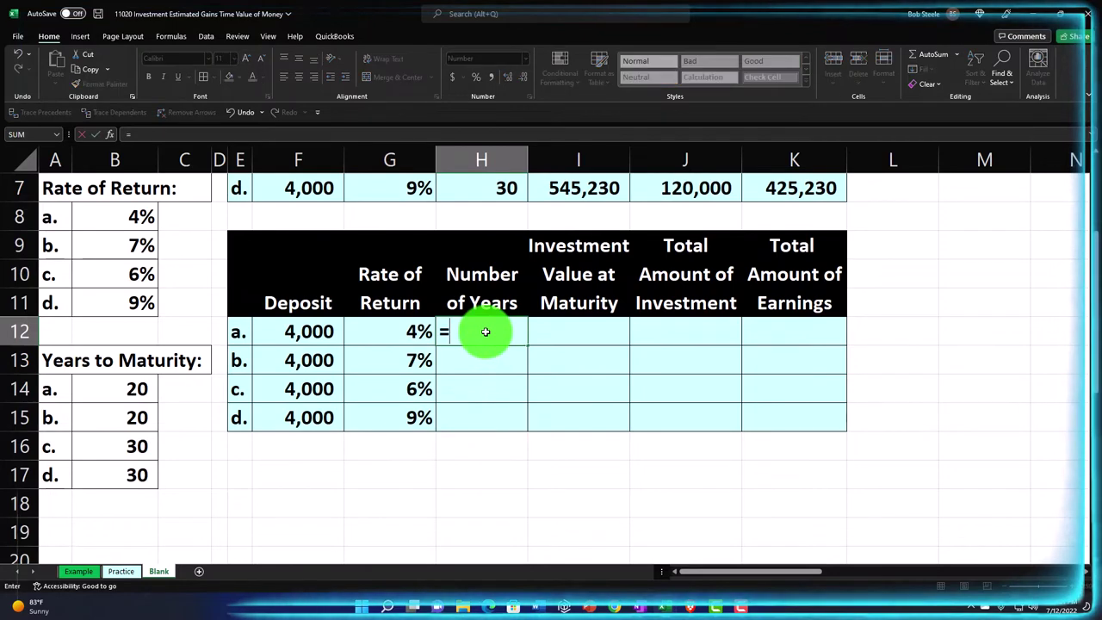
key("Left")
key("Left")
key("Left")
key("Left")
key("Left")
key("Left")
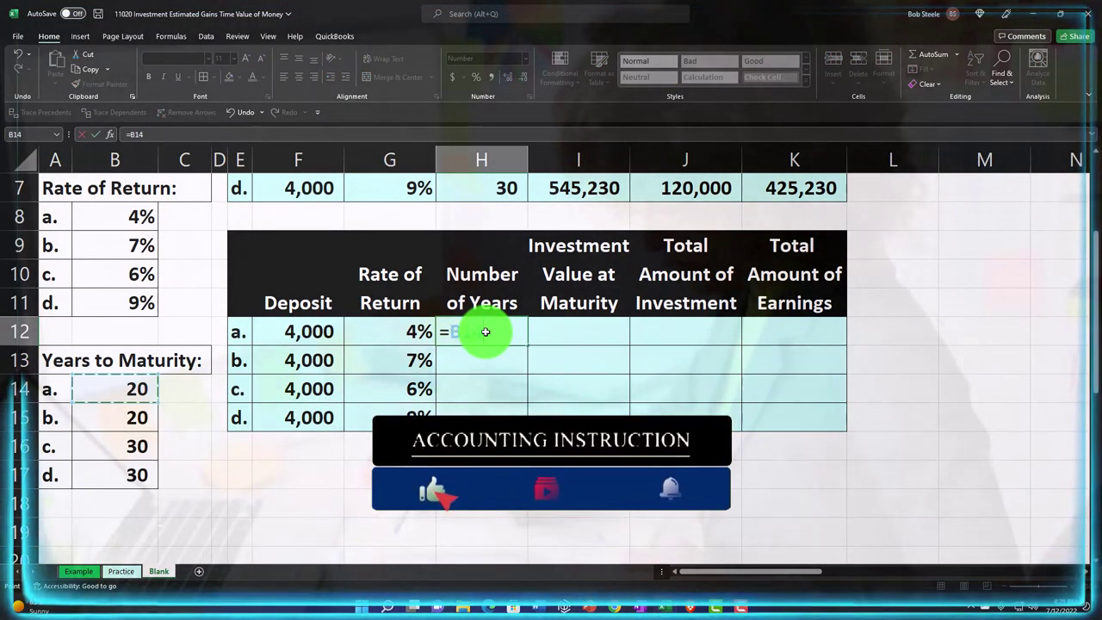
key("ctrl+Return")
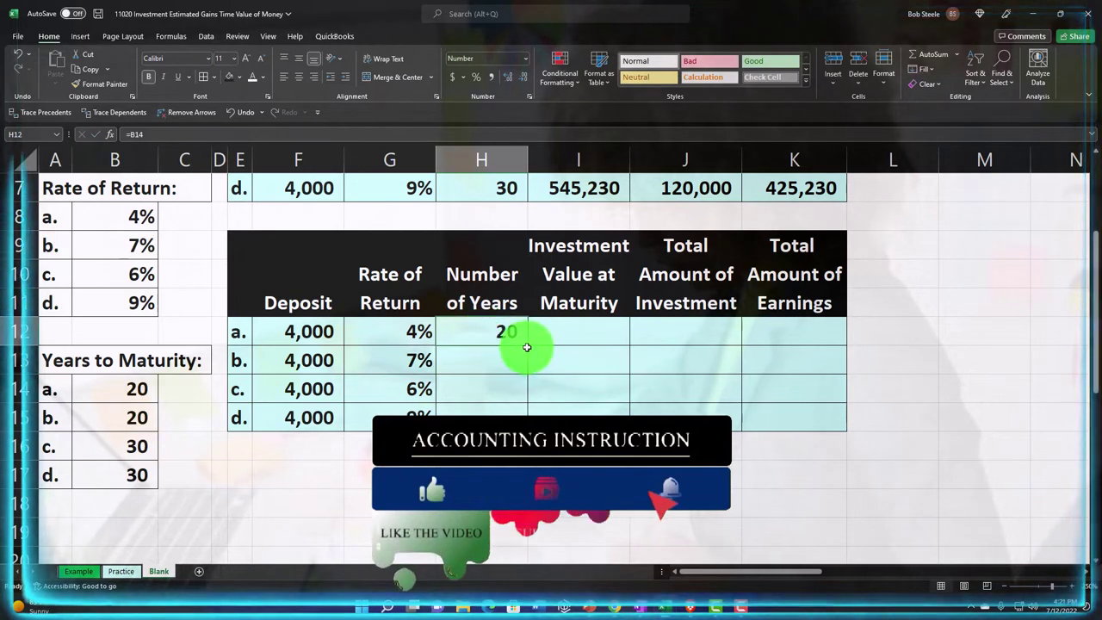
left_click_drag(527, 346, 522, 409)
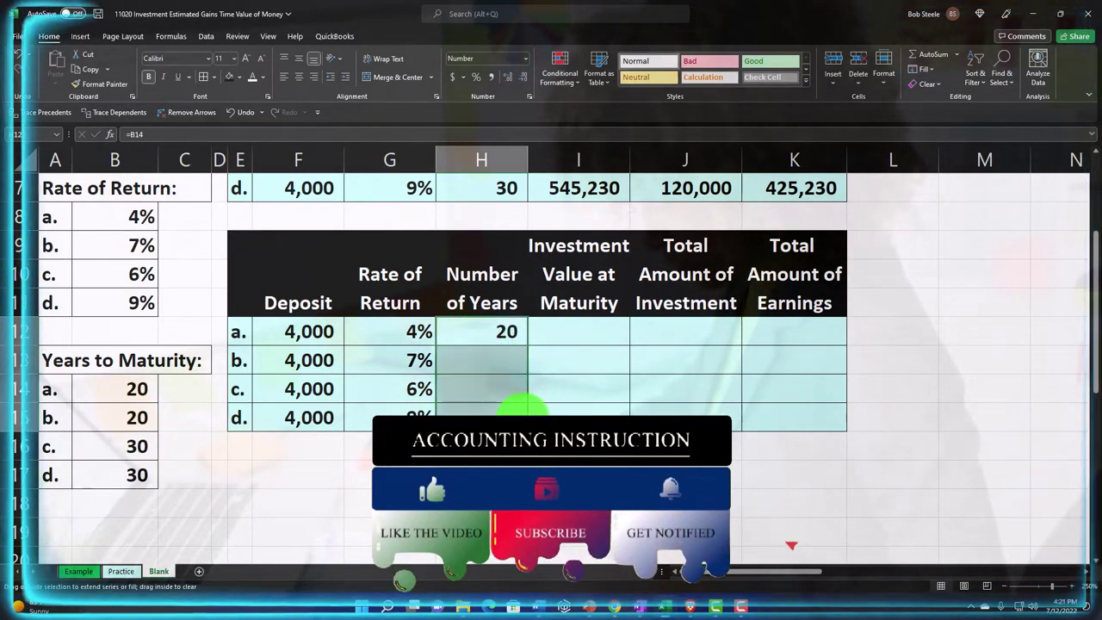
- Calculate scenario a.'s maturity value in I12 with -fv(G12,H12,,F12), treating the deposit as a present value
left_click(584, 331)
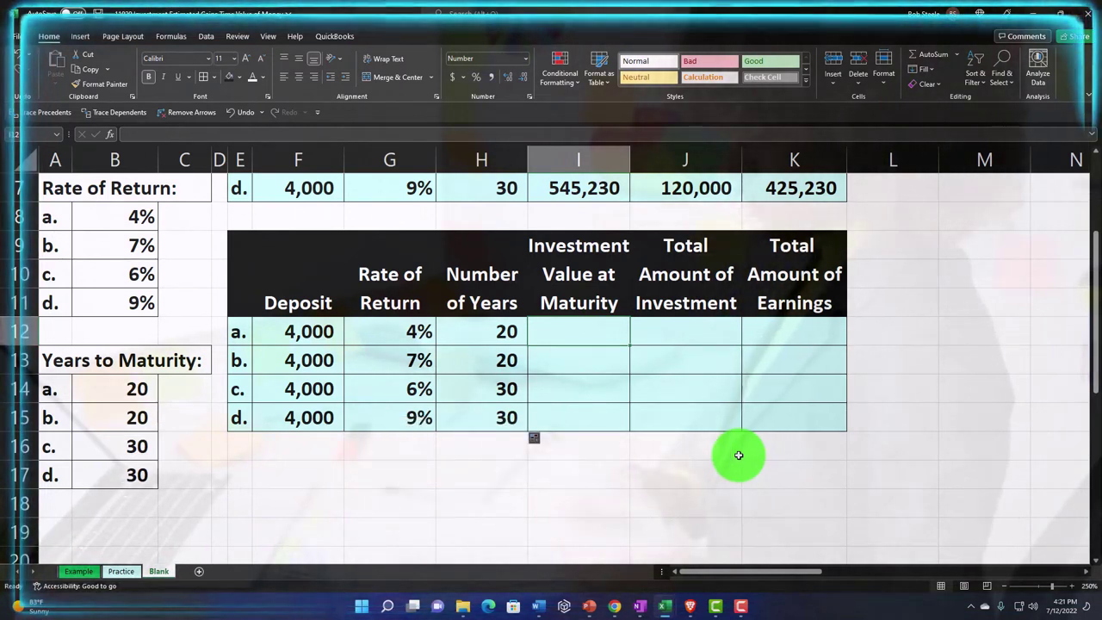
type("-")
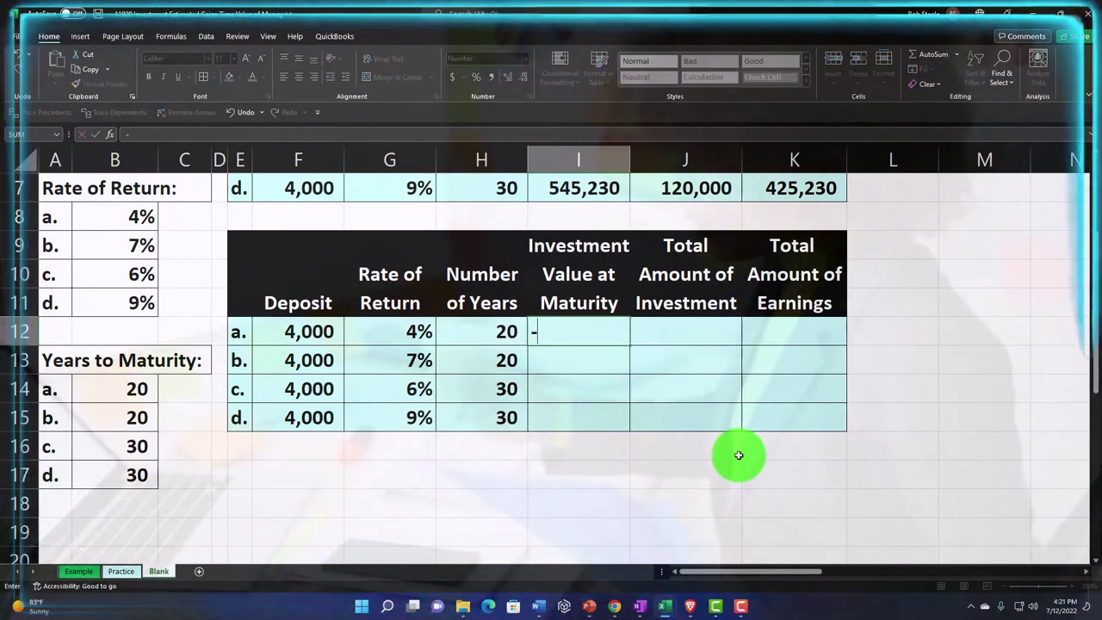
type("fv")
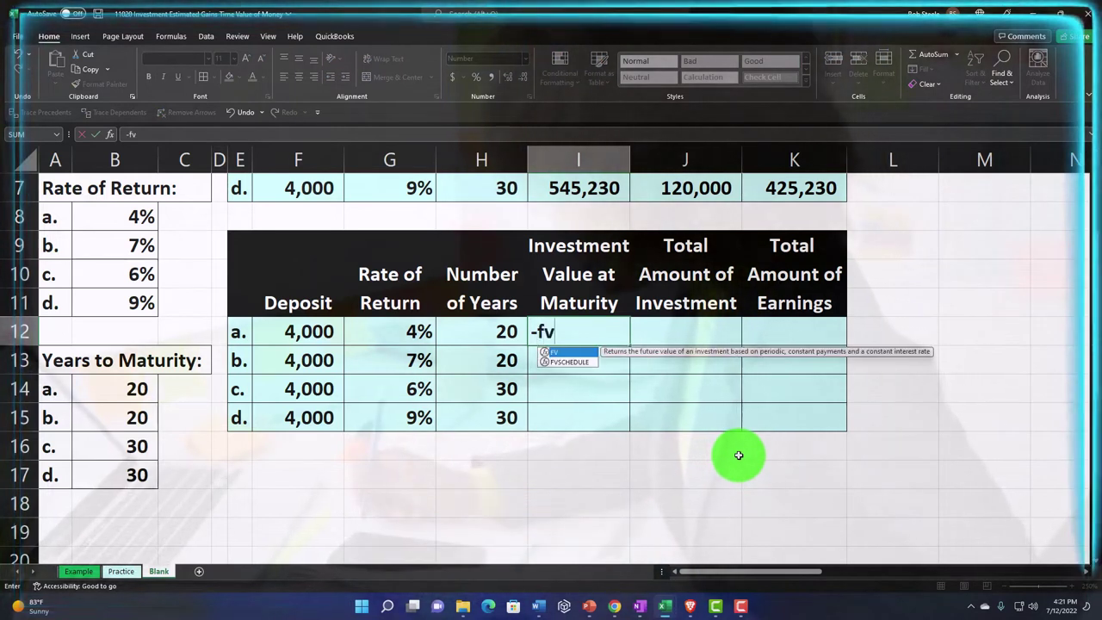
type("(G12")
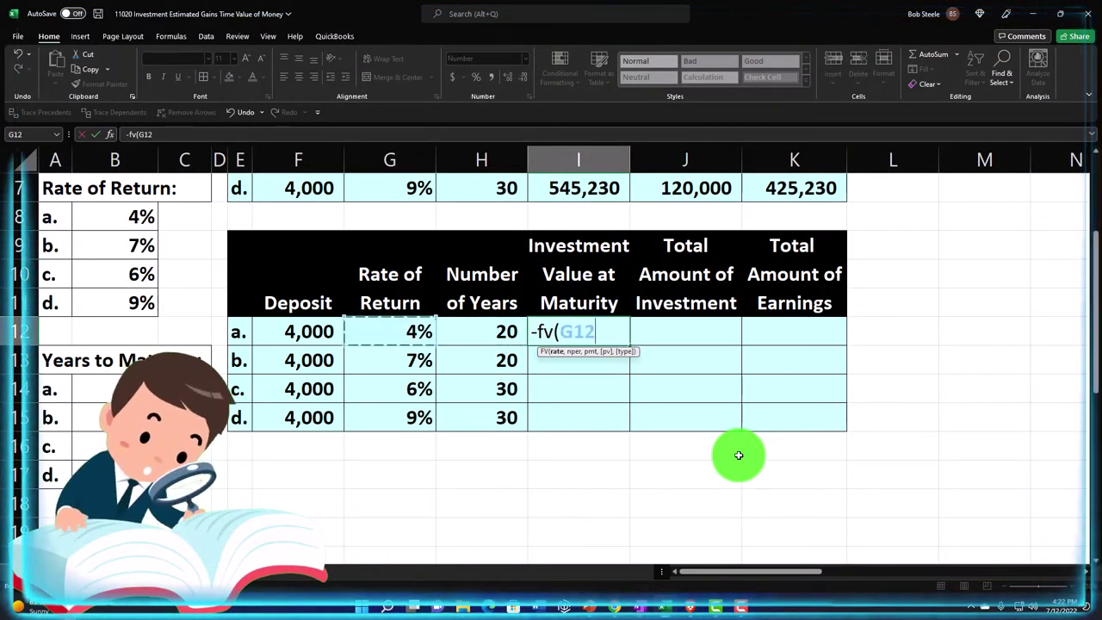
type(",")
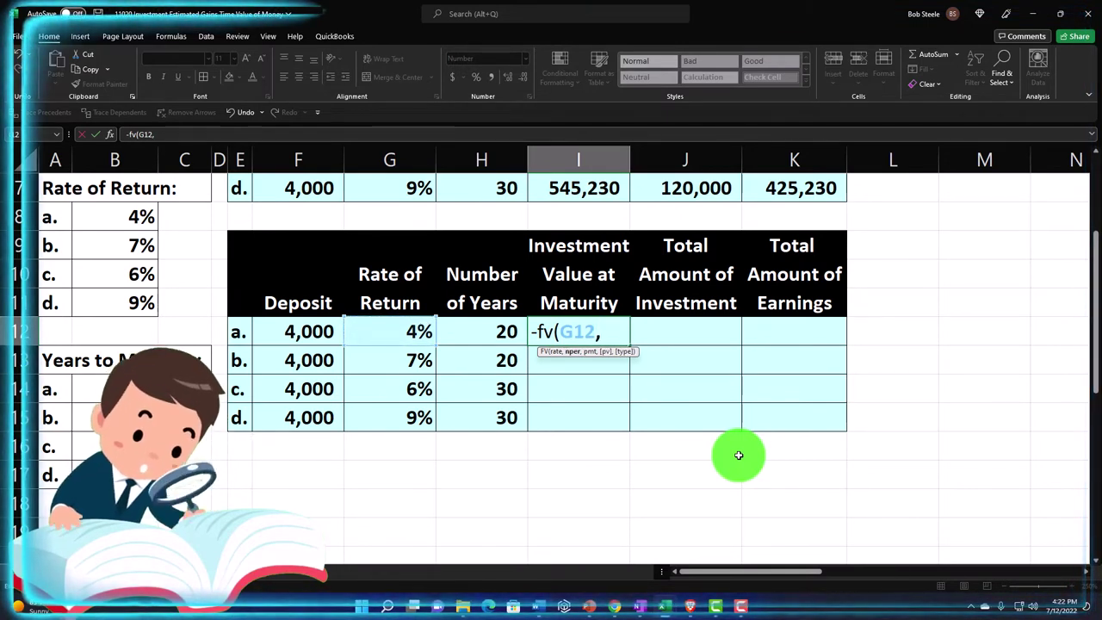
key("Left")
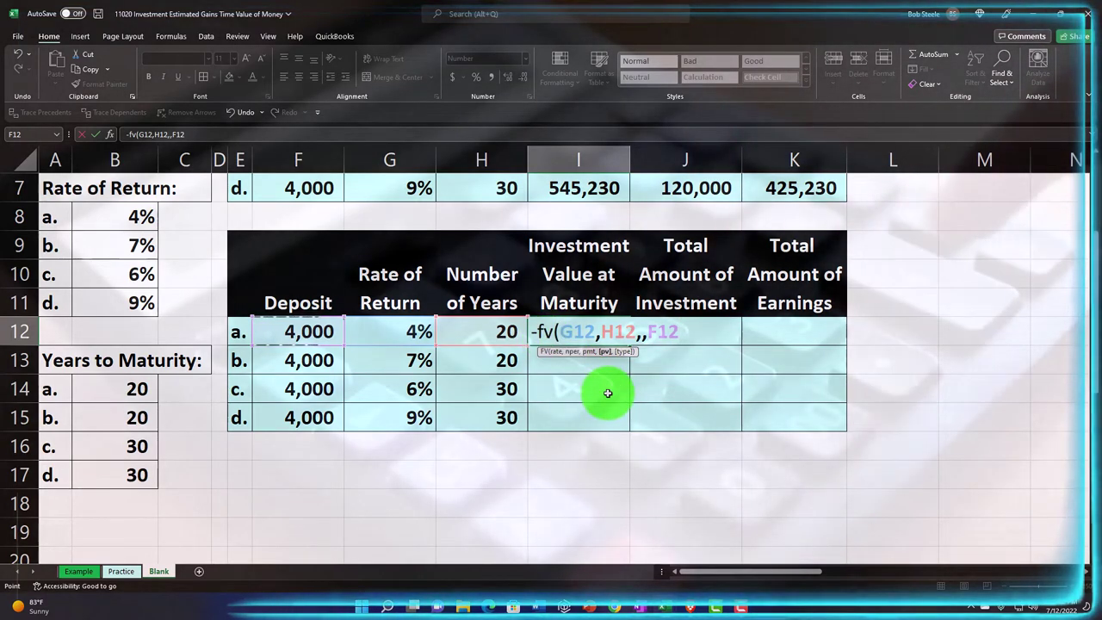
key("Return")
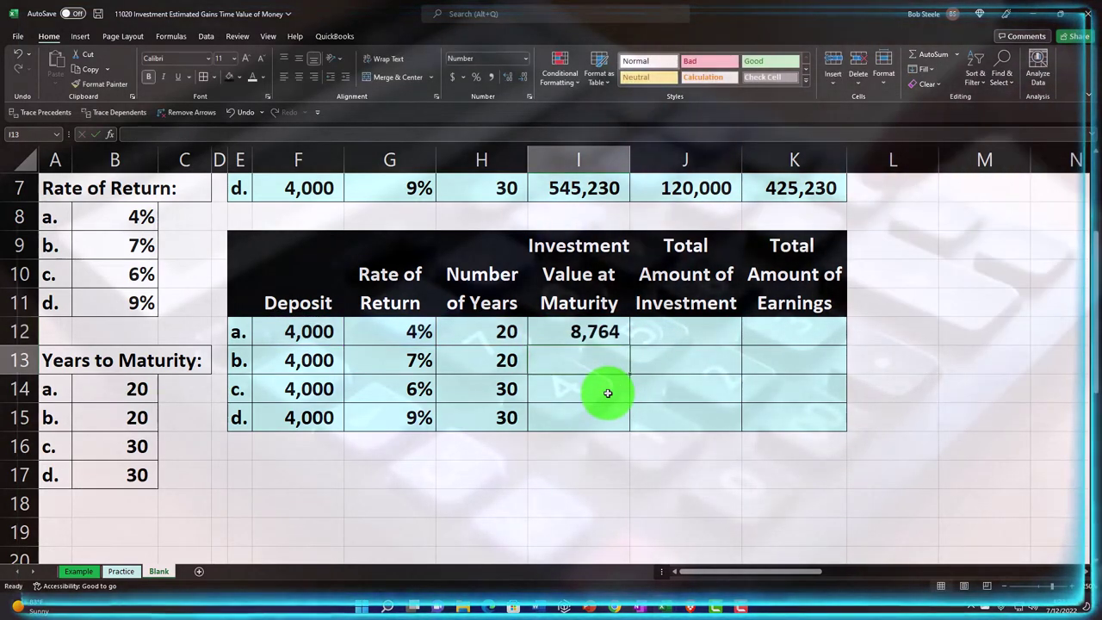
- Calculate scenario b.'s maturity value in I13 with -fv(G13,H13,,F13), leaving the payment argument empty
scroll(606, 392, "up", 2)
scroll(600, 292, "down", 1)
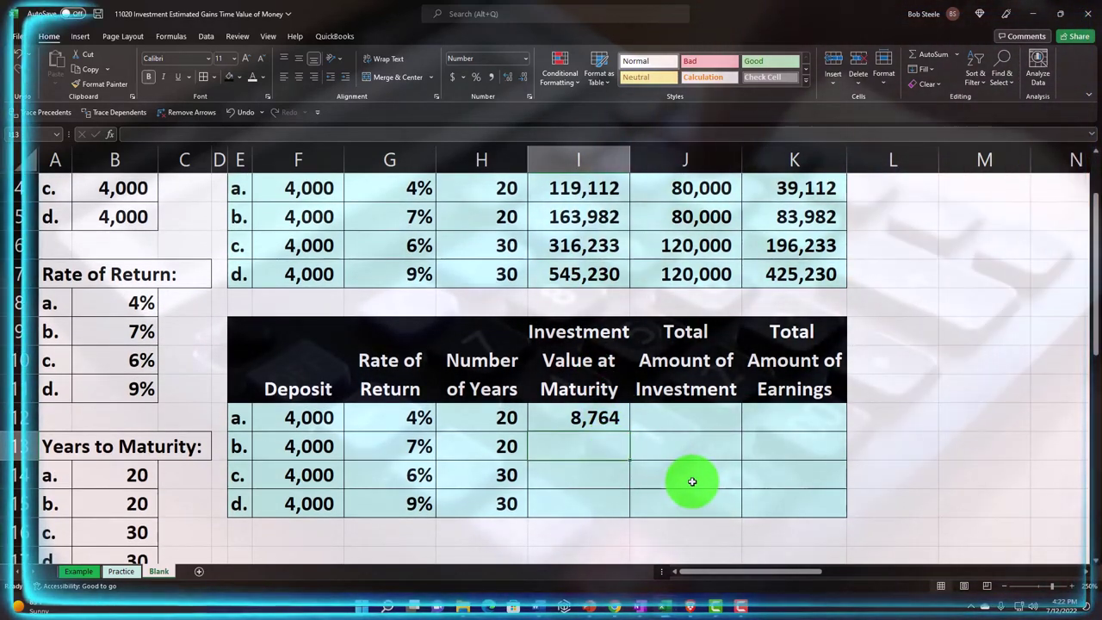
type("-")
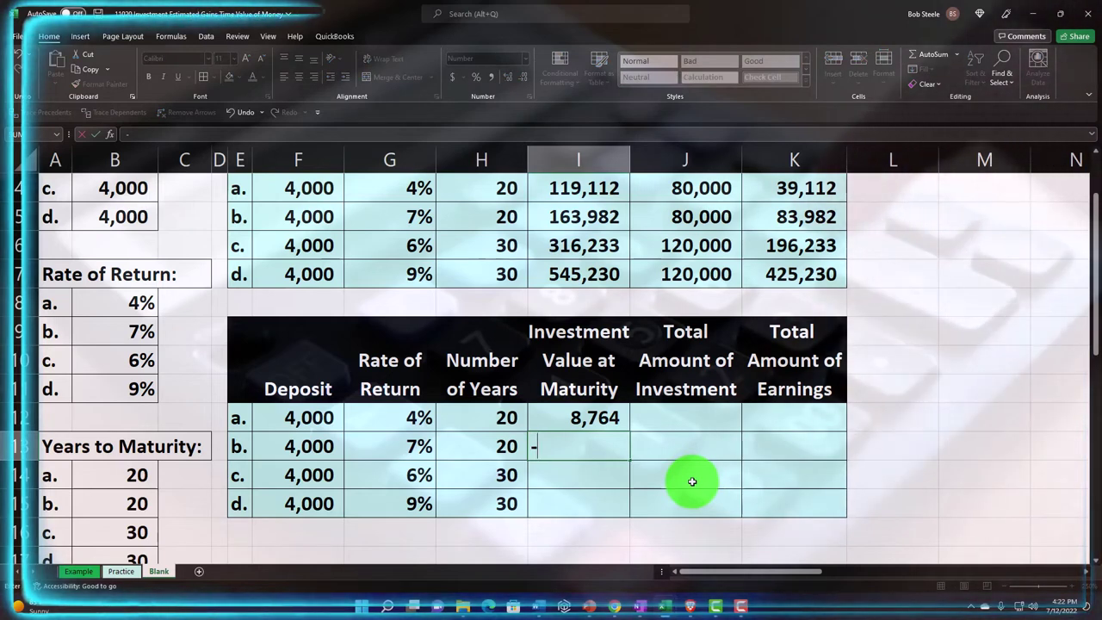
type("fv(")
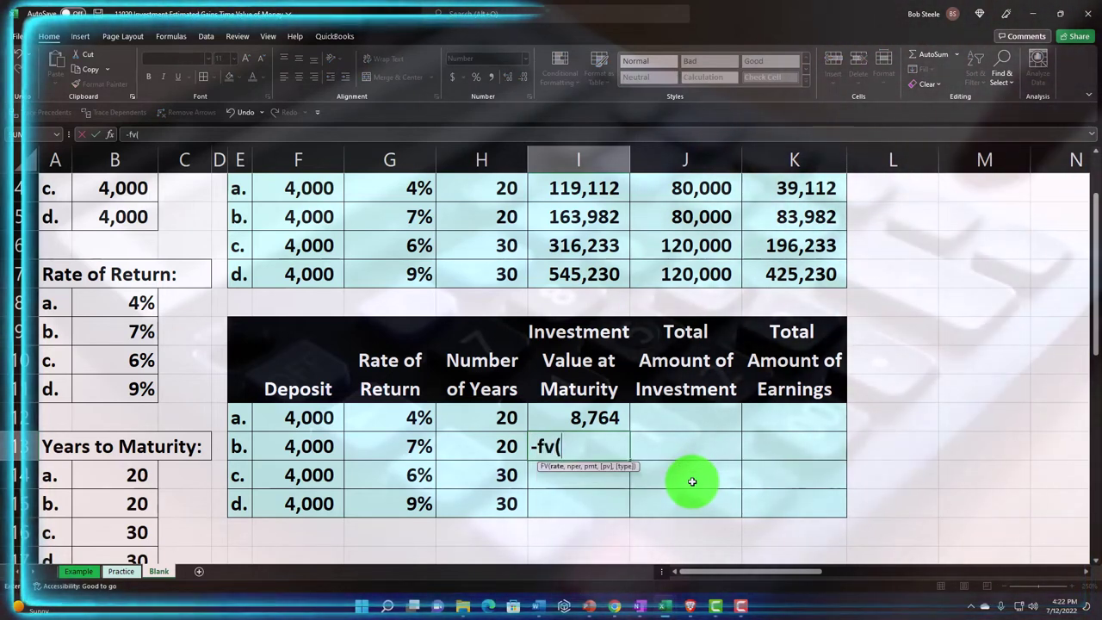
key("Left")
key("Left")
type(",")
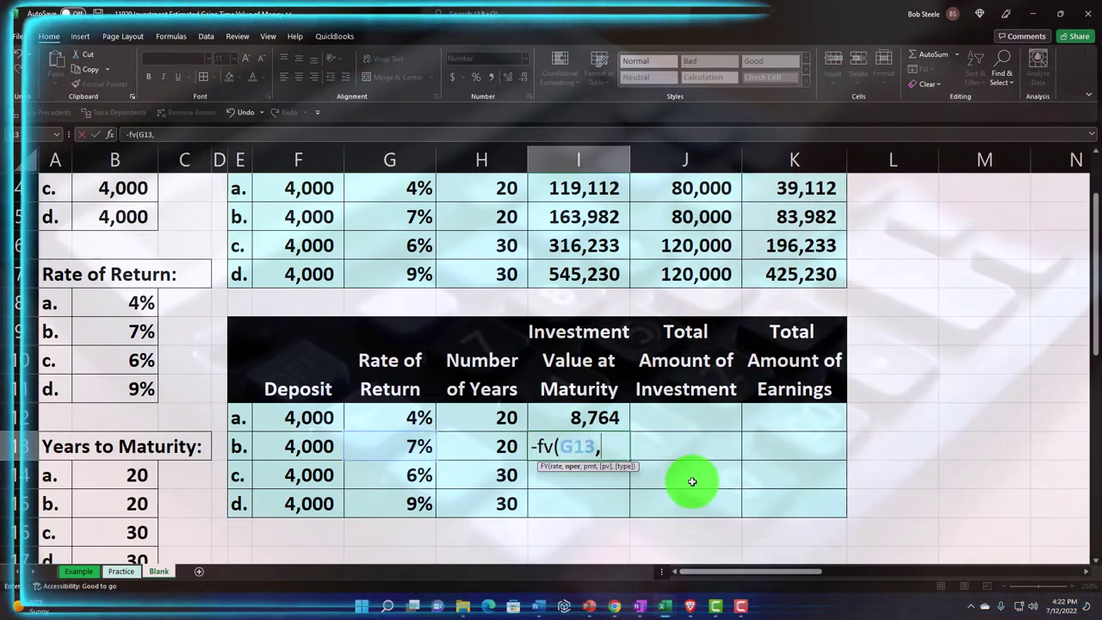
key("Left")
type(",")
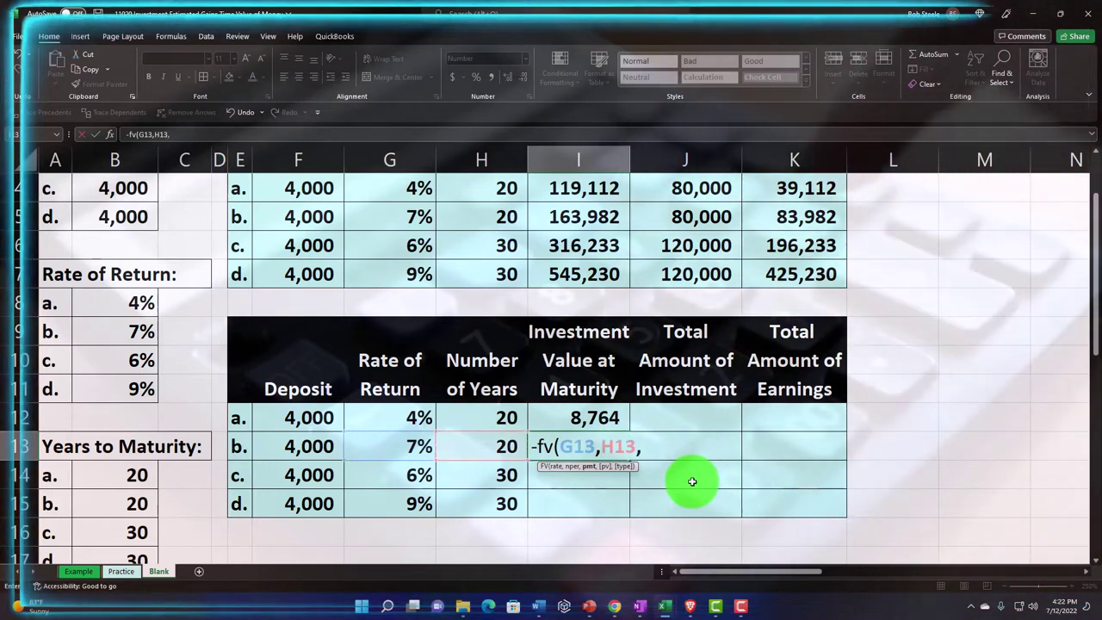
type(",")
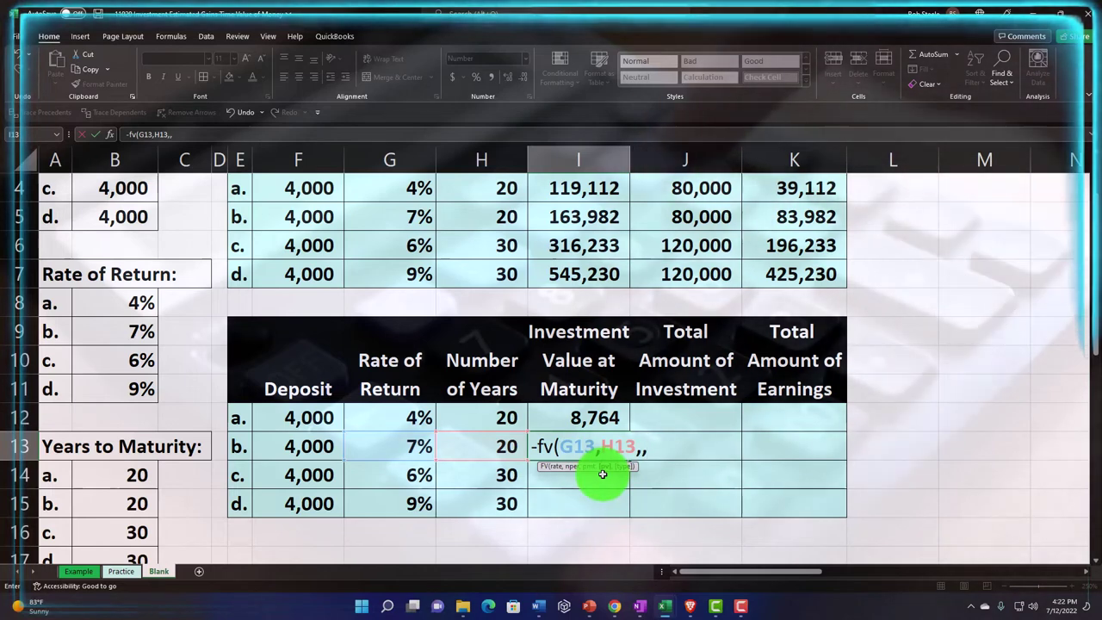
key("Left")
key("Left")
key("Left")
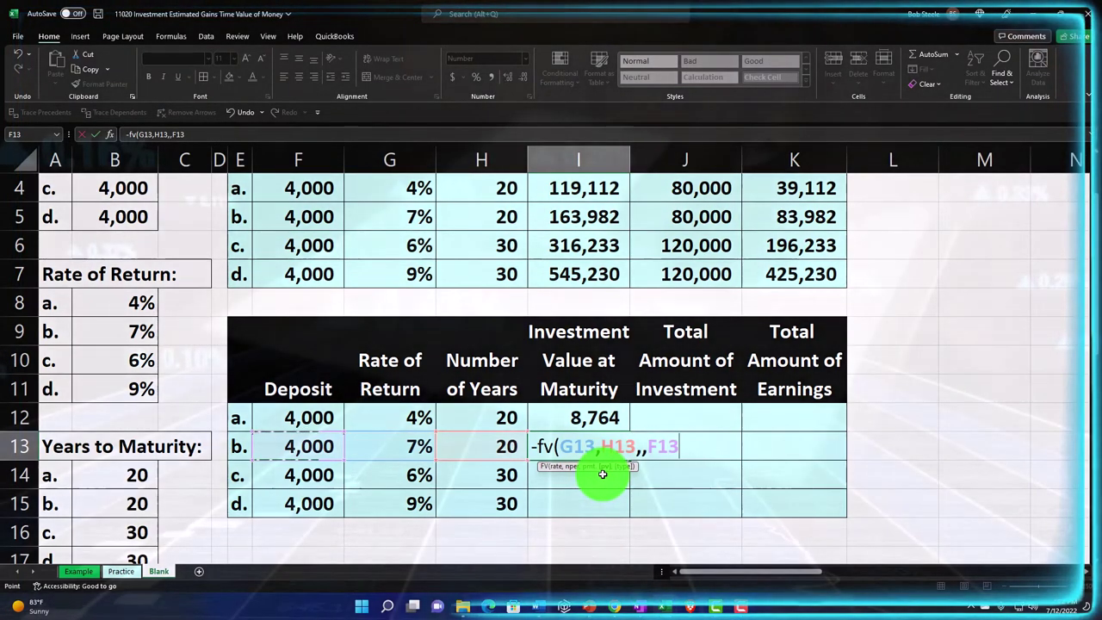
key("Return")
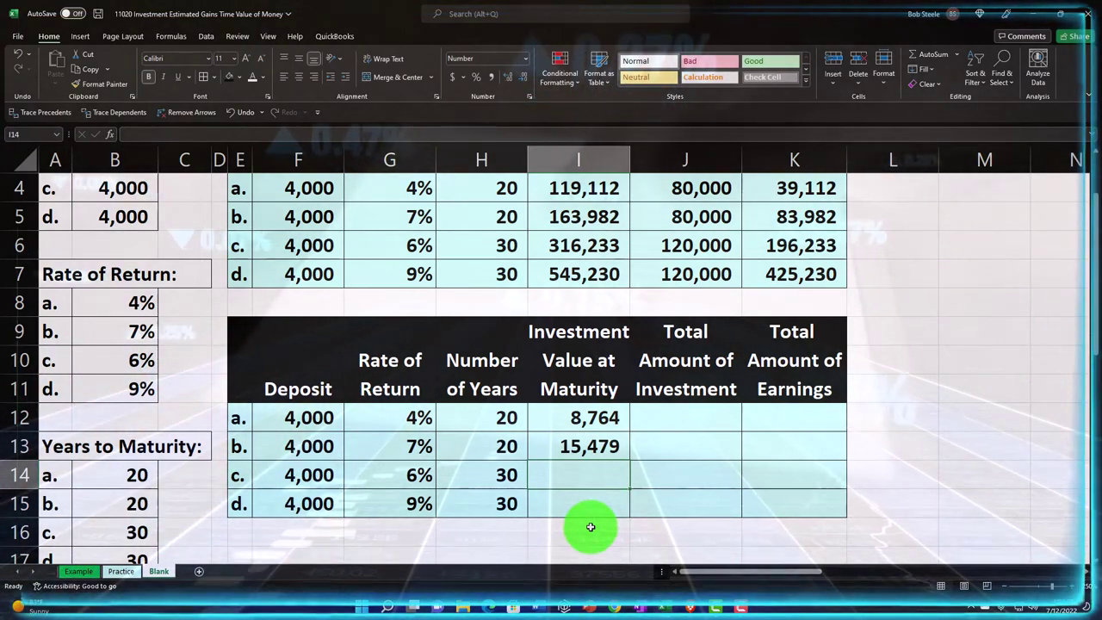
- Calculate scenario c.'s maturity value in I14 with -fv(G14,H14,,F14), leaving the payment argument empty
type("-fv(G14")
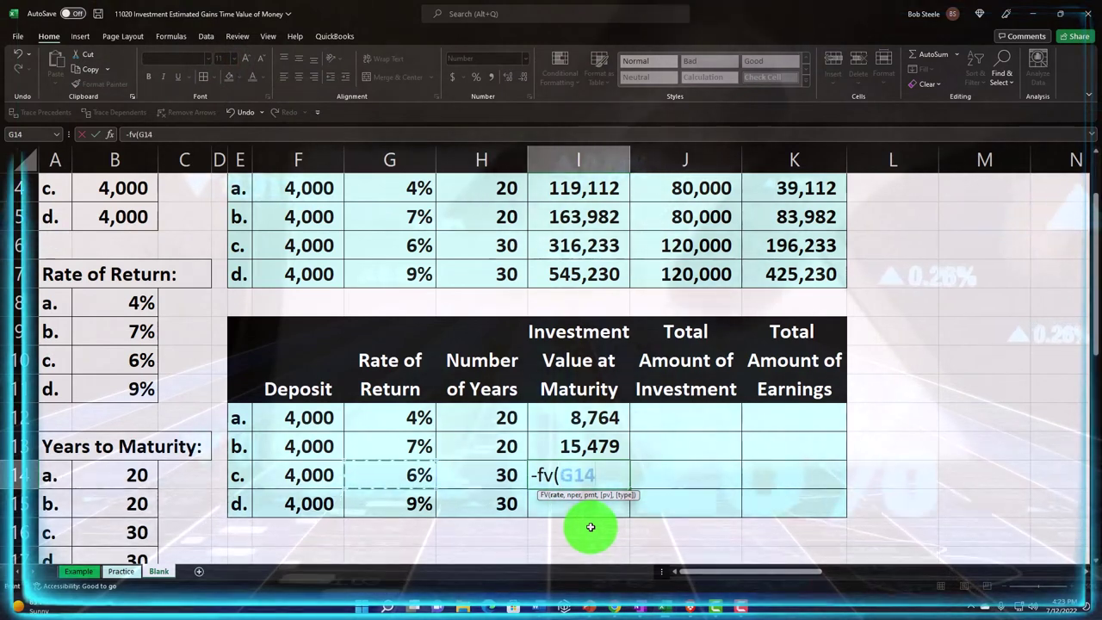
key("Left")
key("Left")
type(",")
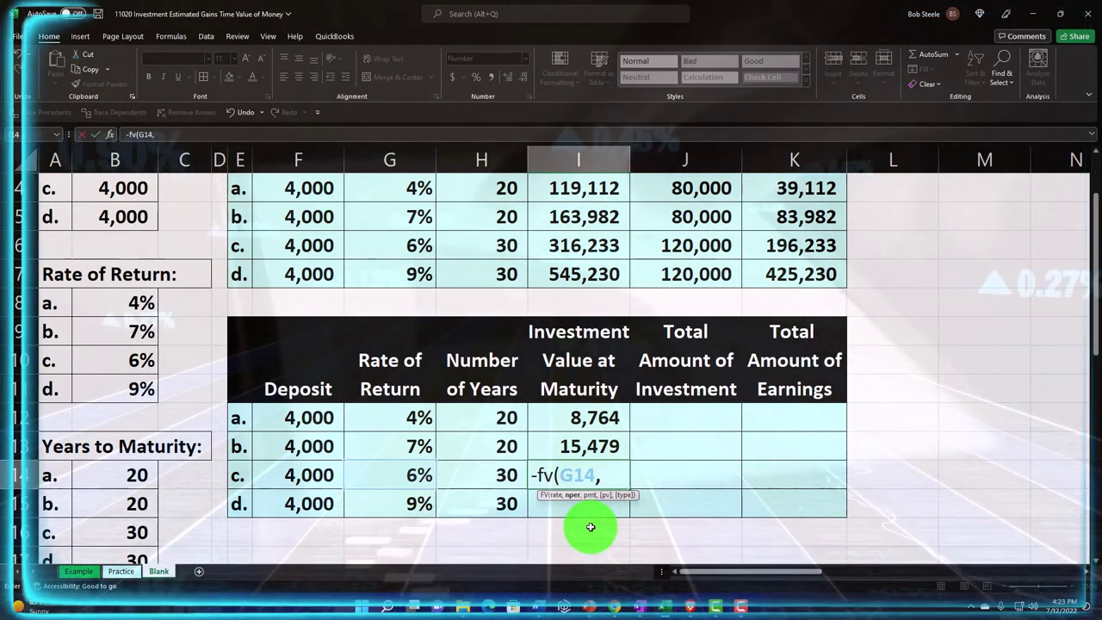
key("Left")
type(",,")
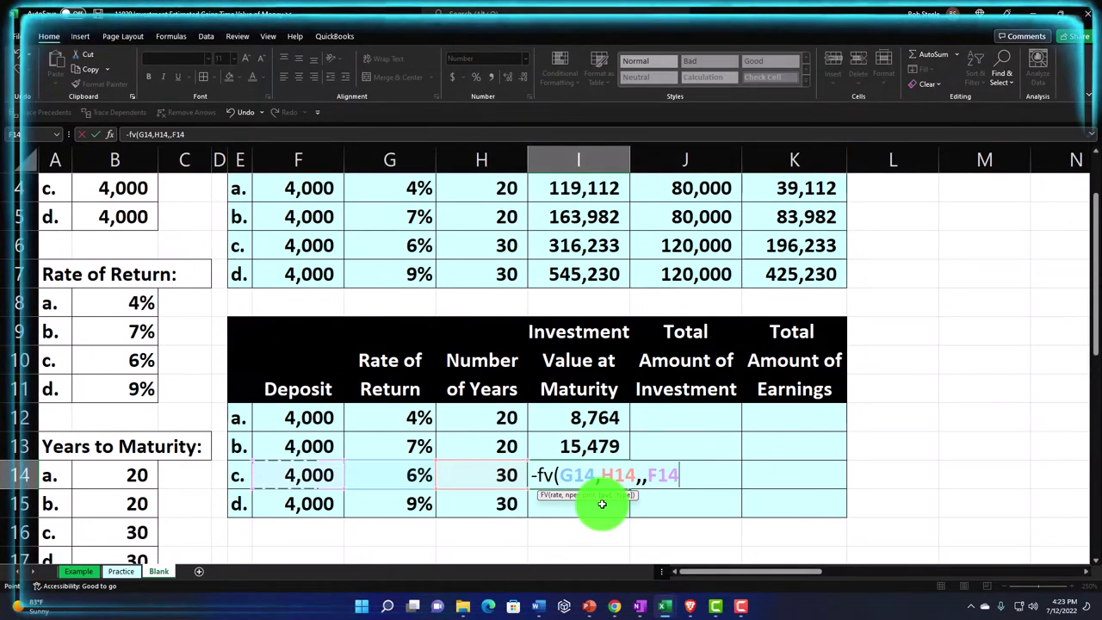
key("Return")
scroll(602, 504, "down", 1)
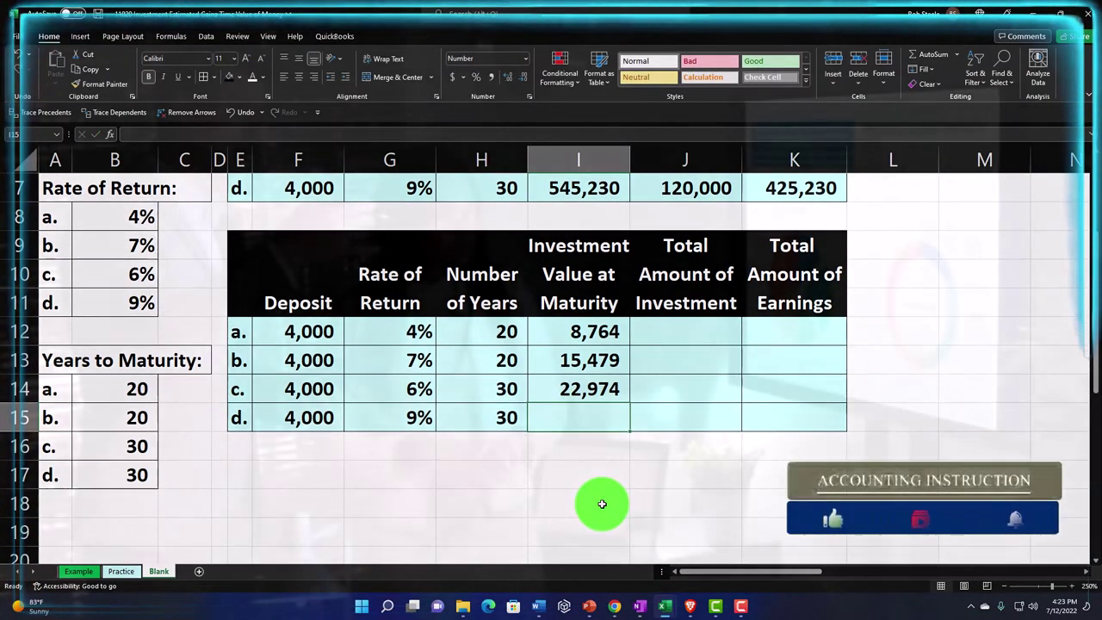
- Try to calculate scenario d.'s maturity value in I15 with -pv(G15,H15,,F15)
type("-p")
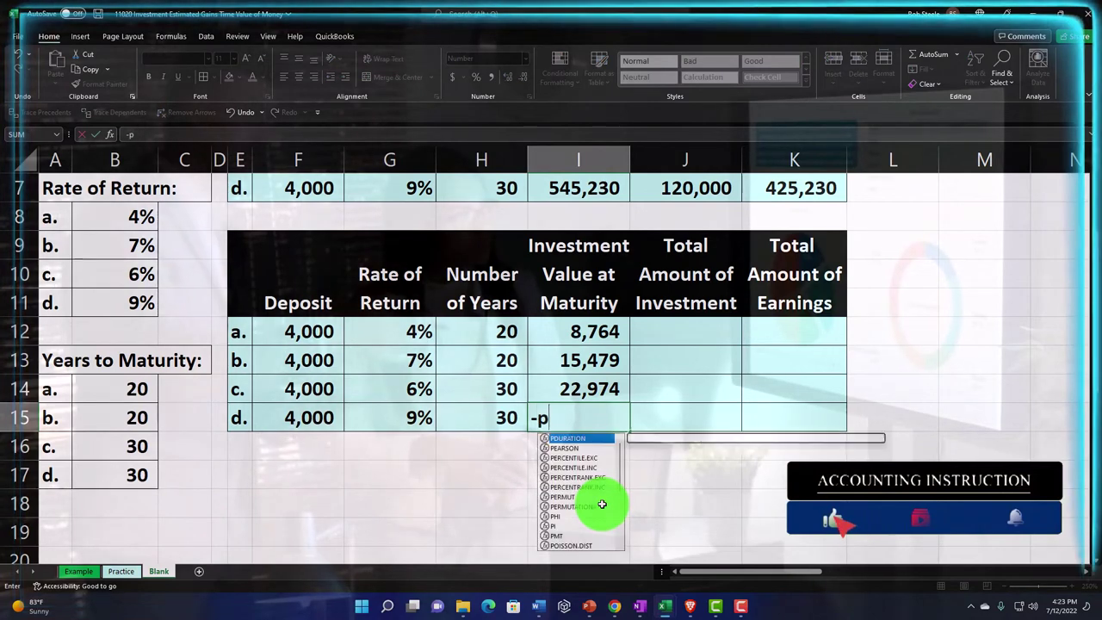
type("v(")
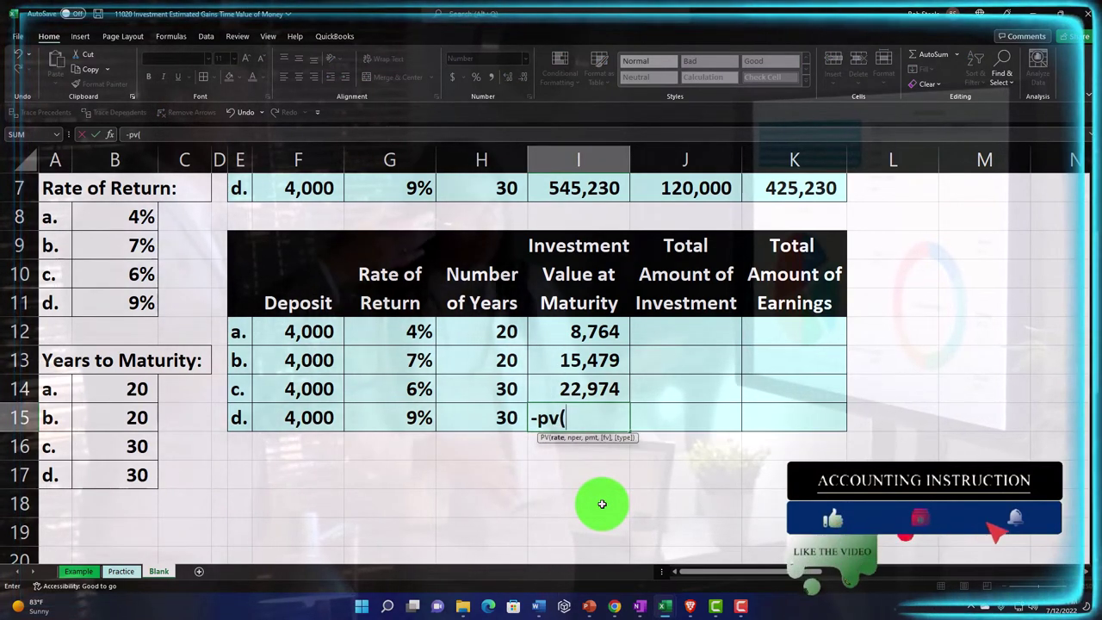
key("Left")
key("Left")
type(",")
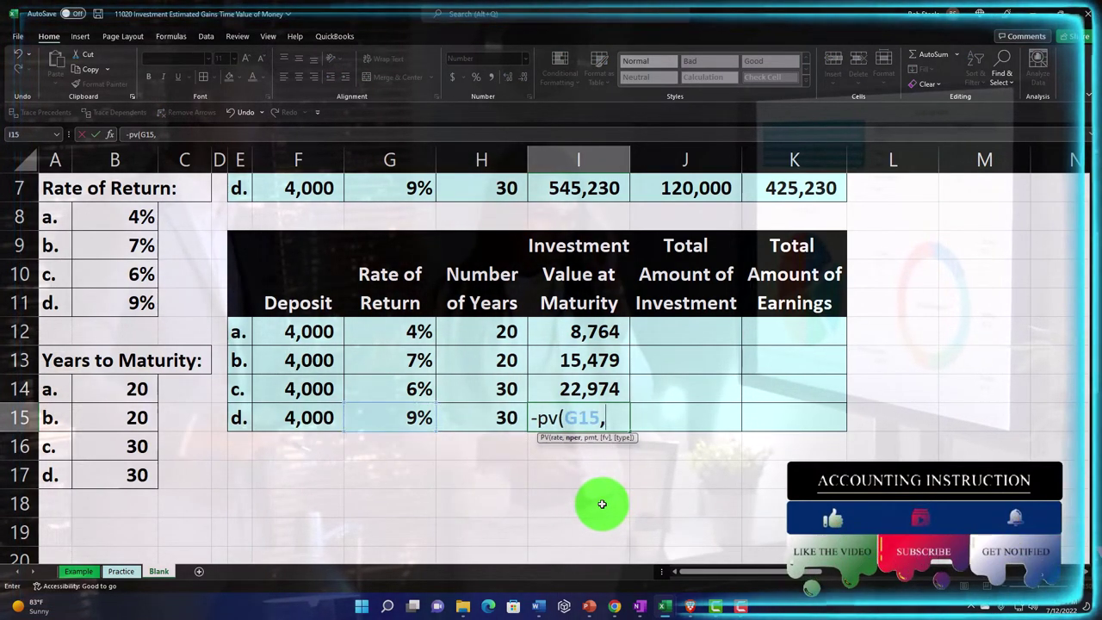
type("H15,,")
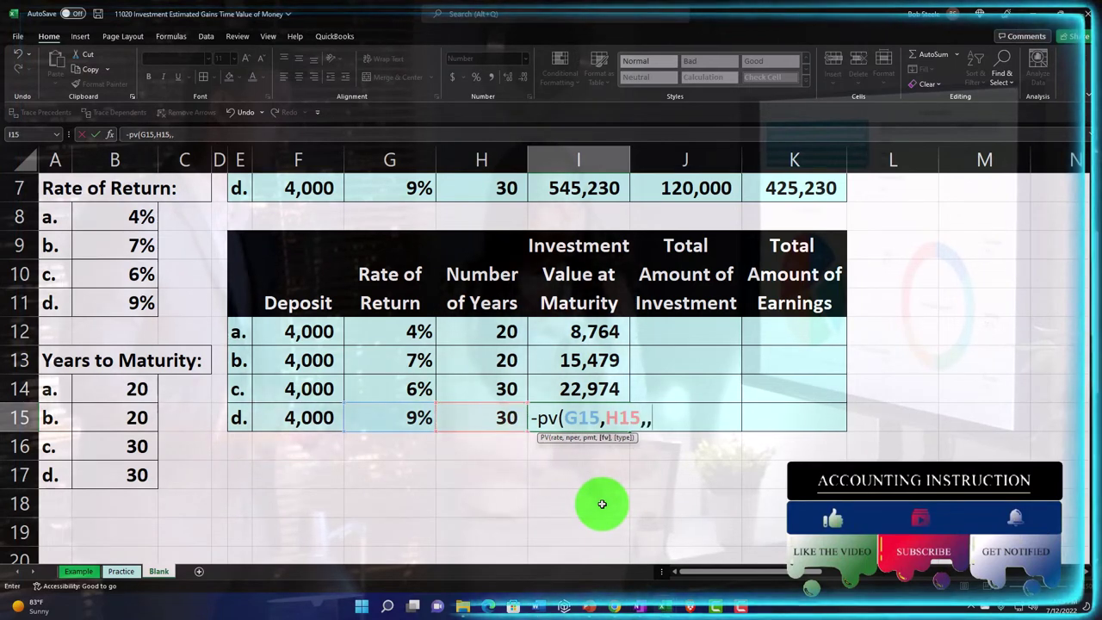
key("Left")
key("Left")
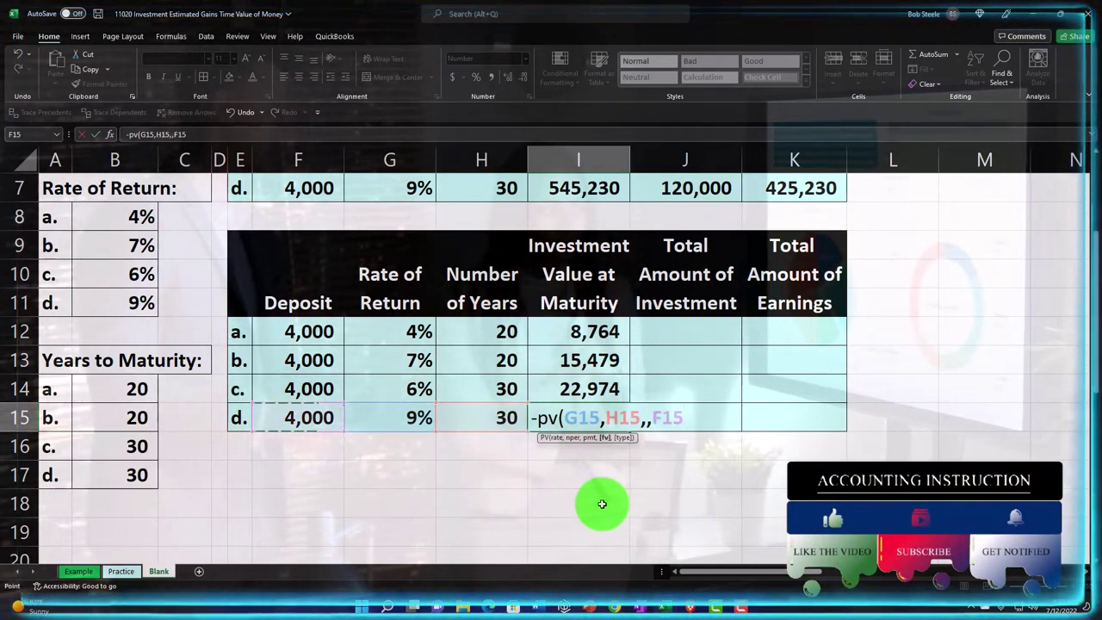
key("Return")
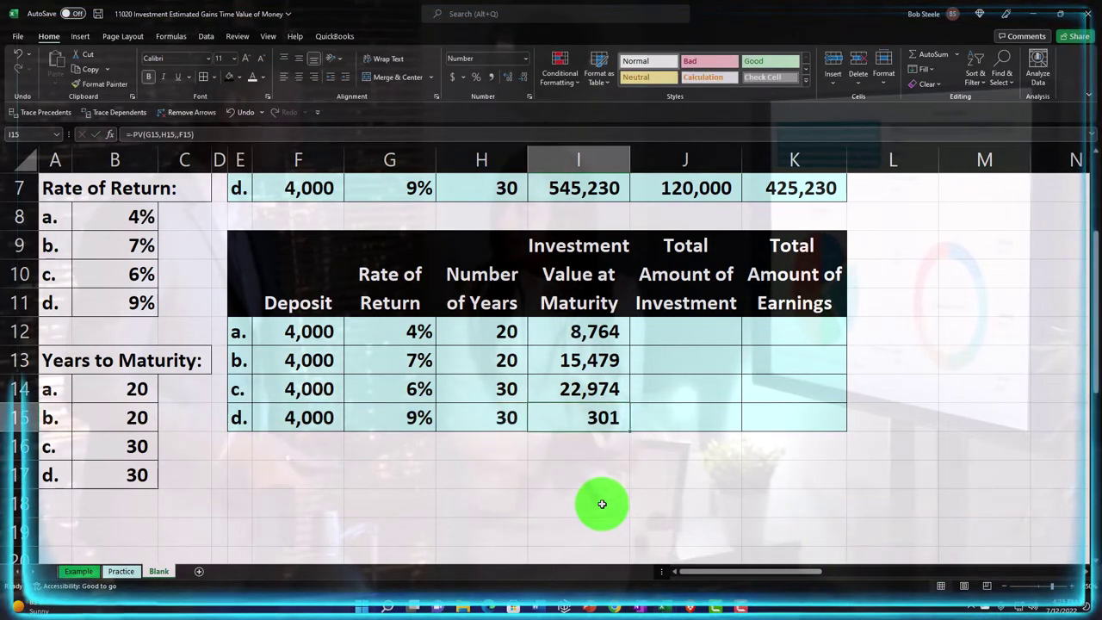
- Calculate scenario d.'s maturity value in I15 with -fv(G15,H15,,F15), treating the deposit as a present value
key("Up")
type("-f")
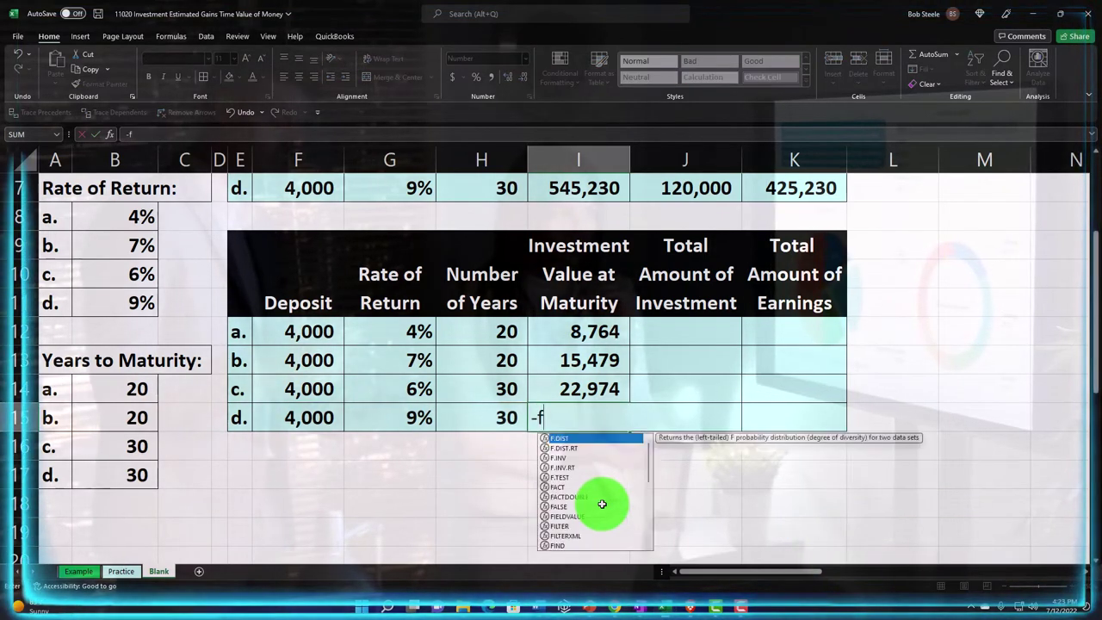
type("v(")
key("Left")
key("Left")
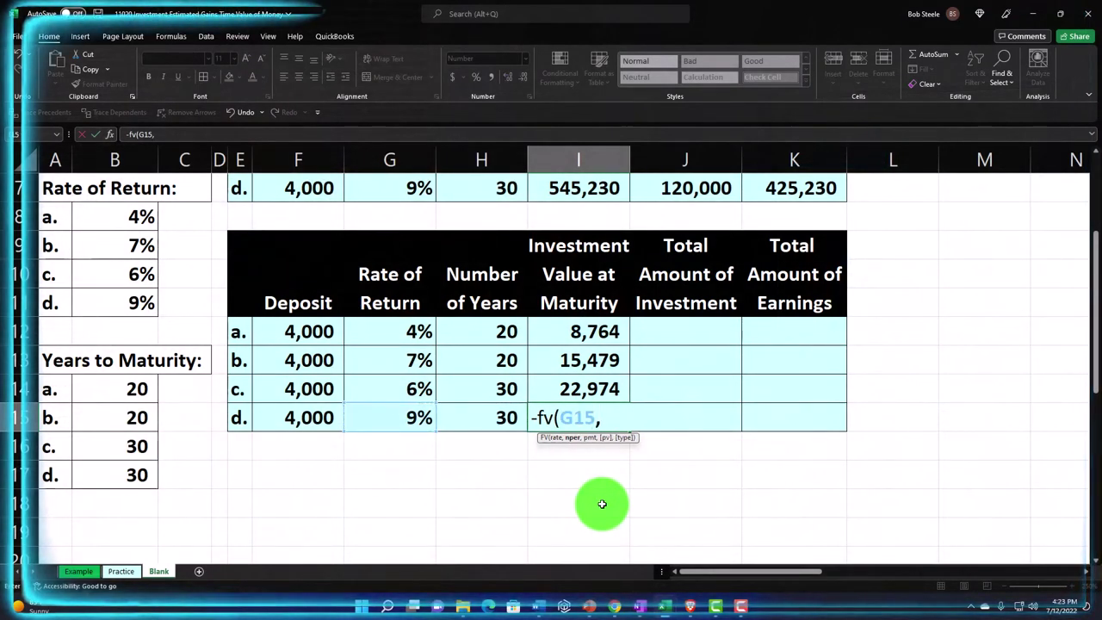
type(",H15k")
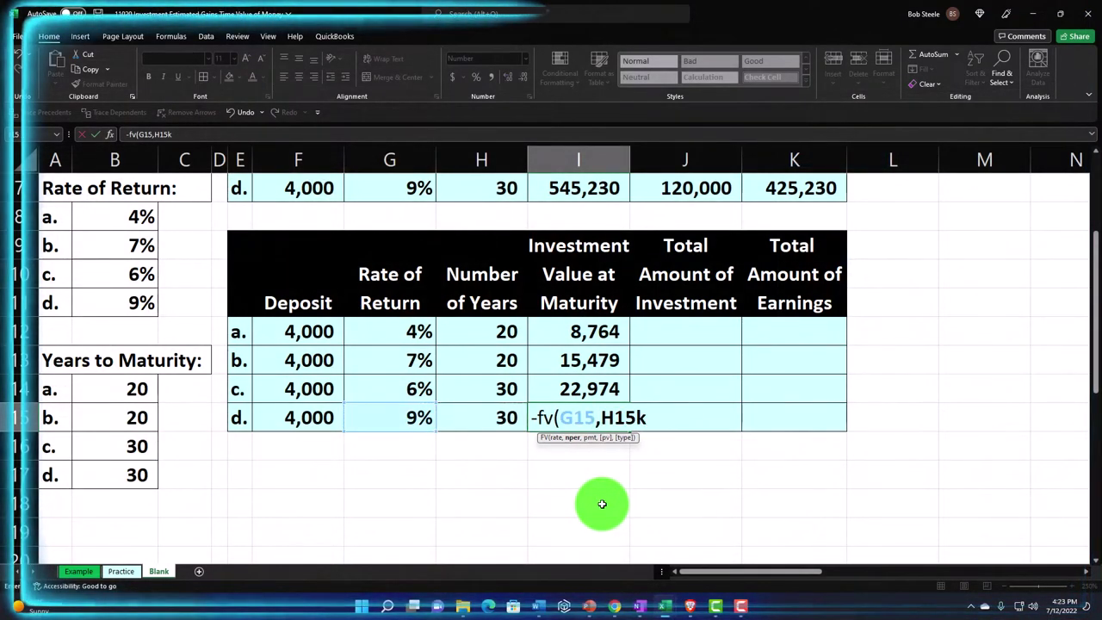
key("BackSpace")
type(",,F15")
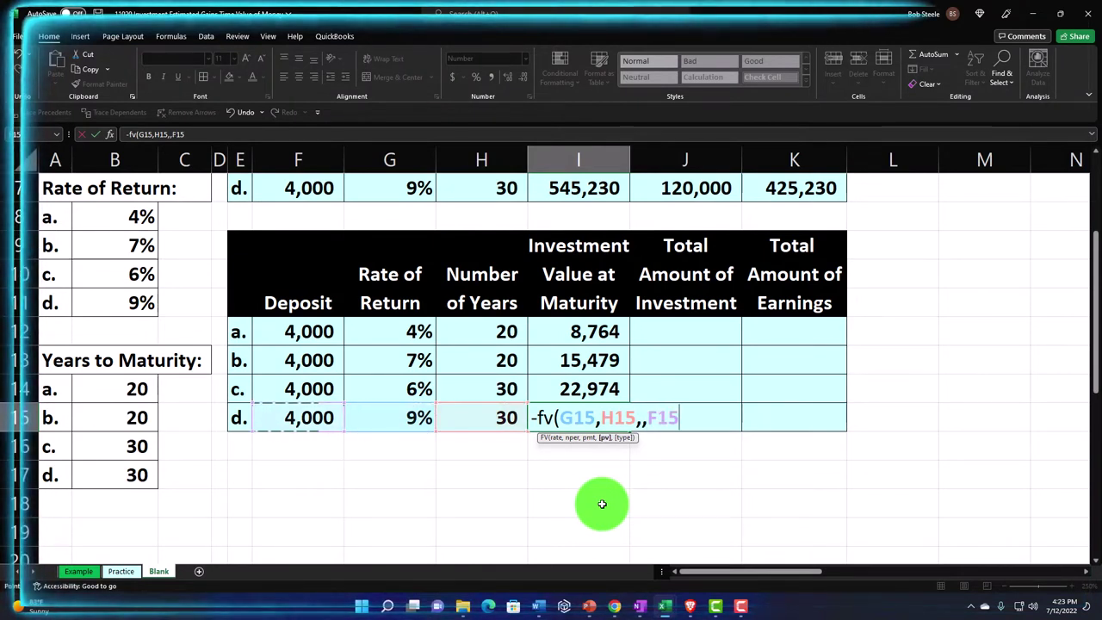
key("Return")
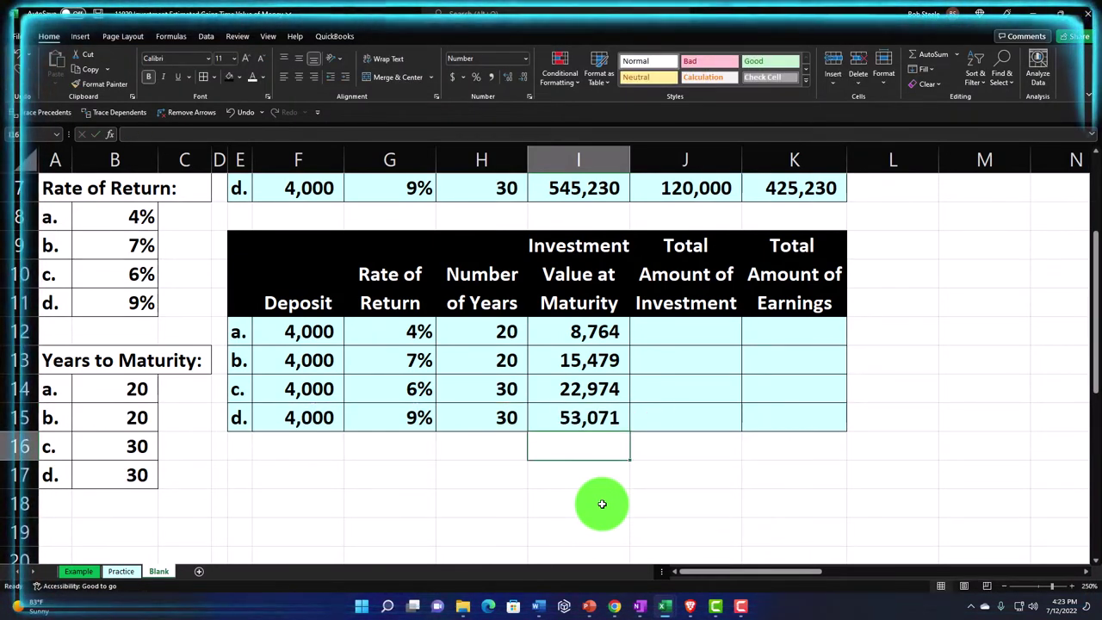
- Clear the maturity values in I13:I15 and fill scenario a.'s formula from I12 down to I15
left_click_drag(582, 361, 589, 416)
key("Delete")
left_click(591, 332)
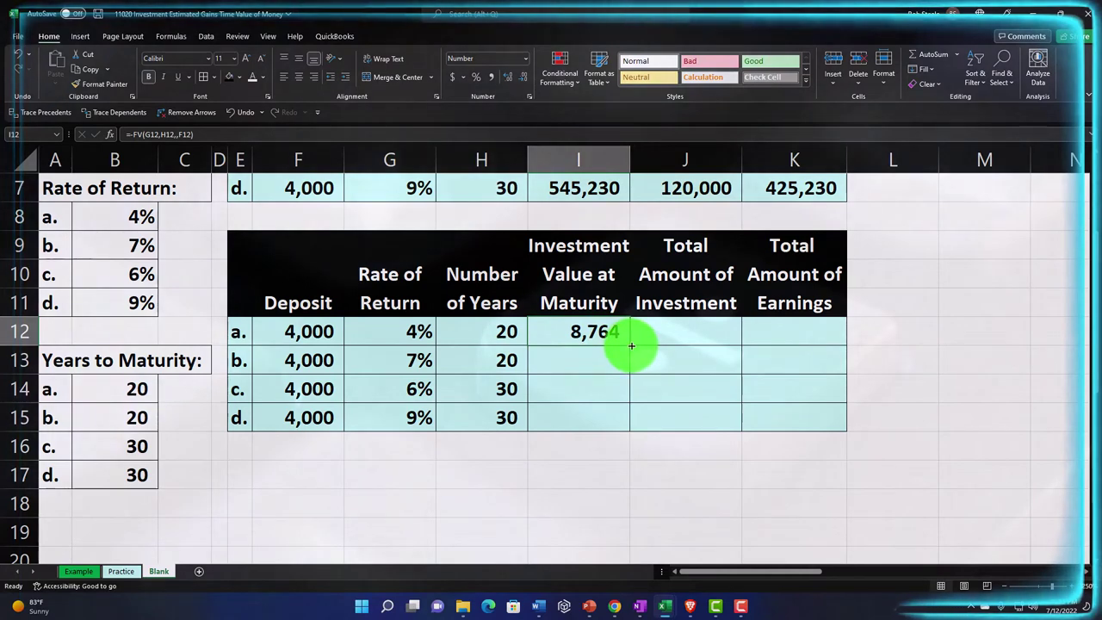
left_click_drag(631, 345, 633, 429)
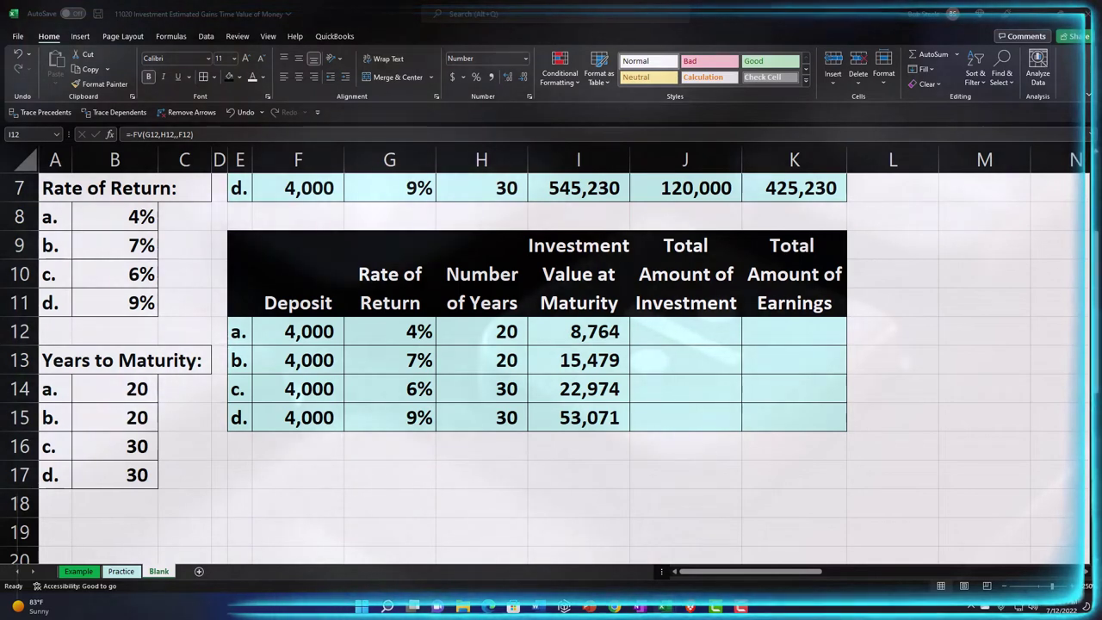
- Delete the single-deposit table's Total Amount of Investment cells J9:J15, shifting the remaining cells left
left_click(711, 362)
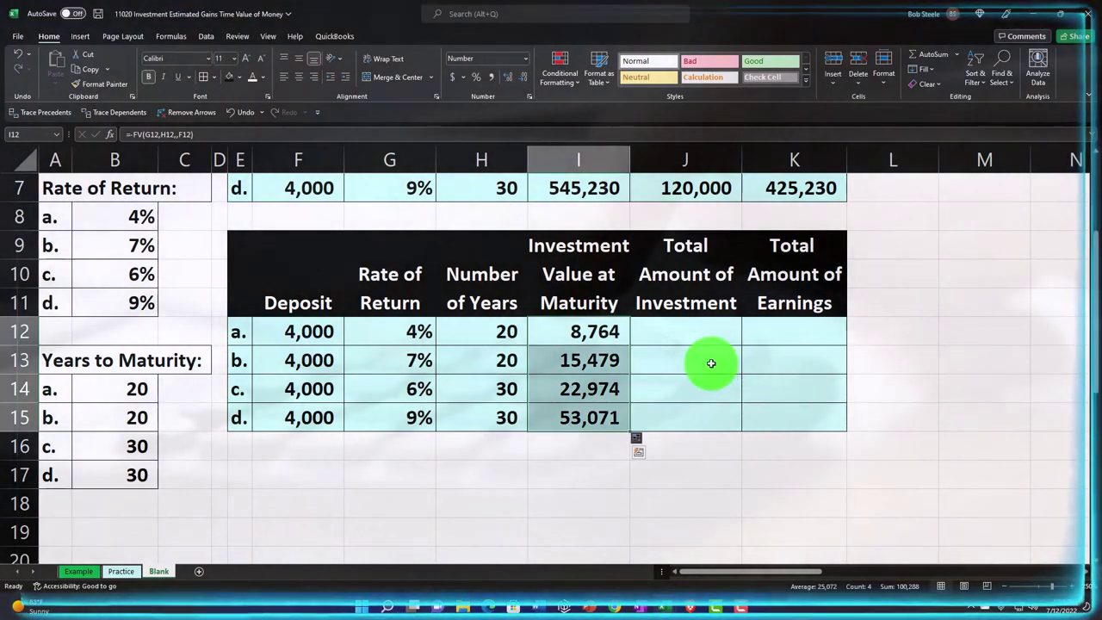
left_click(685, 339)
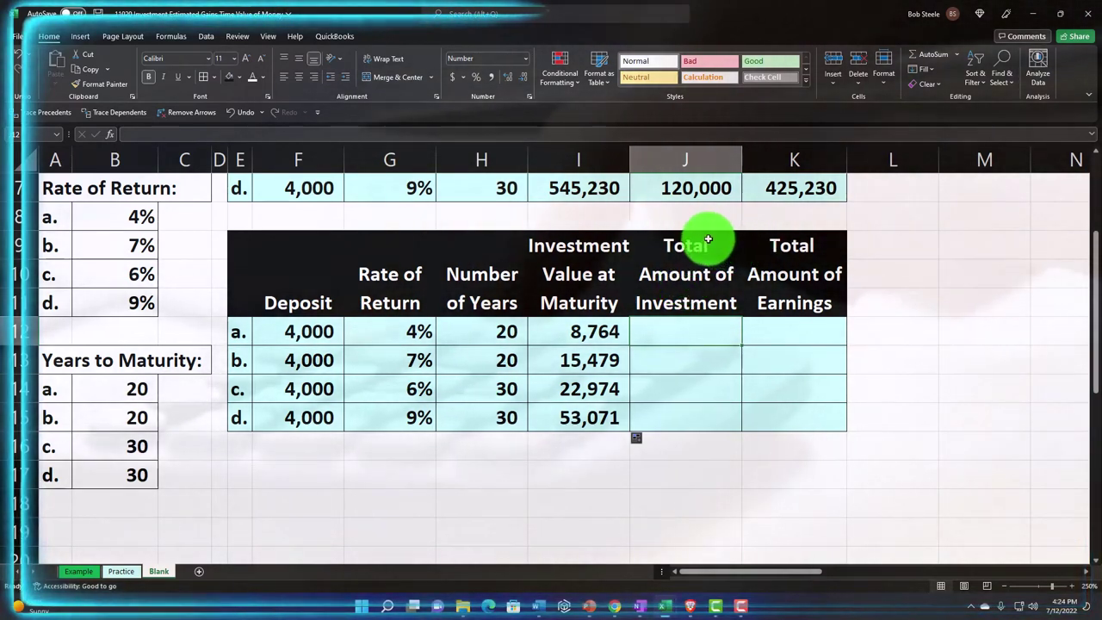
left_click_drag(708, 239, 707, 398)
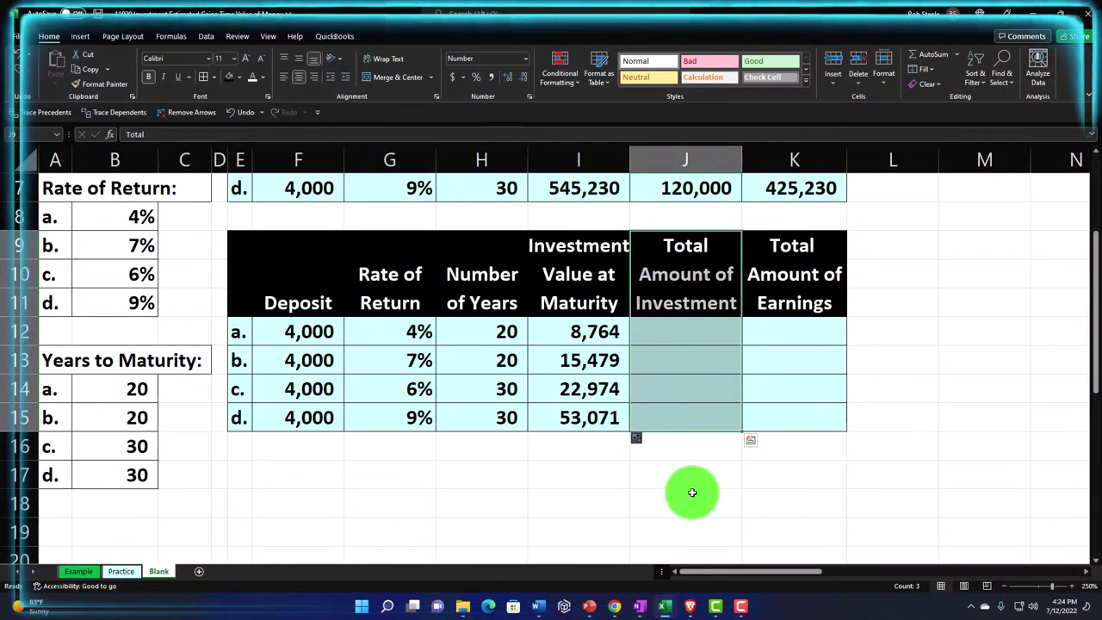
right_click(688, 347)
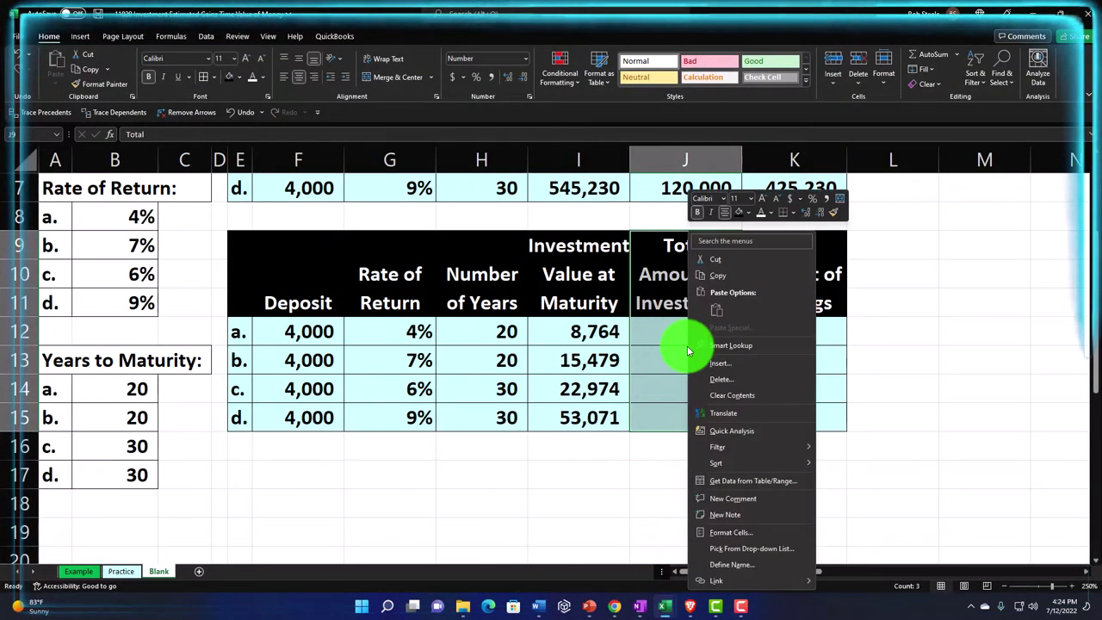
left_click(713, 379)
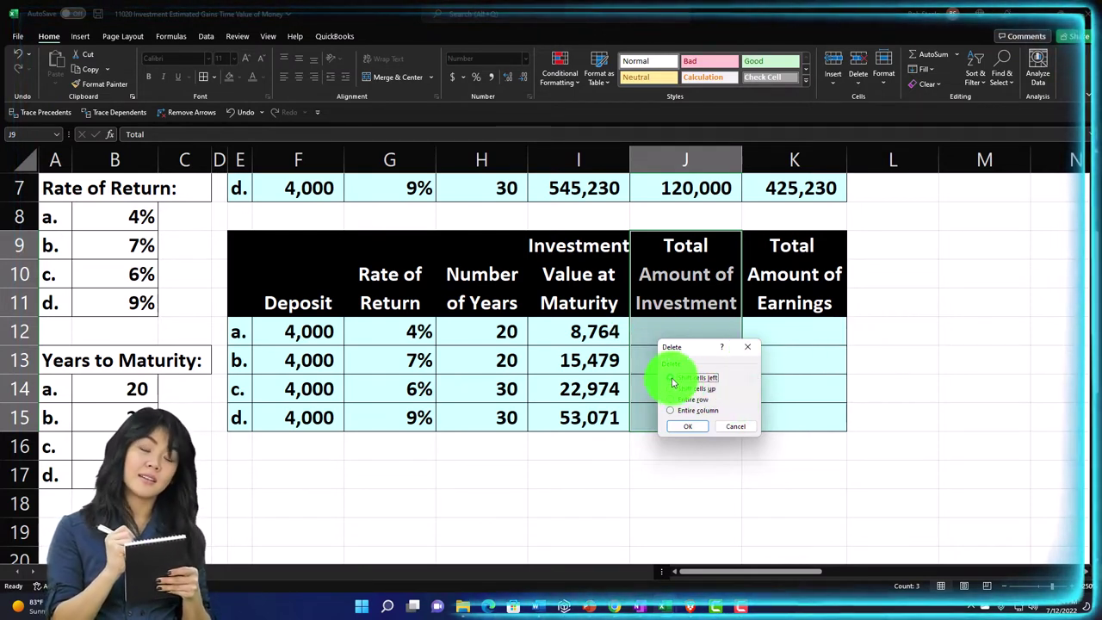
left_click(691, 428)
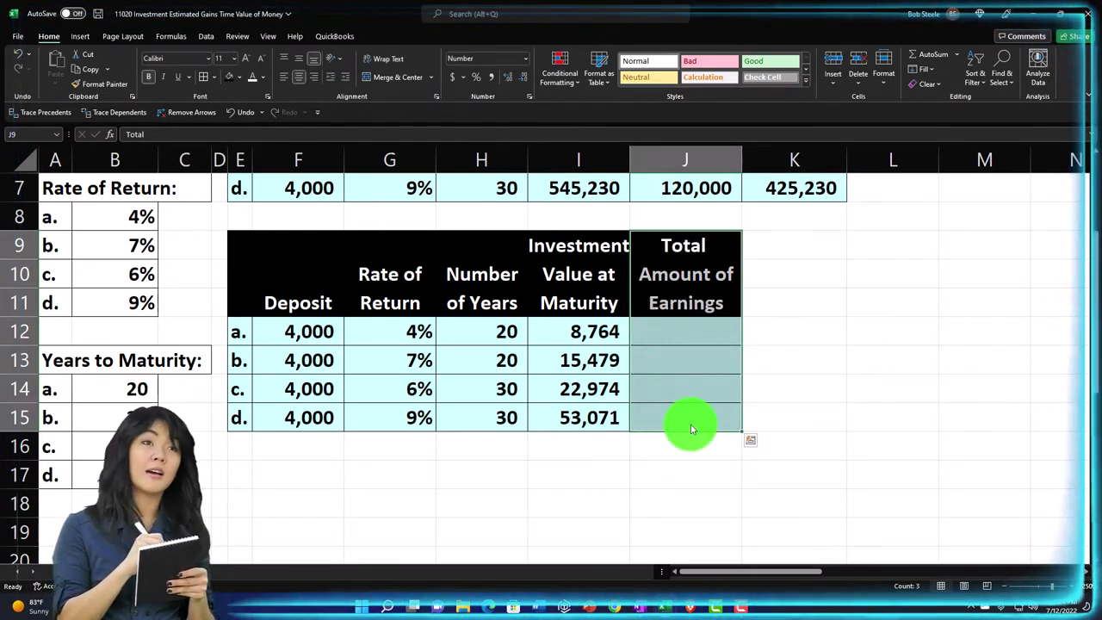
- Calculate scenario a.'s total earnings in J12 with =I12-F12 and fill the formula down to J15
left_click(691, 428)
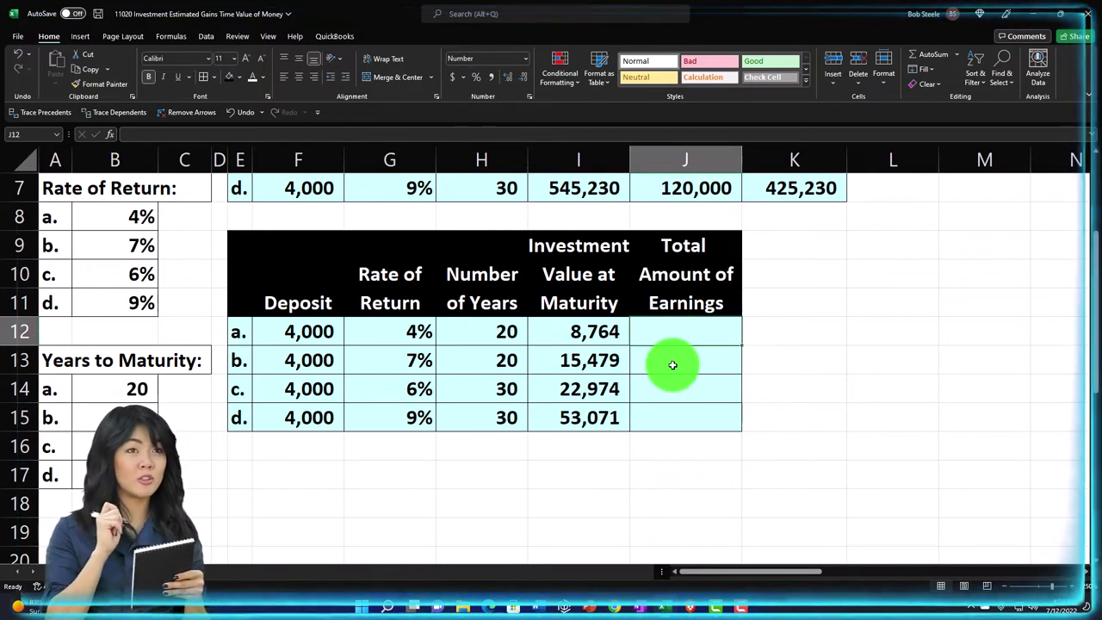
type("=")
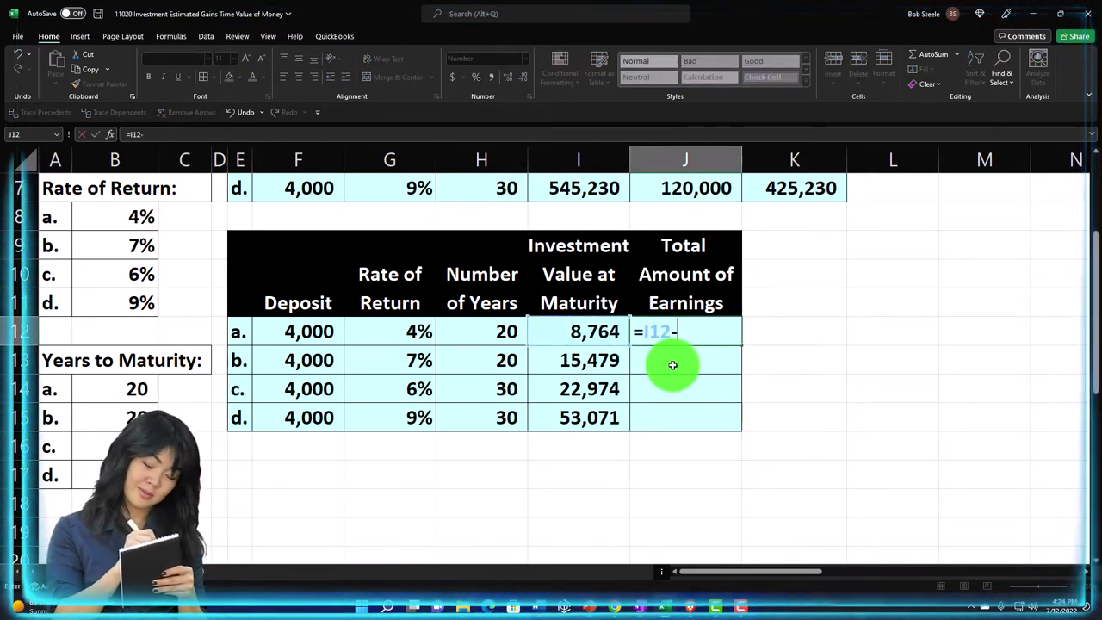
key("Left")
key("Left")
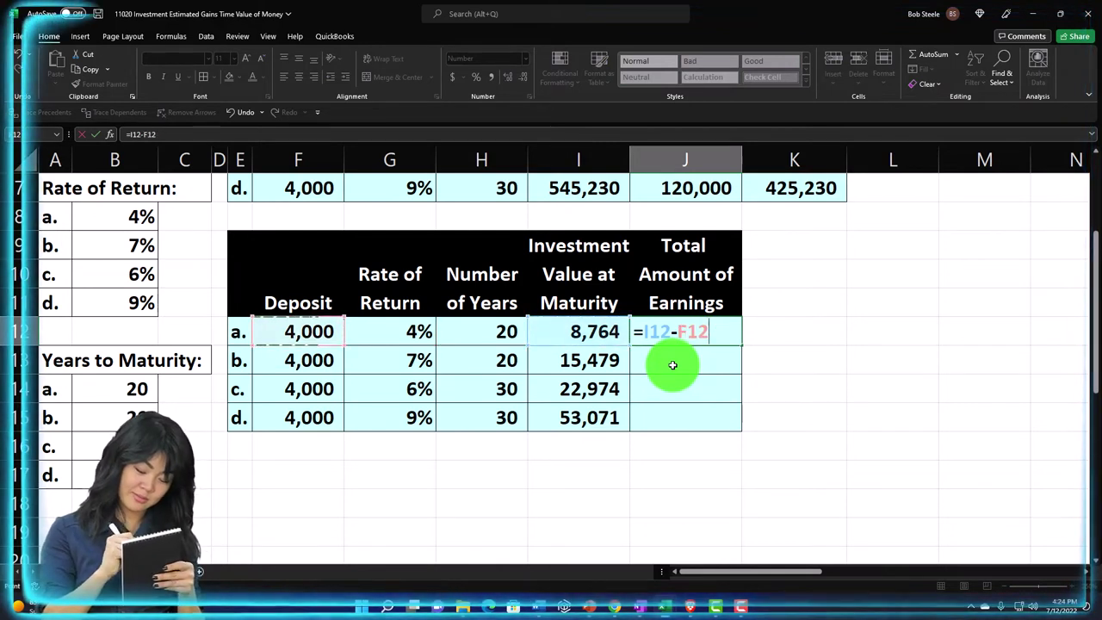
key("Return")
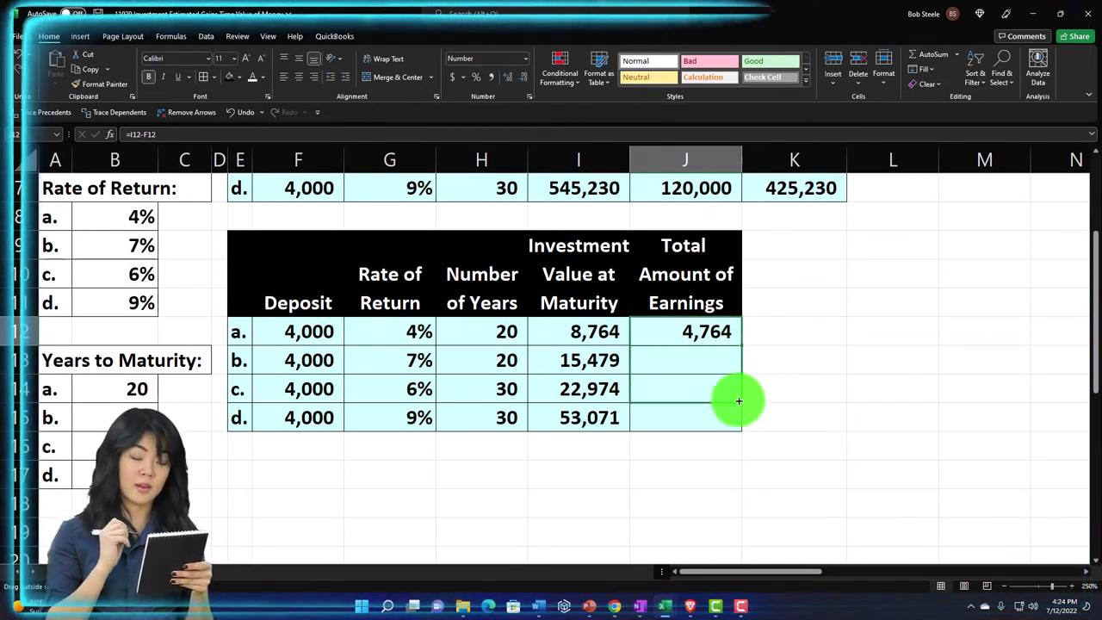
left_click_drag(738, 424, 737, 424)
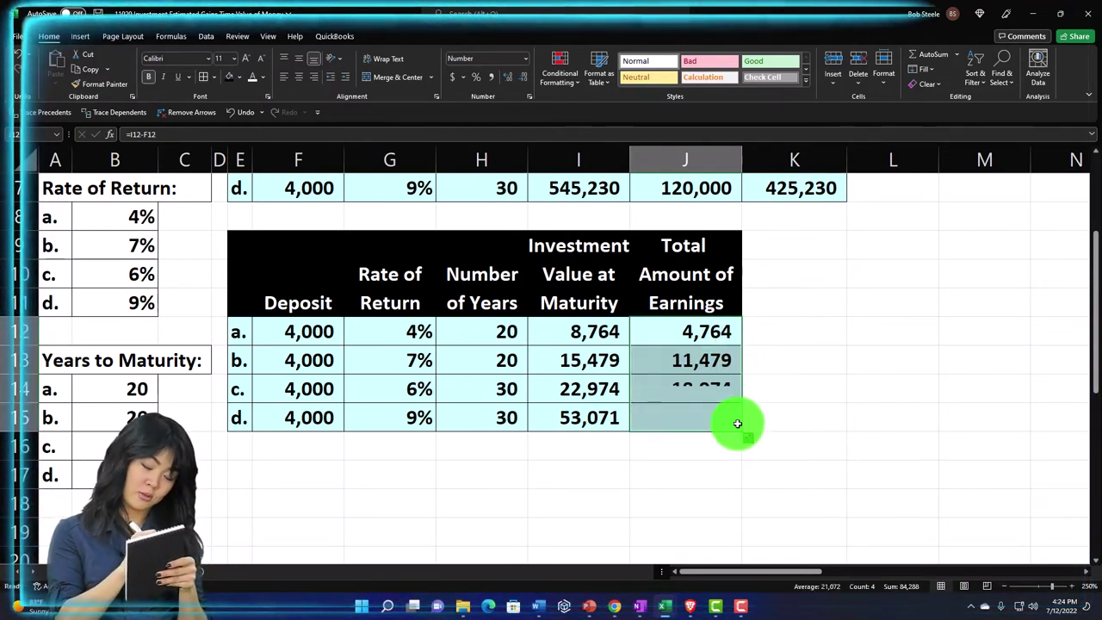
left_click(706, 462)
scroll(854, 440, "up", 2)
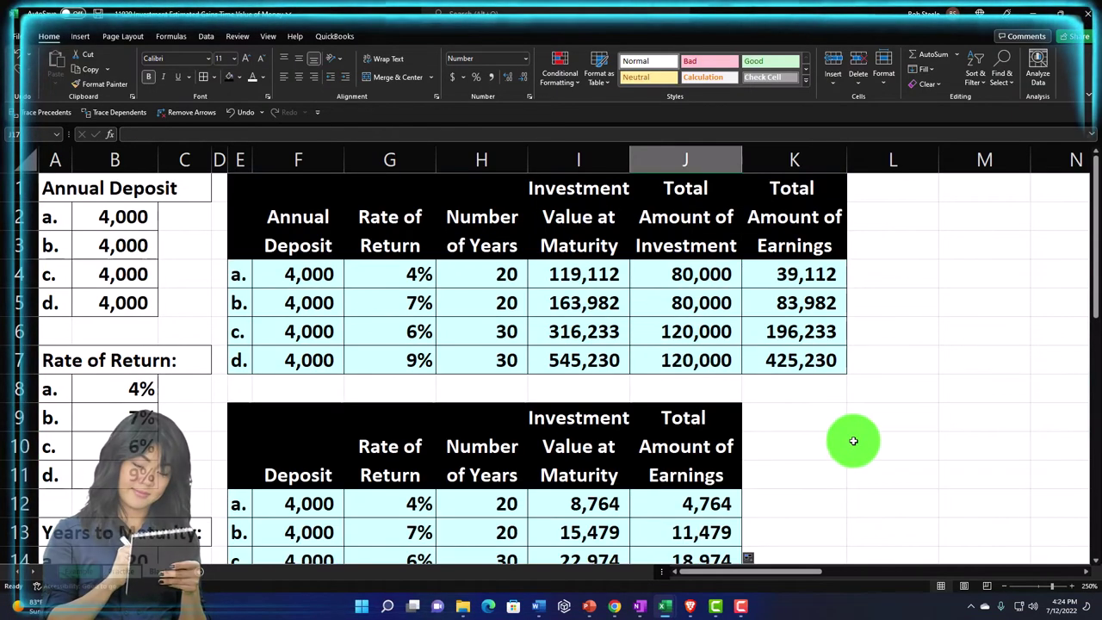
scroll(853, 441, "down", 1)
scroll(853, 440, "up", 1)
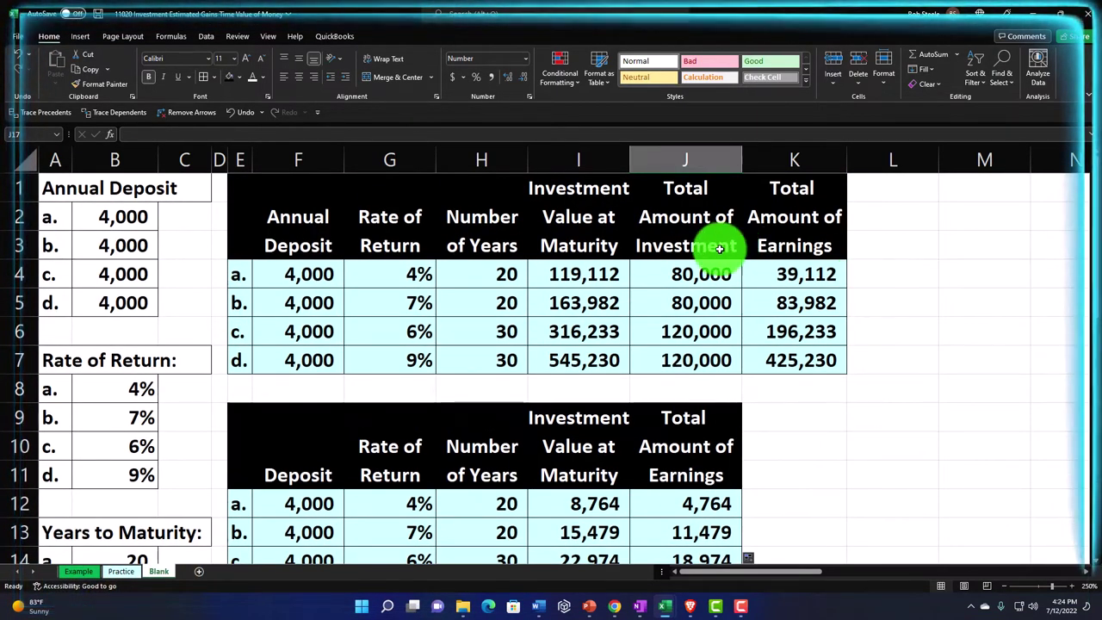
left_click(785, 308)
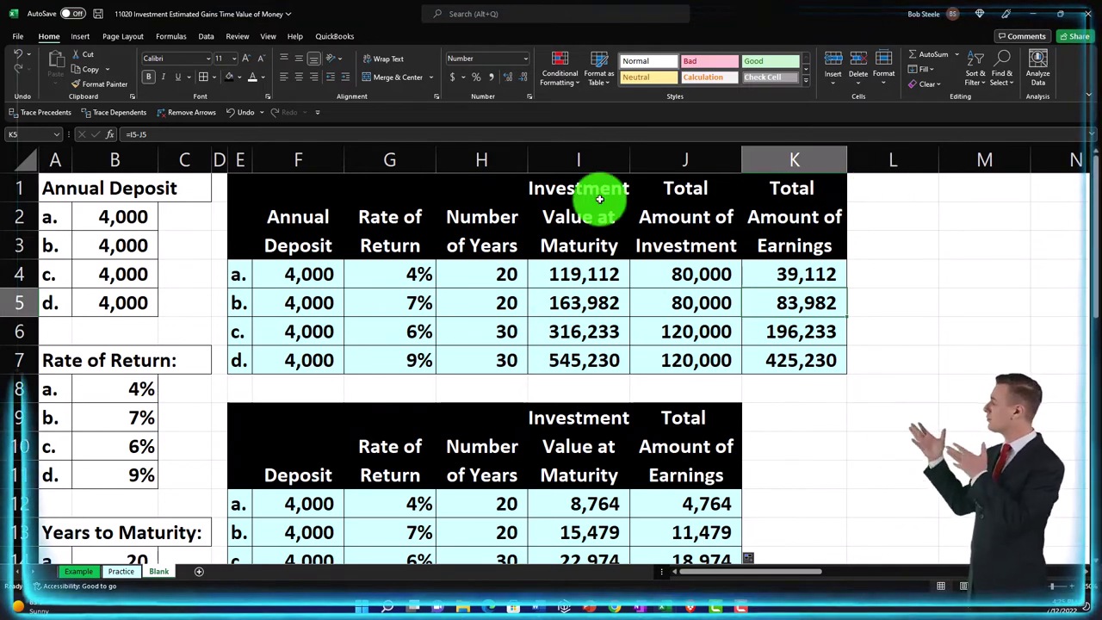
- Copy column D's formatting and narrow width to column L with Format Painter
left_click(222, 159)
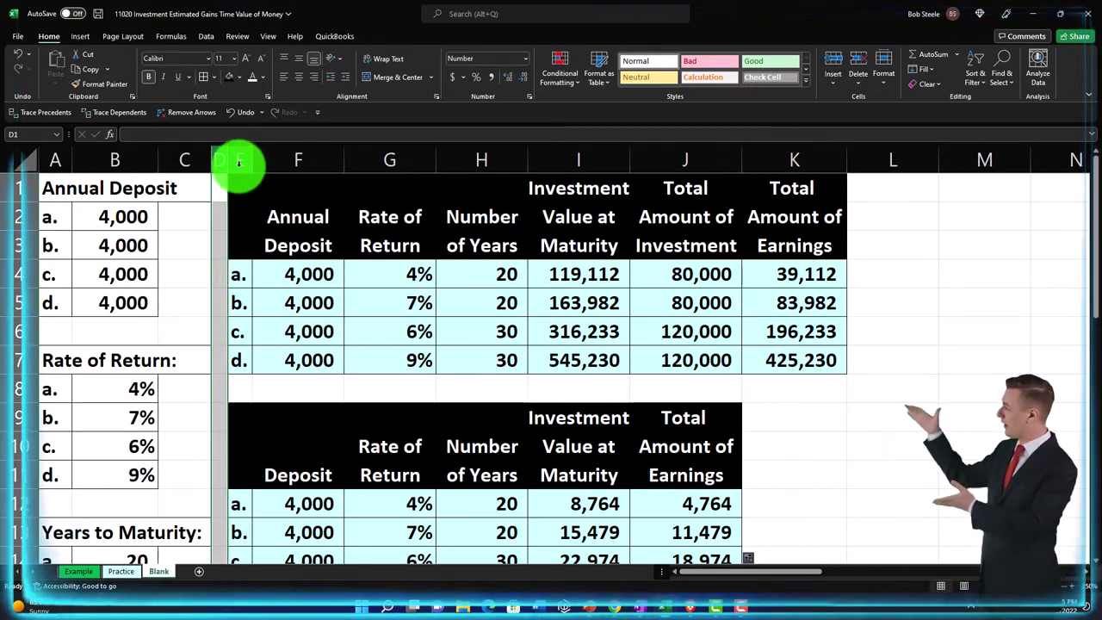
left_click(85, 87)
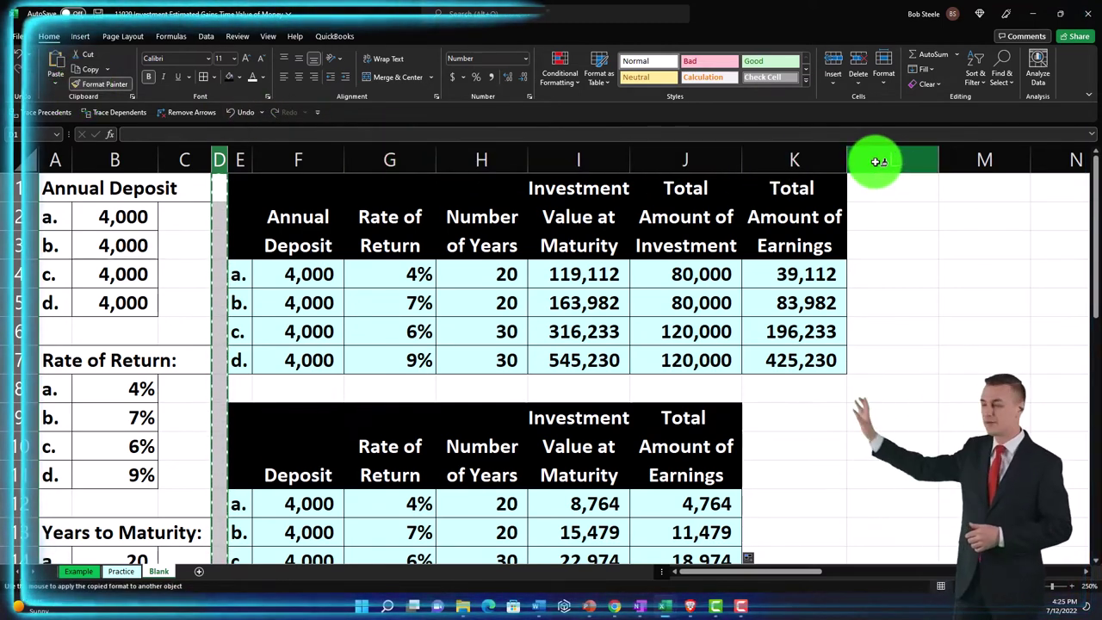
left_click(876, 162)
- Enter the headings a., Earnings, Payment and Total across M1:P1 for scenario a.'s year-by-year table
key("Right")
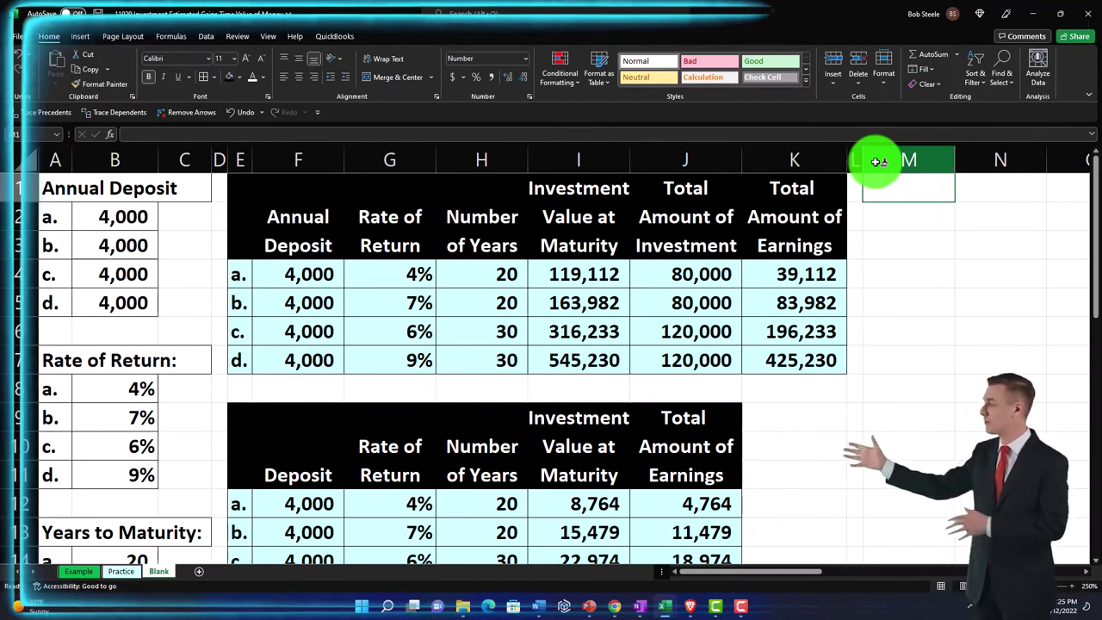
type("a.")
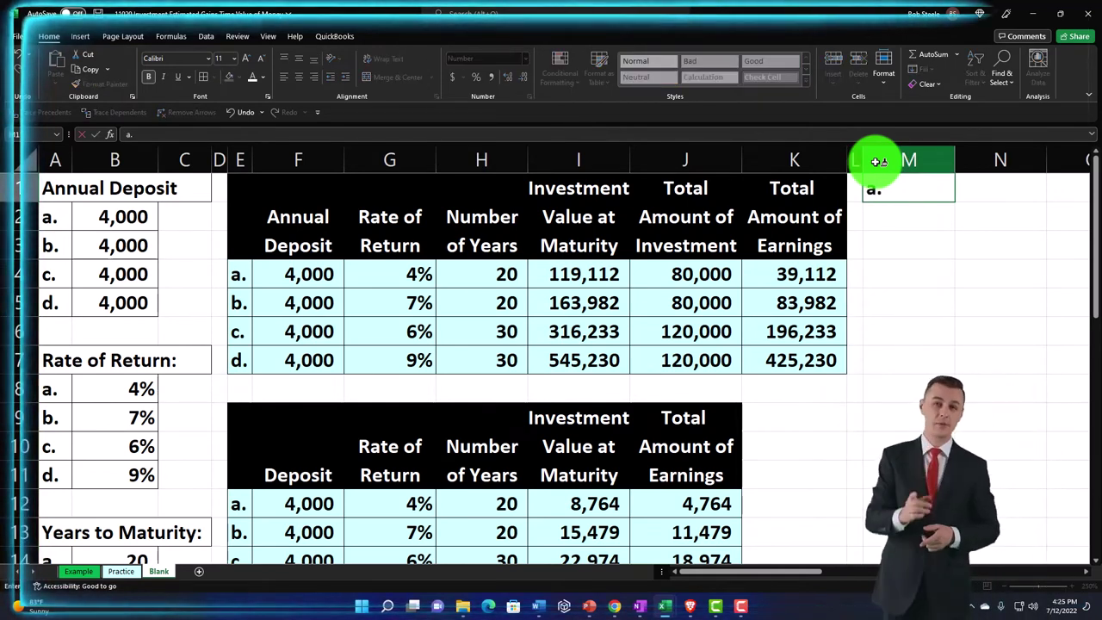
key("Right")
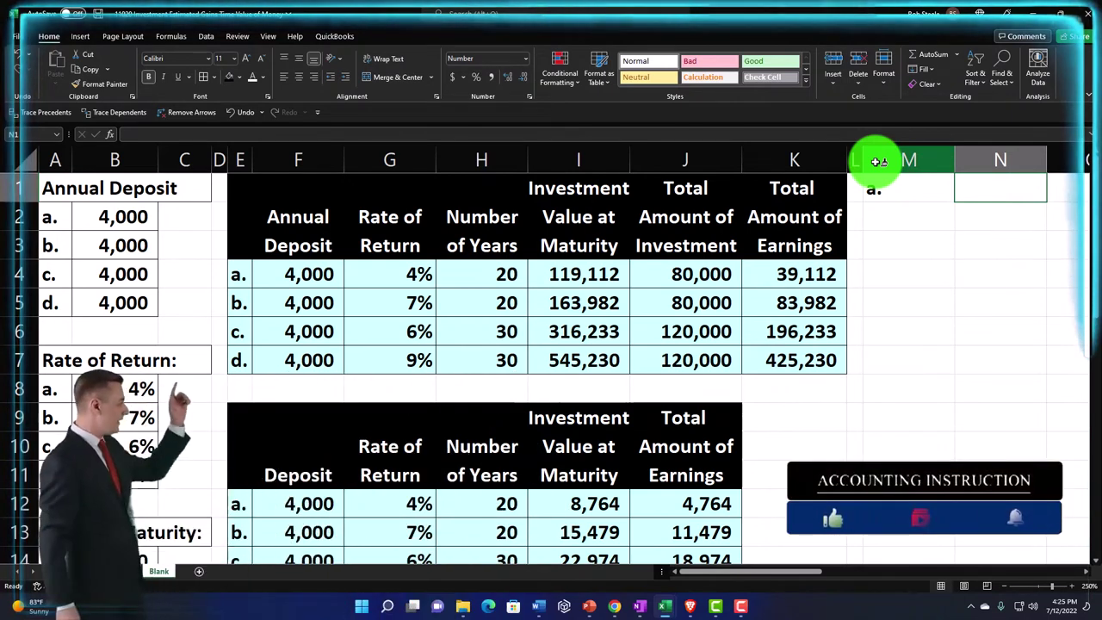
type("Earnings")
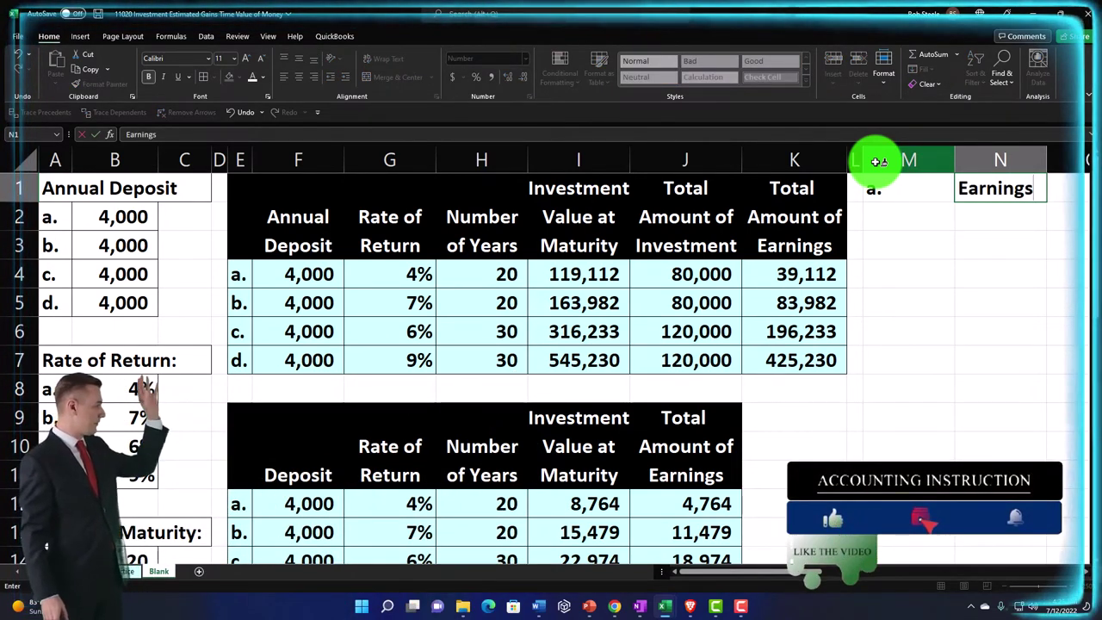
key("Right")
type("Payment")
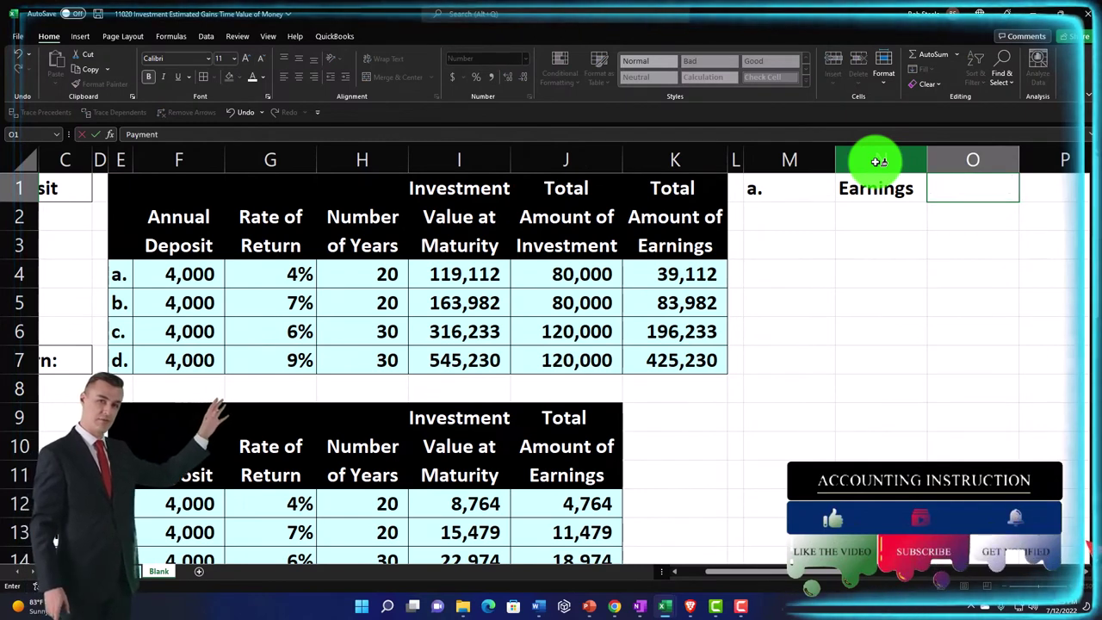
key("Tab")
type("Total")
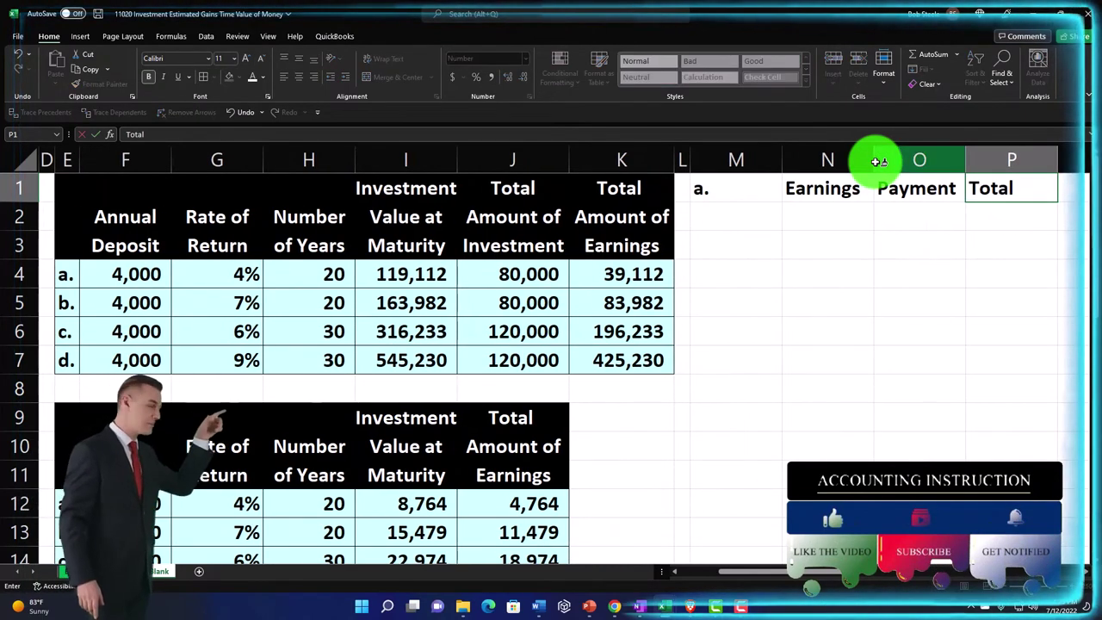
key("Return")
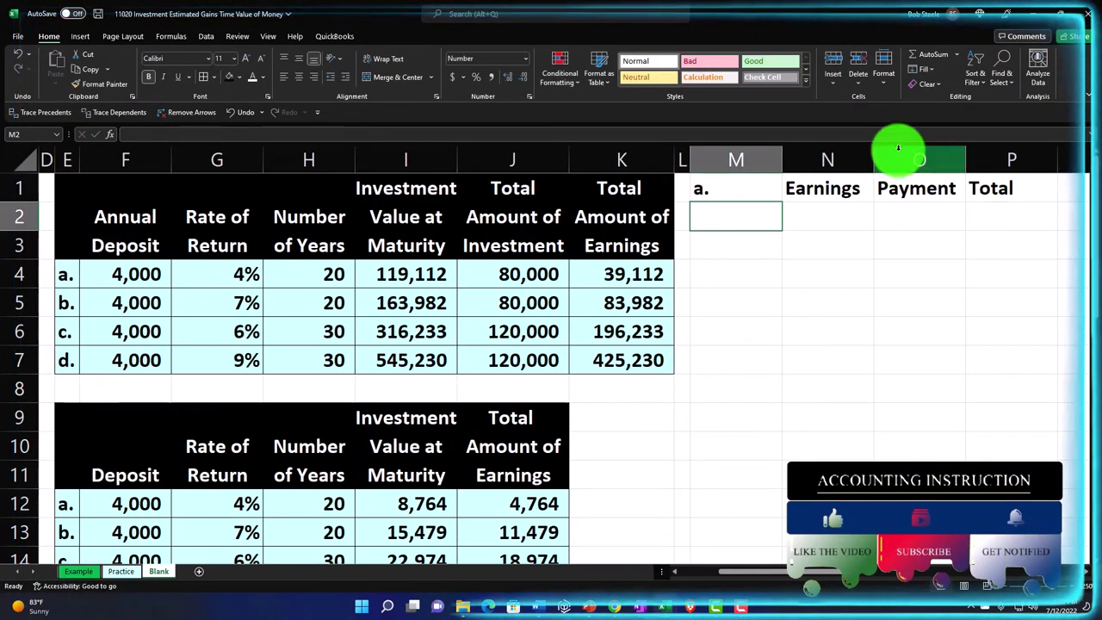
- Narrow column M and format headings M1:P1 with black fill, white font and centered text
left_click_drag(783, 155, 935, 167)
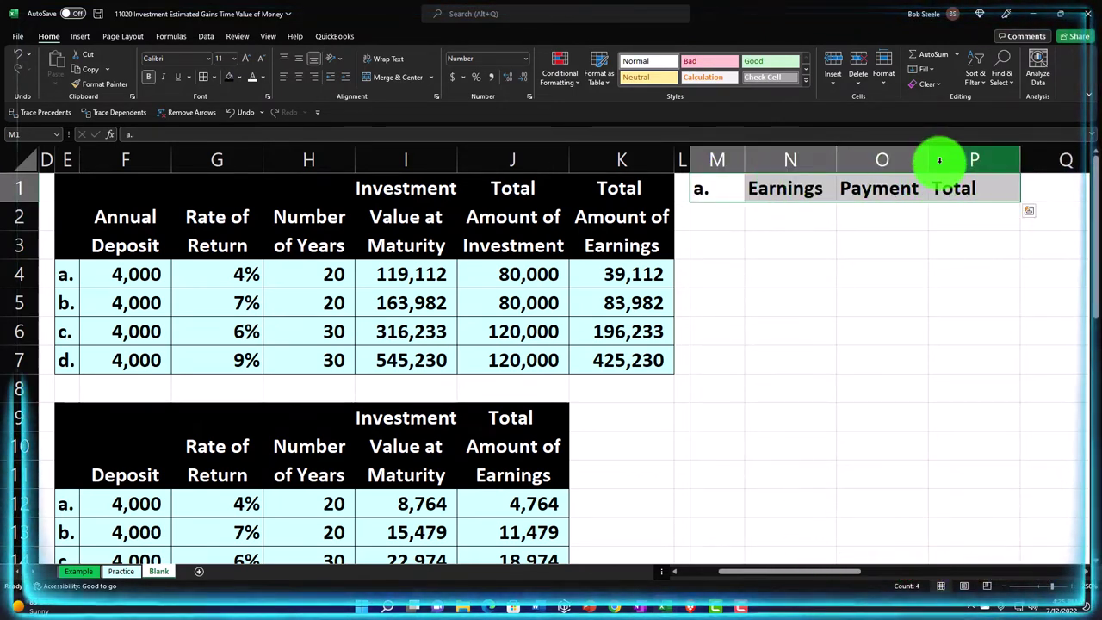
left_click(229, 79)
left_click(261, 77)
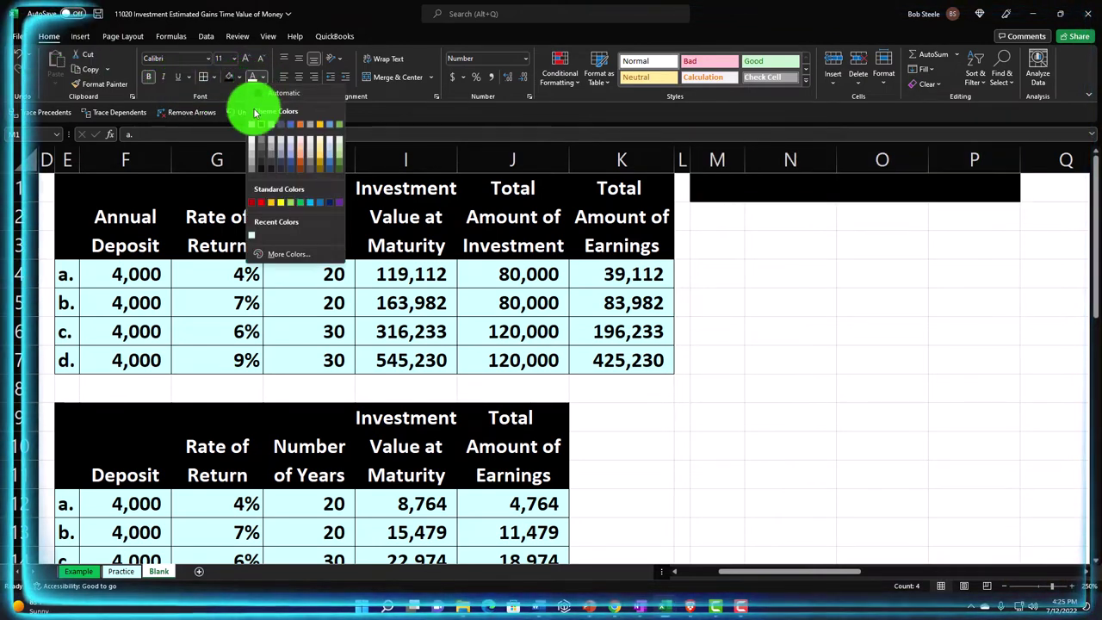
left_click(251, 126)
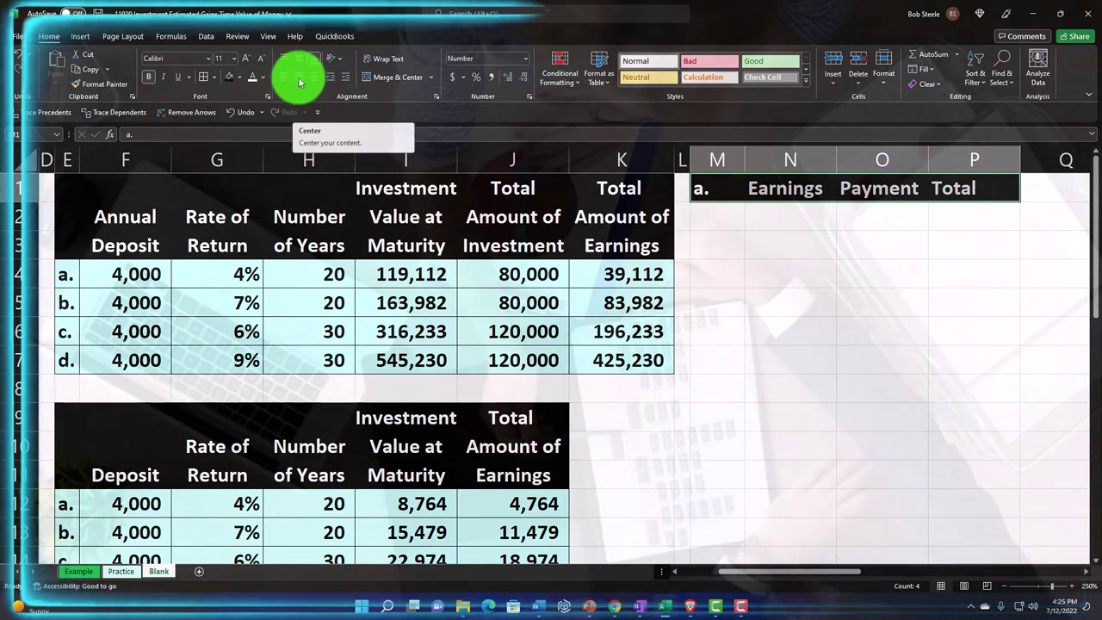
left_click(300, 79)
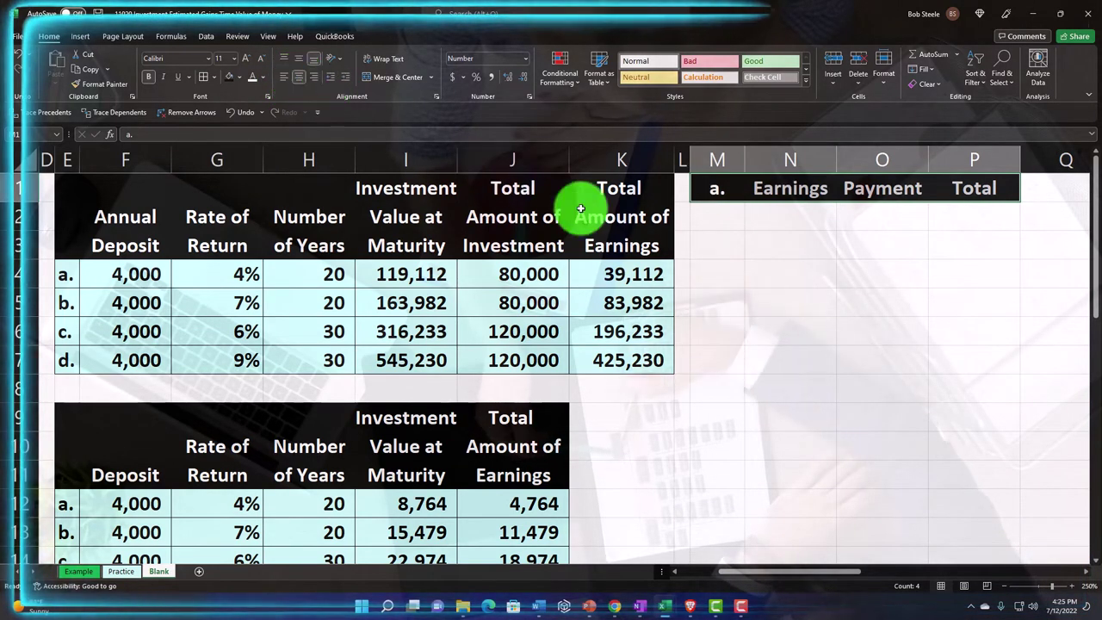
- Number the years 1 to 20 in M2:M21 by extending the series from 1 and 2, and center them
left_click(730, 207)
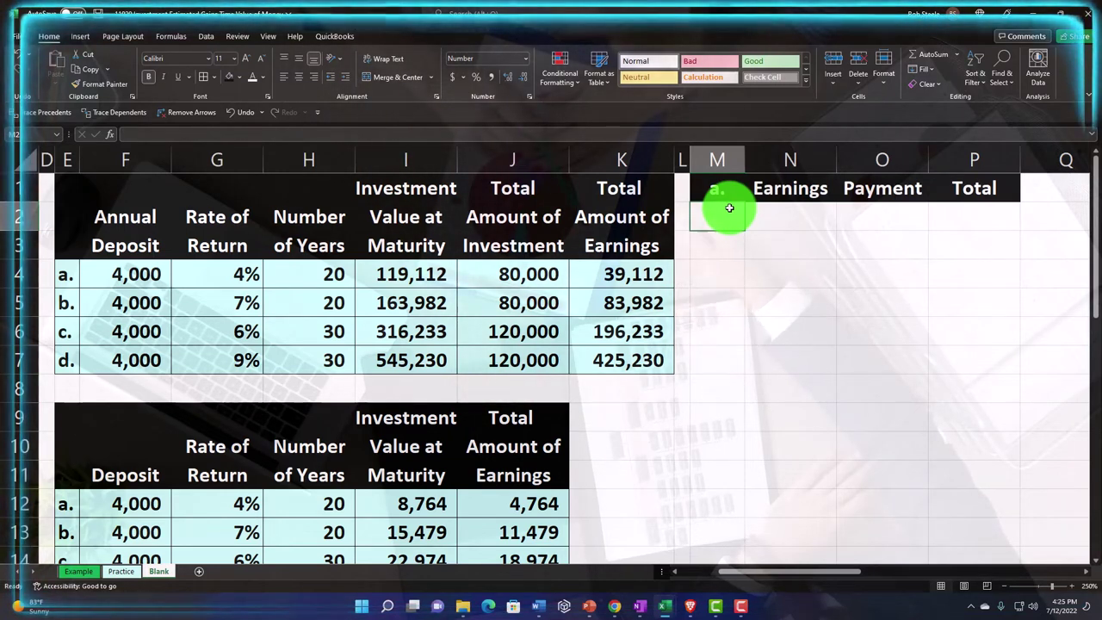
type("1")
key("Return")
type("2")
key("Return")
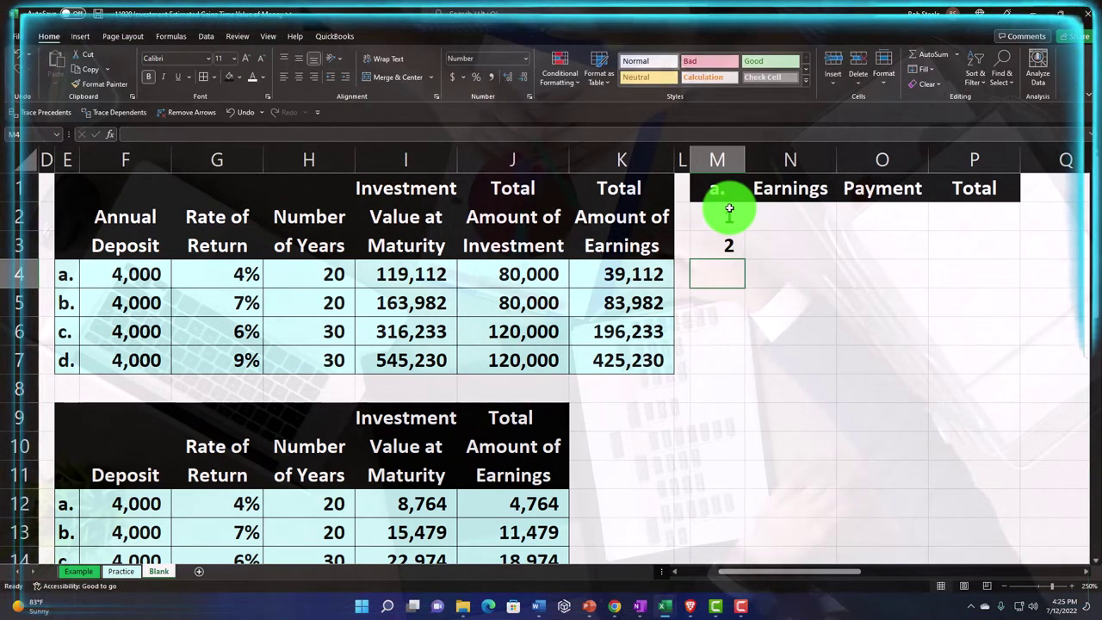
left_click_drag(729, 209, 740, 248)
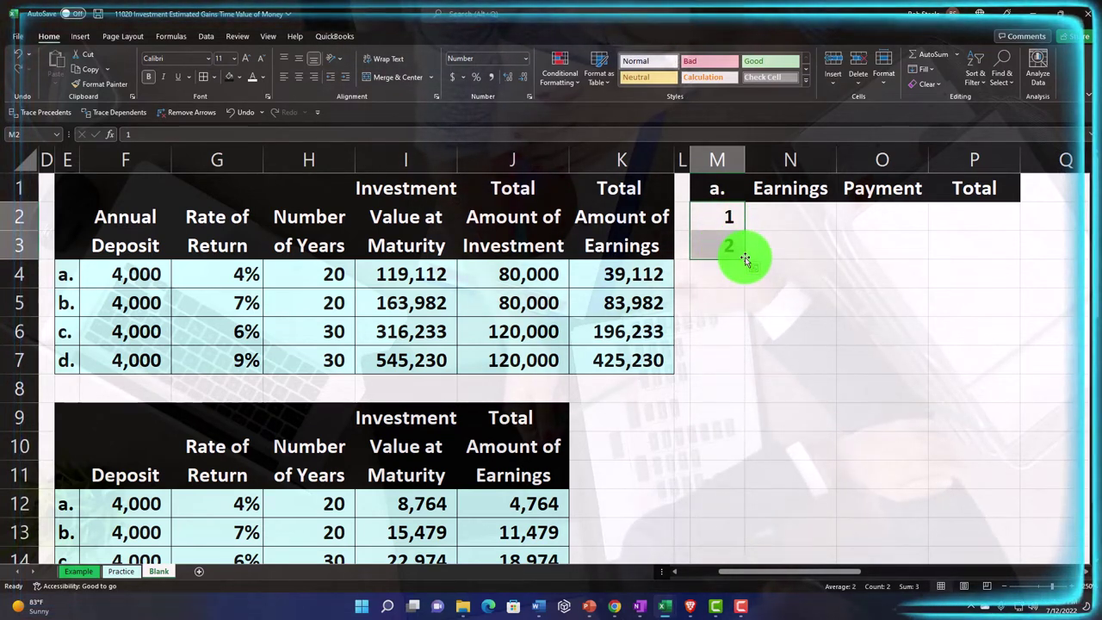
left_click_drag(745, 259, 733, 472)
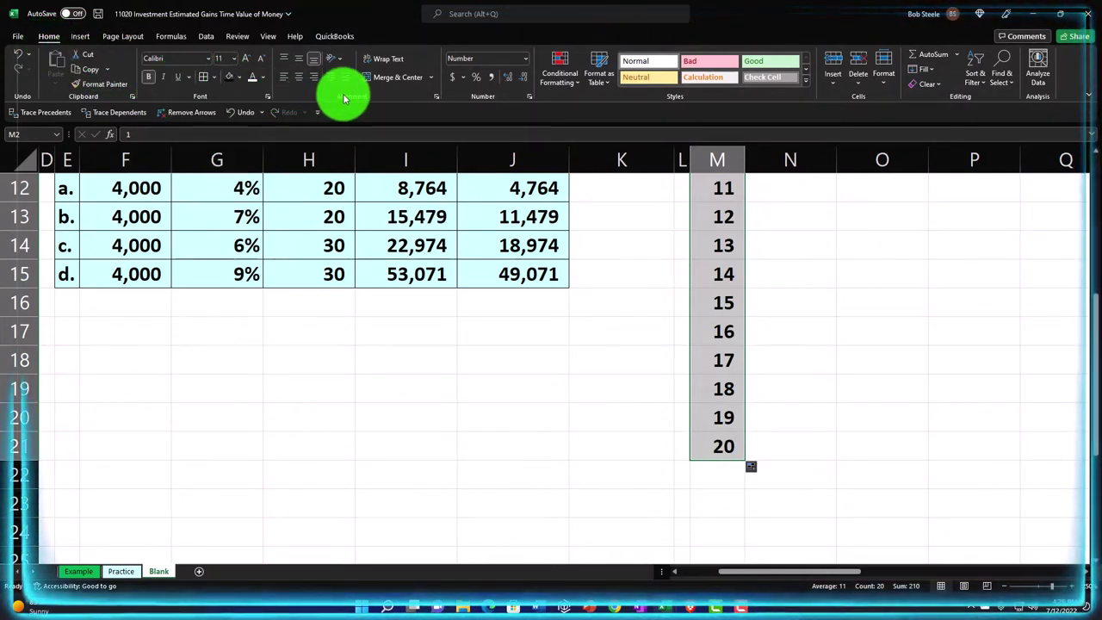
scroll(628, 238, "up", 4)
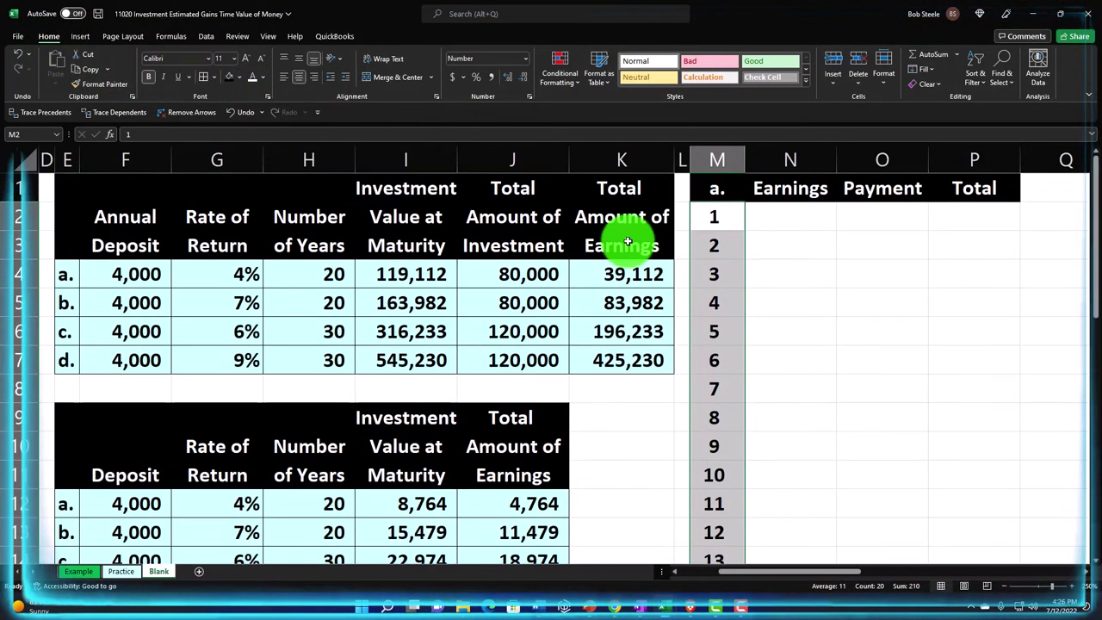
- Enter year 1's payment in O2 as =$F$4 and its total in P2 as =O2
left_click(788, 223)
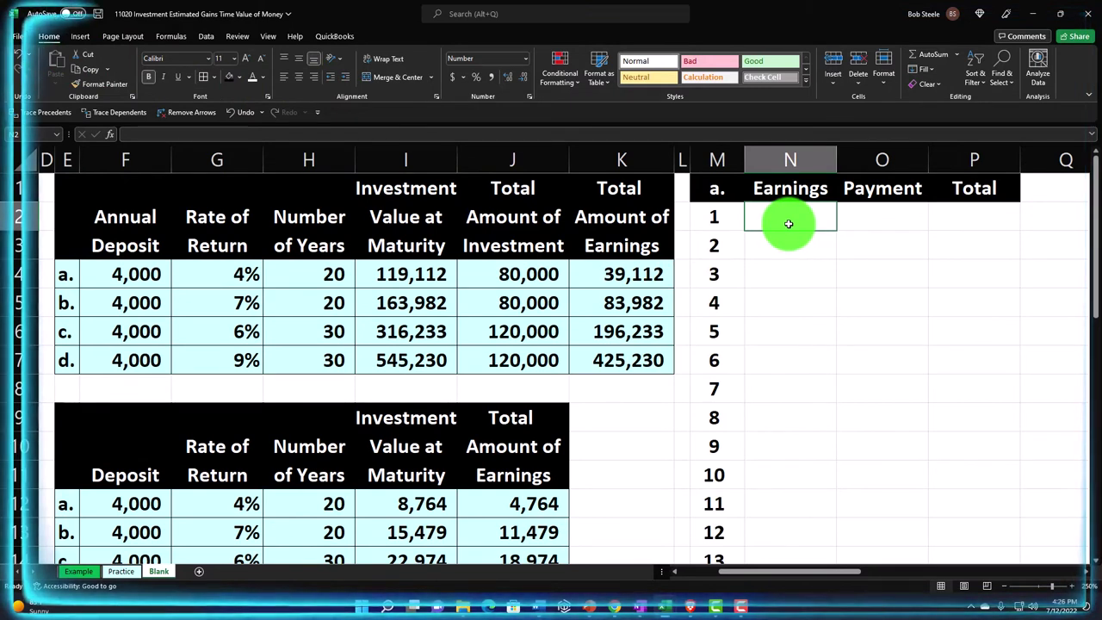
key("Right")
key("Right")
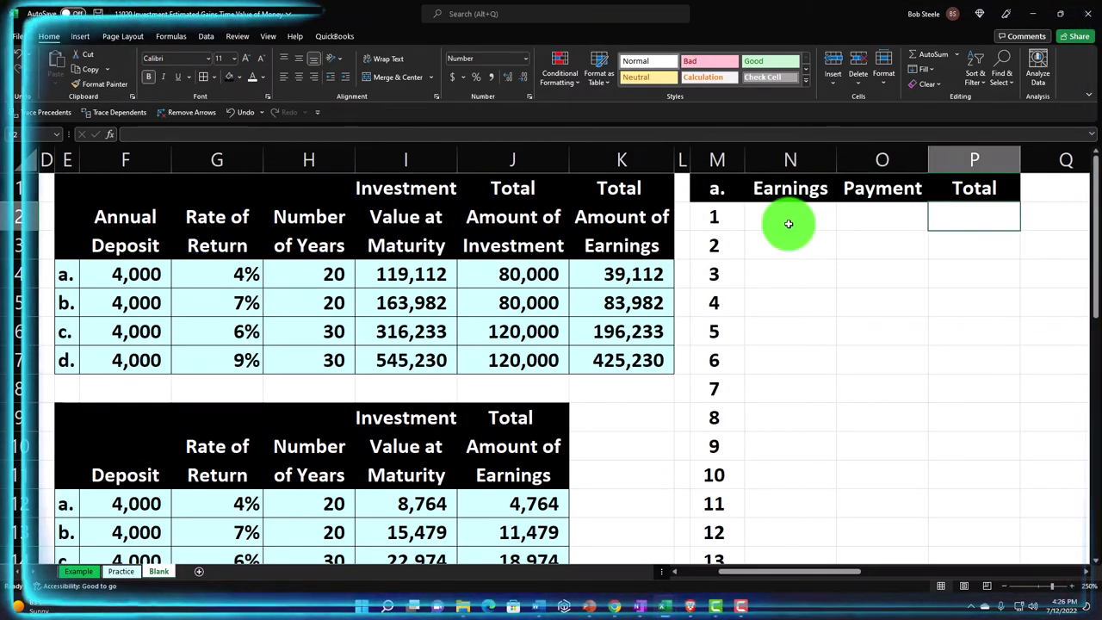
left_click(866, 219)
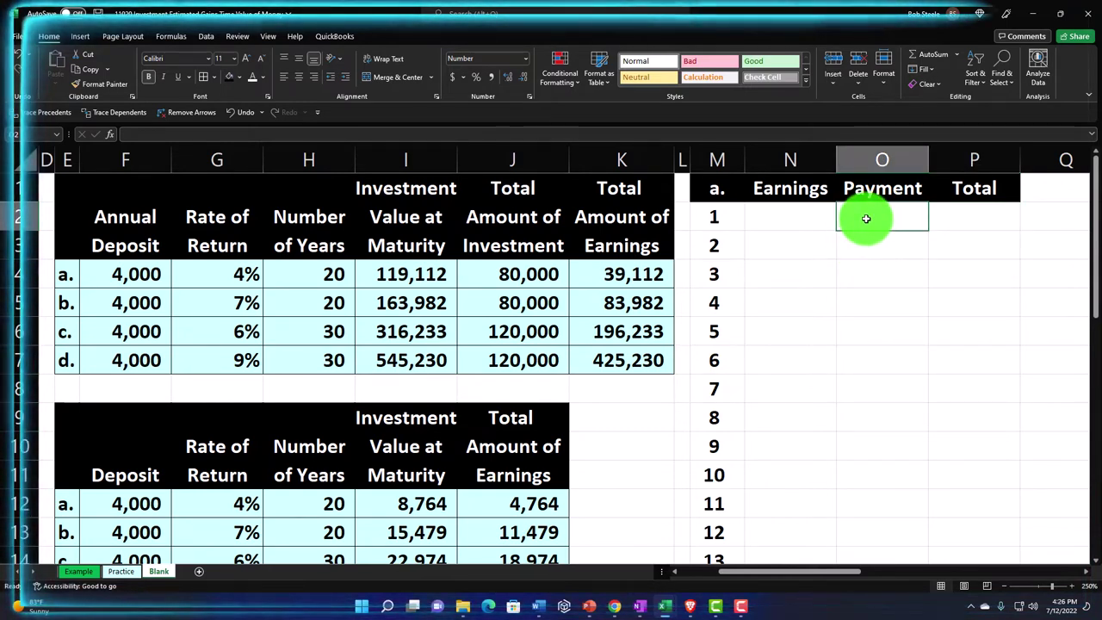
type("=")
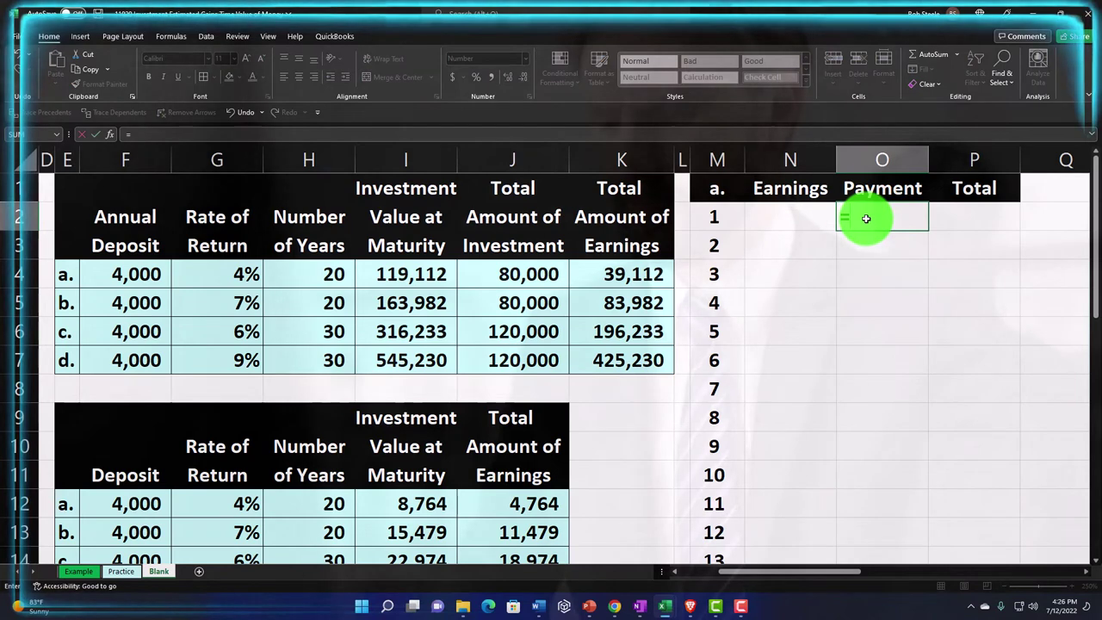
key("Left")
key("Left")
key("Left")
key("Left")
key("Left")
key("Left")
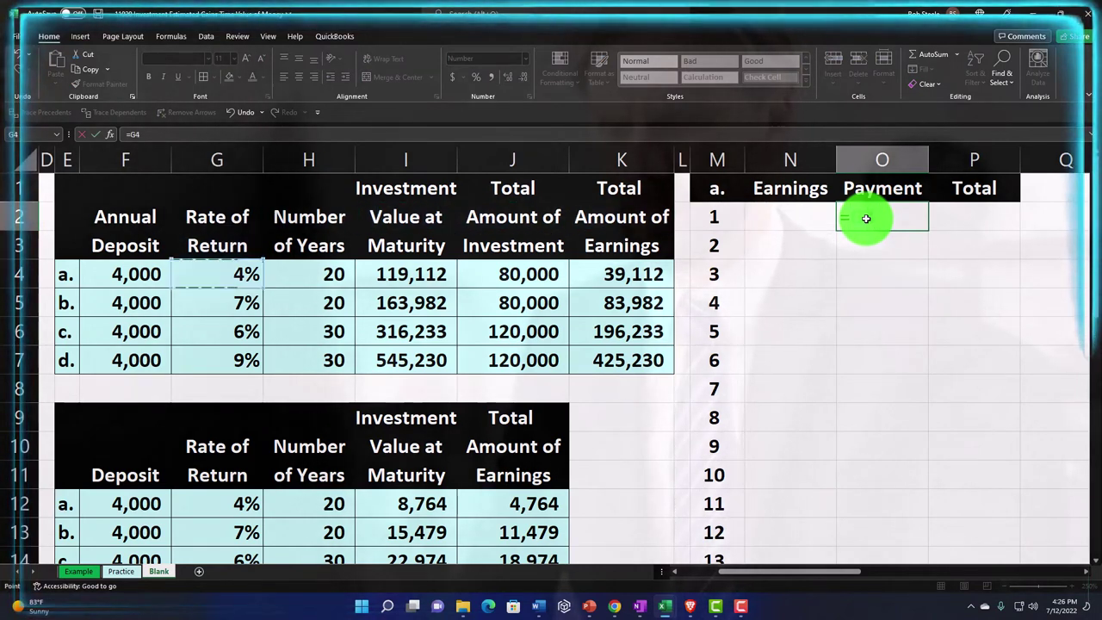
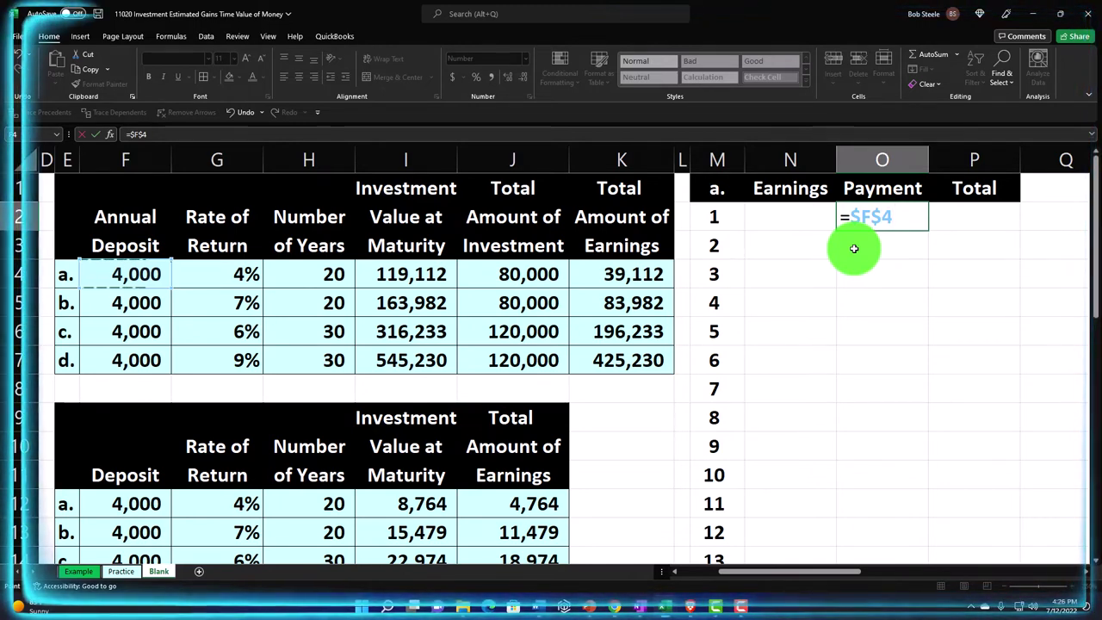
key("Up")
key("Right")
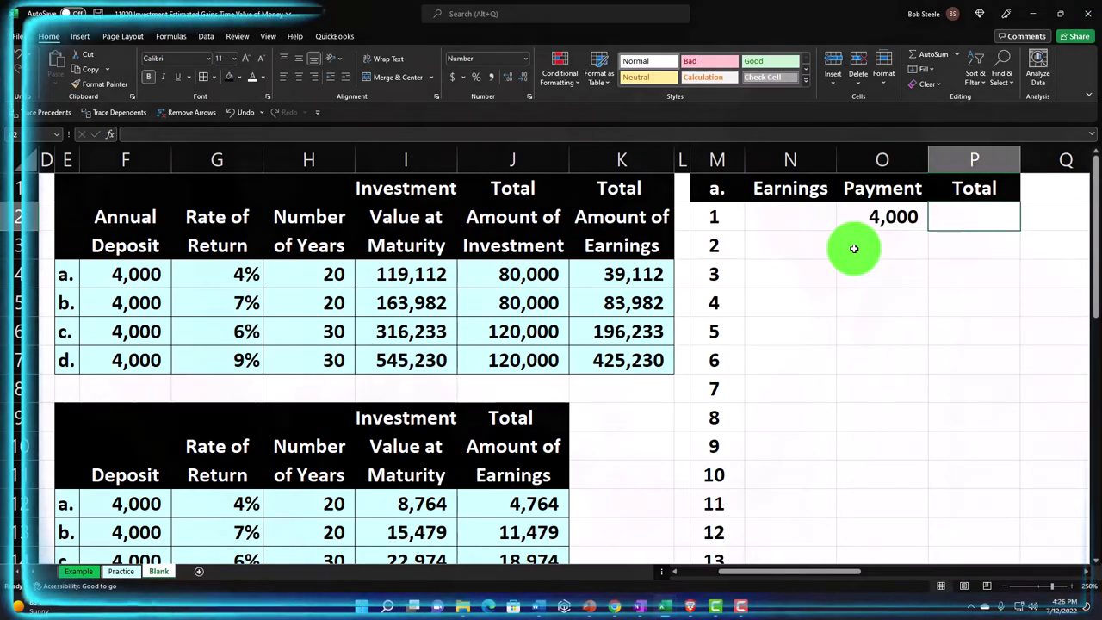
type("=")
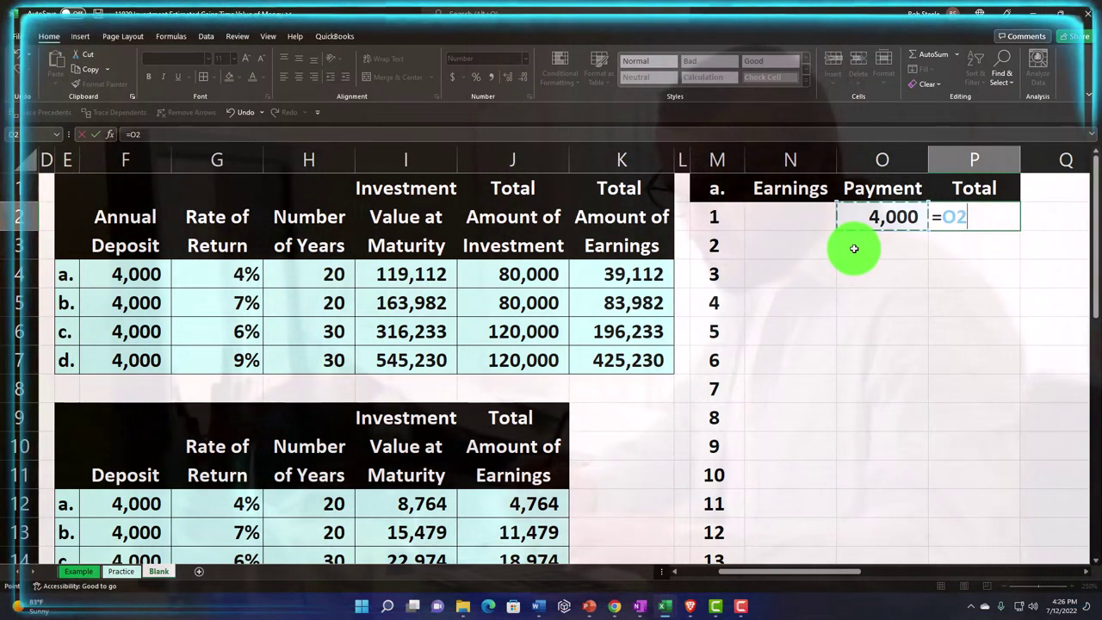
key("Return")
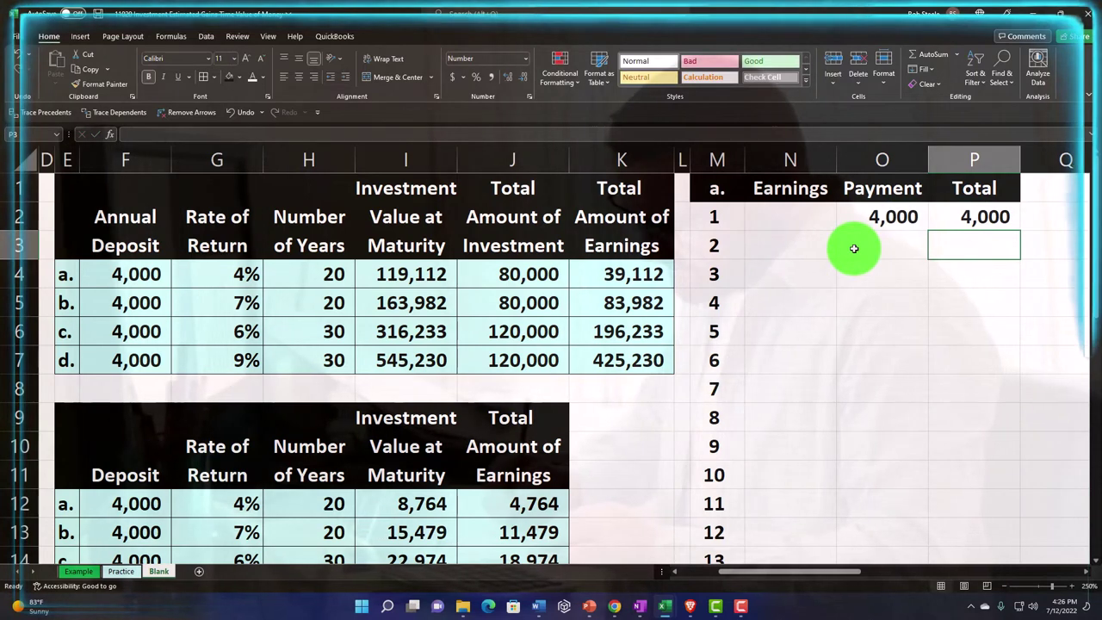
- Calculate year 2's earnings in N3 with =P2*$G$4, keeping the rate reference absolute
key("Left")
key("Left")
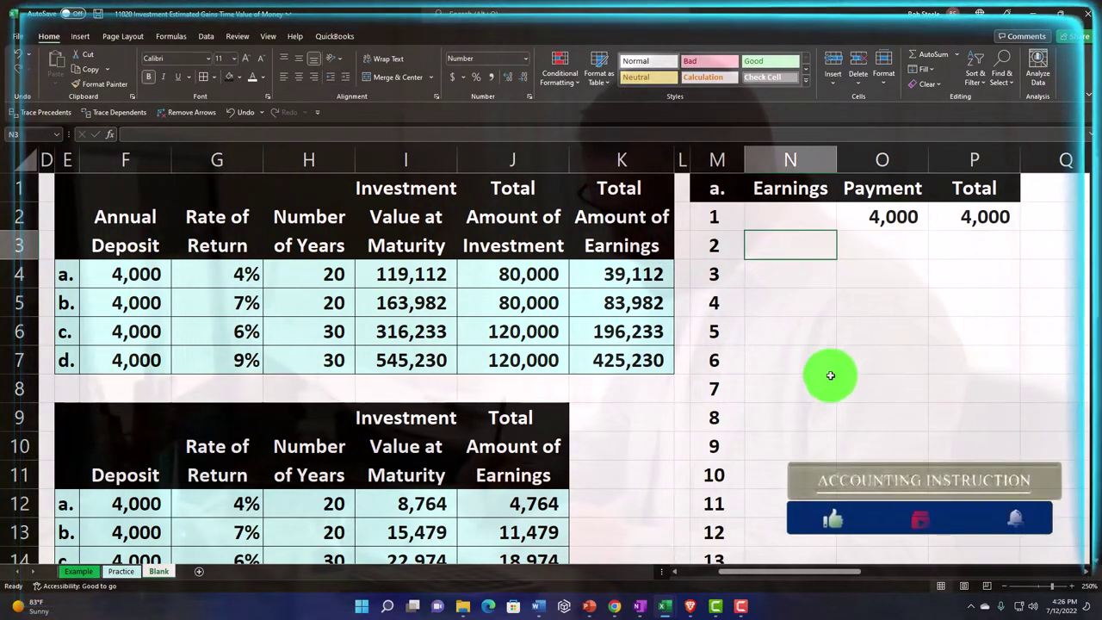
type("=")
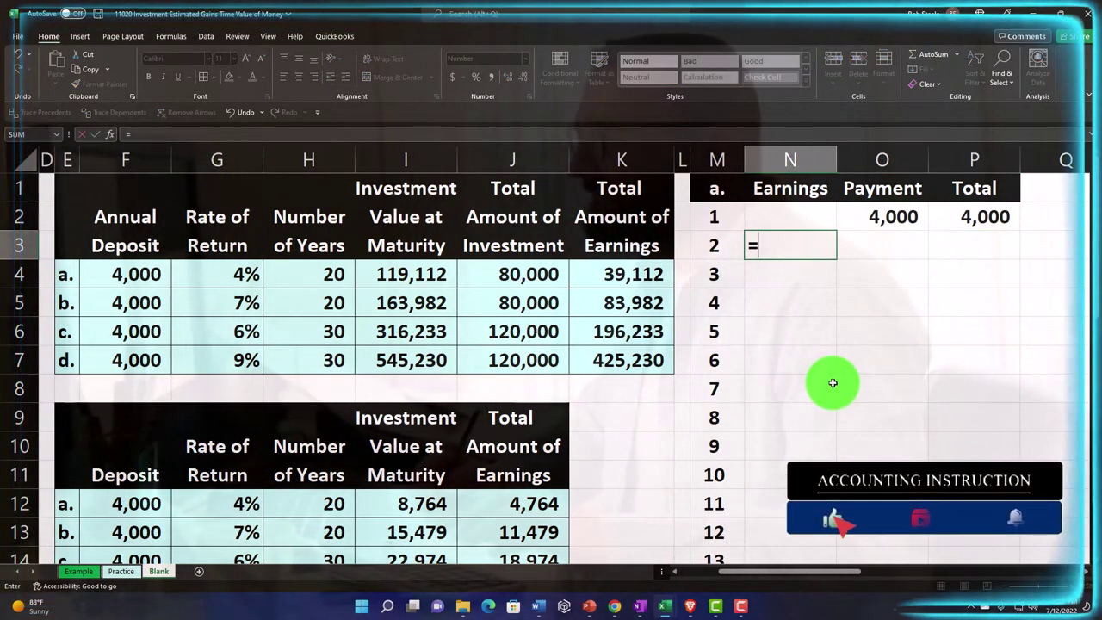
key("Up")
key("Right")
key("Right")
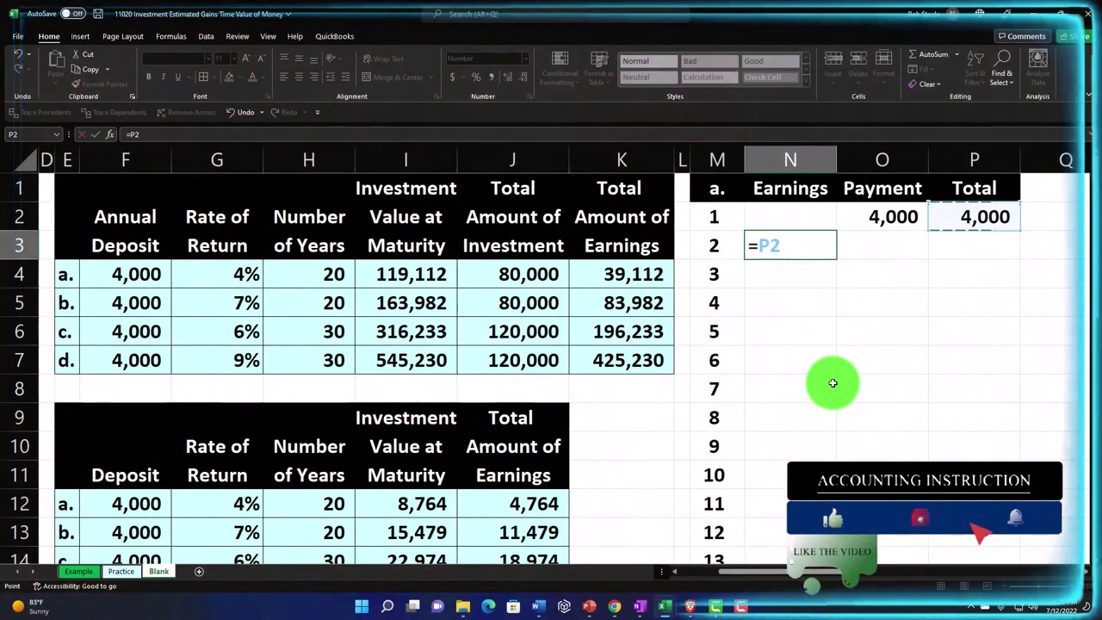
type("*")
key("Left")
key("Left")
key("Left")
key("Left")
key("Left")
key("Left")
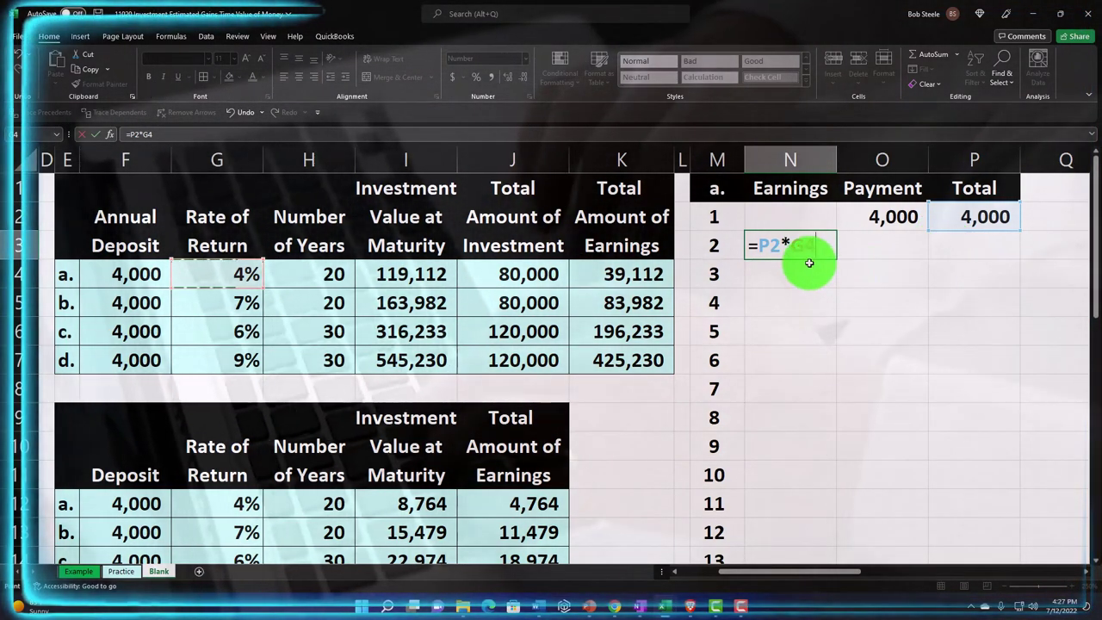
key("F4")
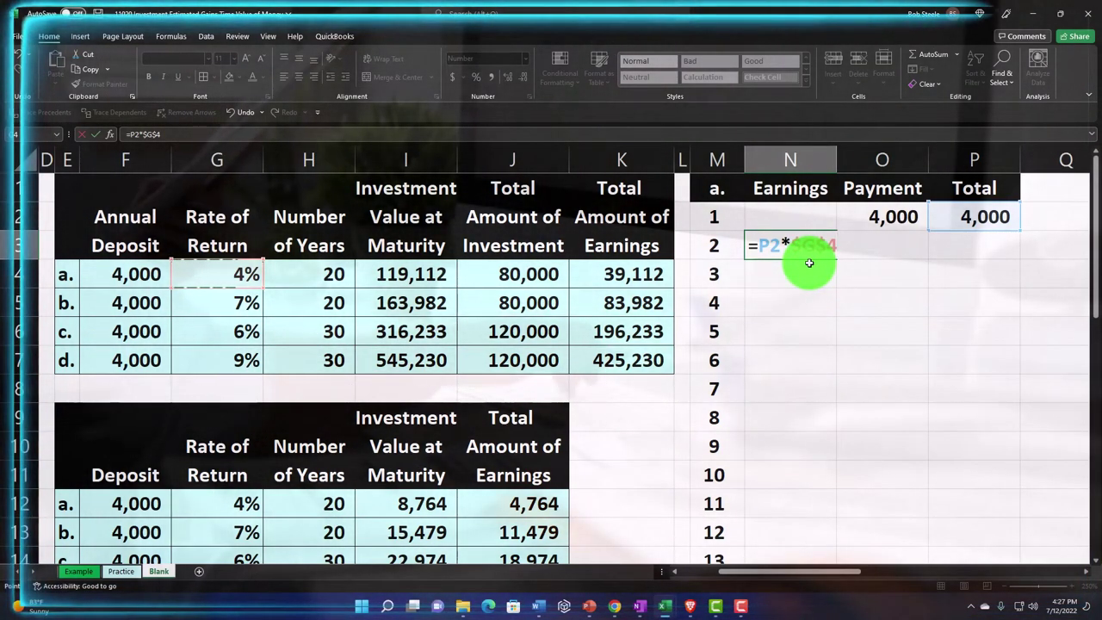
key("Return")
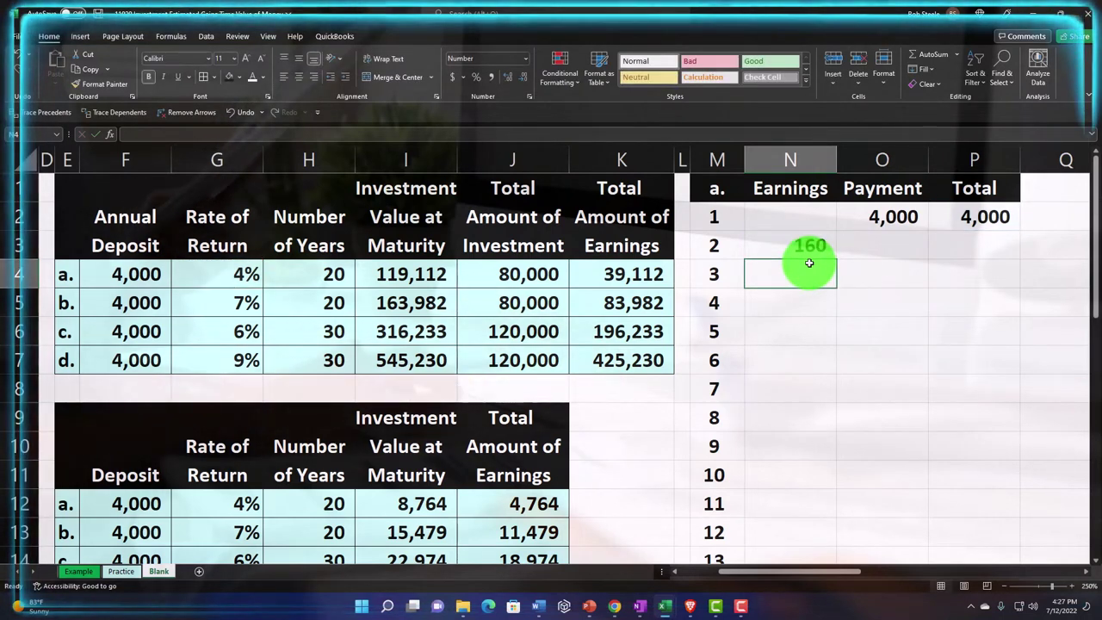
- Fill year 1's payment formula from O2 down to year 2 in O3
key("Up")
key("Right")
key("Left")
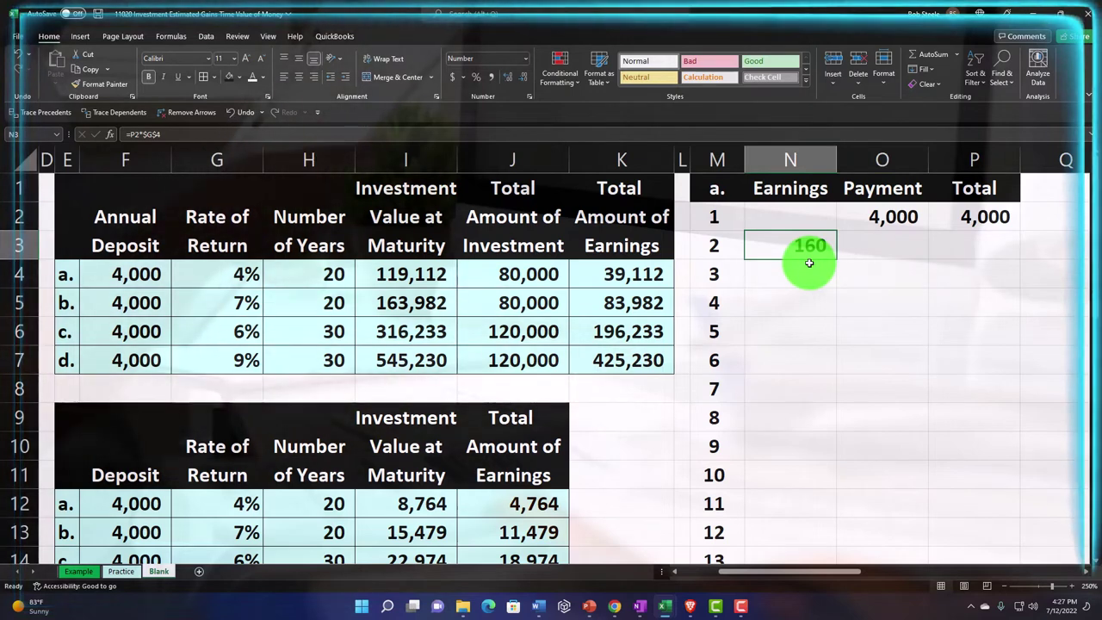
key("Right")
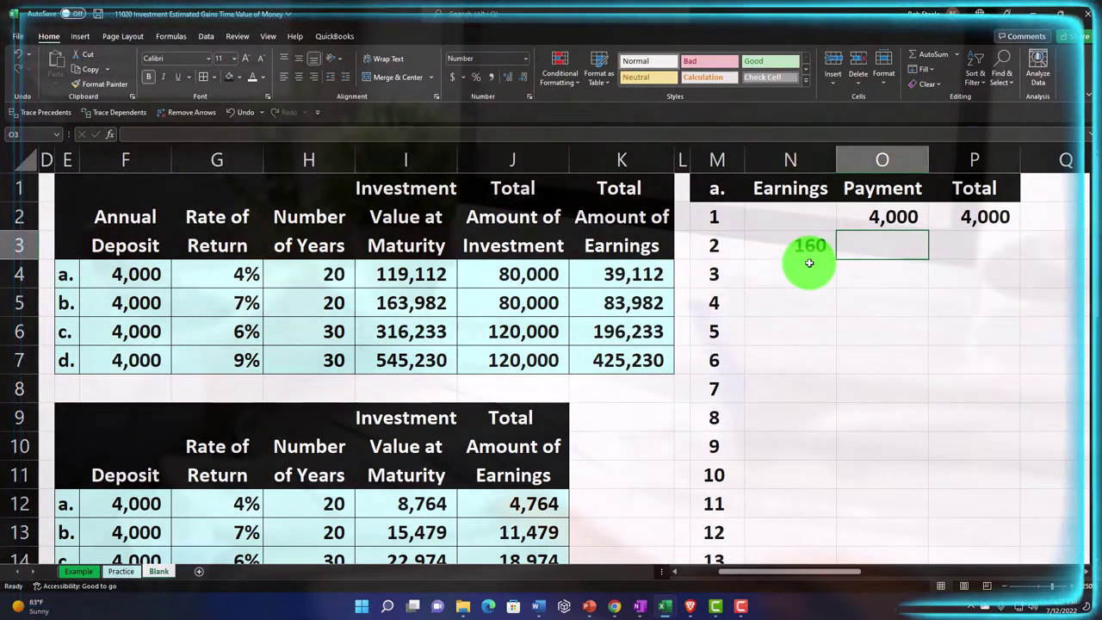
left_click(876, 216)
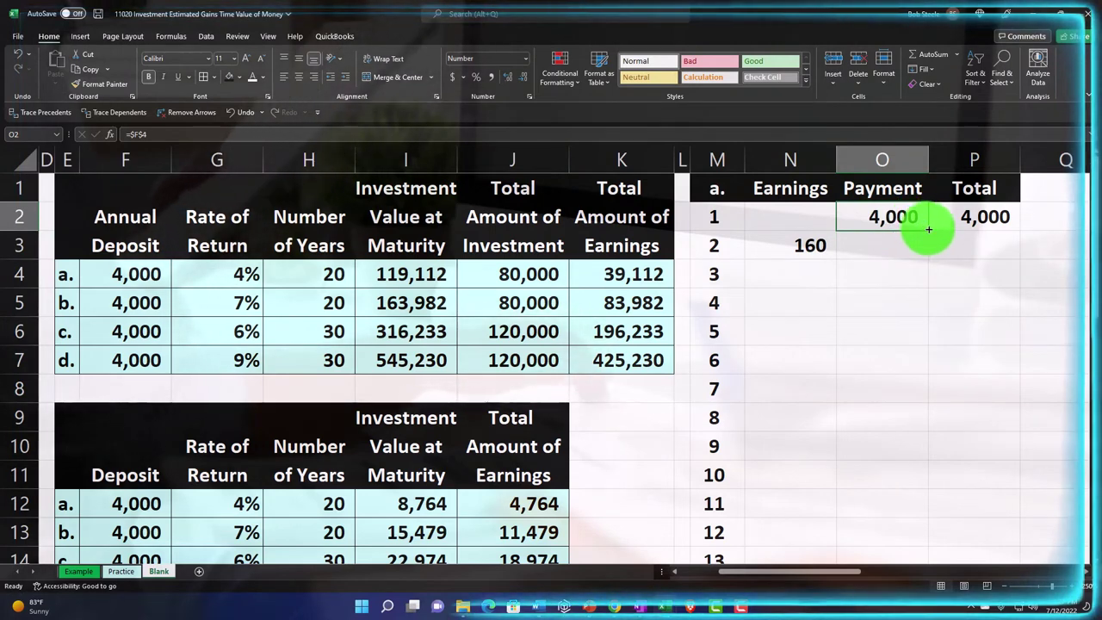
mouse_move(927, 227)
left_mouse_down()
mouse_move(927, 245)
mouse_move(915, 241)
left_mouse_up()
left_click(981, 255)
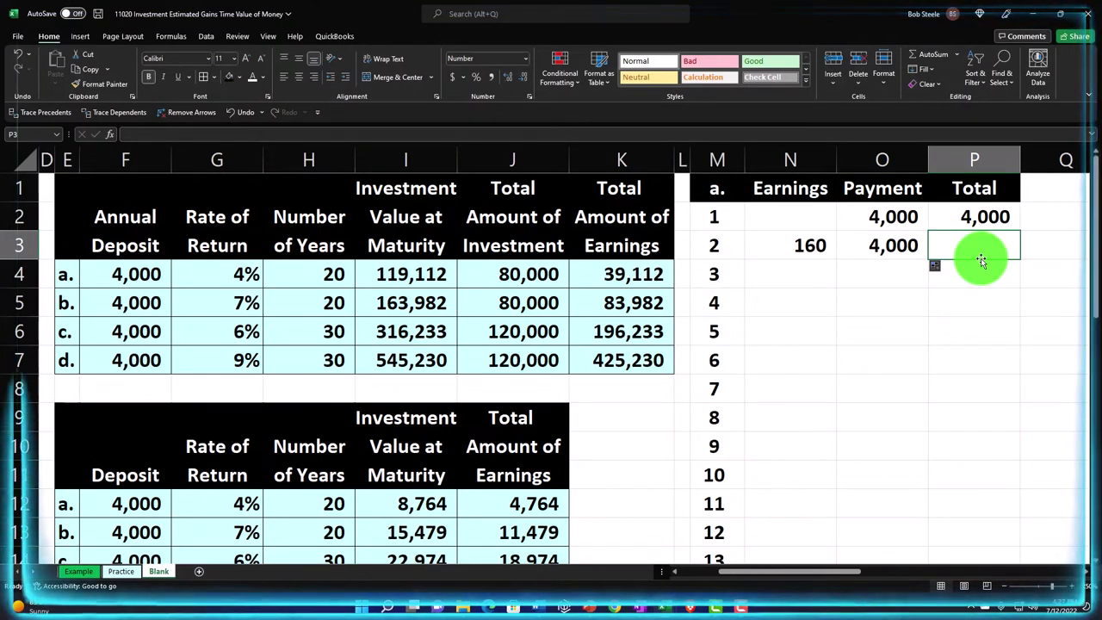
- Calculate year 2's total in P3 with =P2+N3+O3
type("=")
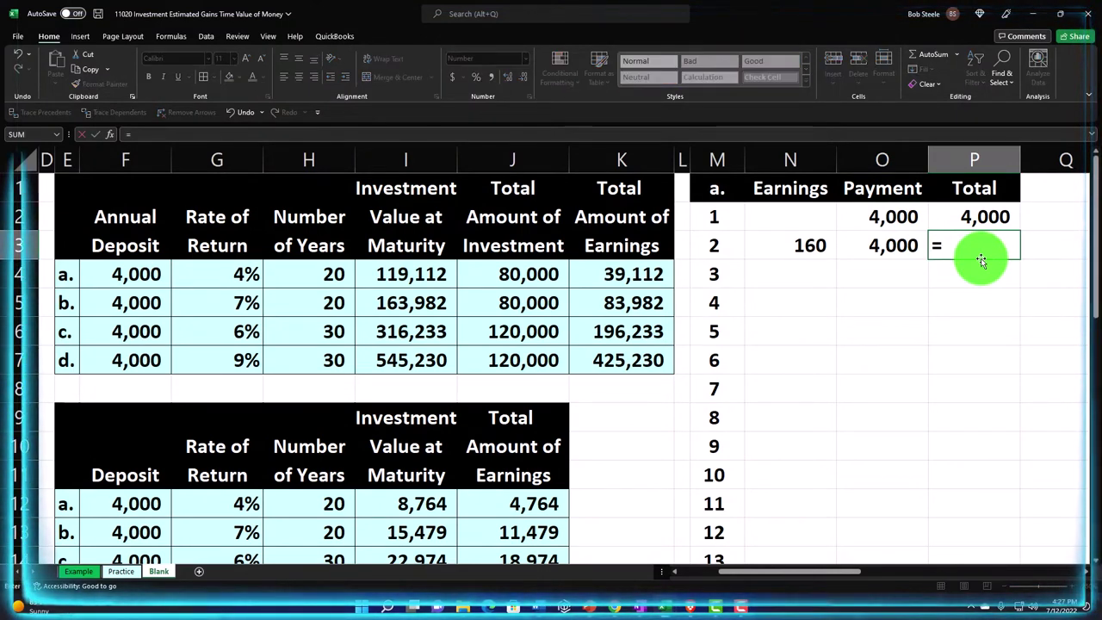
type("P2+")
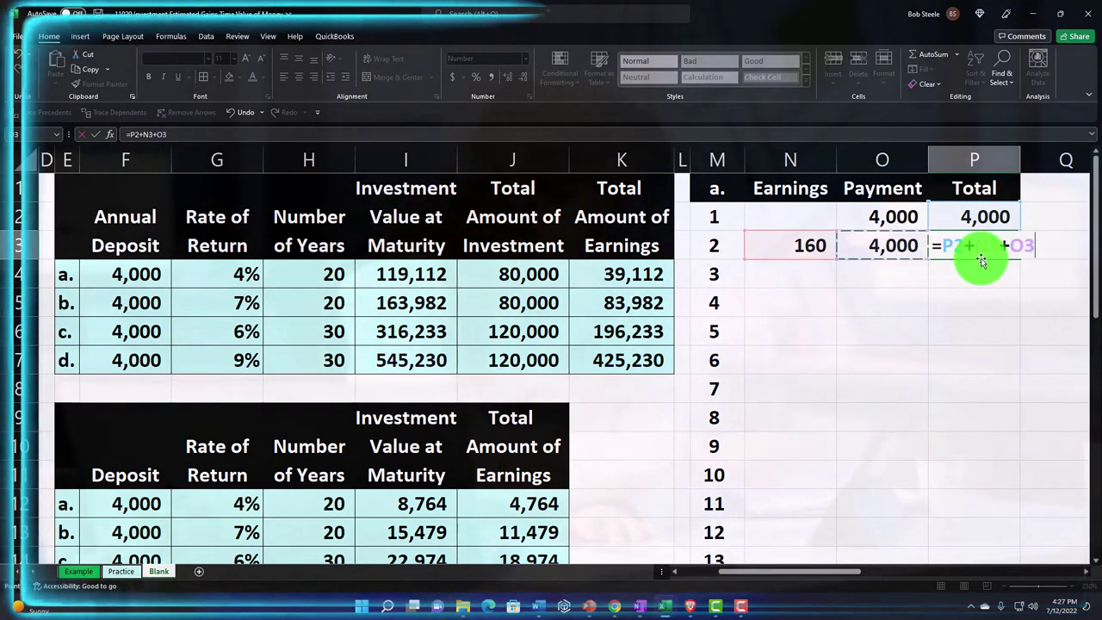
key("Return")
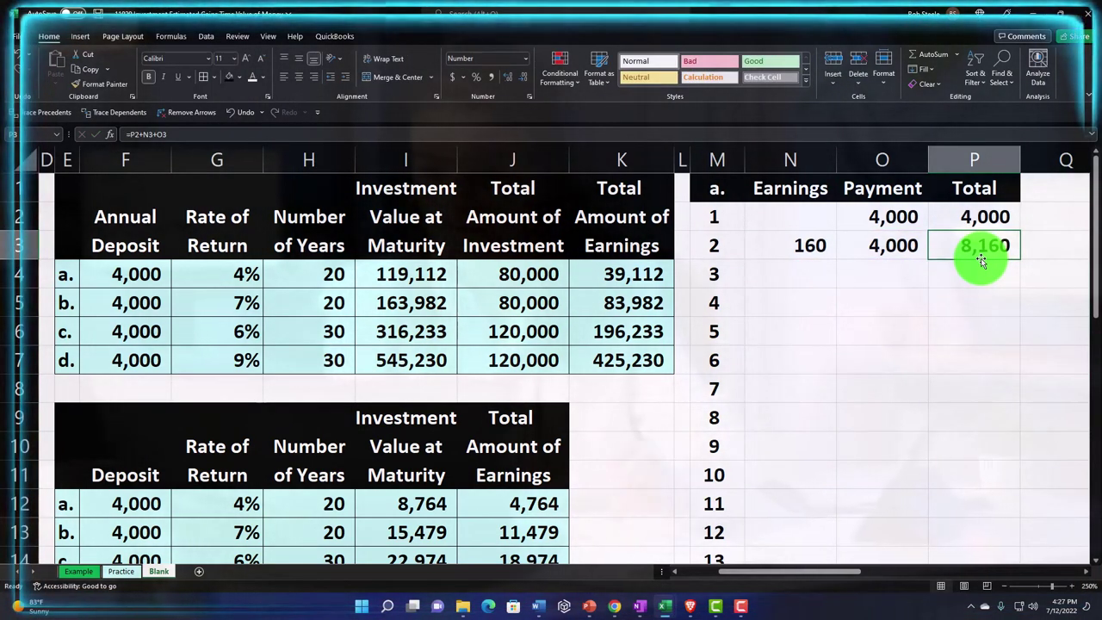
- Calculate year 2's total in P3 with =P2+SUM(N3:O3), replacing the existing formula
type("=P2")
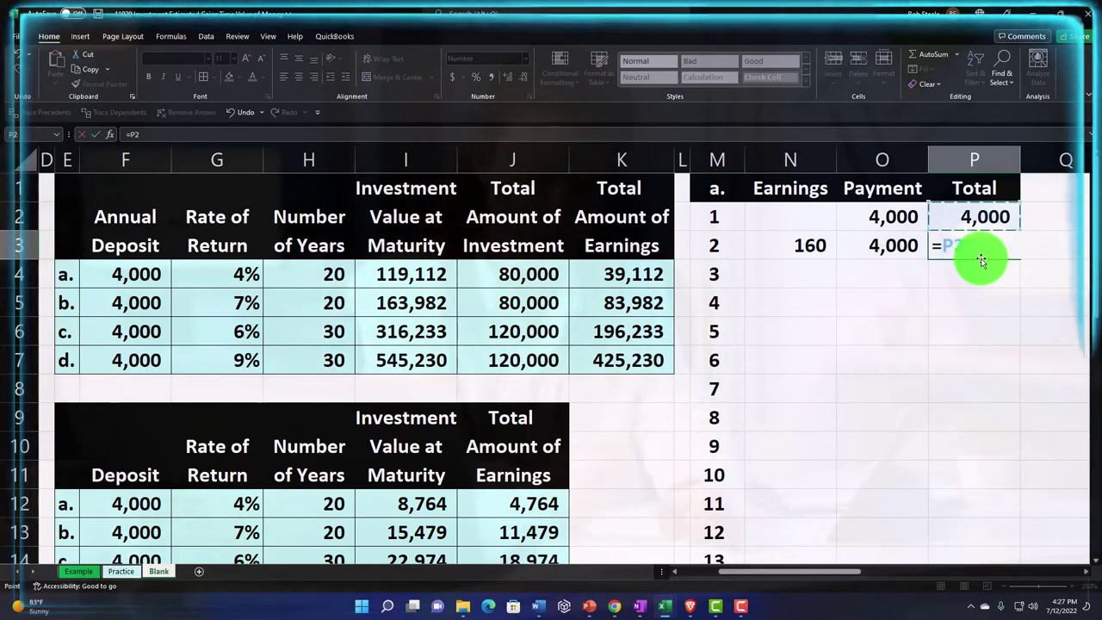
type("+sum")
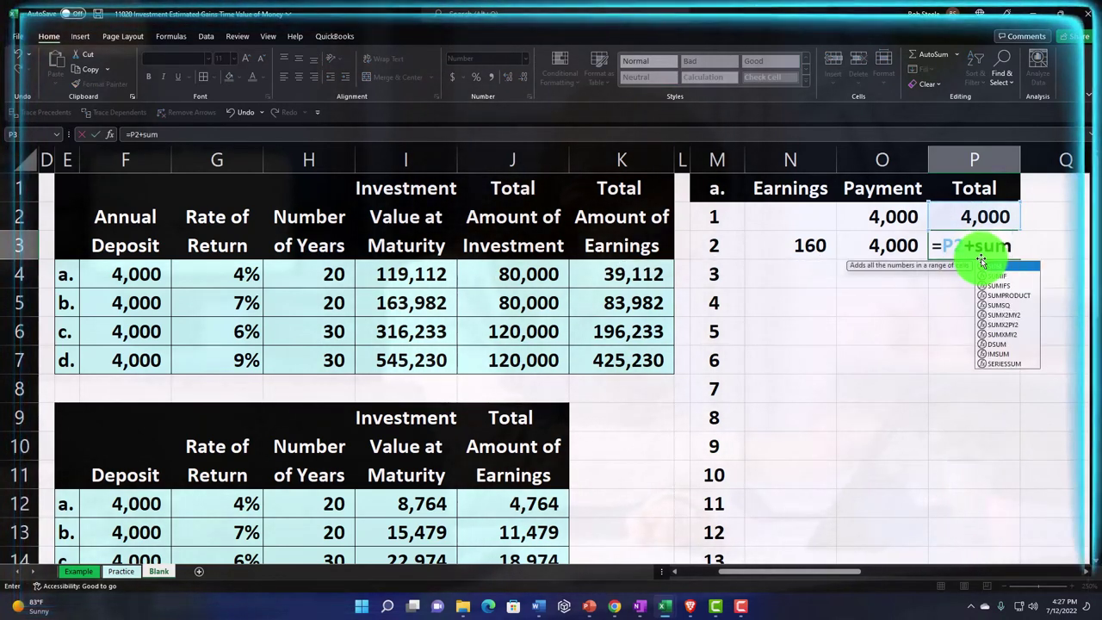
type("(N3:O3")
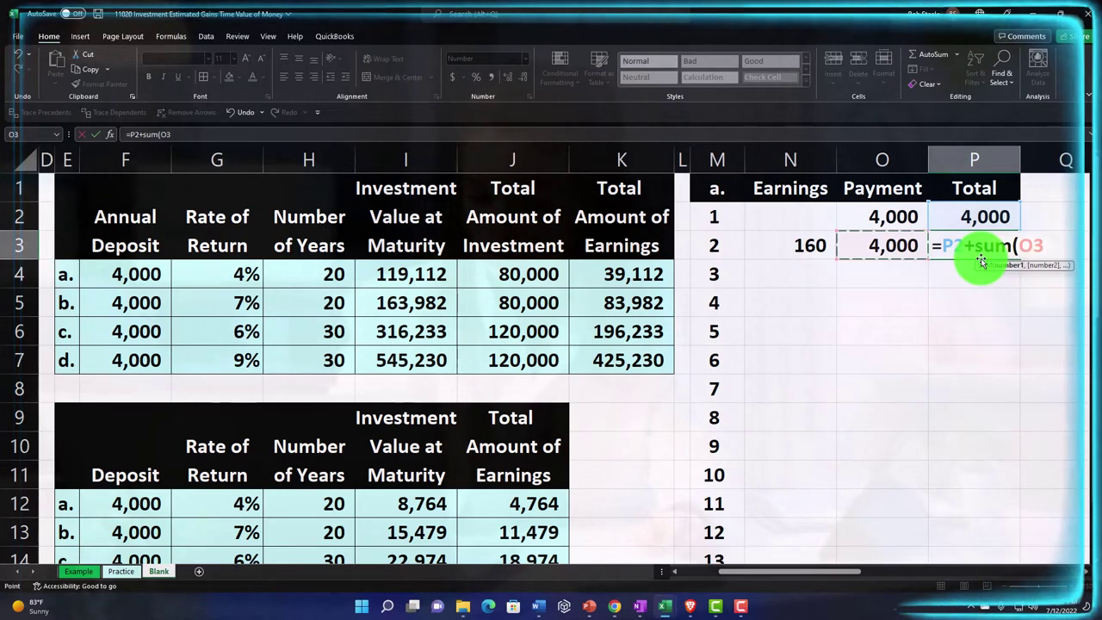
type(")")
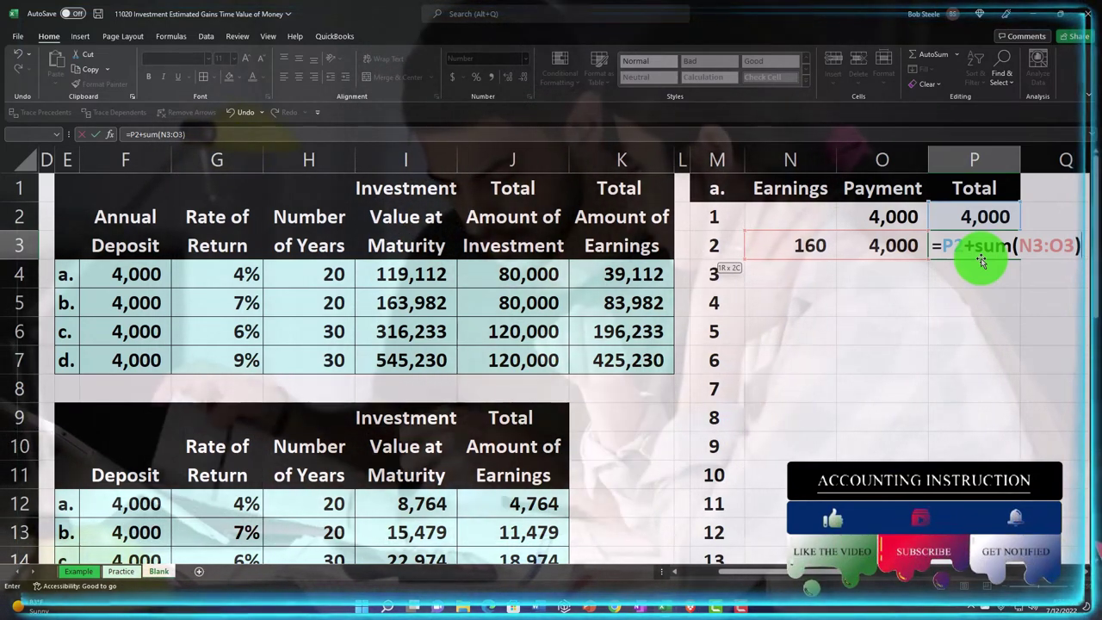
key("Return")
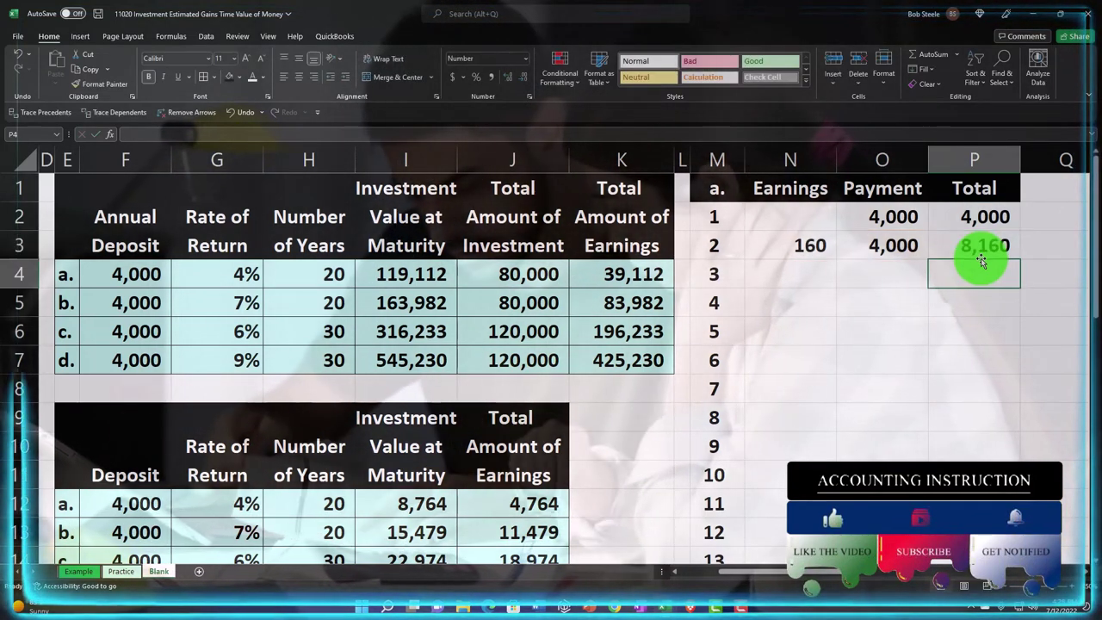
- Fill year 2's earnings, payment and total formulas from N3:P3 down through year 20 in row 21
left_click_drag(809, 245, 950, 246)
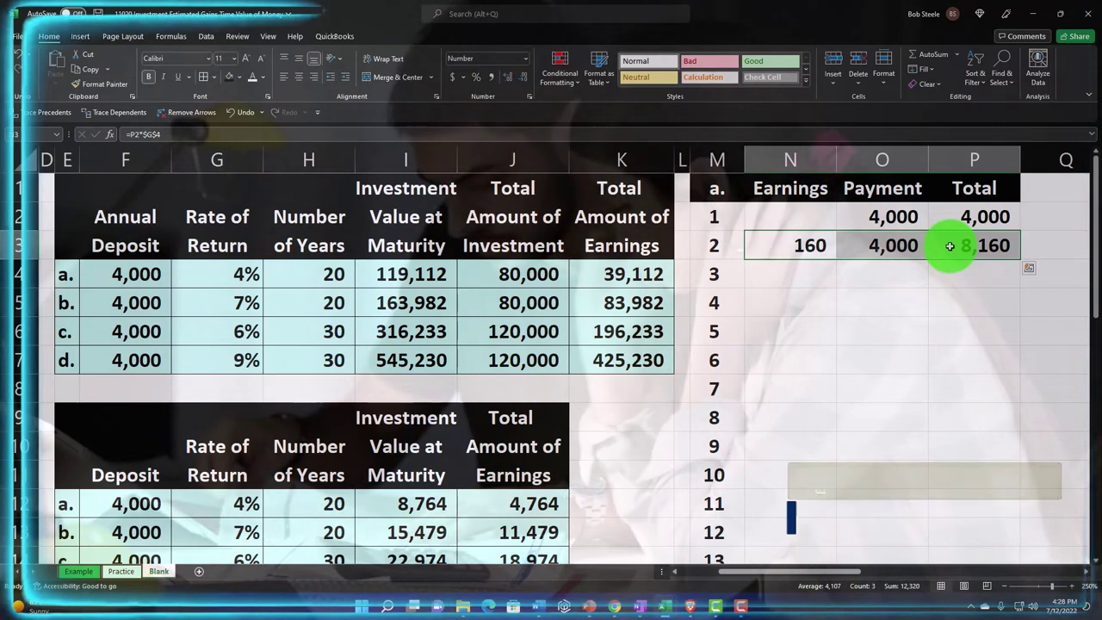
left_click_drag(800, 246, 953, 246)
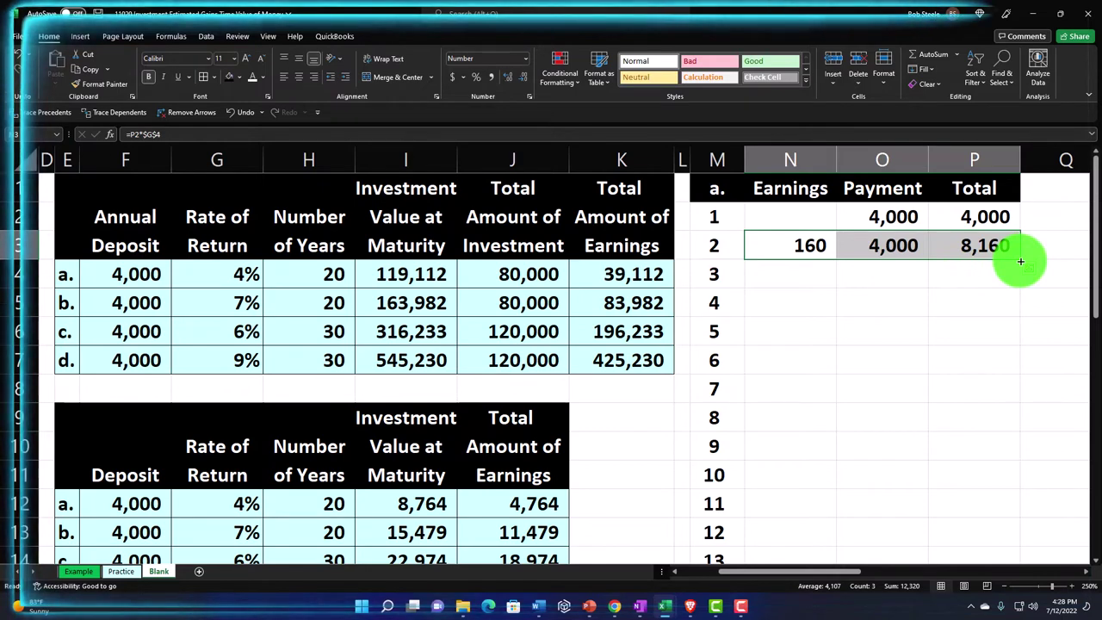
double_click(1021, 260)
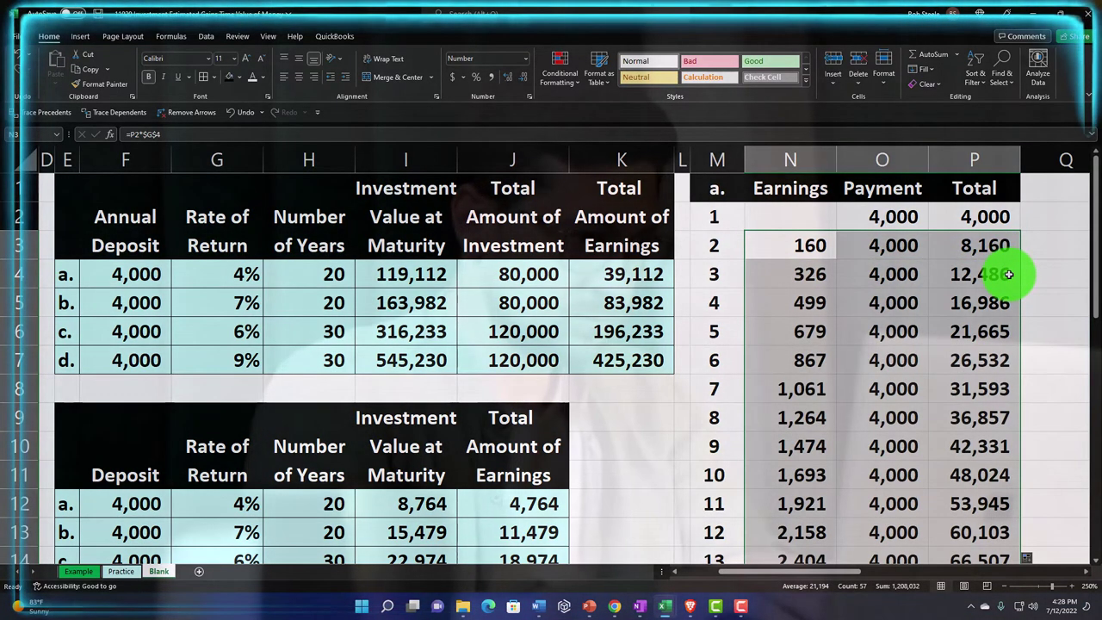
- Compare year 20's total in P21 with scenario a.'s investment value at maturity in I4
scroll(1008, 274, "down", 4)
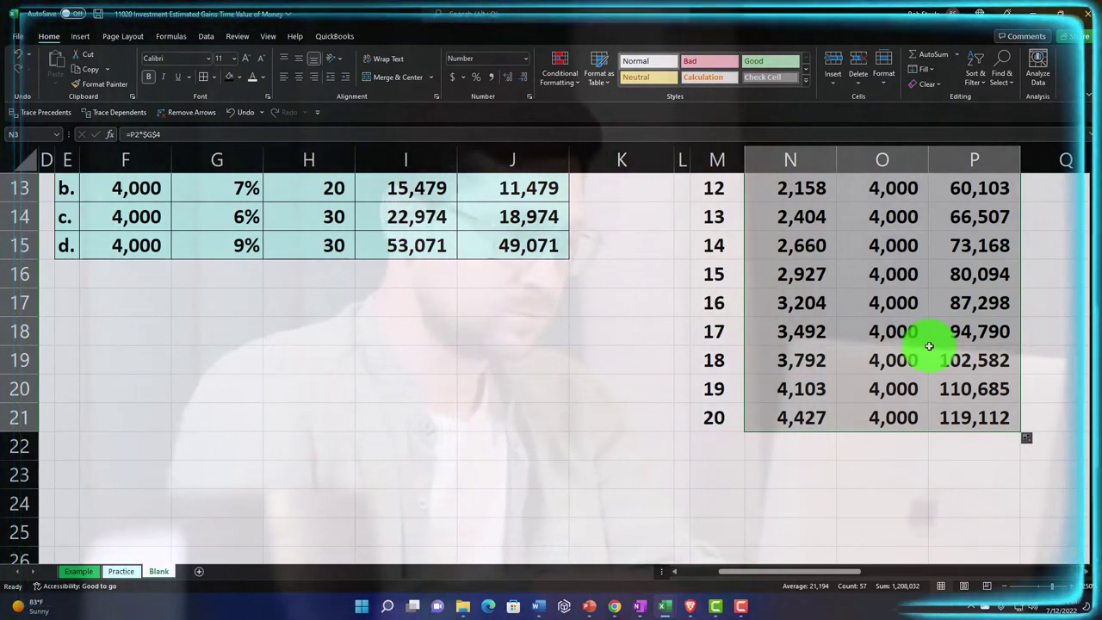
left_click(974, 422)
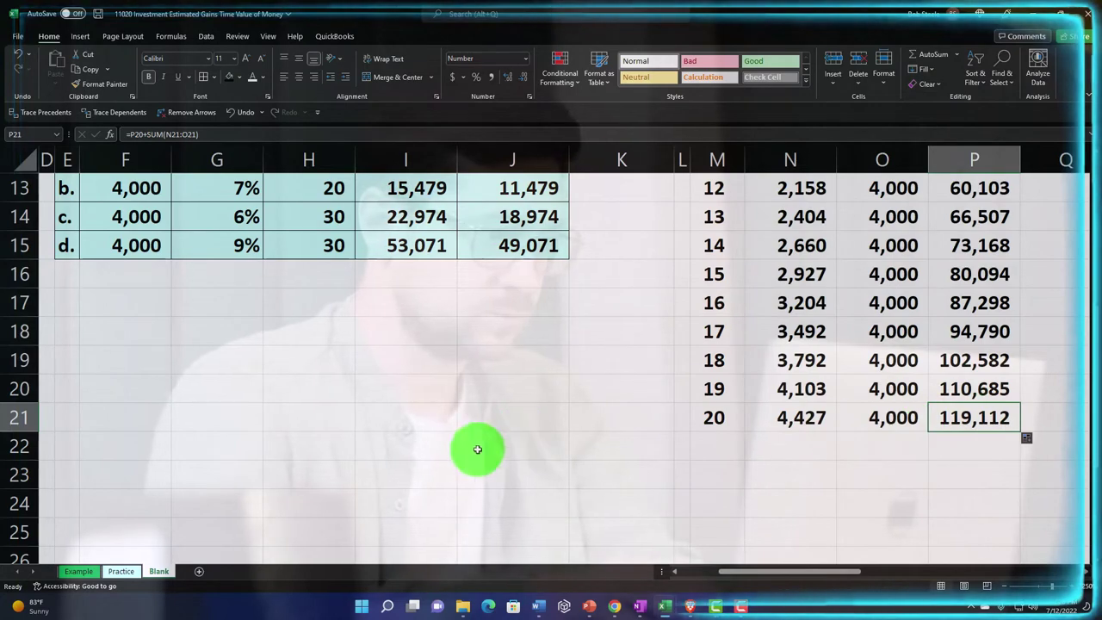
scroll(441, 453, "up", 4)
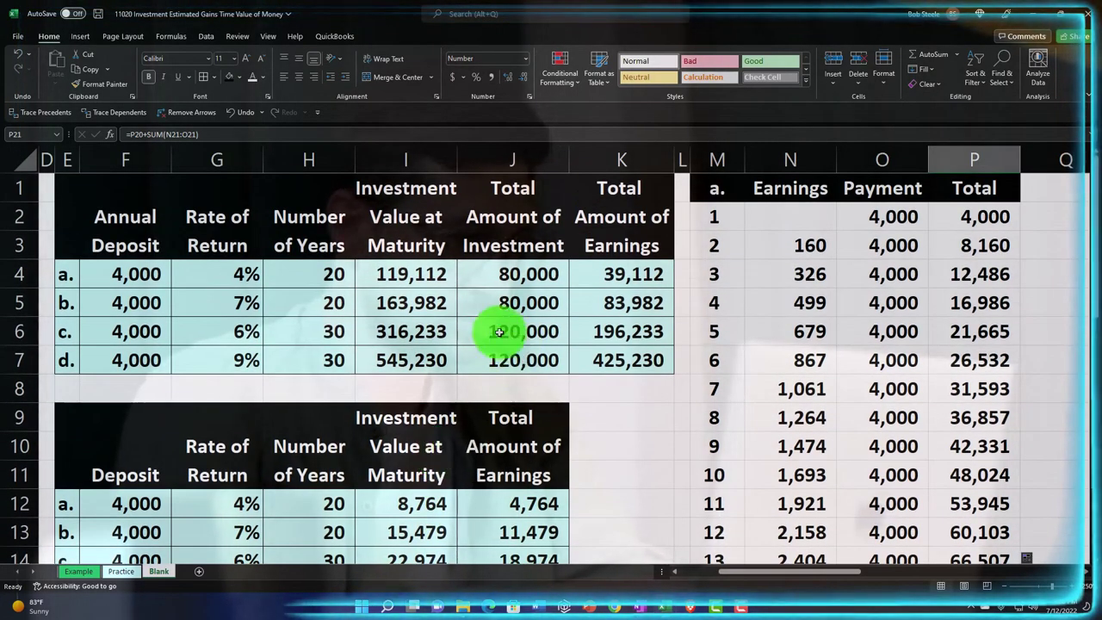
left_click(420, 274)
- Examine how the earnings and totals build up year by year in scenario a.'s table
left_click(821, 248)
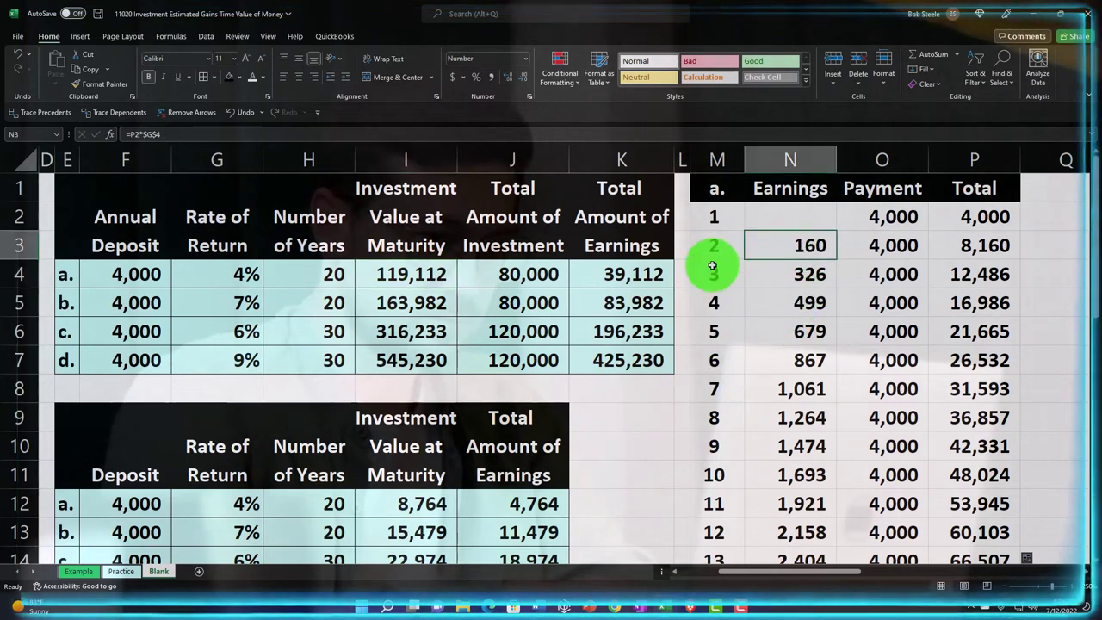
key("Right")
key("Left")
key("Down")
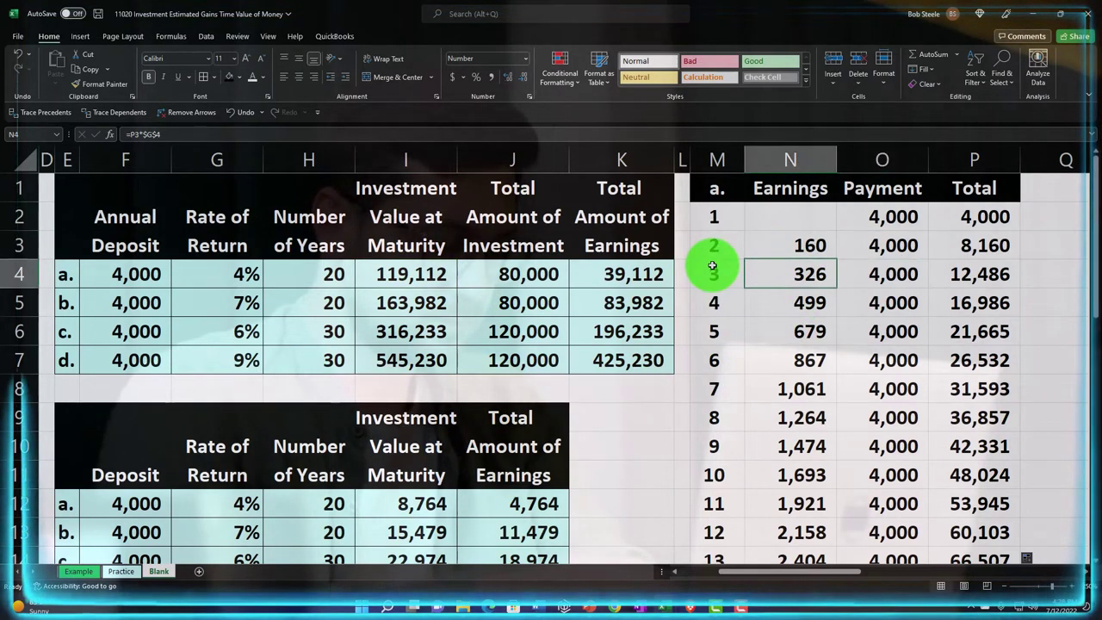
key("Down")
key("Down")
key("Down")
key("Down")
key("Right")
key("Right")
key("Down")
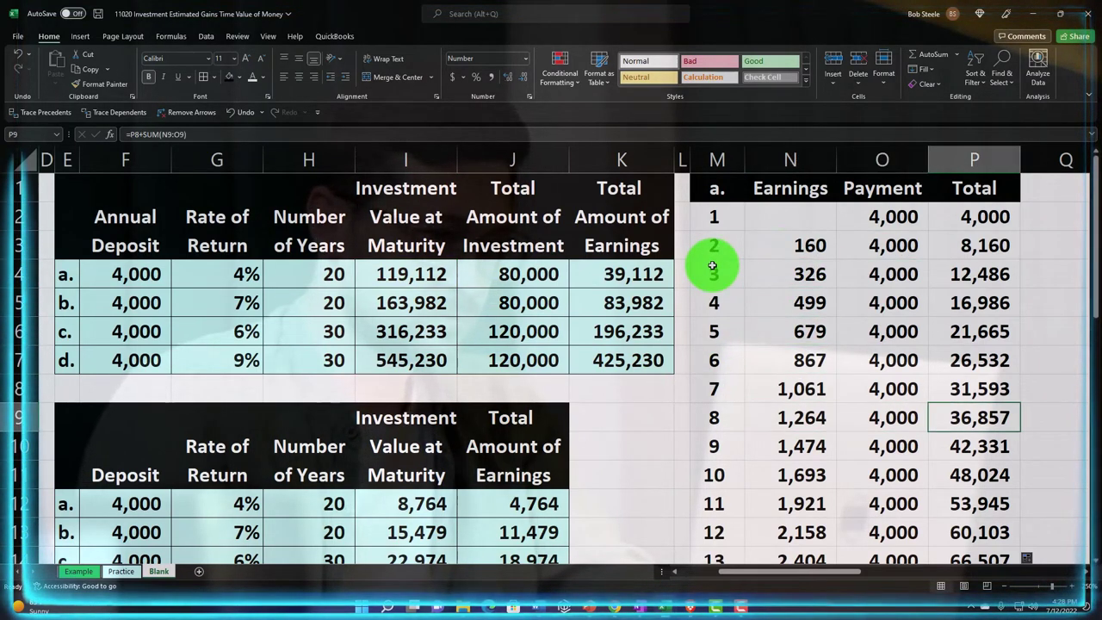
key("Left")
key("Left")
key("Left")
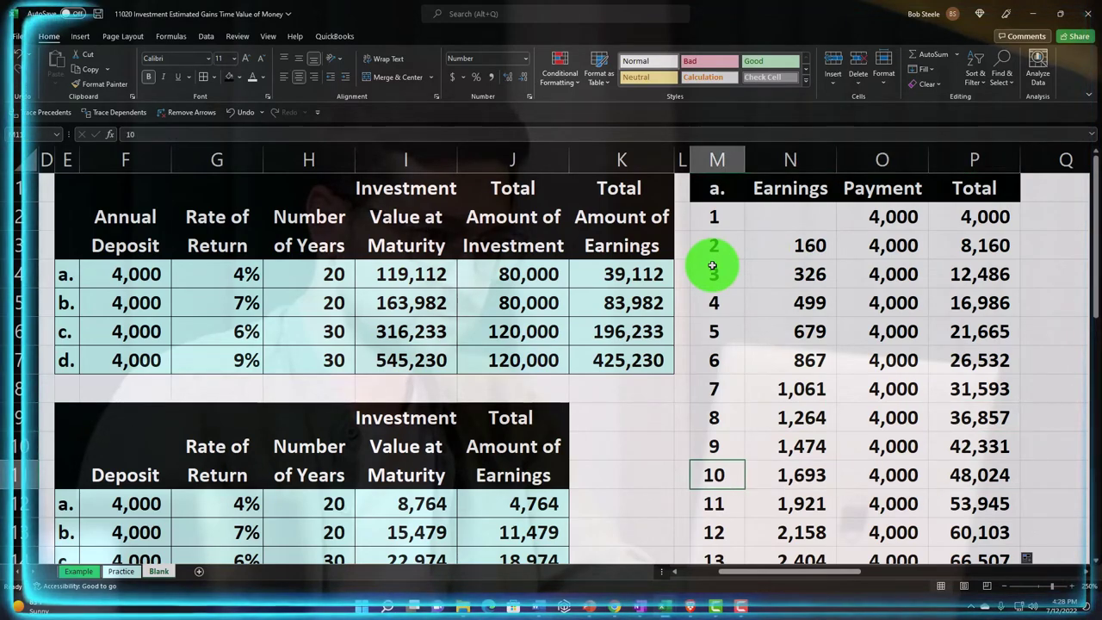
key("Right")
key("Down")
key("Down")
key("Down")
key("Down")
key("Down")
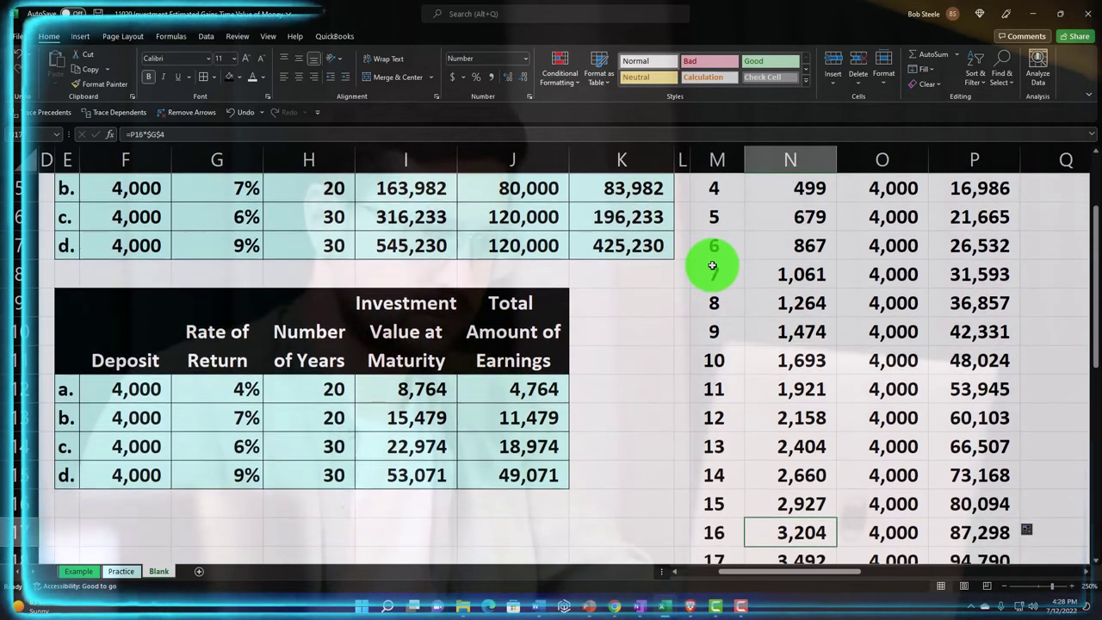
key("Down")
key("Down")
key("Down")
key("Down")
key("Down")
key("Down")
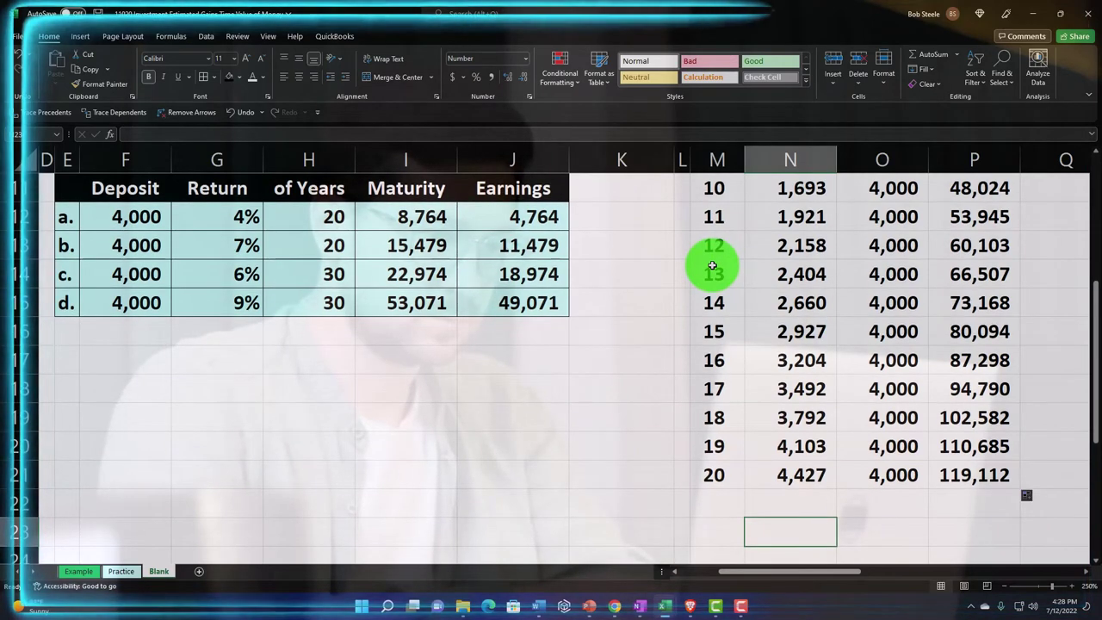
scroll(783, 405, "up", 4)
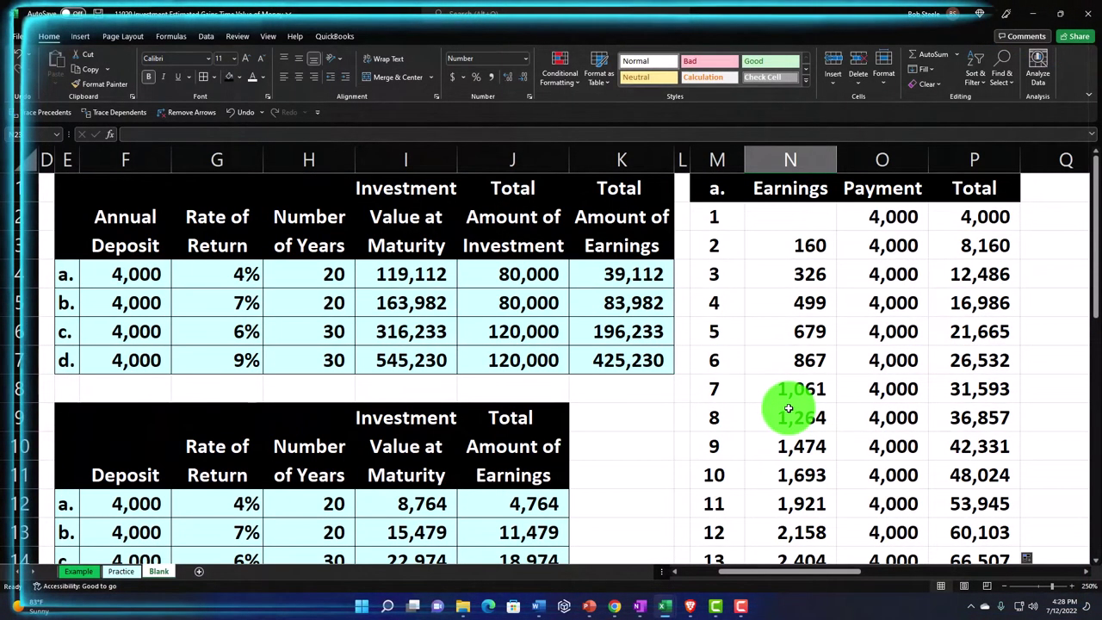
- Format scenario a.'s yearly table M2:P21 with borders and the recently used light blue fill
left_click_drag(714, 218, 951, 509)
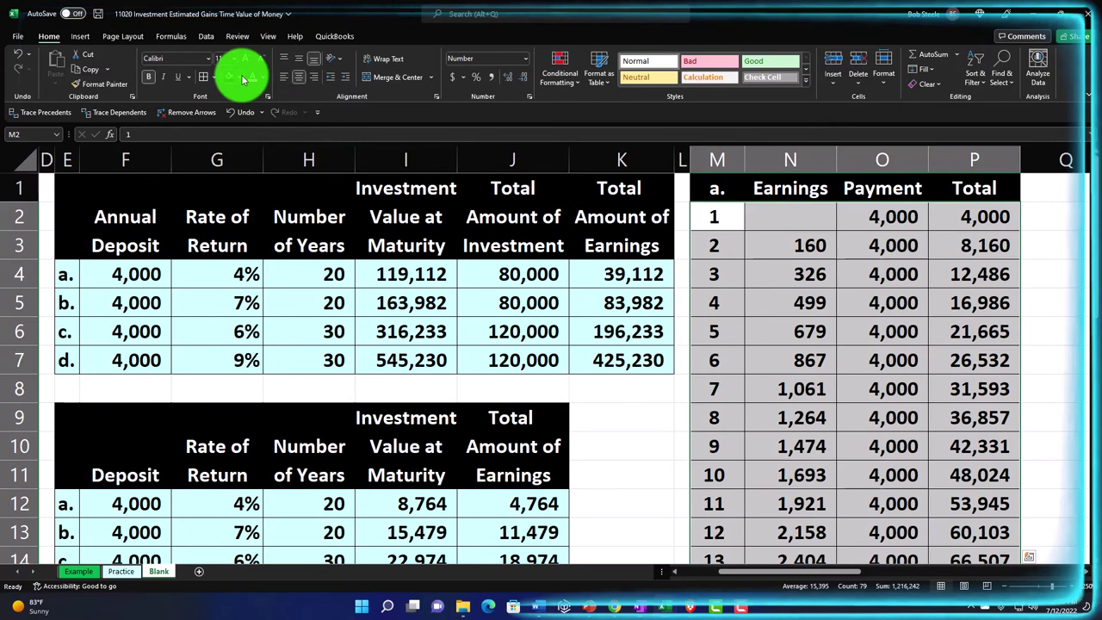
left_click(241, 77)
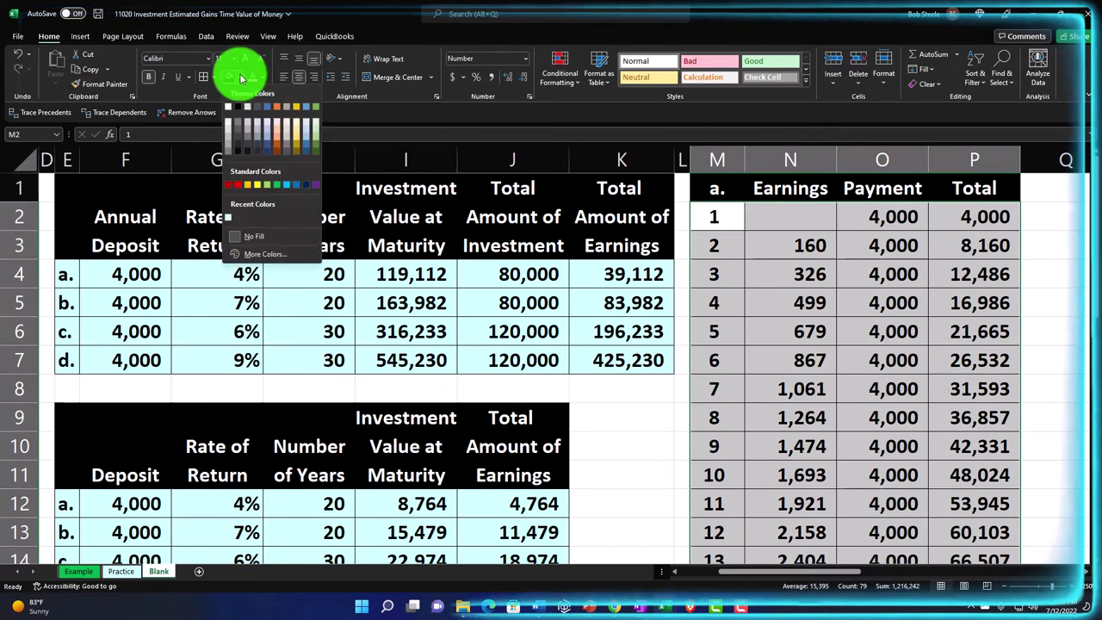
left_click(228, 217)
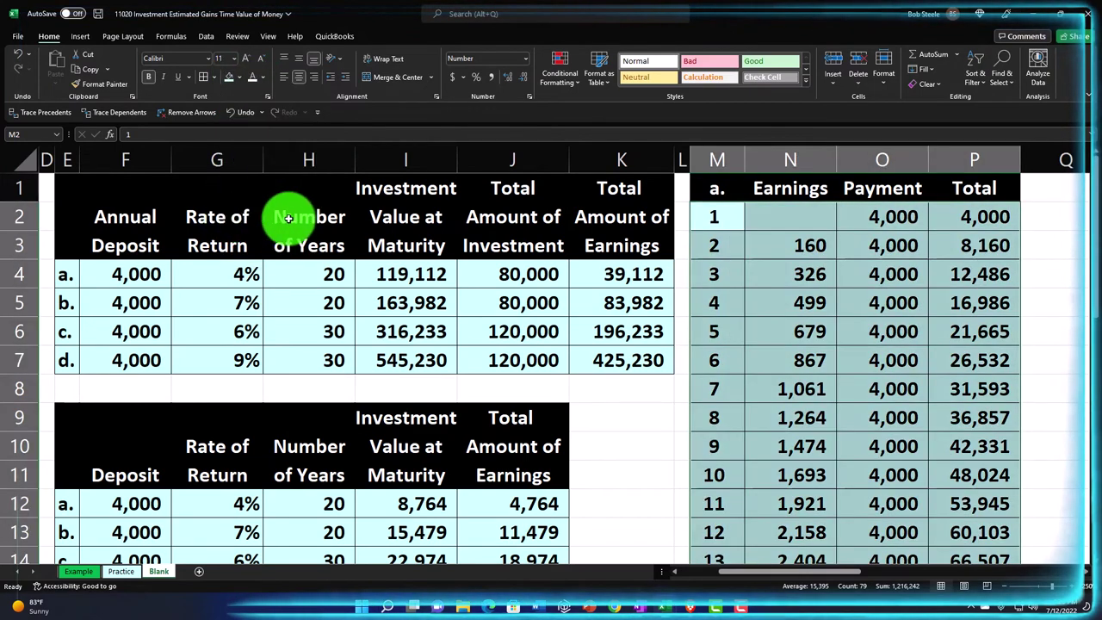
left_click(773, 225)
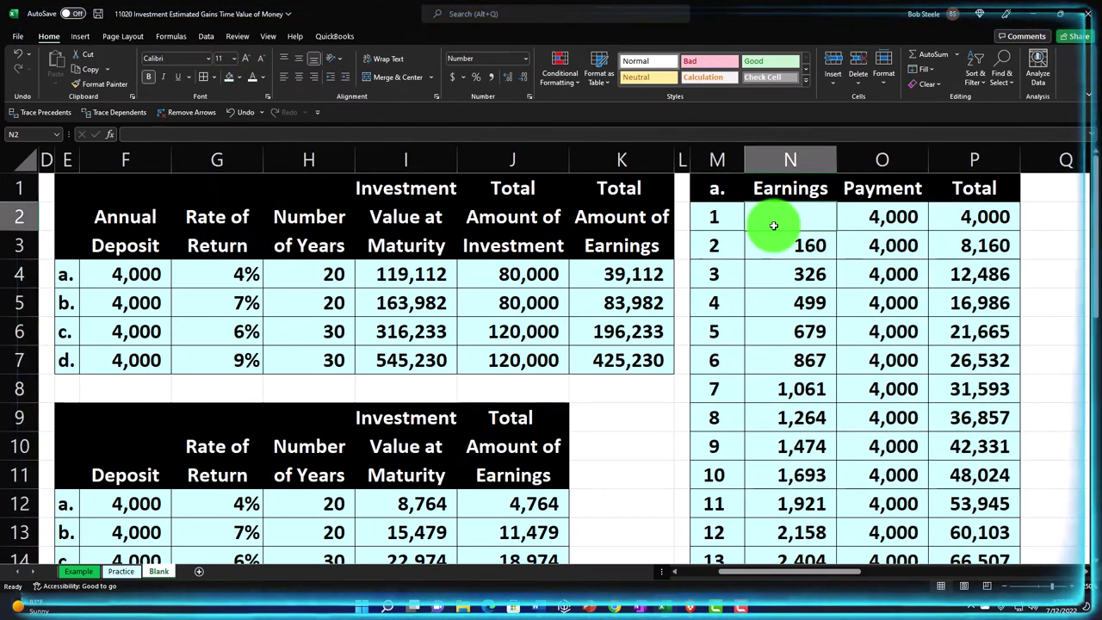
- Copy the formatting of spacer column L onto column Q with Format Painter to make it a narrow spacer
key("Right")
key("Right")
key("Right")
key("Right")
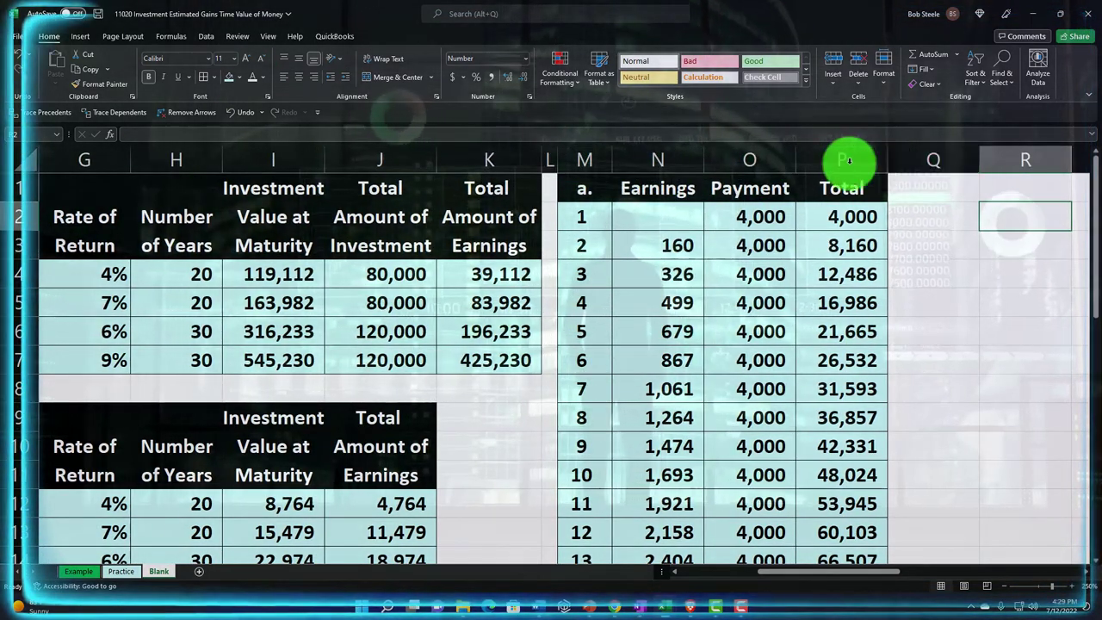
left_click(554, 159)
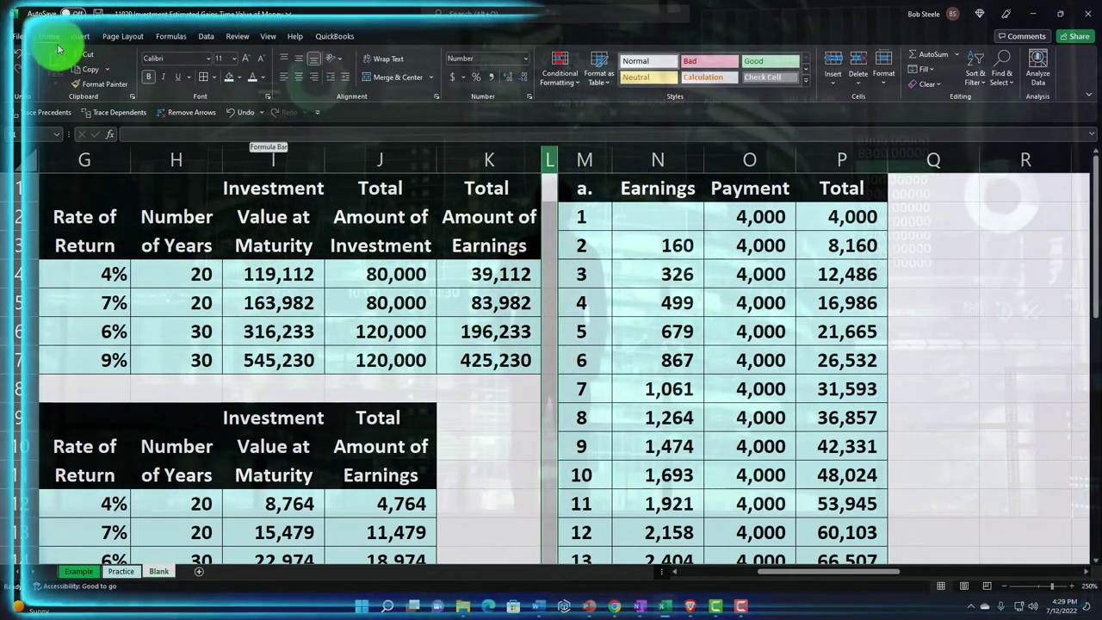
left_click(93, 84)
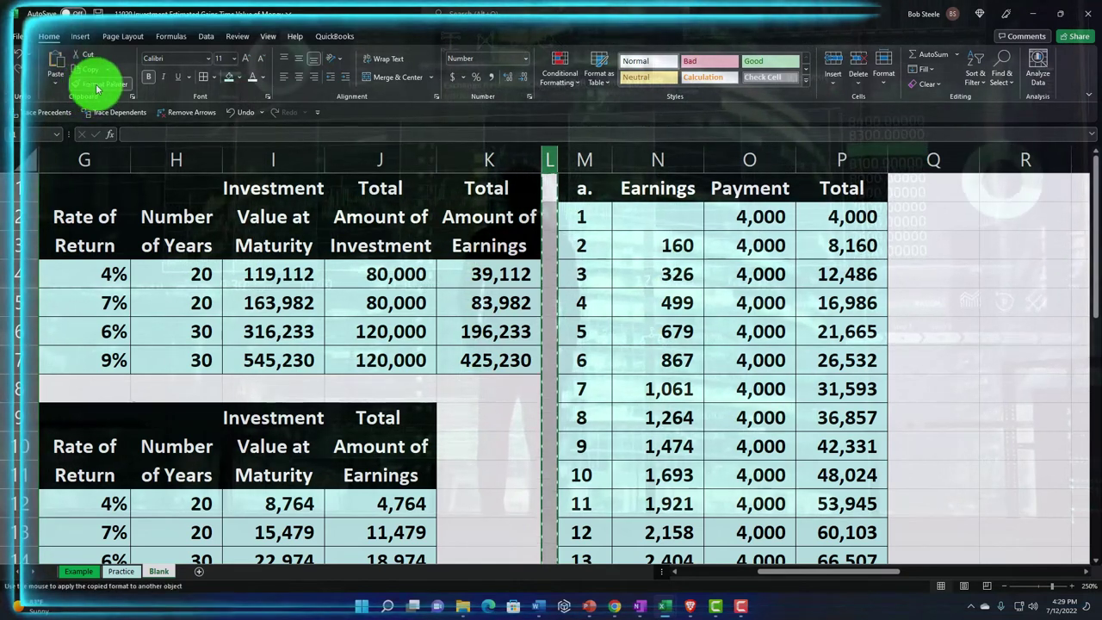
left_click(923, 164)
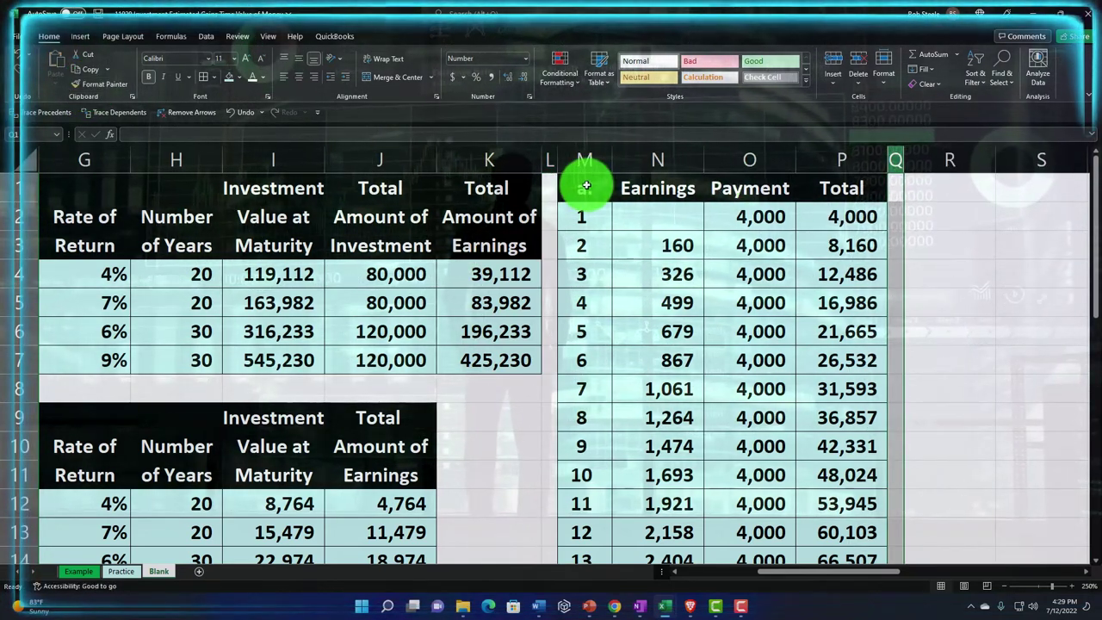
- Copy the table headers M1:P1 to R1:U1 and change the label in R1 to b
left_click_drag(585, 185, 803, 186)
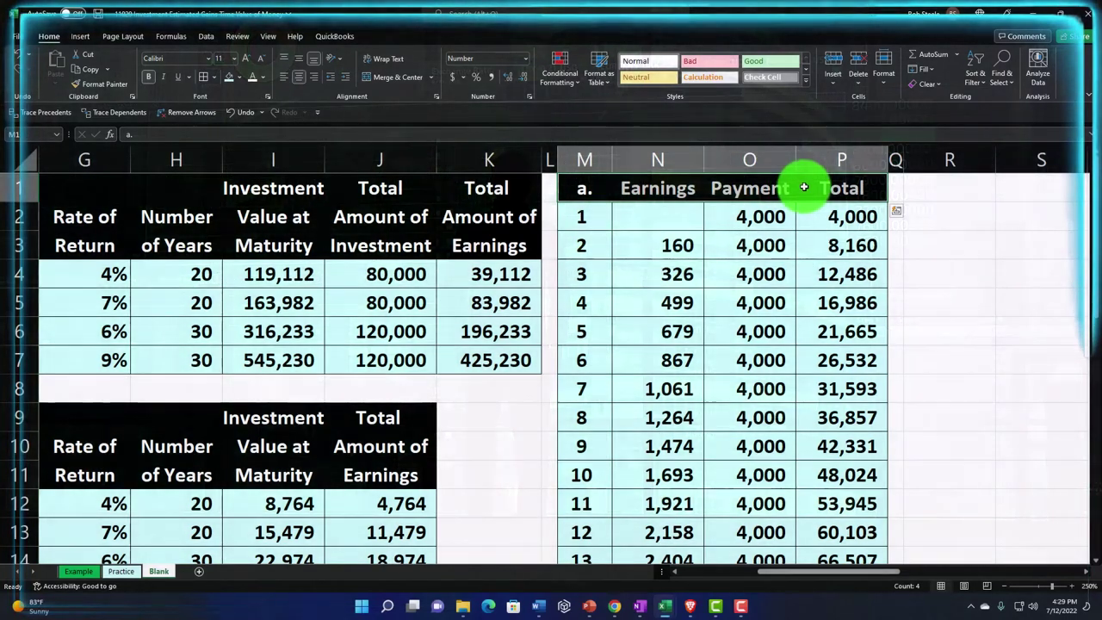
left_click(896, 210)
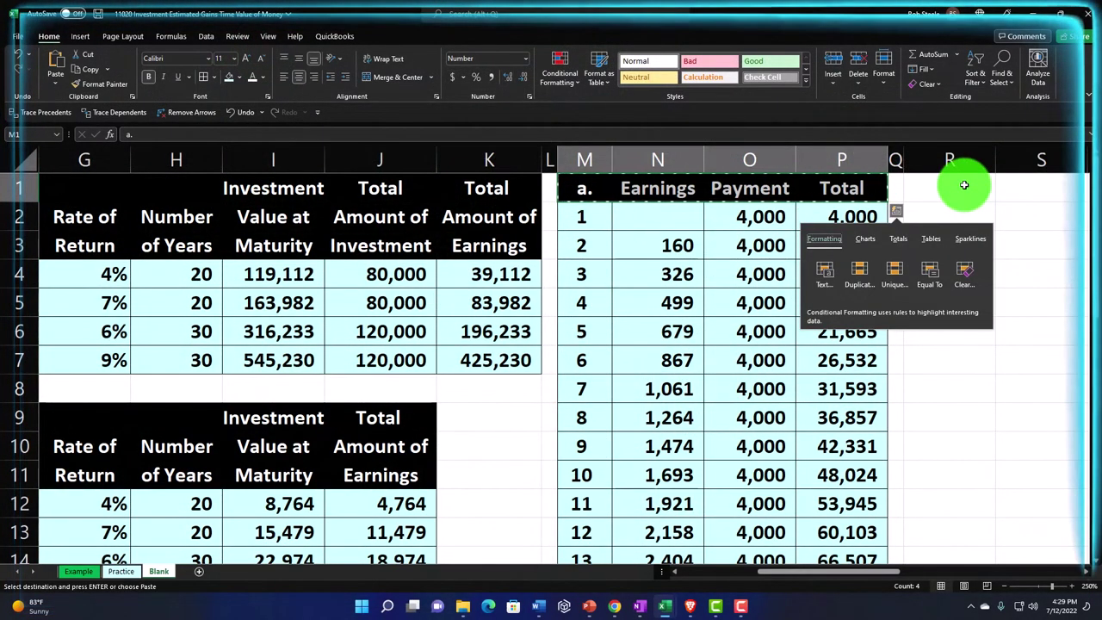
left_click(965, 185)
type("a.\tEarnings\tPayment\tTotal")
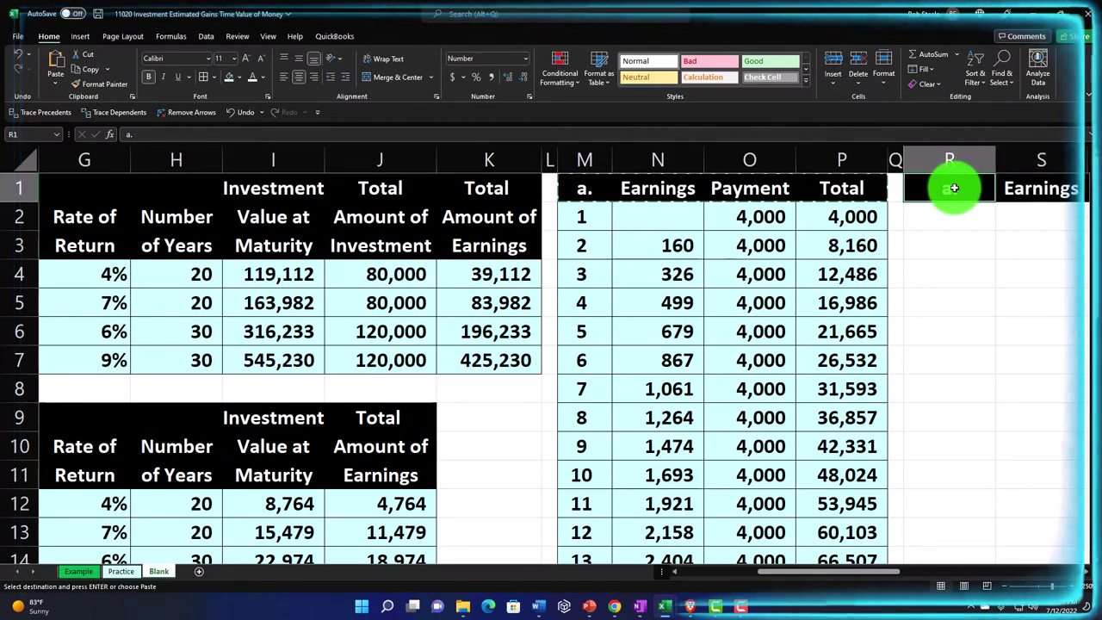
type("b.")
key("Return")
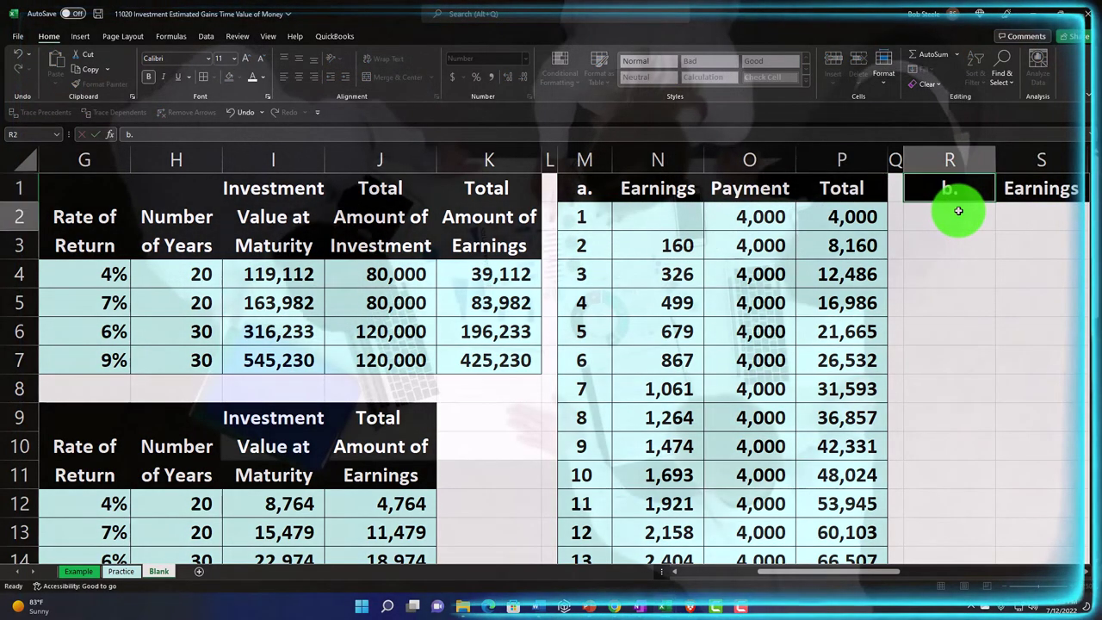
- Narrow column R, under the b. label, to roughly the width of column M
key("Right")
key("Right")
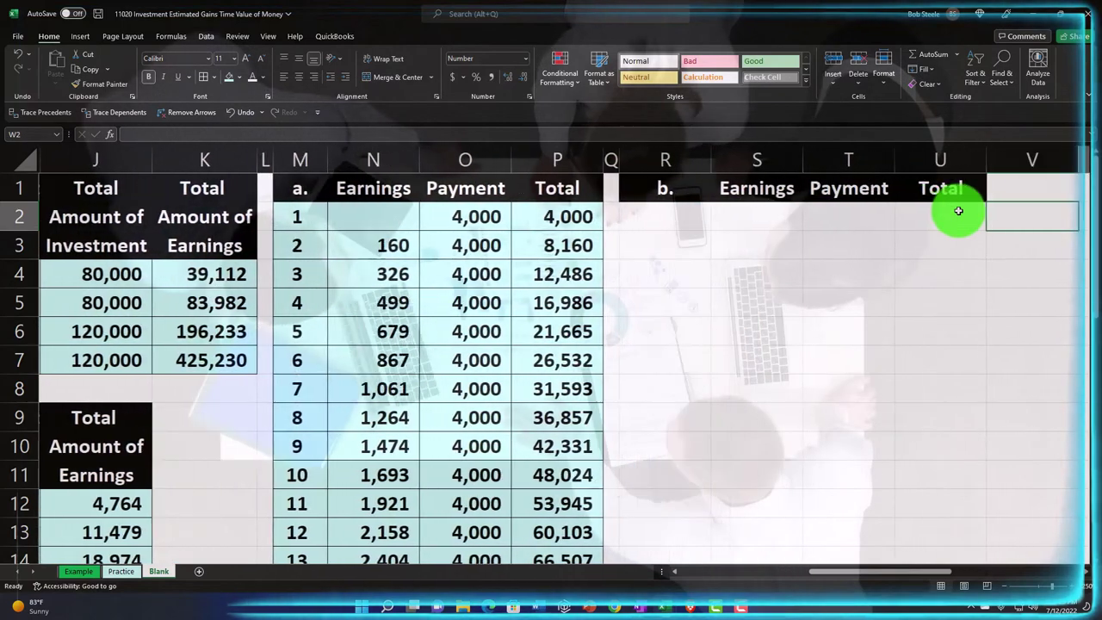
left_click_drag(600, 161, 559, 161)
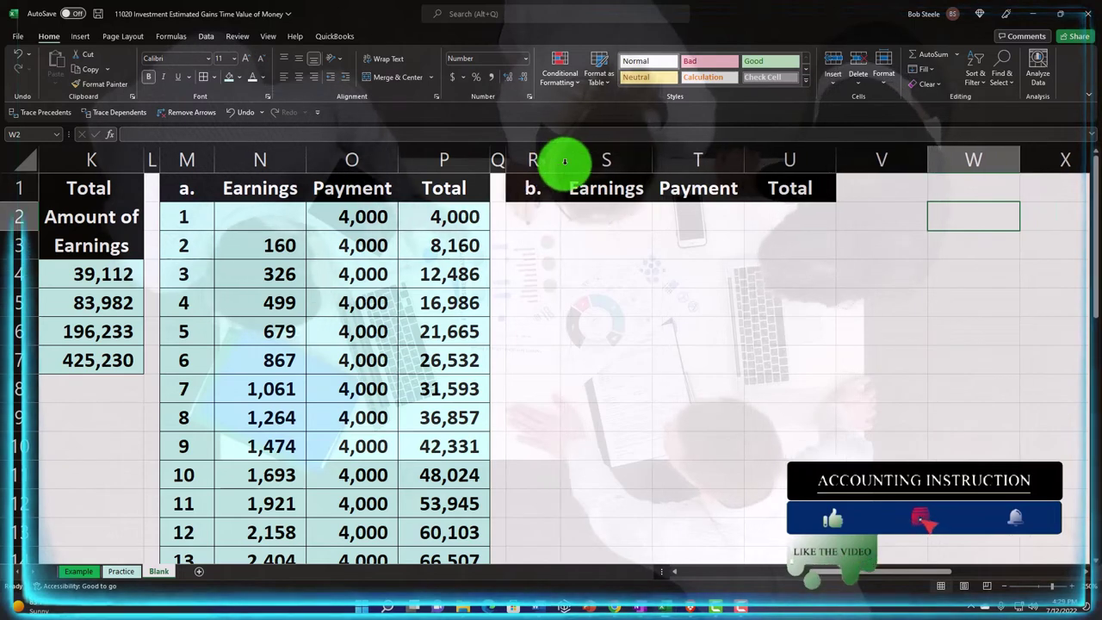
- Number the years 1 to 20 in R2:R21 under the b. header and center them
left_click(538, 214)
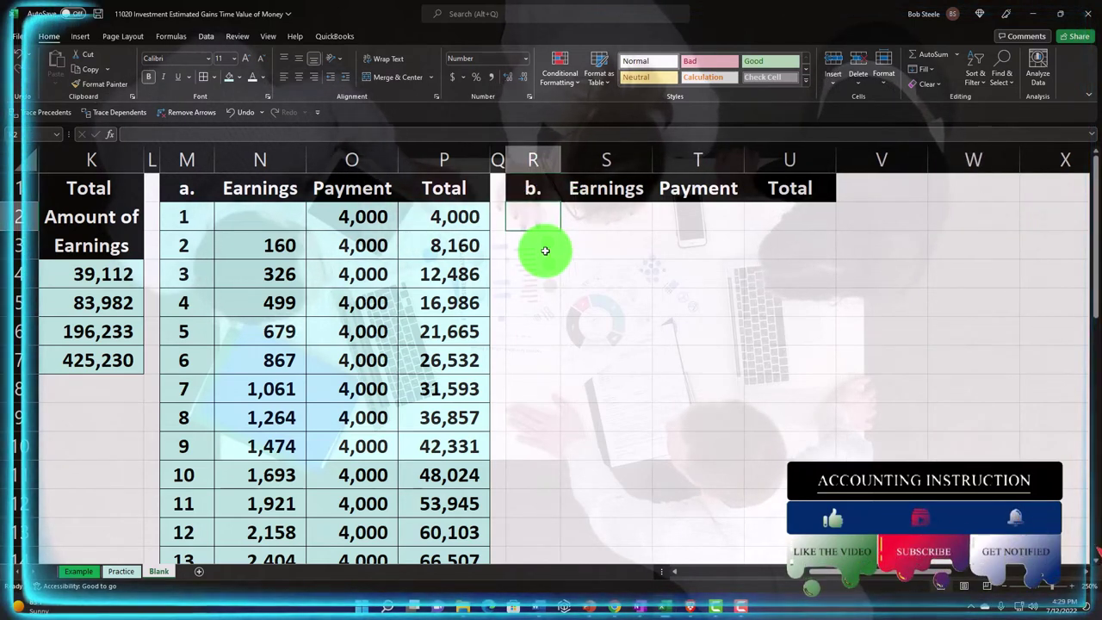
type("1")
key("Return")
type("2")
key("Return")
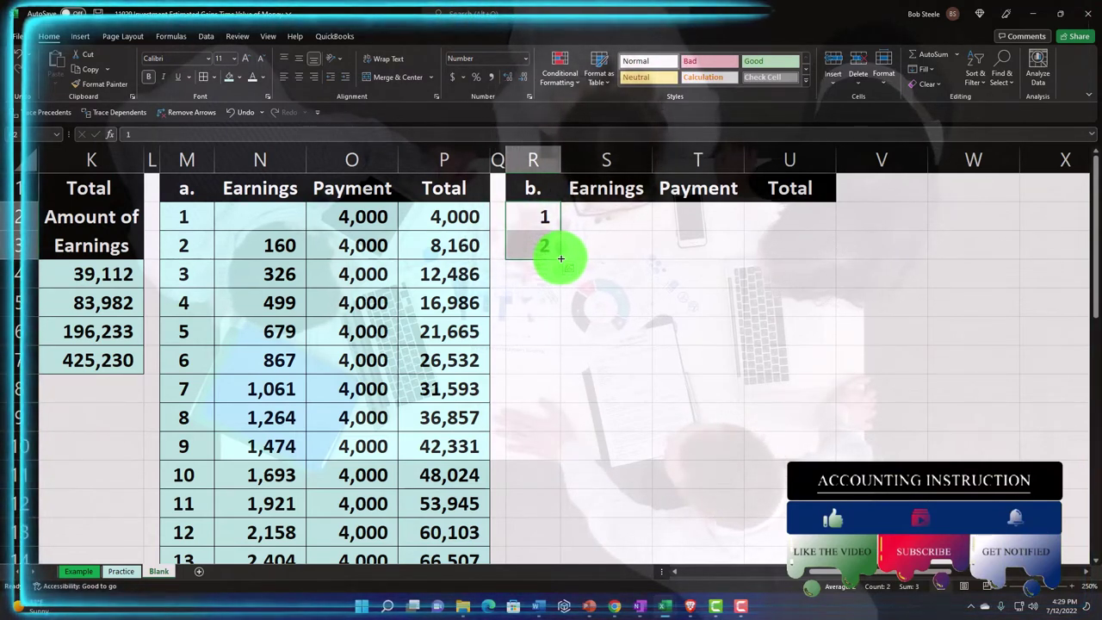
left_click_drag(560, 258, 552, 426)
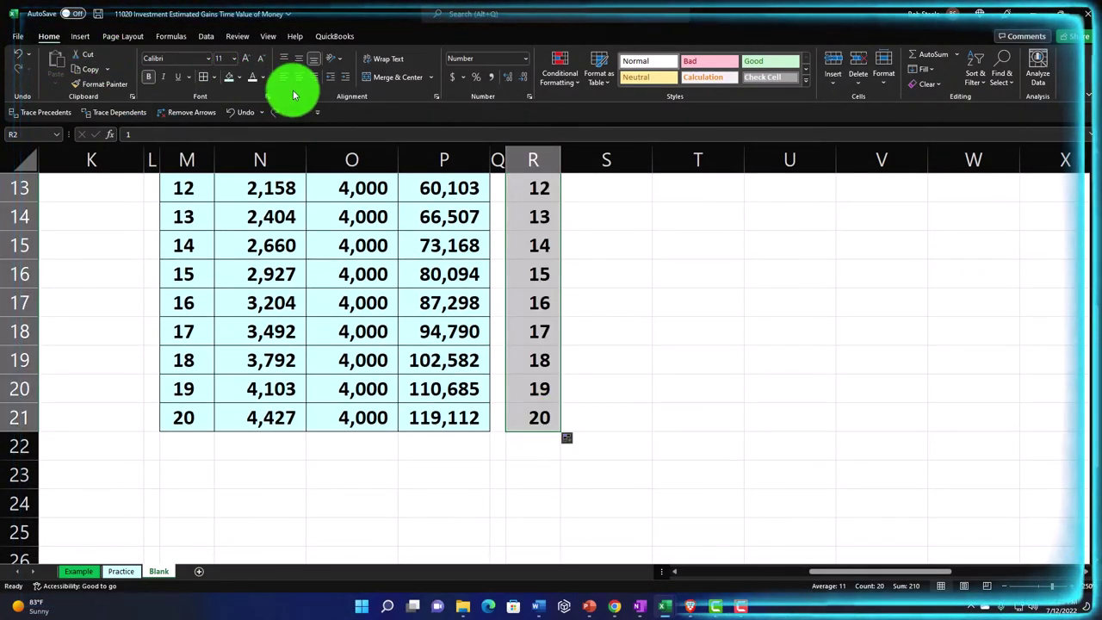
key("ctrl+BackSpace")
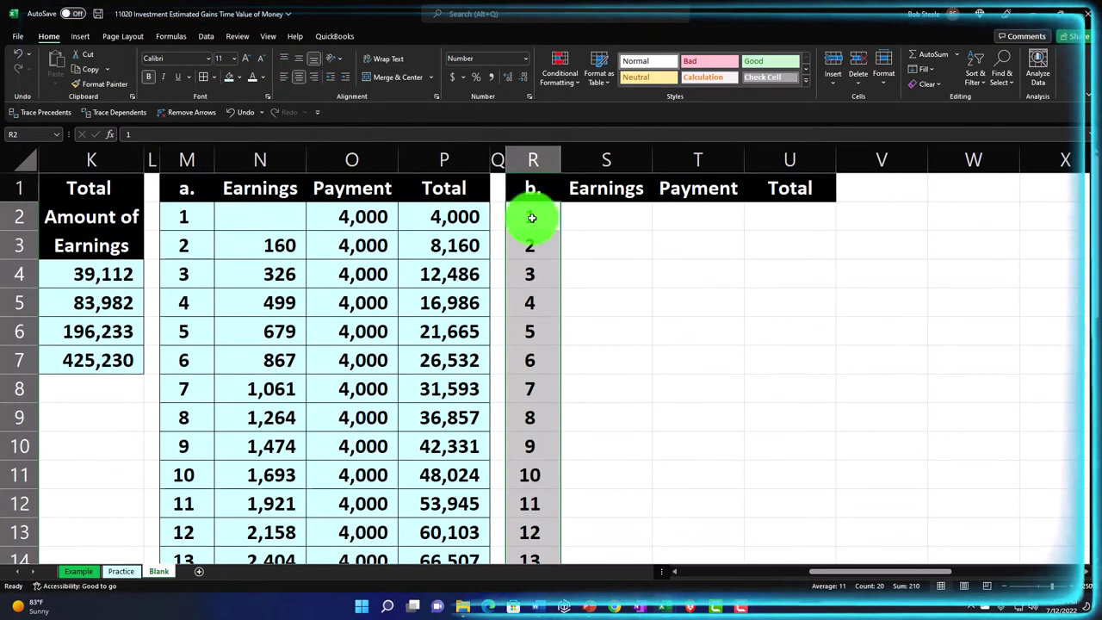
- Enter the first-year payment in T2 as an absolute reference to scenario b.'s annual deposit, =$F$5
left_click(706, 221)
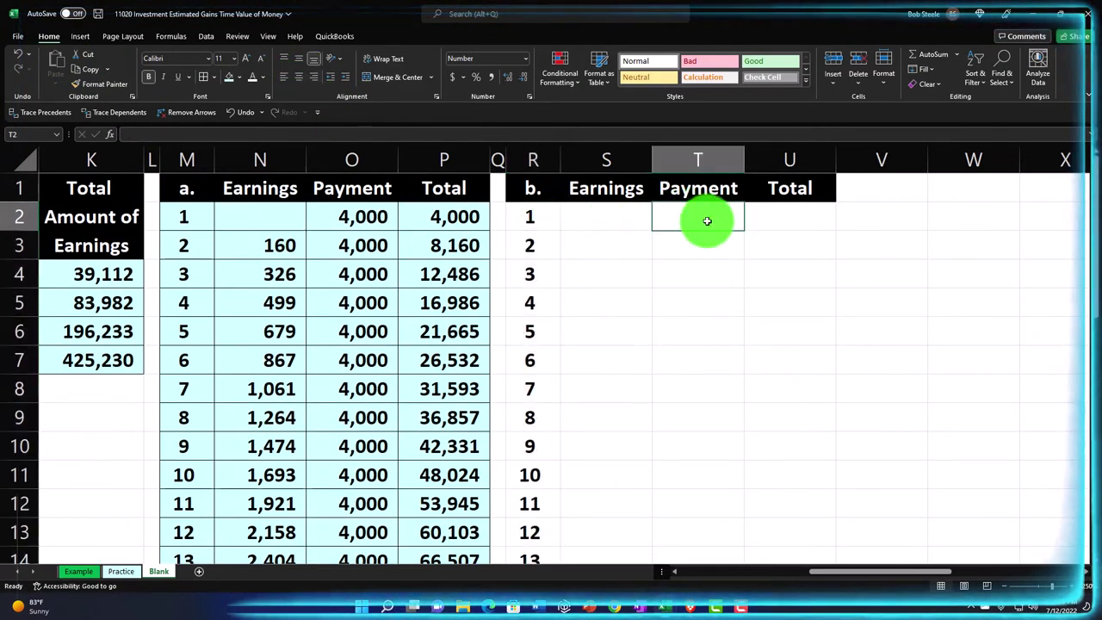
type("=")
key("Left")
key("Left")
key("Left")
key("Left")
key("Left")
key("Left")
key("Left")
key("Left")
key("Left")
key("Left")
key("Left")
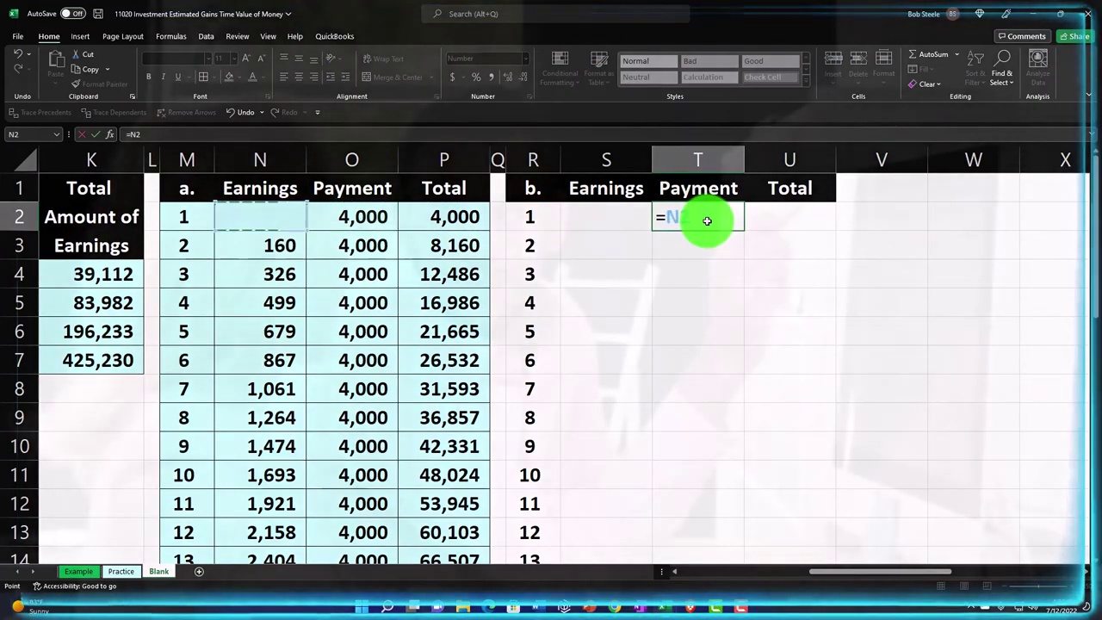
key("Left")
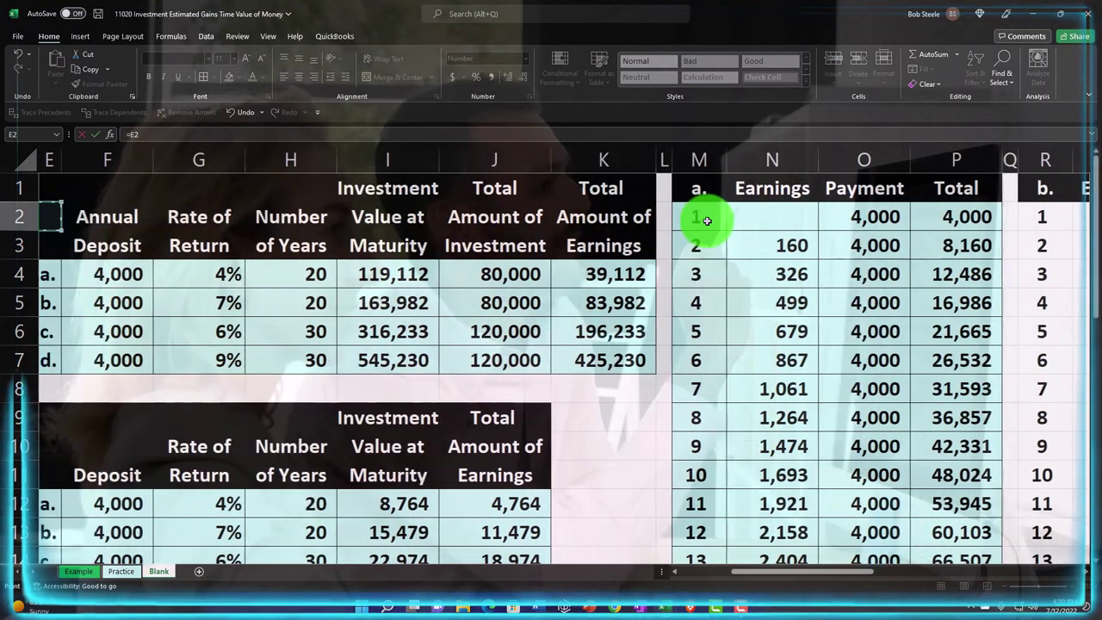
key("Down")
key("Down")
key("Down")
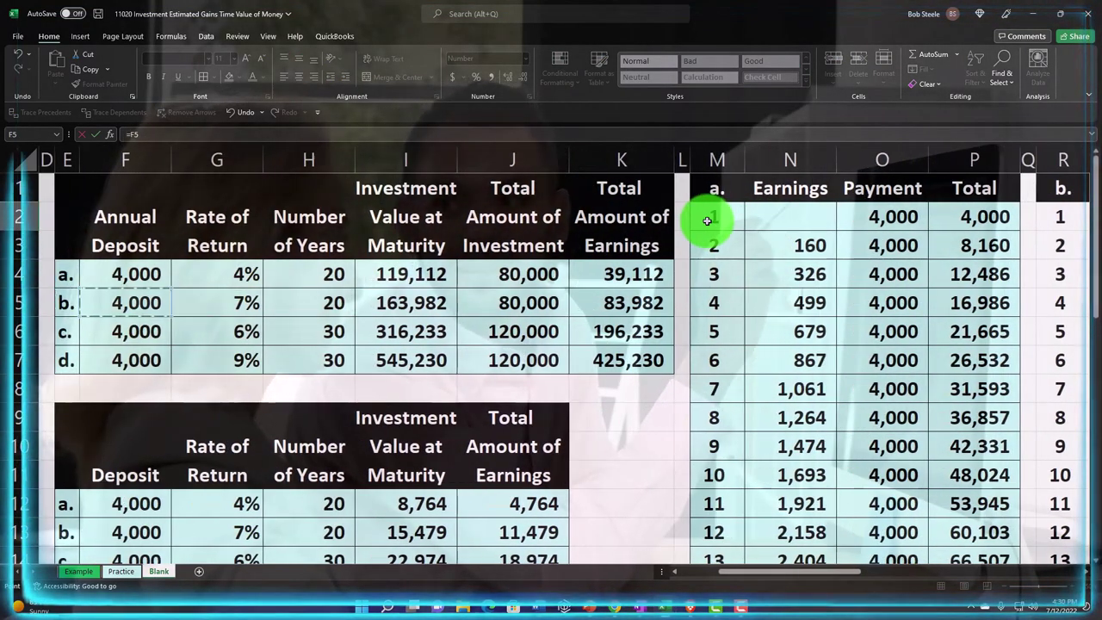
key("Right")
key("F4")
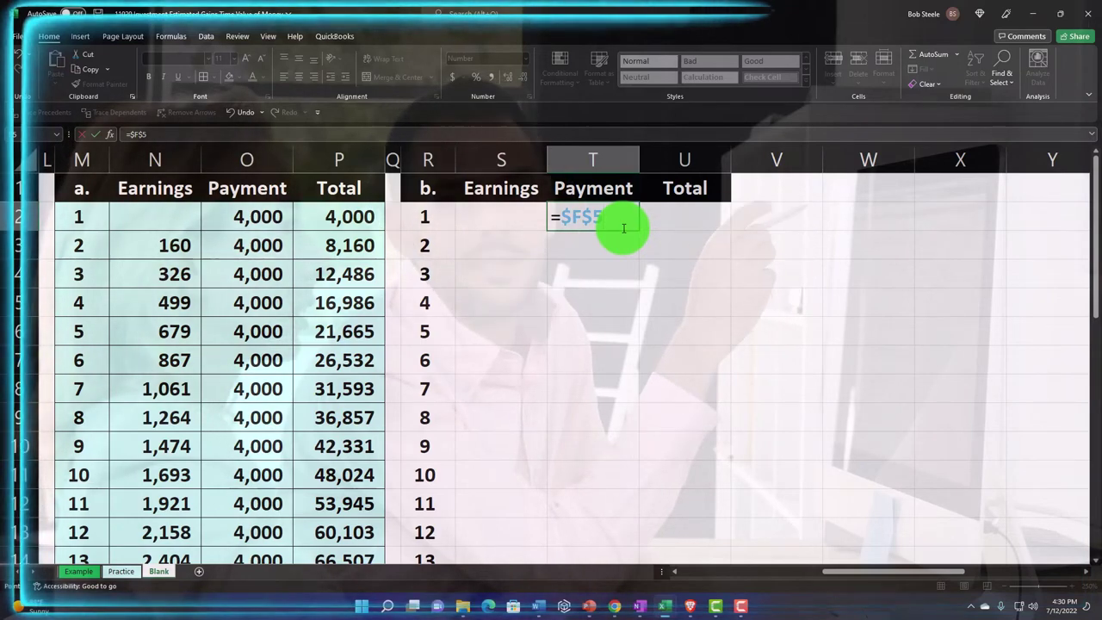
key("Return")
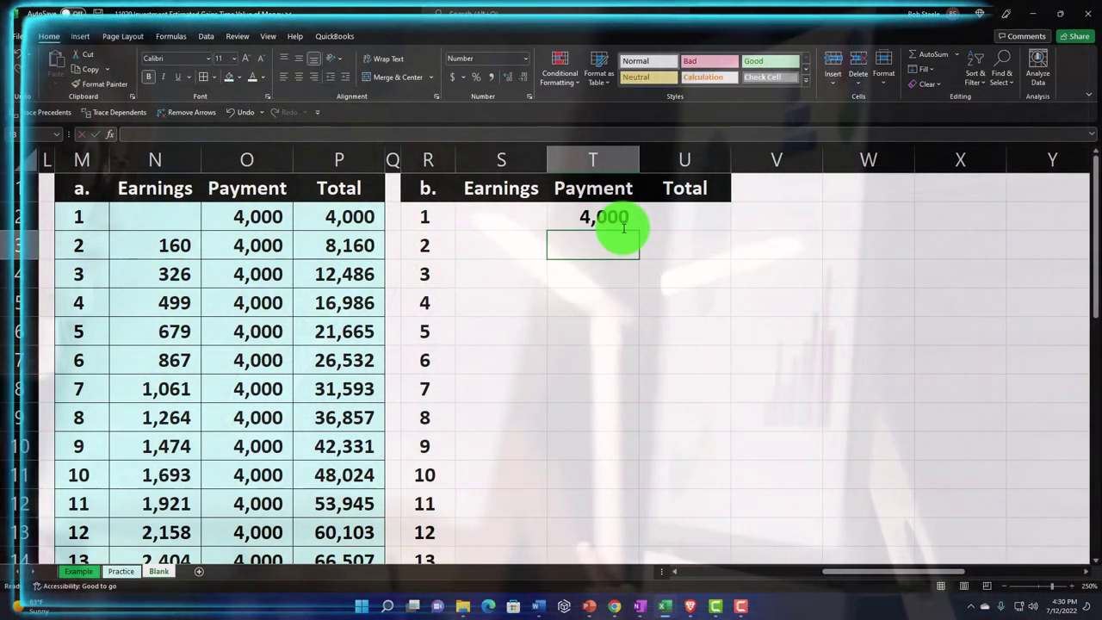
- Set the first-year total in U2 equal to the payment with =T2
key("Up")
key("Right")
type("=")
left_click(624, 225)
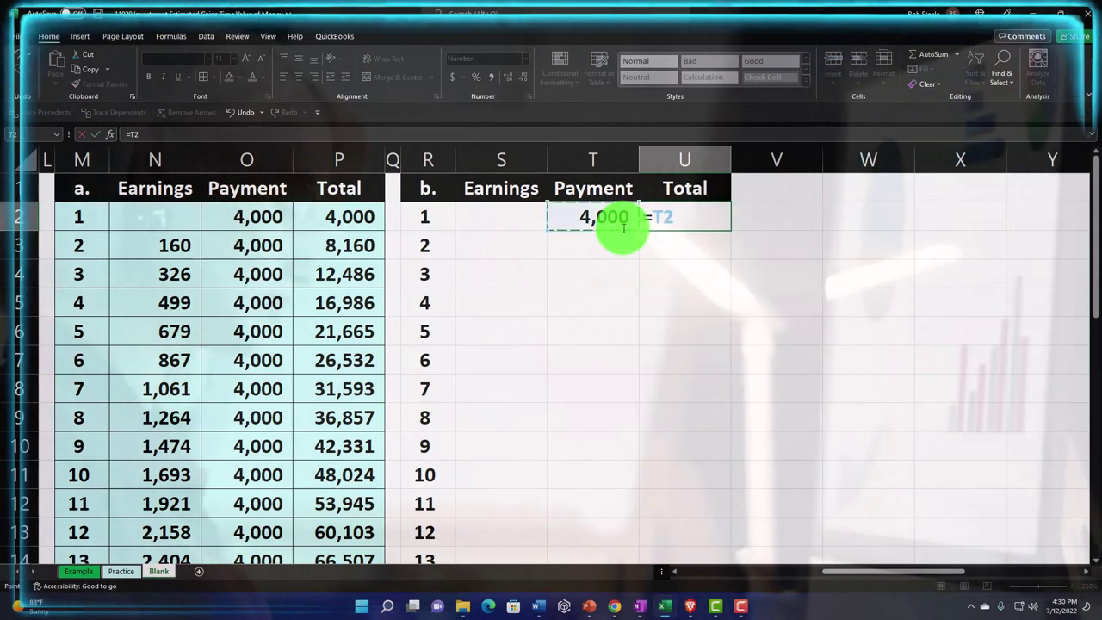
key("Return")
- Calculate year 2 earnings in S3 as the prior total times scenario b.'s fixed rate of return, =U2*$G$5
key("Left")
key("Left")
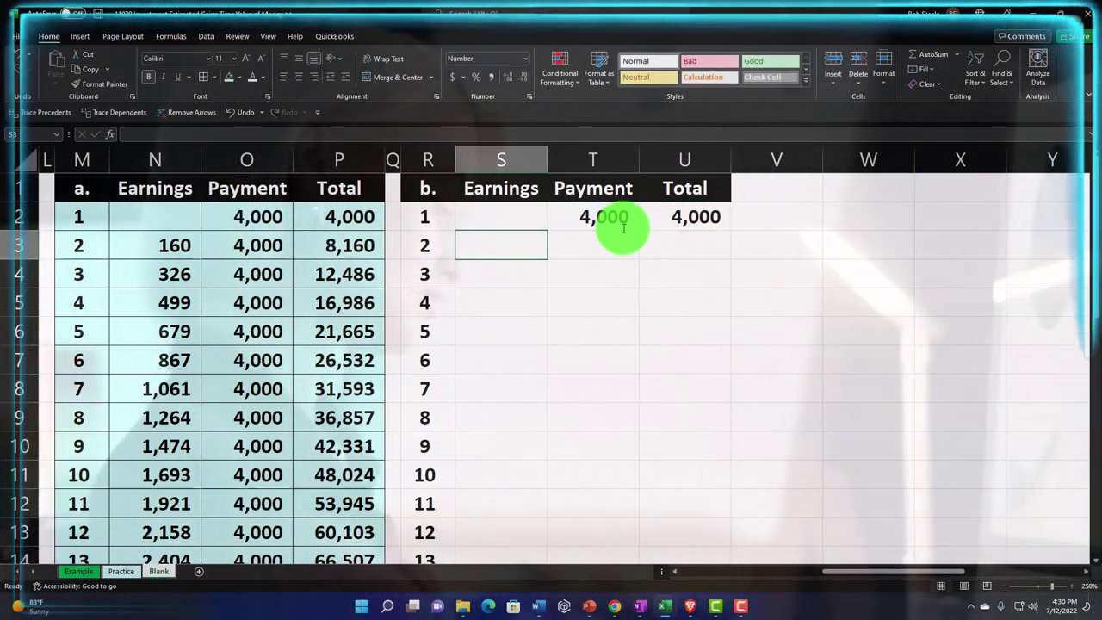
type("=")
left_click(624, 226)
key("Right")
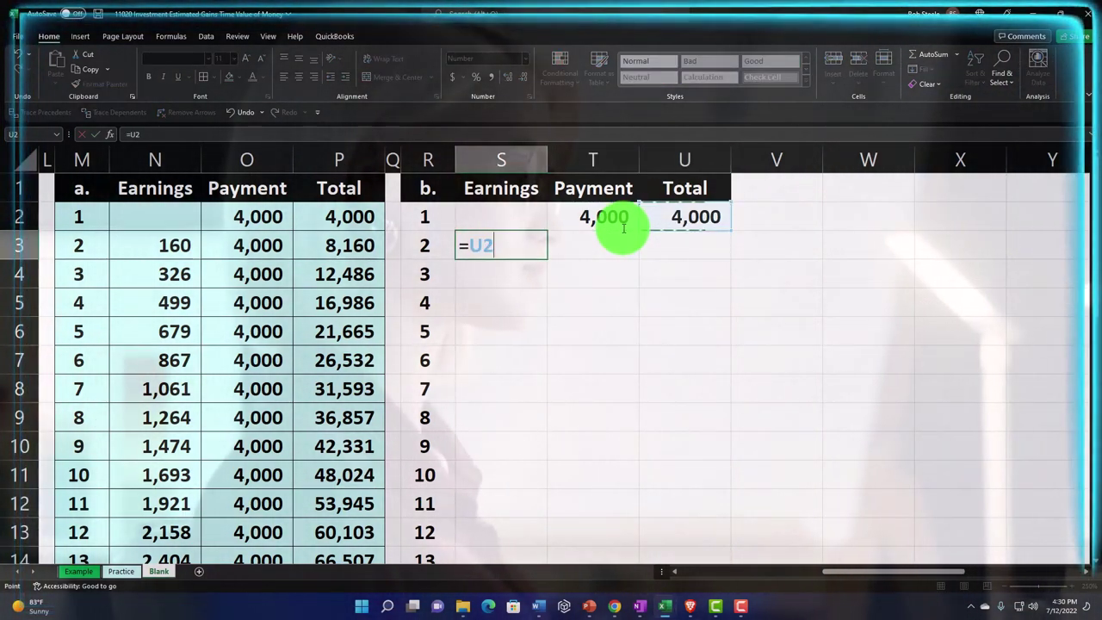
type("*")
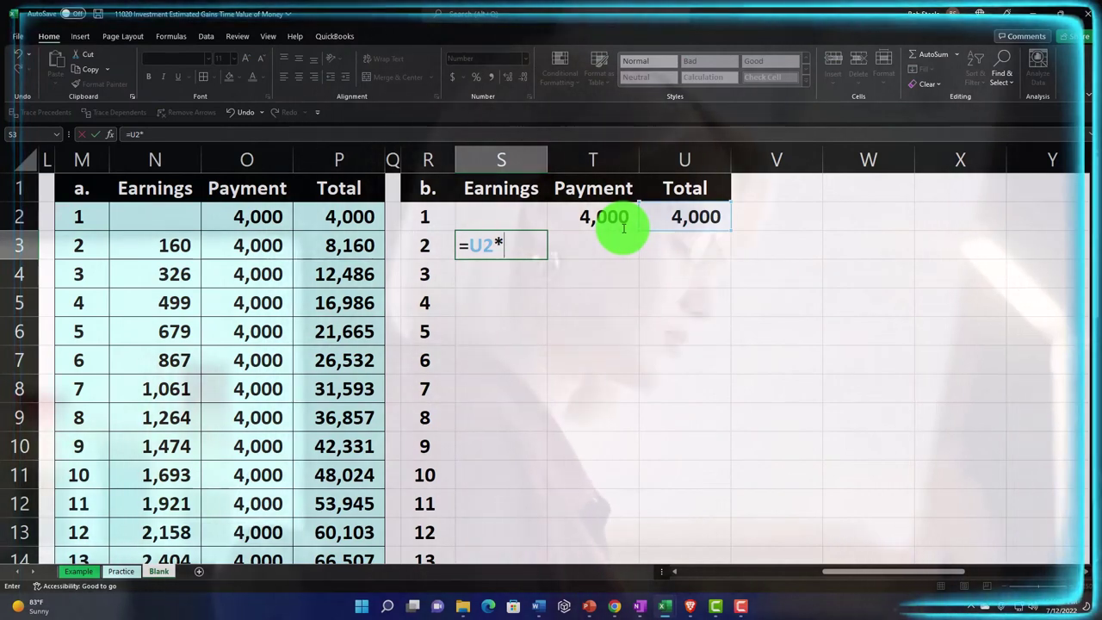
key("Left")
key("Left")
key("Left")
key("Left")
key("Left")
key("Left")
key("Left")
key("Left")
key("Left")
key("Left")
key("Left")
key("Left")
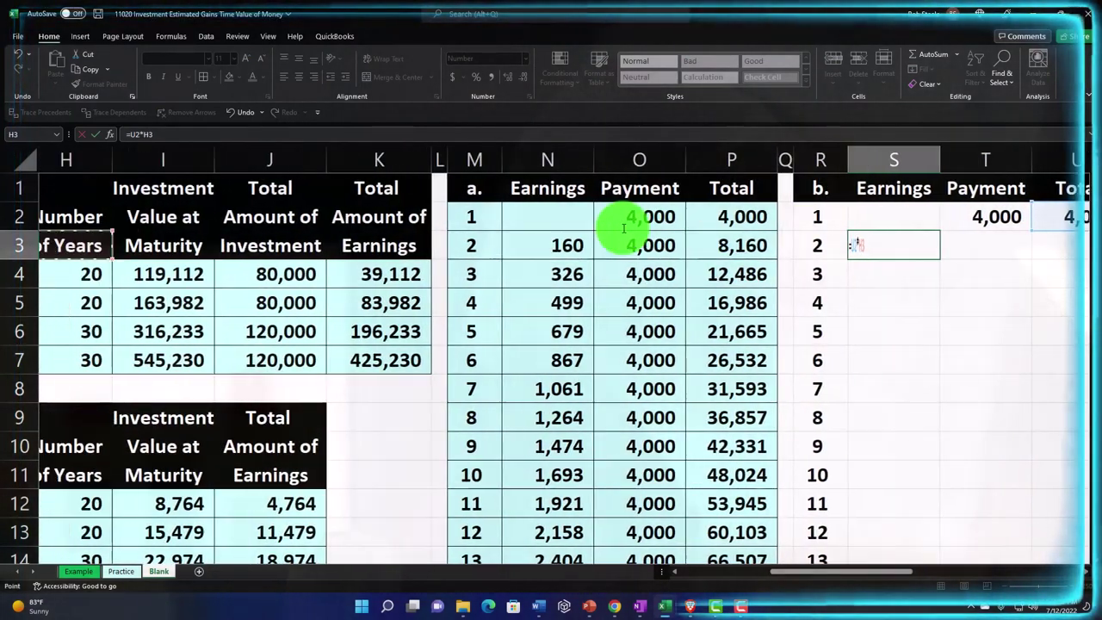
key("Down")
key("Left")
key("Down")
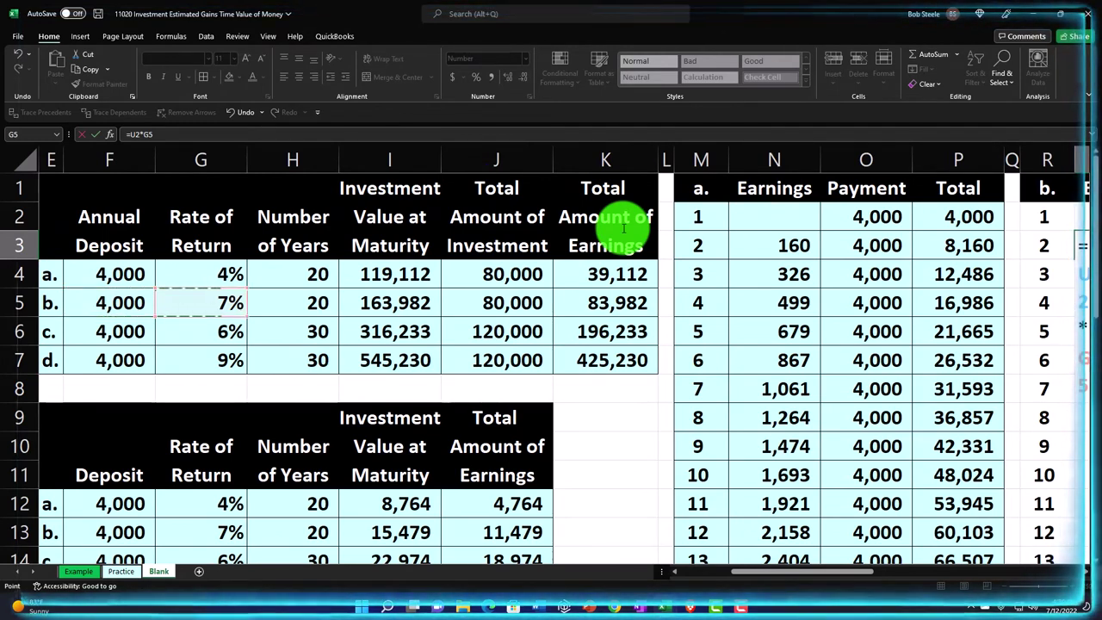
key("F4")
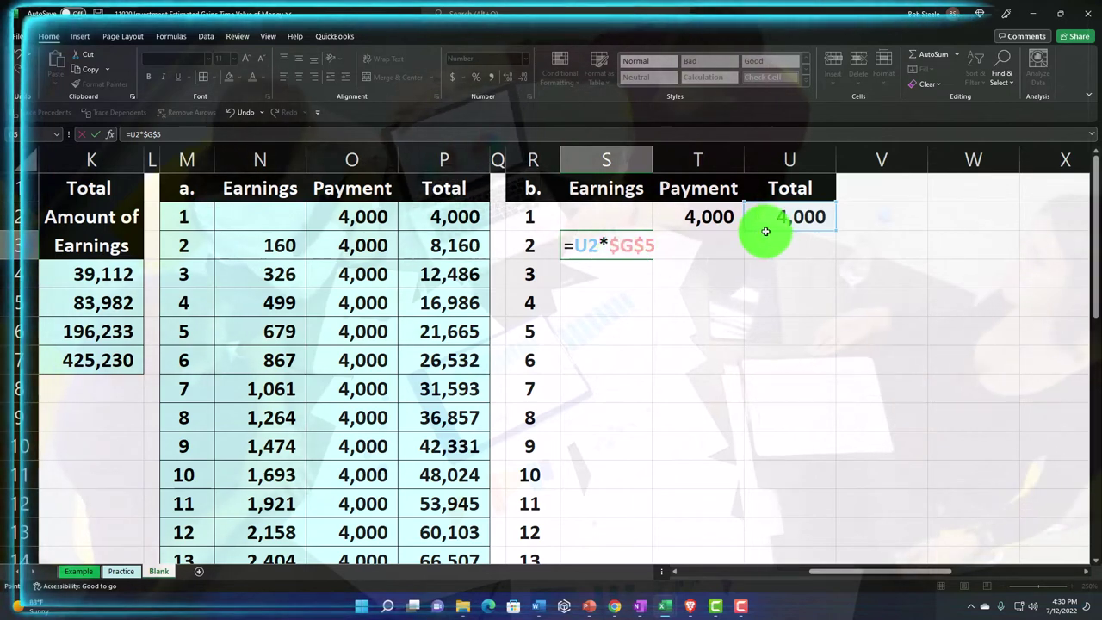
key("Return")
- Fill the payment formula from T2 down to T3 for year 2
key("Up")
key("Right")
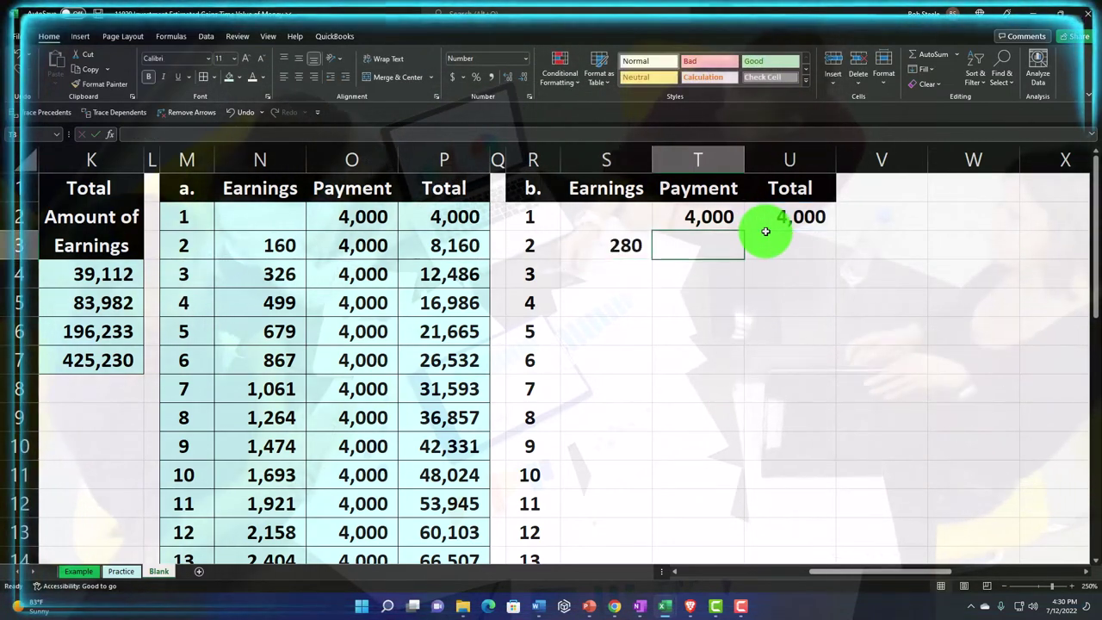
left_click(734, 227)
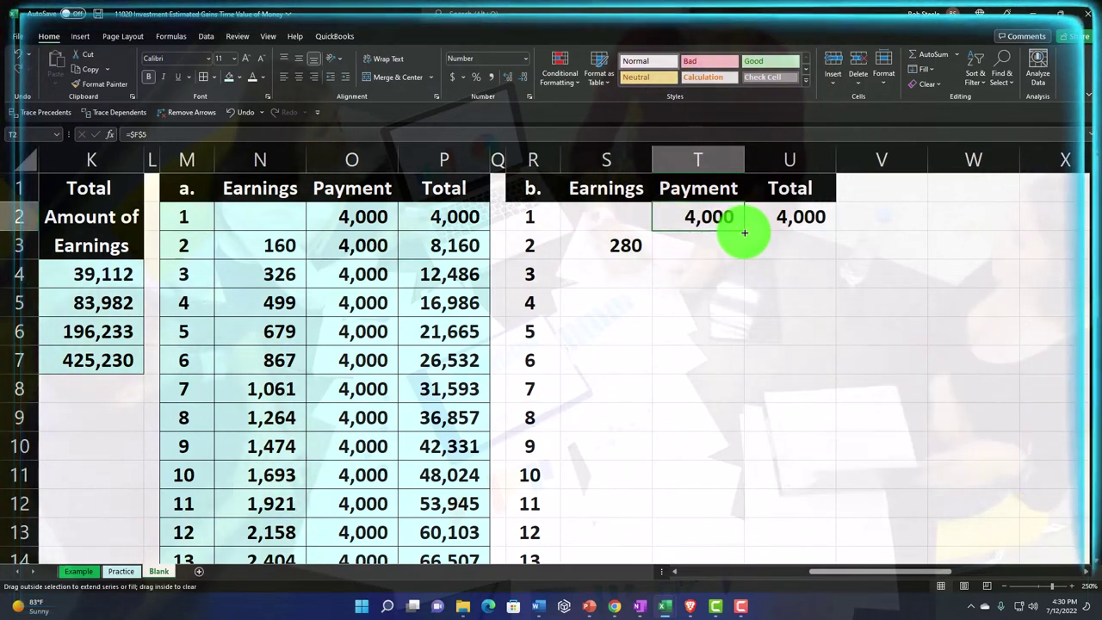
left_click_drag(744, 233, 743, 246)
- Calculate the year 2 total in U3 as the prior total plus earnings and payment, =U2+SUM(S3:T3)
left_click(780, 245)
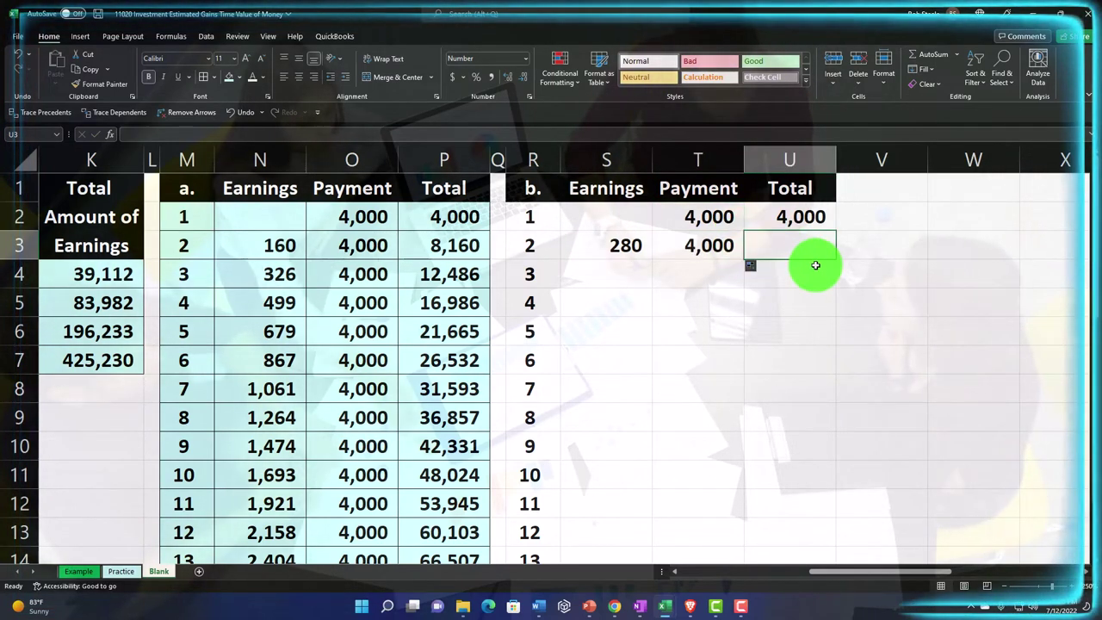
type("=")
key("Up")
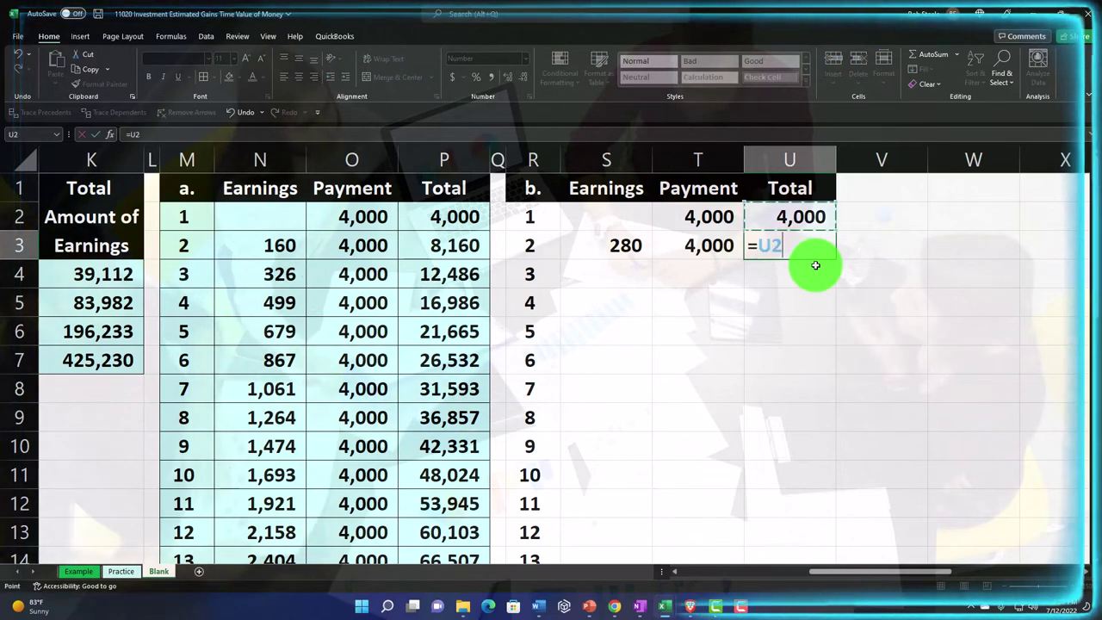
type("+sum(S3:T3")
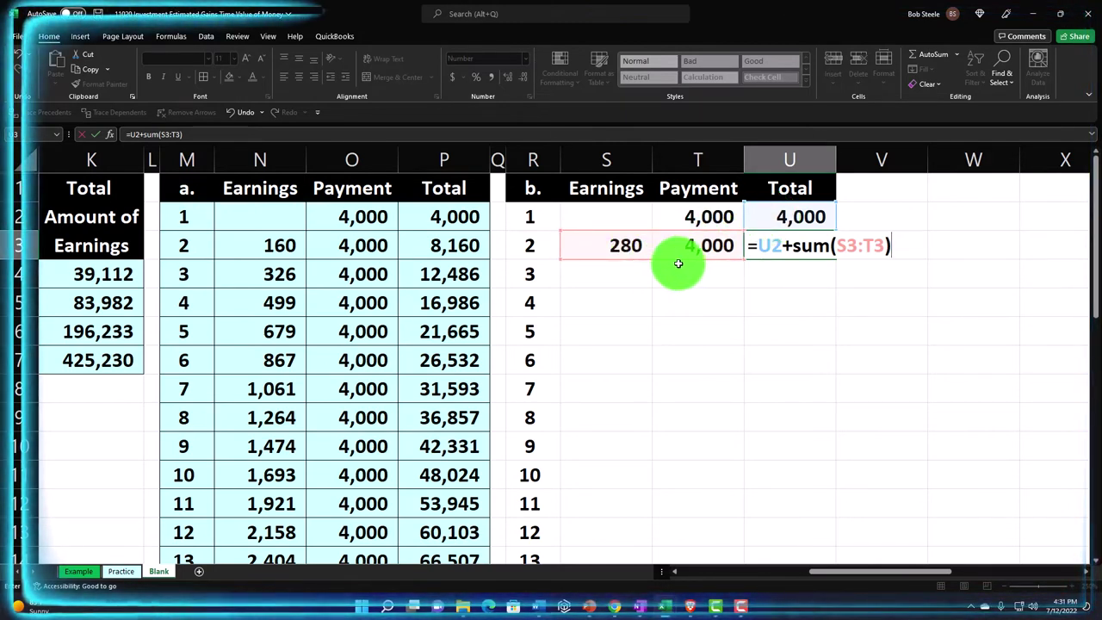
key("Return")
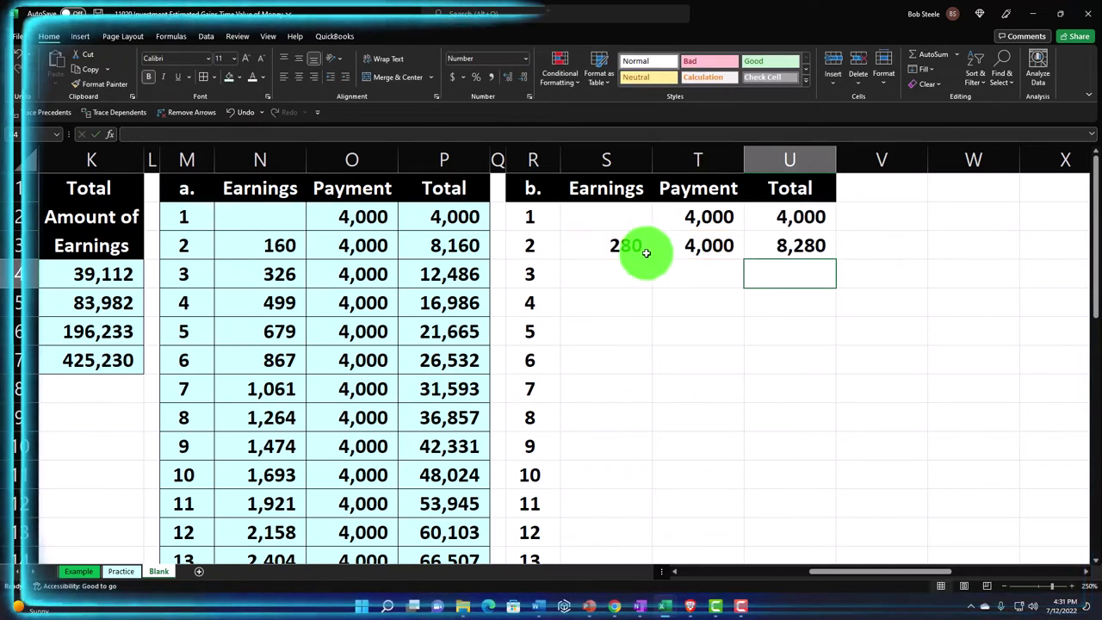
- Fill the year 2 formulas in S3:U3 down through year 20 in row 21
left_click_drag(619, 246, 762, 246)
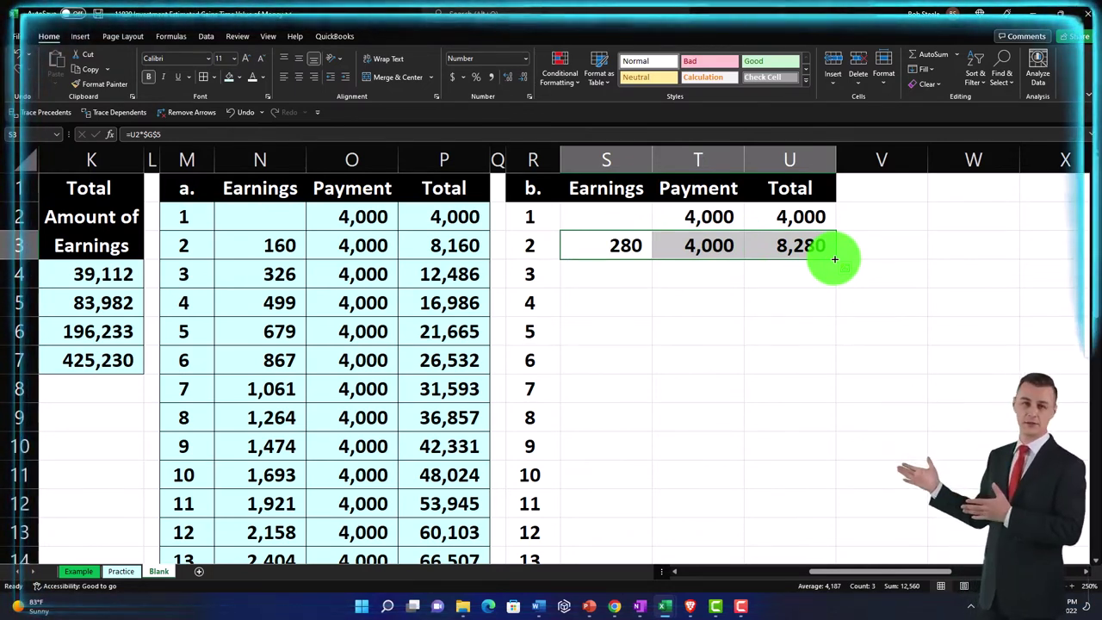
double_click(834, 258)
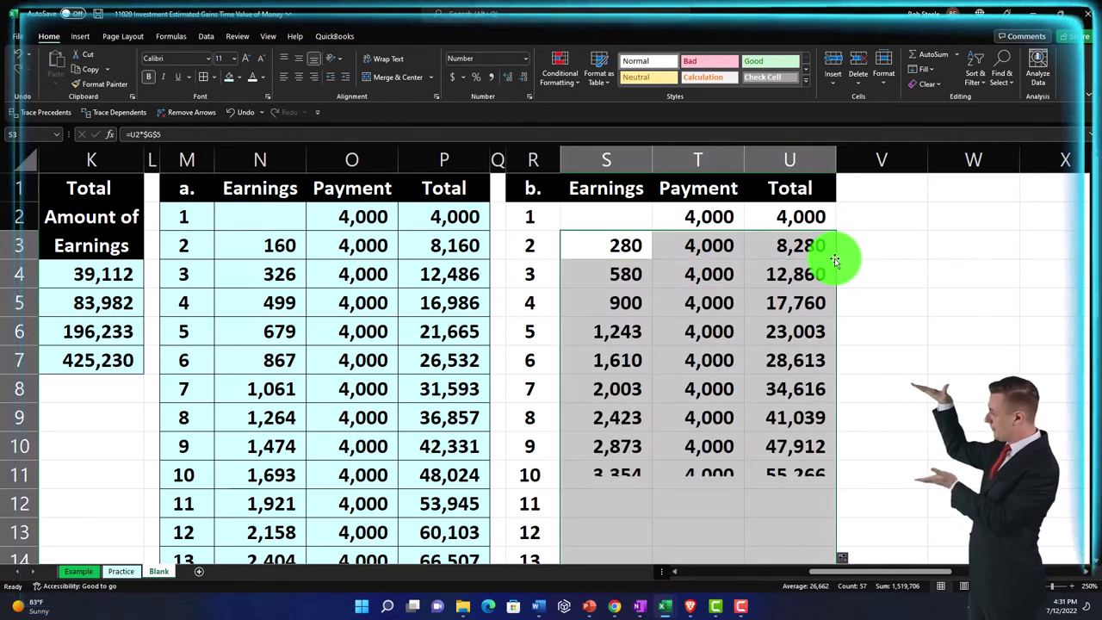
scroll(834, 258, "down", 4)
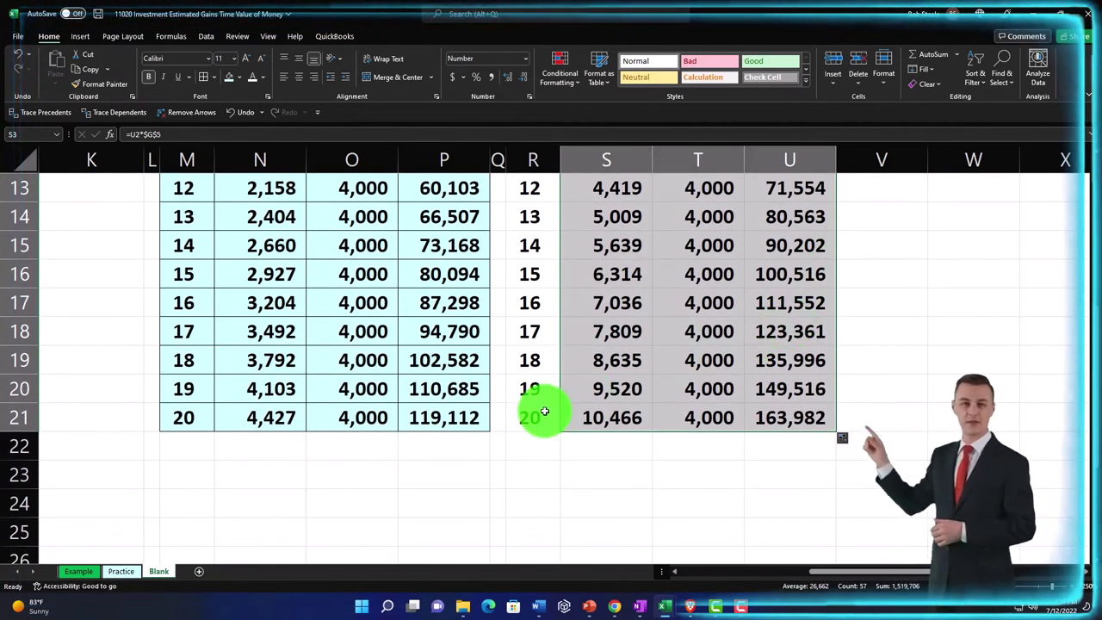
- Format scenario b.'s yearly table R2:U21 with the light blue fill and borders
left_click_drag(544, 415, 736, 215)
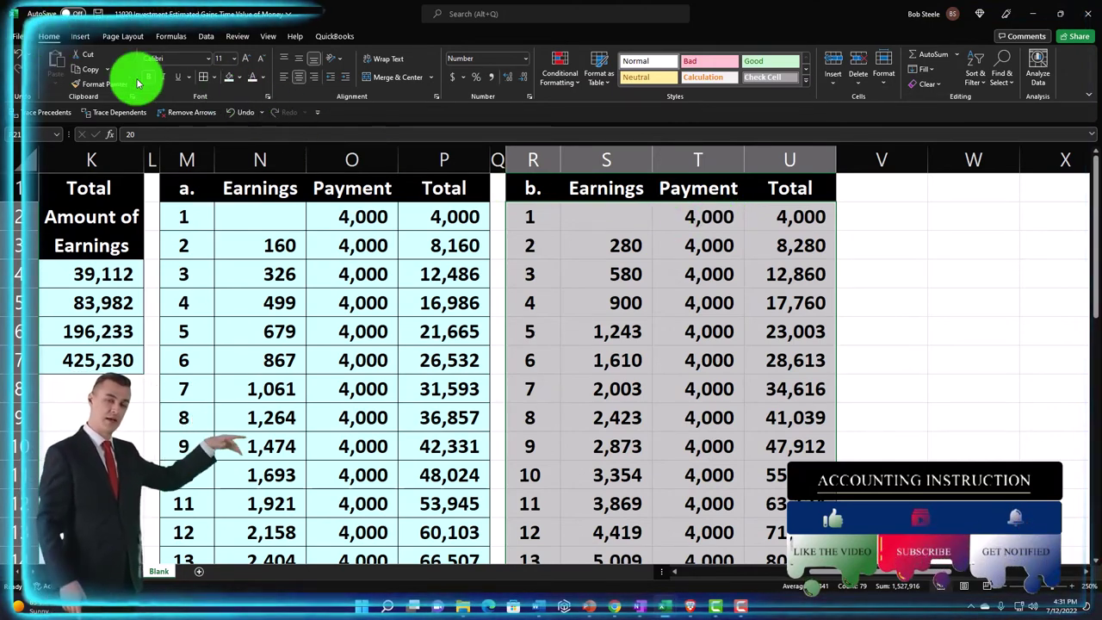
left_click(228, 79)
scroll(216, 81, "down", 4)
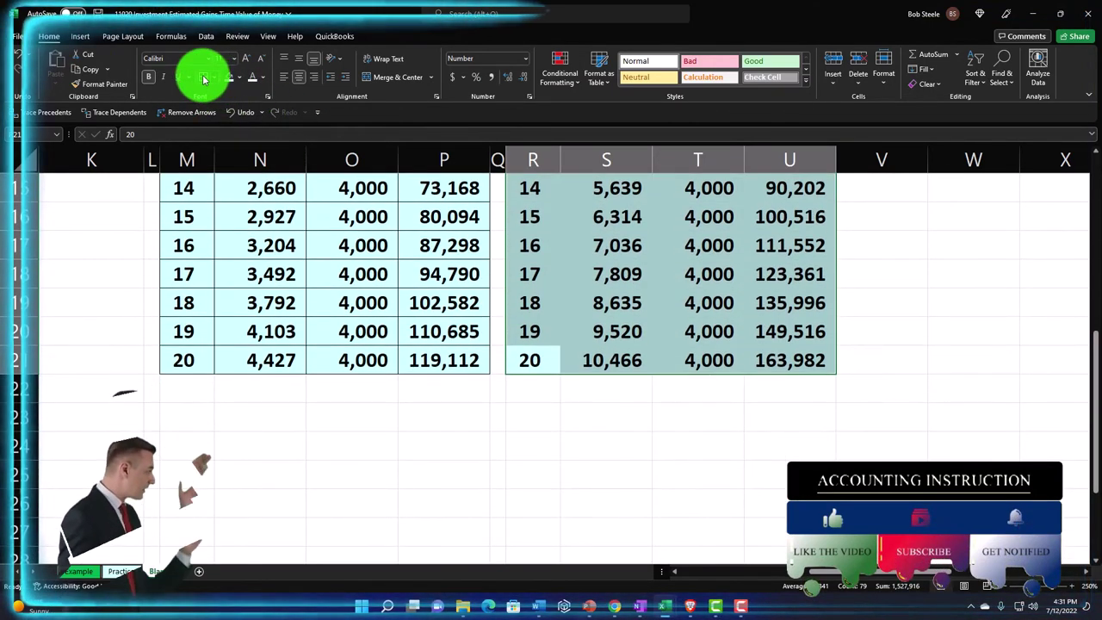
scroll(573, 278, "up", 4)
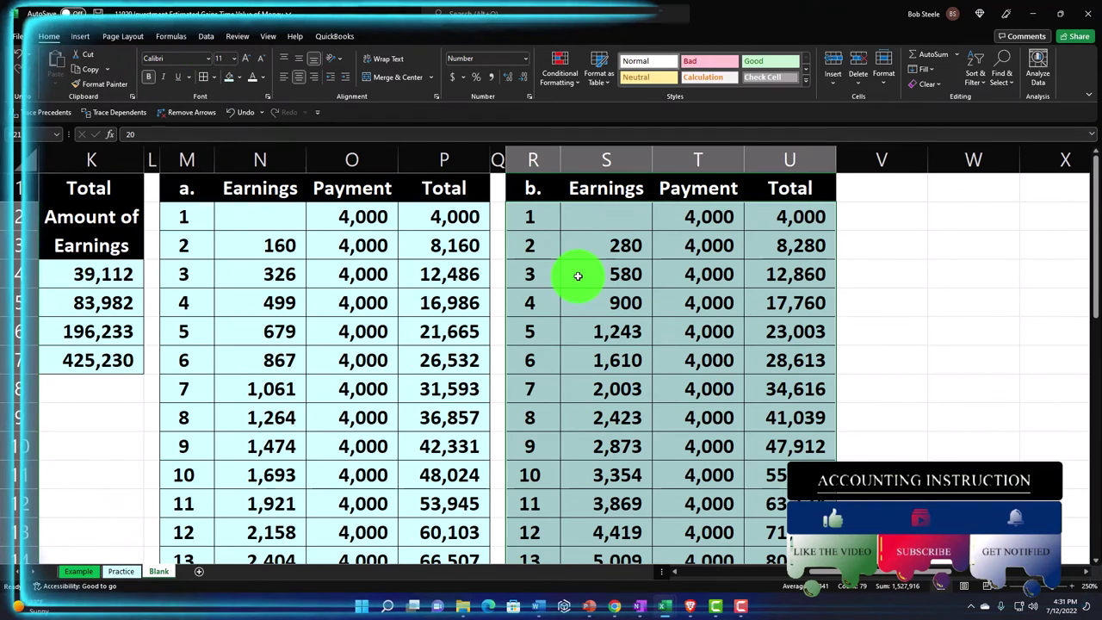
left_click(761, 273)
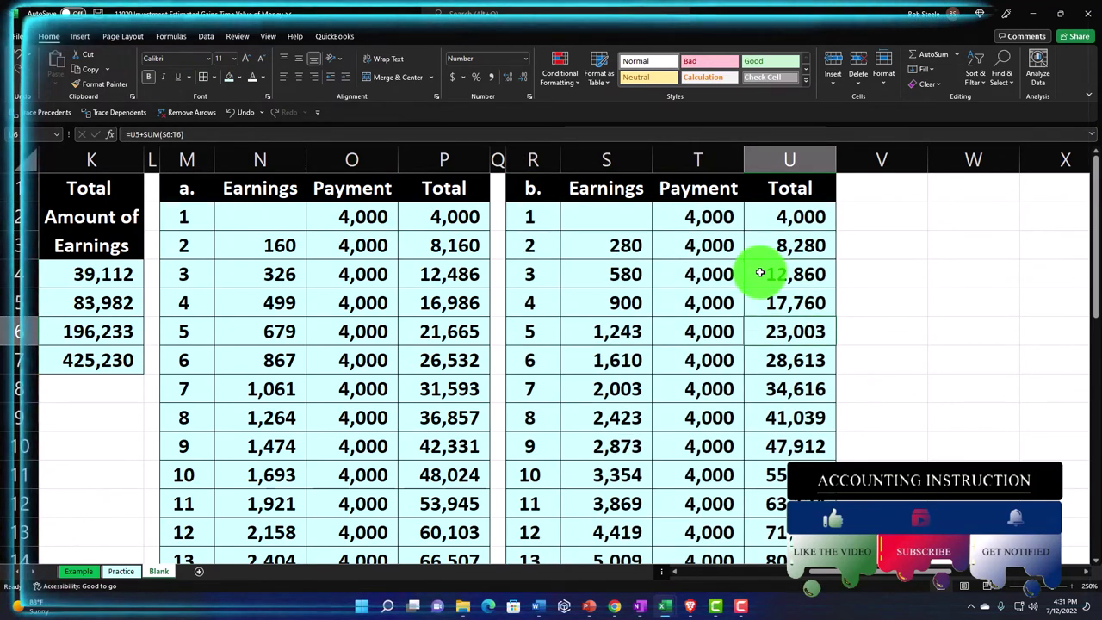
key("Down")
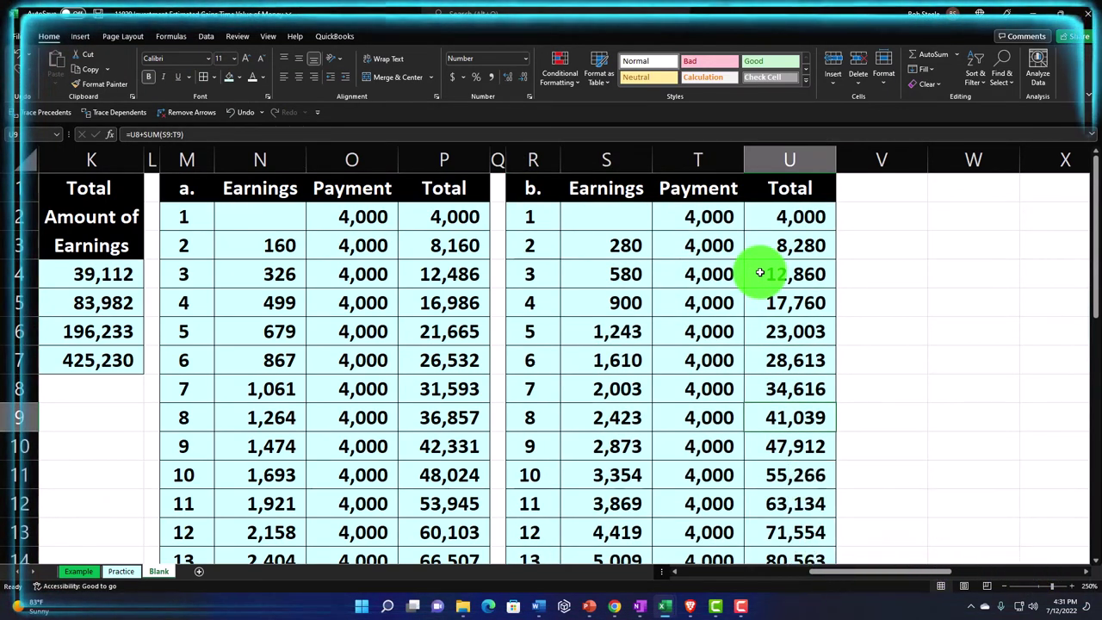
key("Left")
key("Left")
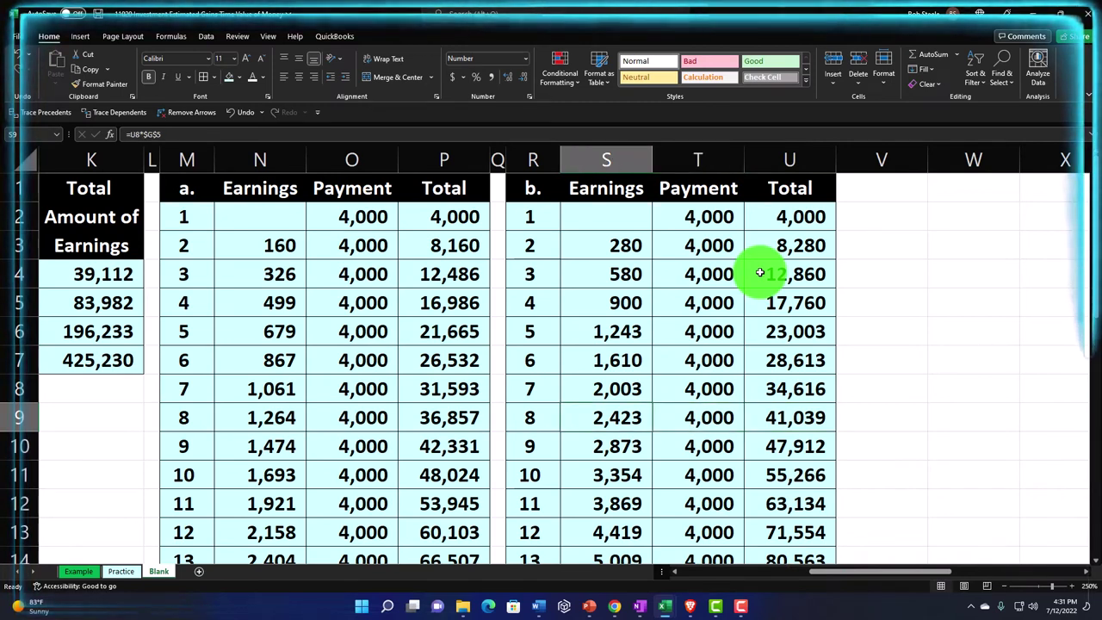
- Copy the formatting of spacer column Q onto column V with Format Painter to make it a narrow spacer
left_click(496, 162)
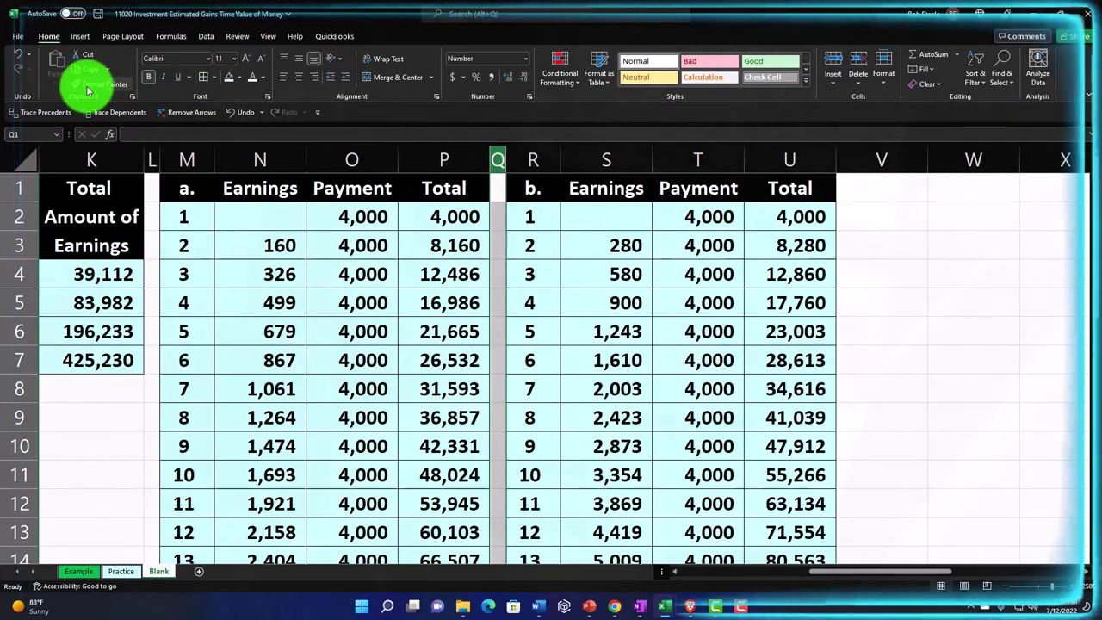
left_click(870, 158)
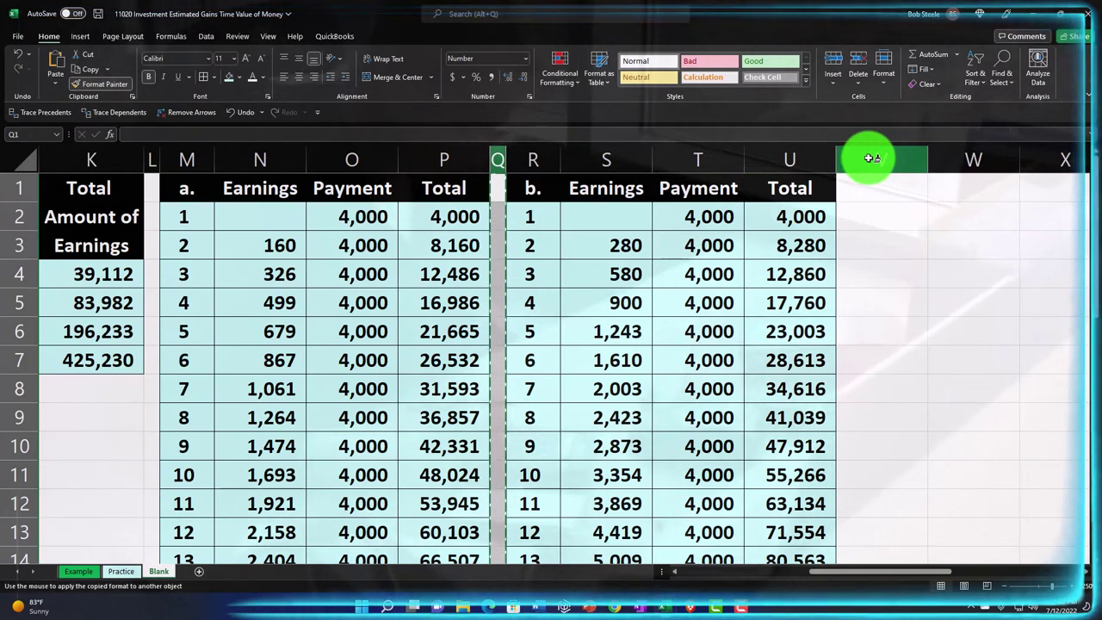
left_click(869, 158)
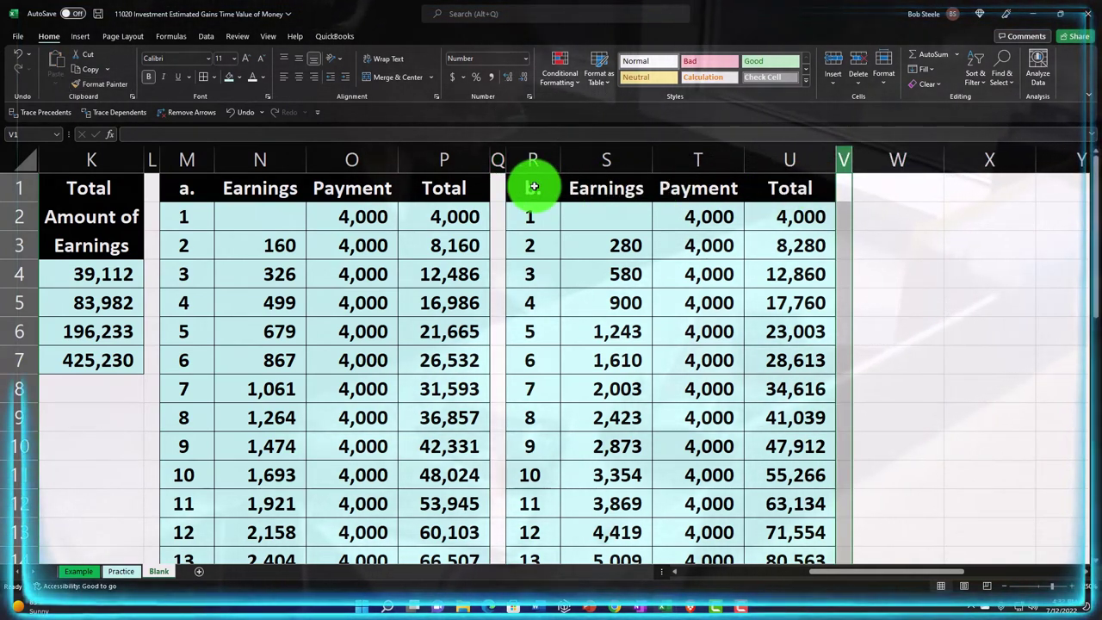
- Copy the yearly table headers from R1:U1 to W1:Z1 and narrow column W
left_click_drag(534, 186, 766, 186)
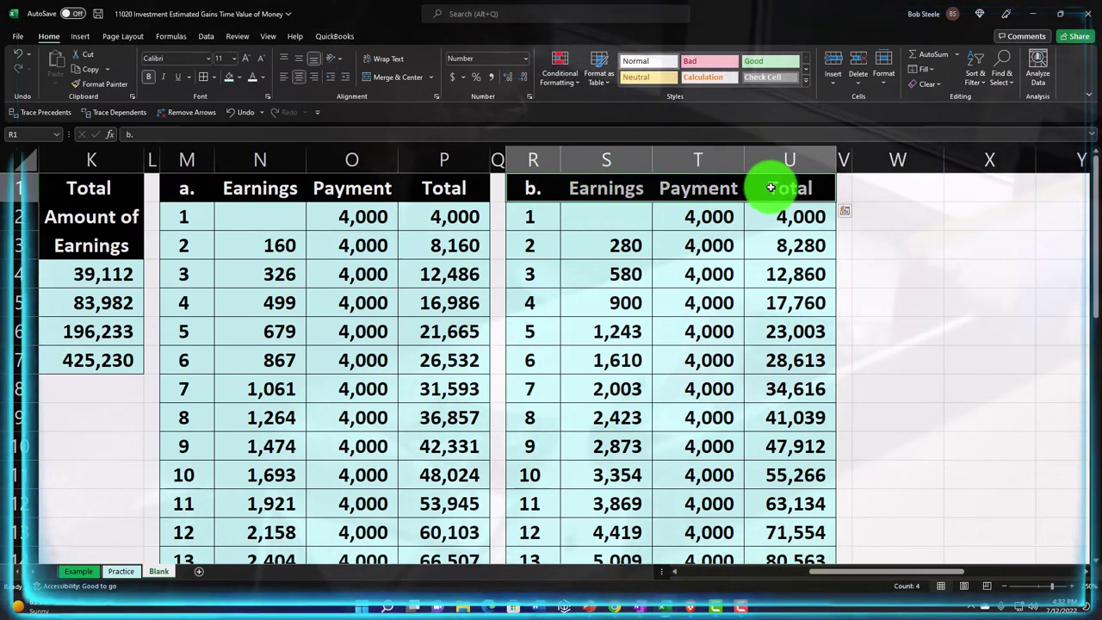
key("ctrl+c")
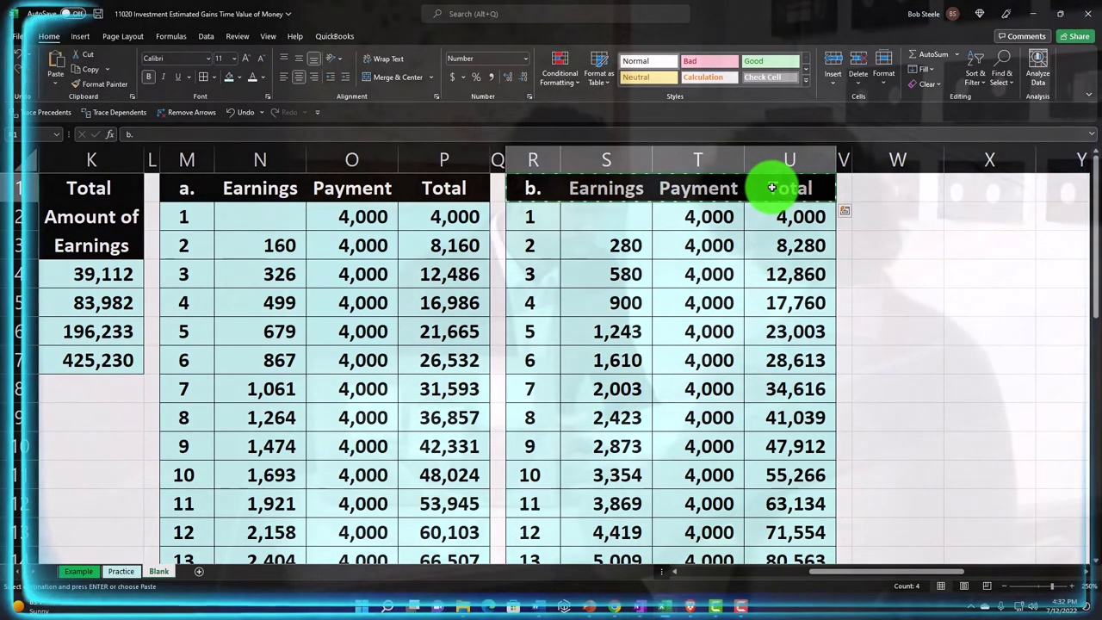
left_click(882, 188)
key("ctrl+v")
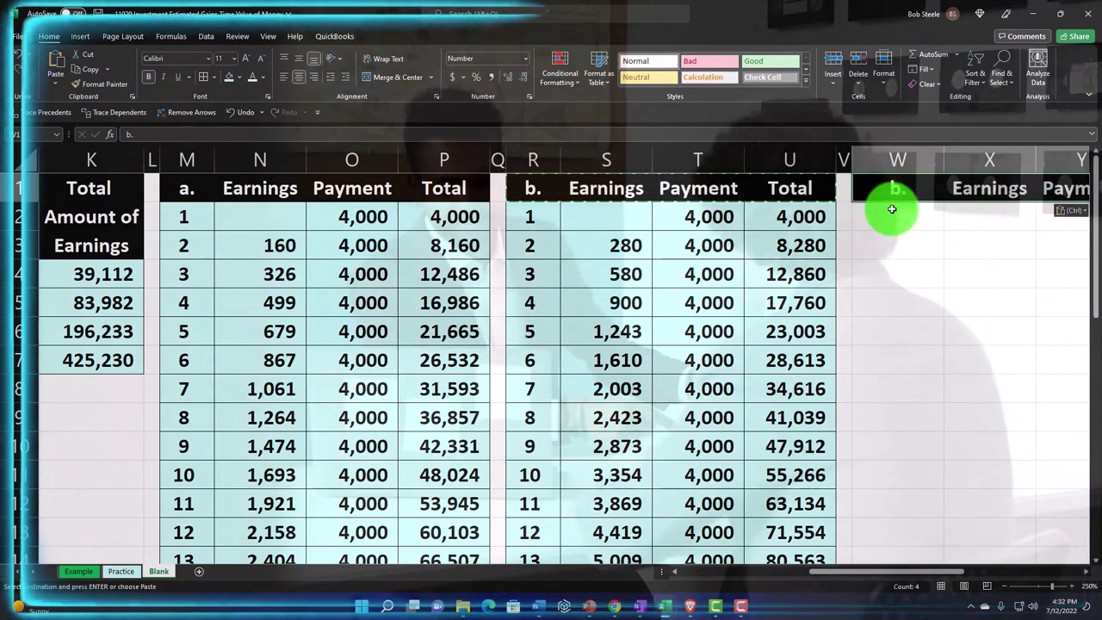
key("Right")
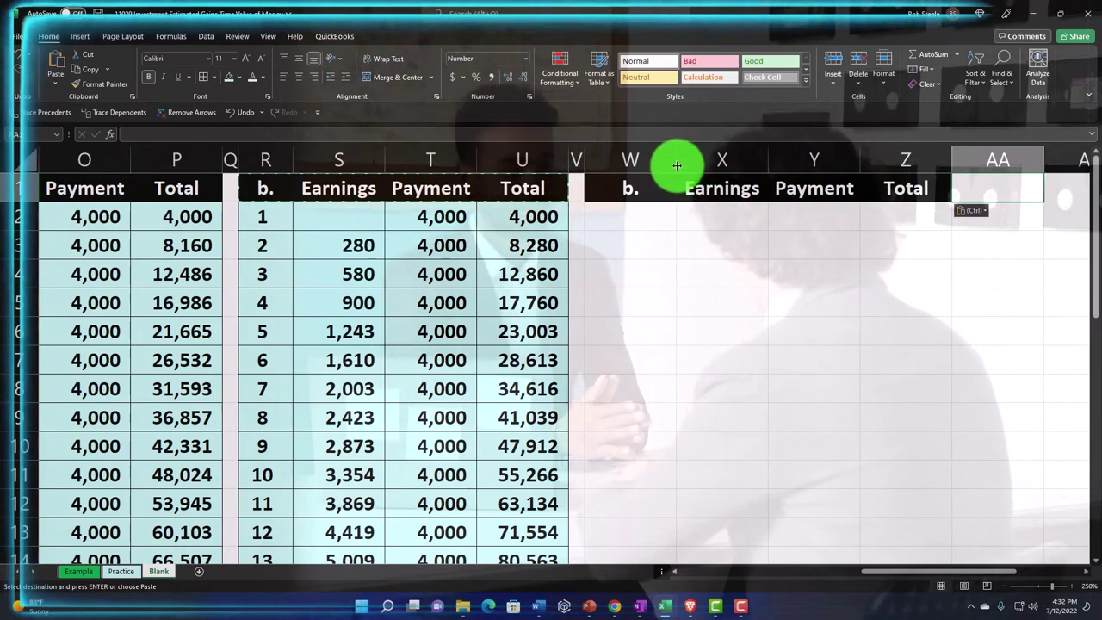
left_click_drag(677, 164, 642, 167)
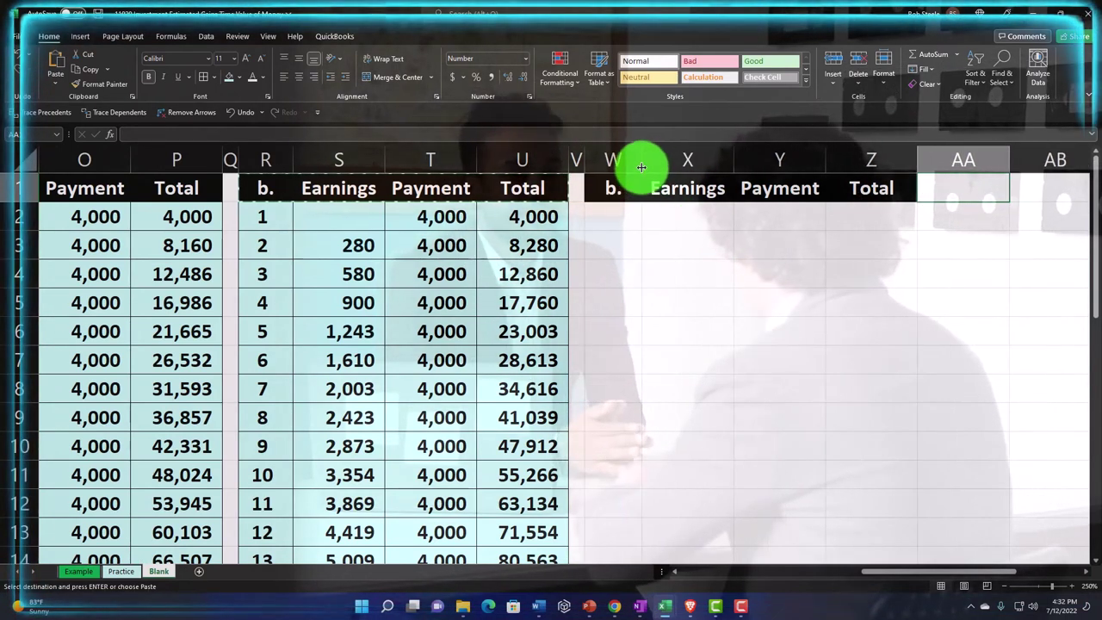
- Number the years 1 to 30 down W2:W31 by extending the series 1, 2, and centre the numbers
left_click(626, 214)
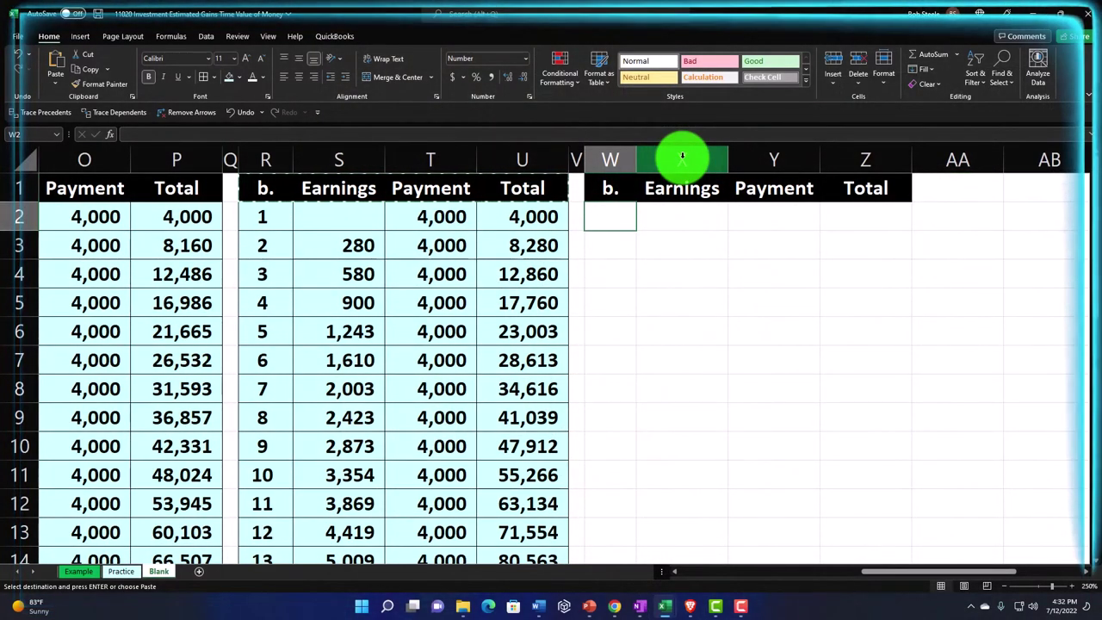
type("1")
key("Return")
type("2")
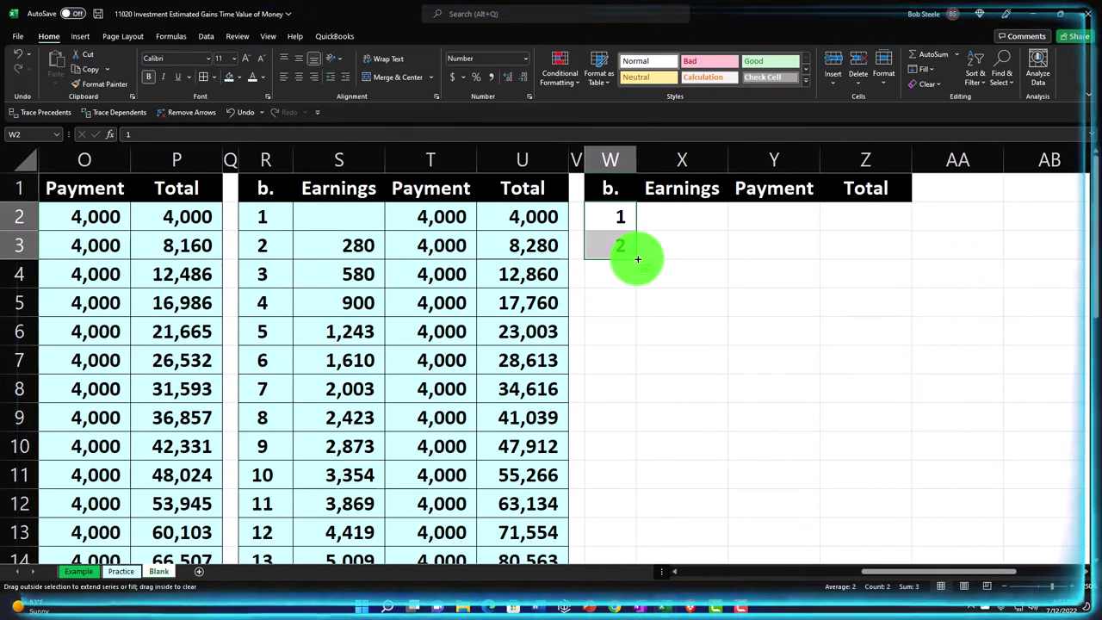
left_click_drag(638, 259, 631, 397)
left_click_drag(640, 483, 642, 520)
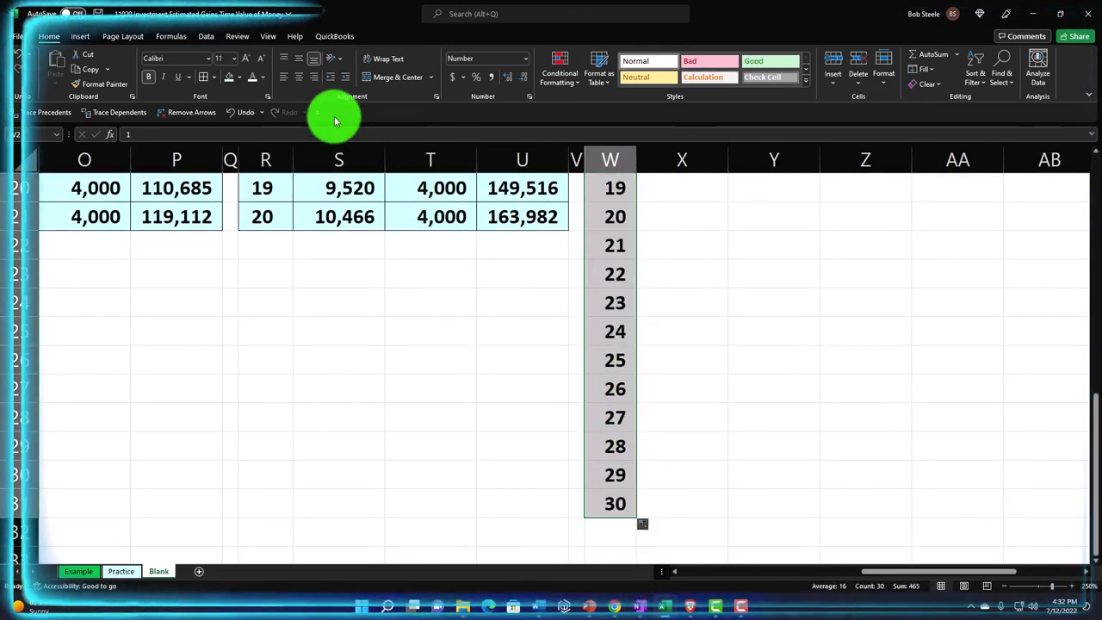
key("ctrl+BackSpace")
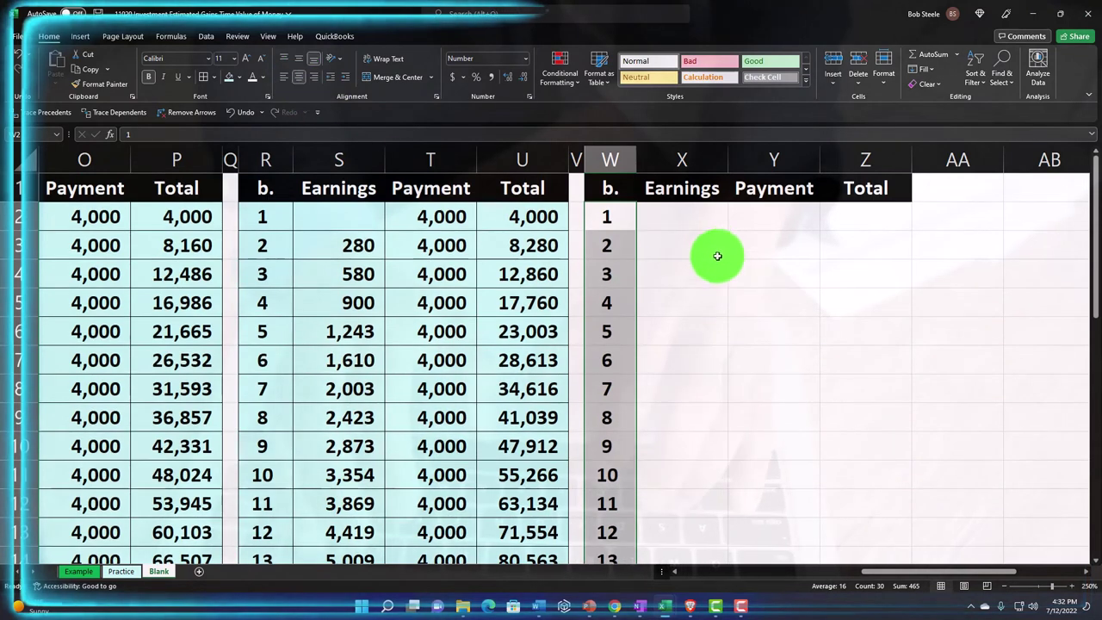
- Link the year 1 payment in Y2 to scenario c.'s annual deposit with the absolute reference =$F$6
left_click(704, 218)
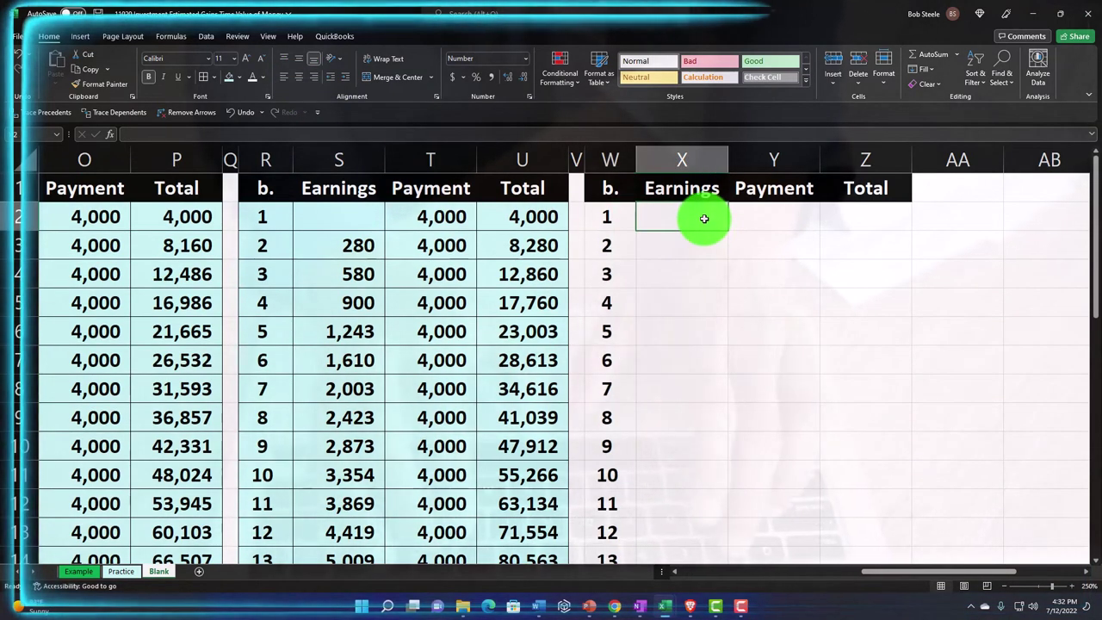
key("Right")
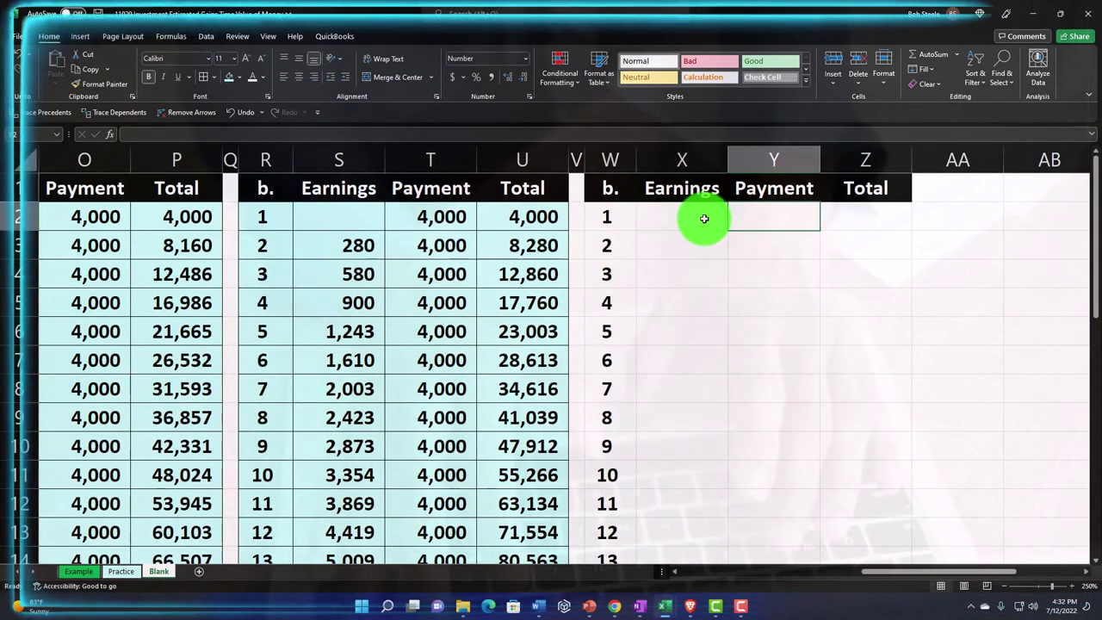
type("=")
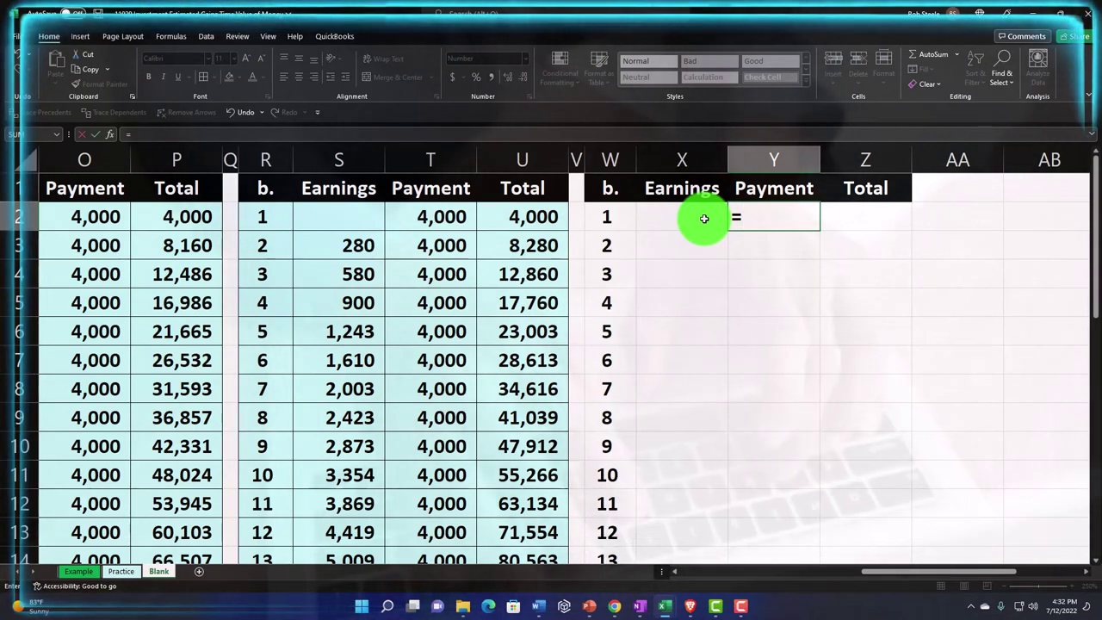
key("Left")
key("Left")
key("Left")
key("Left")
key("Left")
key("Left")
key("Left")
key("Left")
key("Left")
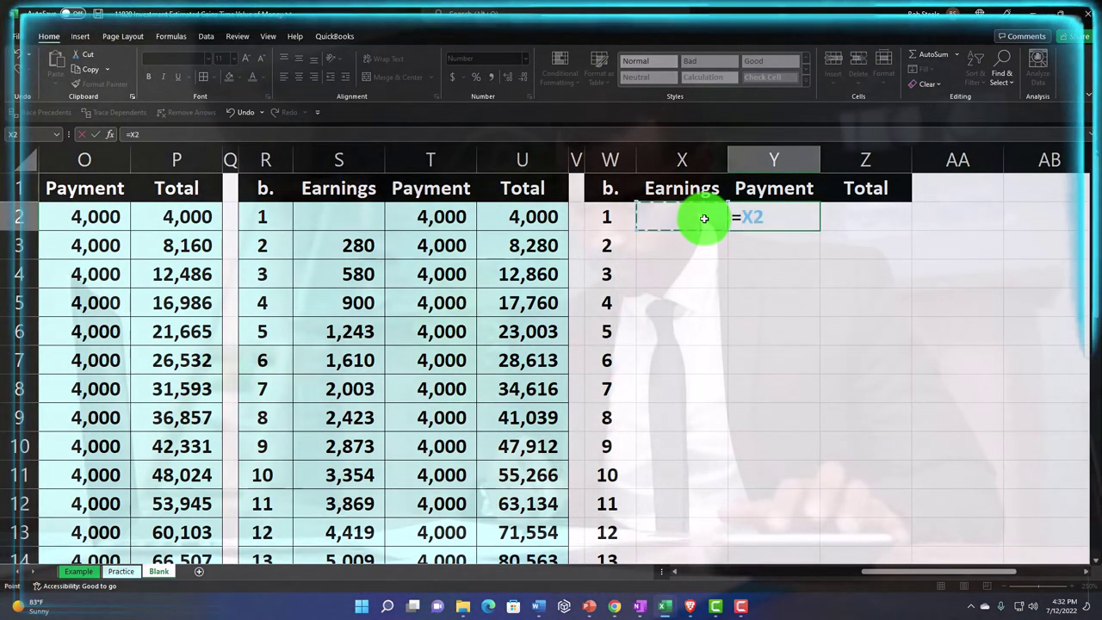
key("Left")
key("Left")
key("Left")
key("Left")
key("Left")
key("Left")
key("Left")
key("Left")
key("Left")
key("Left")
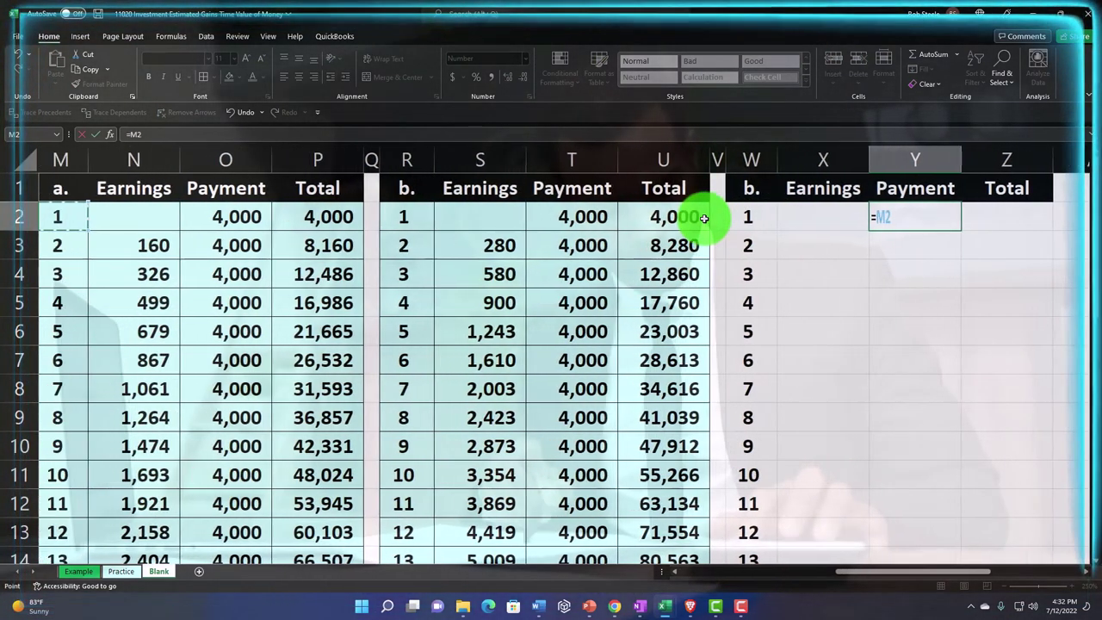
key("Left")
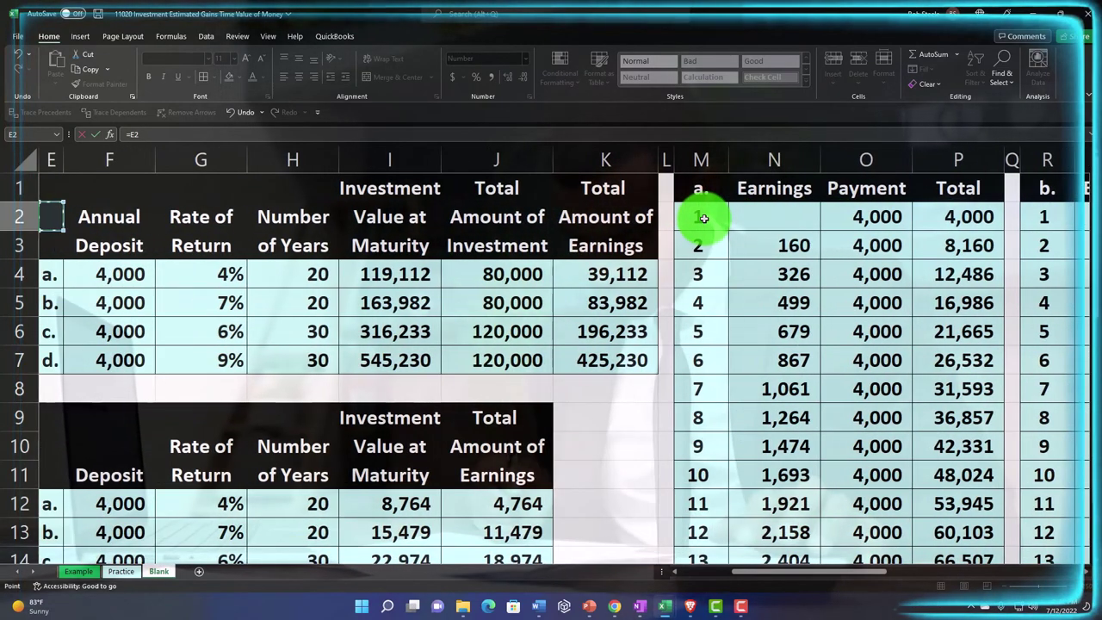
key("Down")
key("Down")
key("Down")
key("Down")
key("Down")
key("Right")
key("Up")
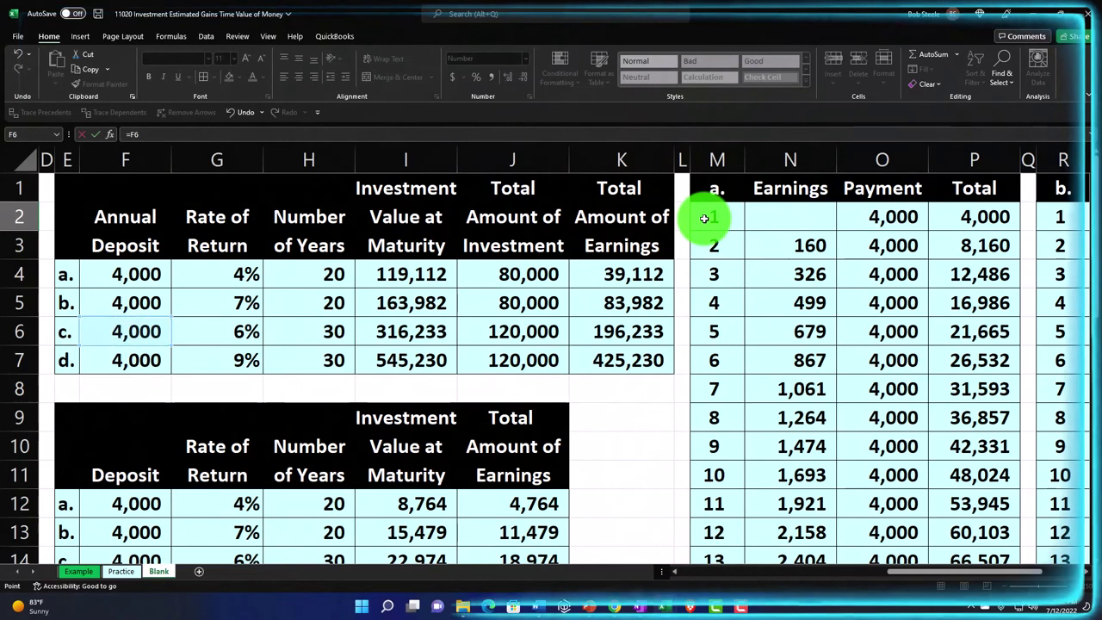
key("F4")
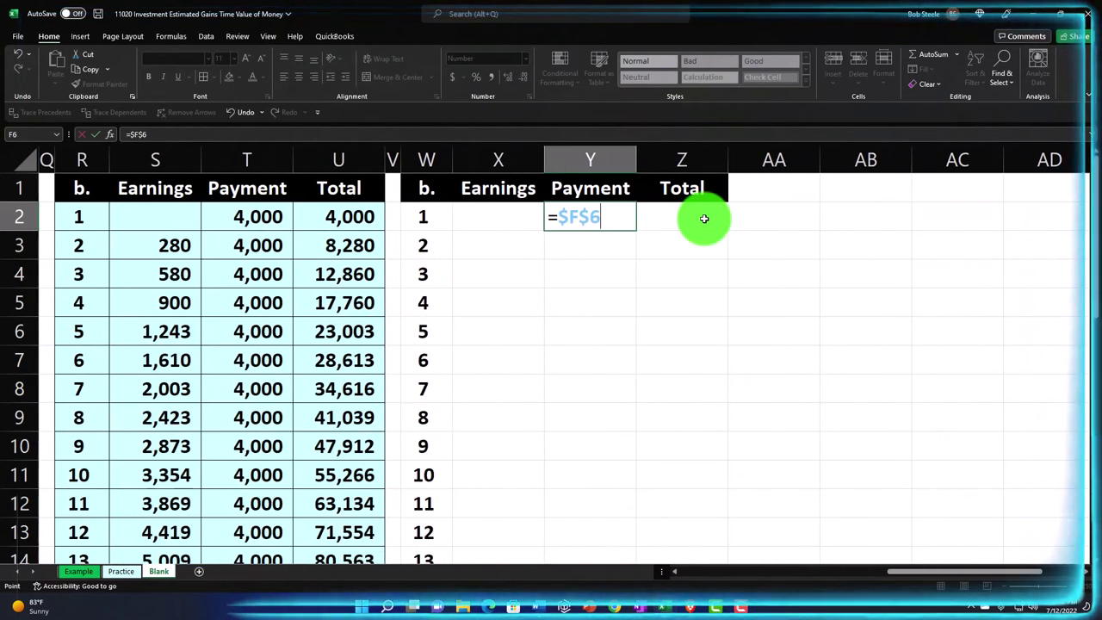
key("Return")
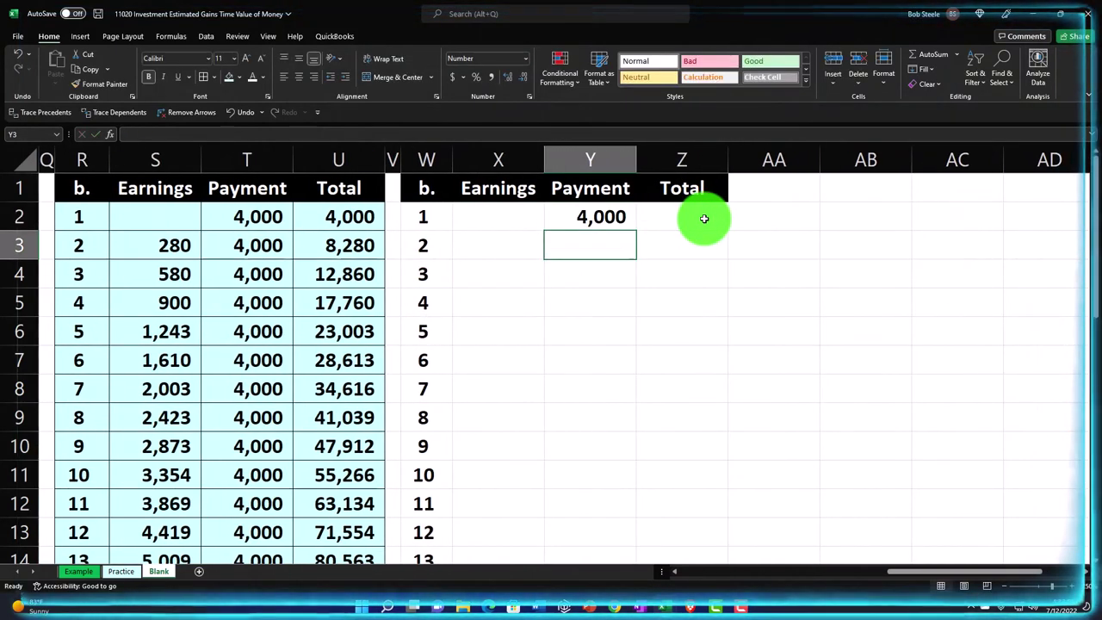
- Begin the year 1 total formula in Z2 of the new yearly table
key("Right")
key("Up")
type("=")
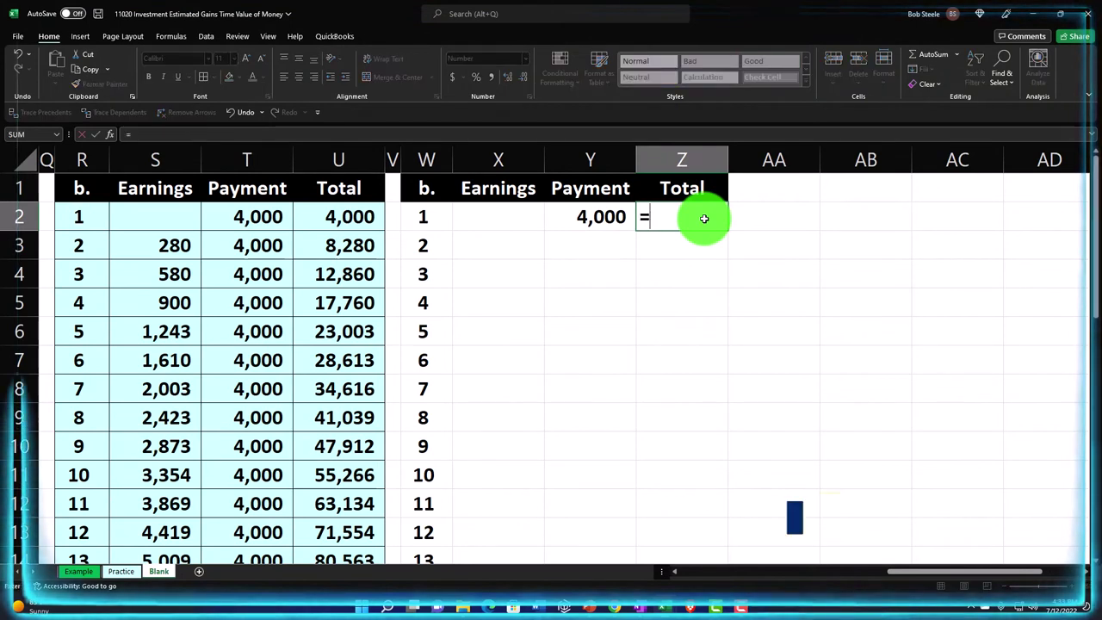